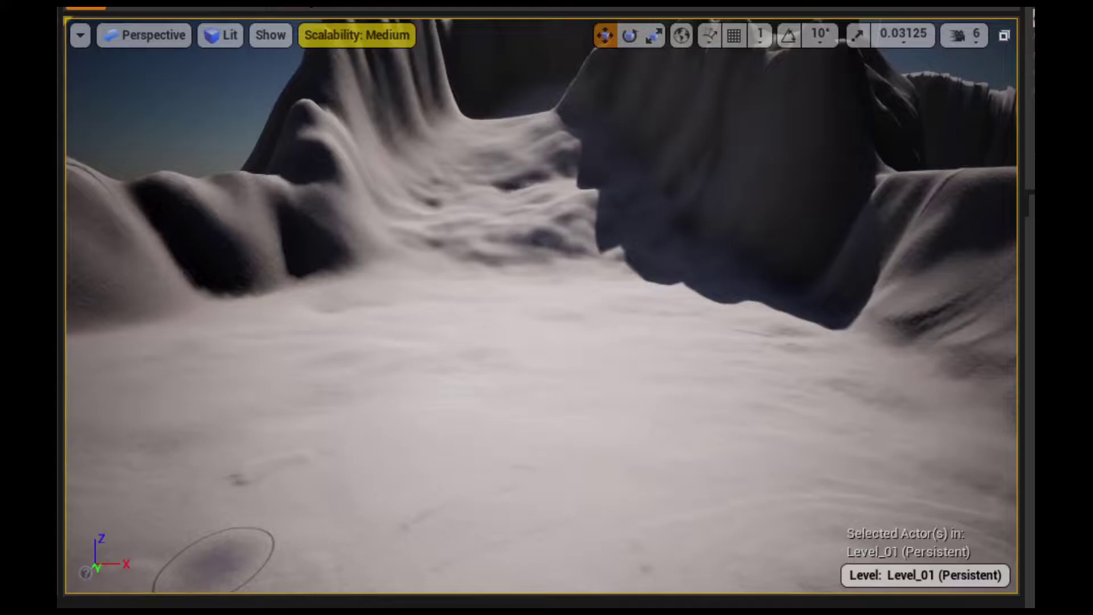
# Fly the camera across the snowy slope to survey the ridges and sky
pyautogui.moveTo(702, 417)
pyautogui.mouseDown(button='right')
pyautogui.moveTo(512, 398)
pyautogui.moveTo(626, 393)
pyautogui.mouseUp(button='right')
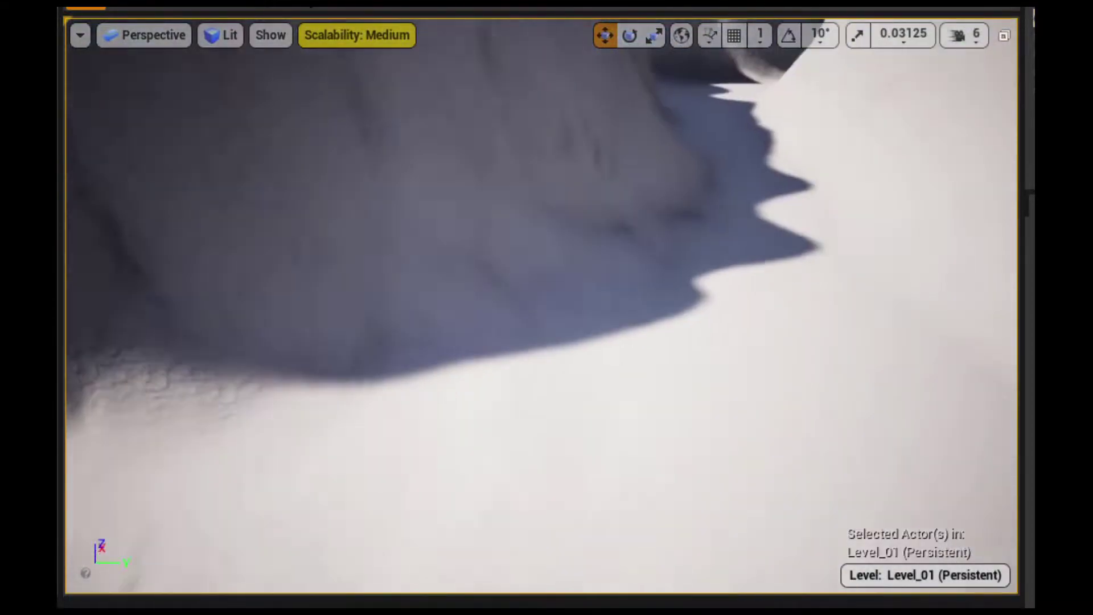
pyautogui.moveTo(626, 392); pyautogui.dragTo(584, 290, button='right')
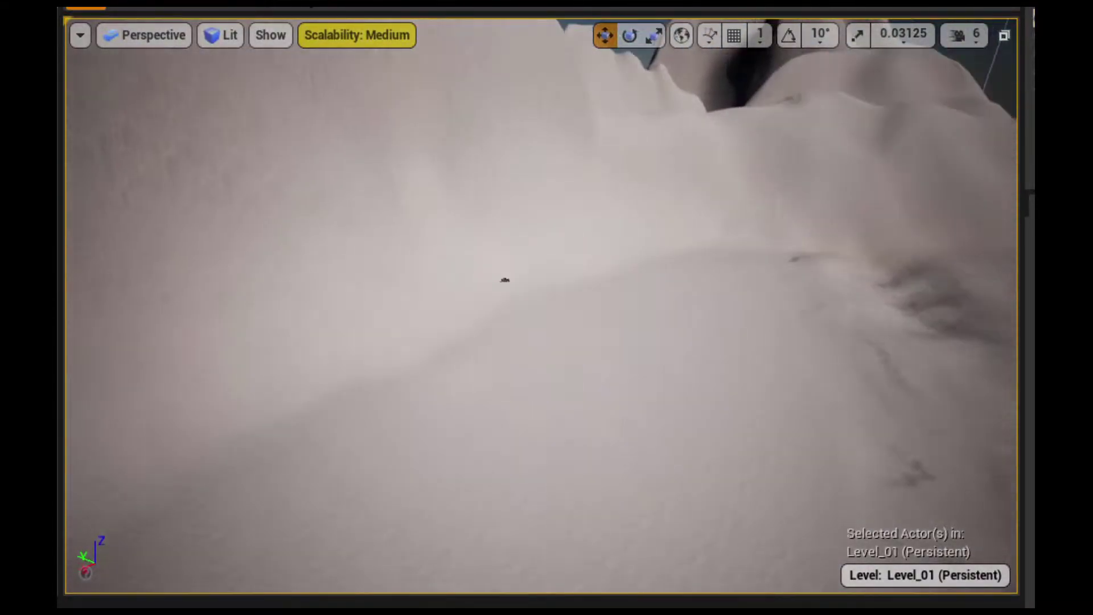
pyautogui.moveTo(505, 278)
pyautogui.mouseDown(button='right')
pyautogui.moveTo(505, 239)
pyautogui.moveTo(524, 407)
pyautogui.mouseUp(button='right')
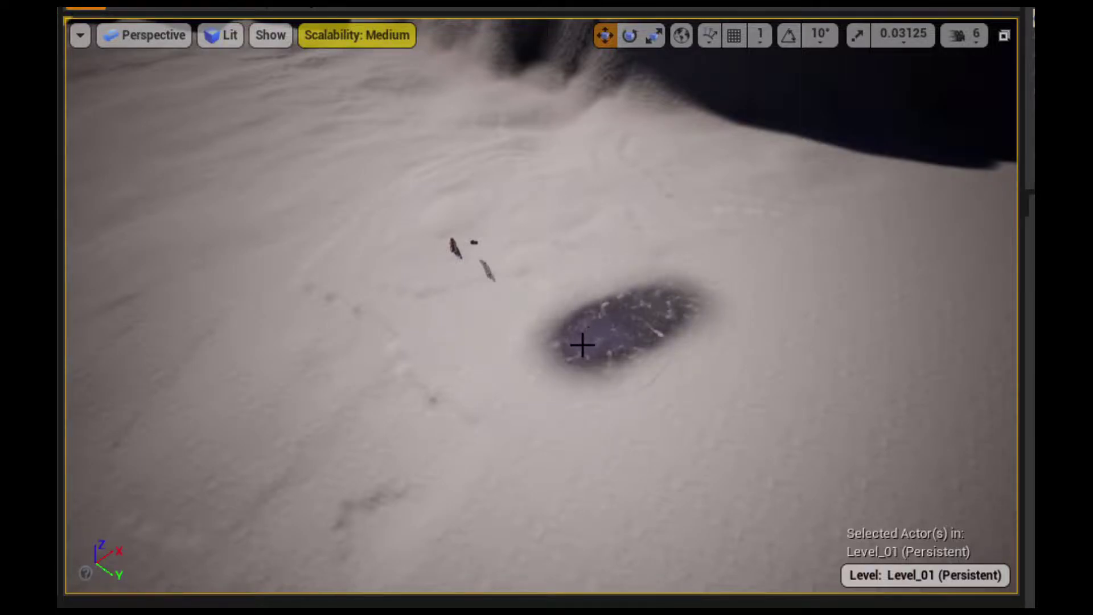
# Extend the dark rock stroke down-left, then further left across the snow
pyautogui.moveTo(524, 456); pyautogui.dragTo(444, 515)
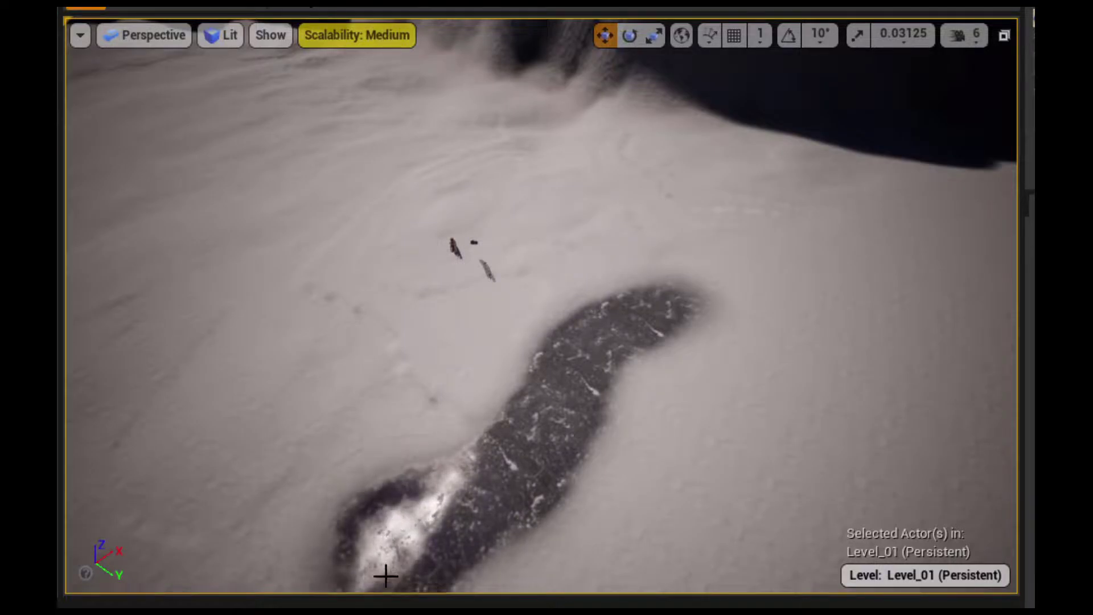
pyautogui.moveTo(462, 491); pyautogui.dragTo(463, 513, button='right')
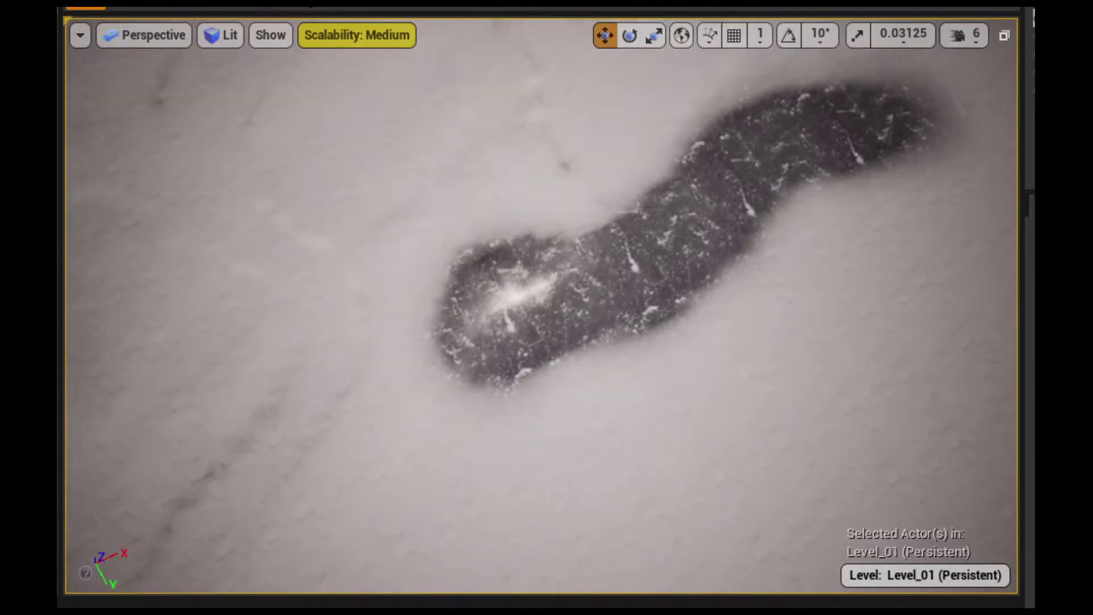
pyautogui.moveTo(463, 512); pyautogui.dragTo(472, 501, button='right')
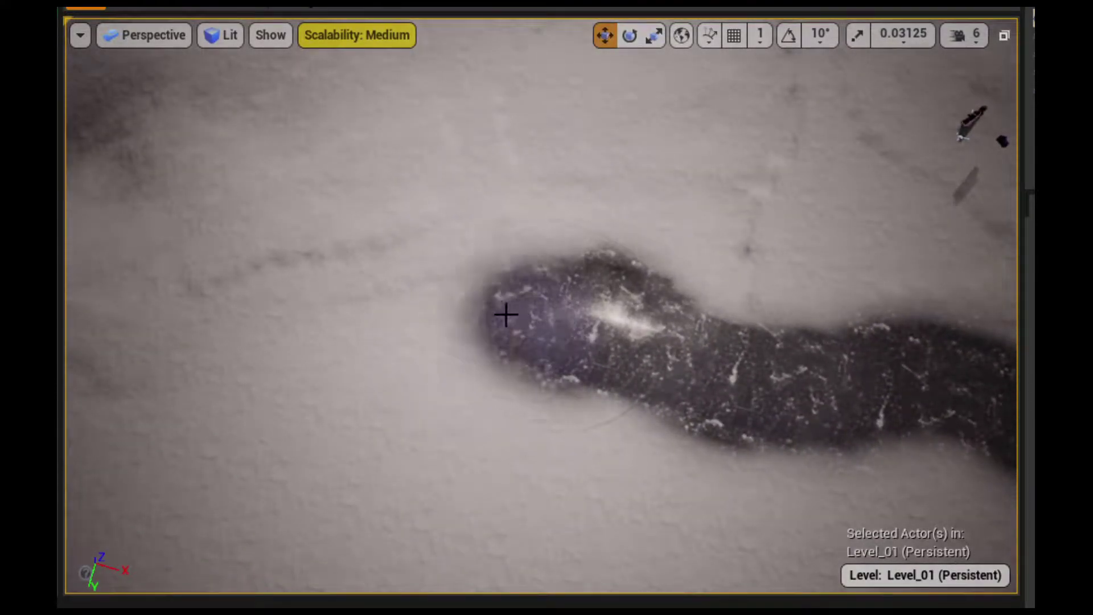
pyautogui.moveTo(506, 315); pyautogui.dragTo(317, 344)
pyautogui.moveTo(317, 344)
pyautogui.mouseDown(button='right')
pyautogui.moveTo(319, 358)
pyautogui.moveTo(336, 358)
pyautogui.mouseUp(button='right')
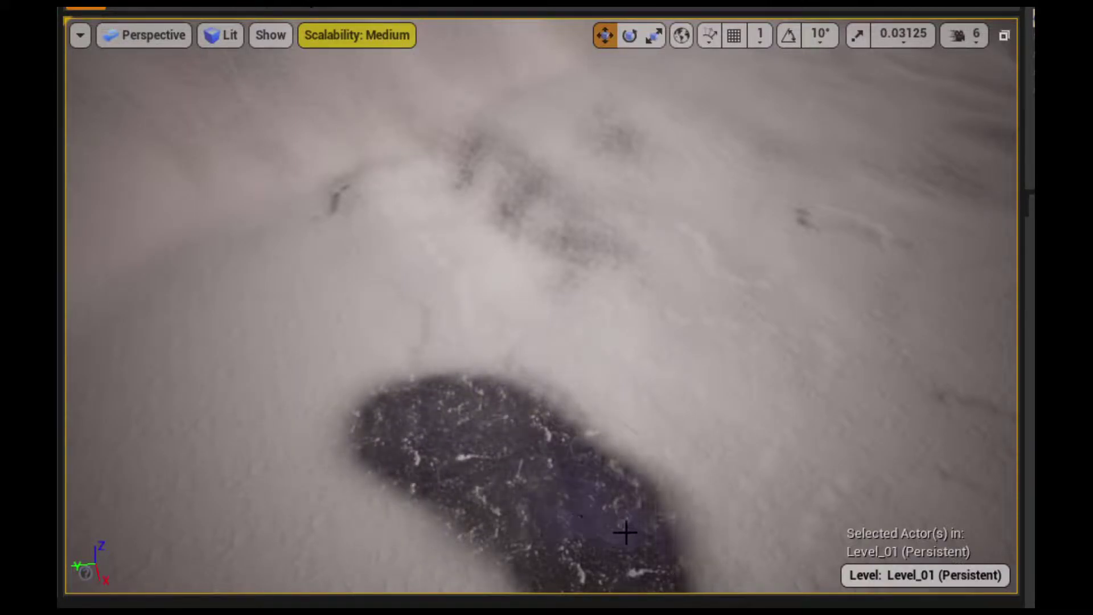
# Paint more rock leftward and down-left so the strip winds and forks
pyautogui.moveTo(641, 531); pyautogui.dragTo(629, 503, button='right')
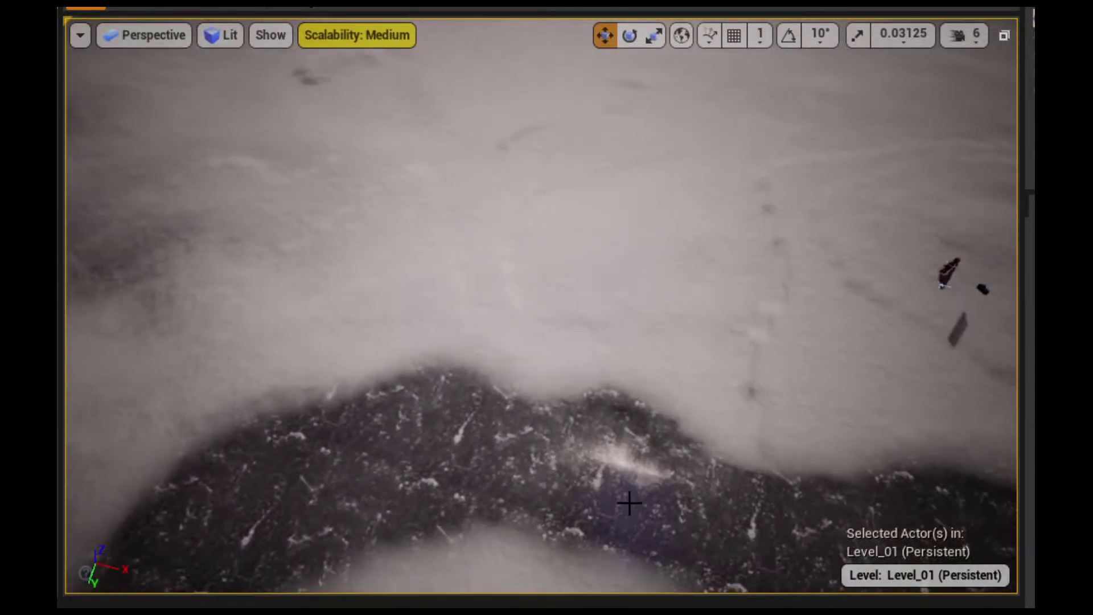
pyautogui.moveTo(420, 442); pyautogui.dragTo(478, 438, button='middle')
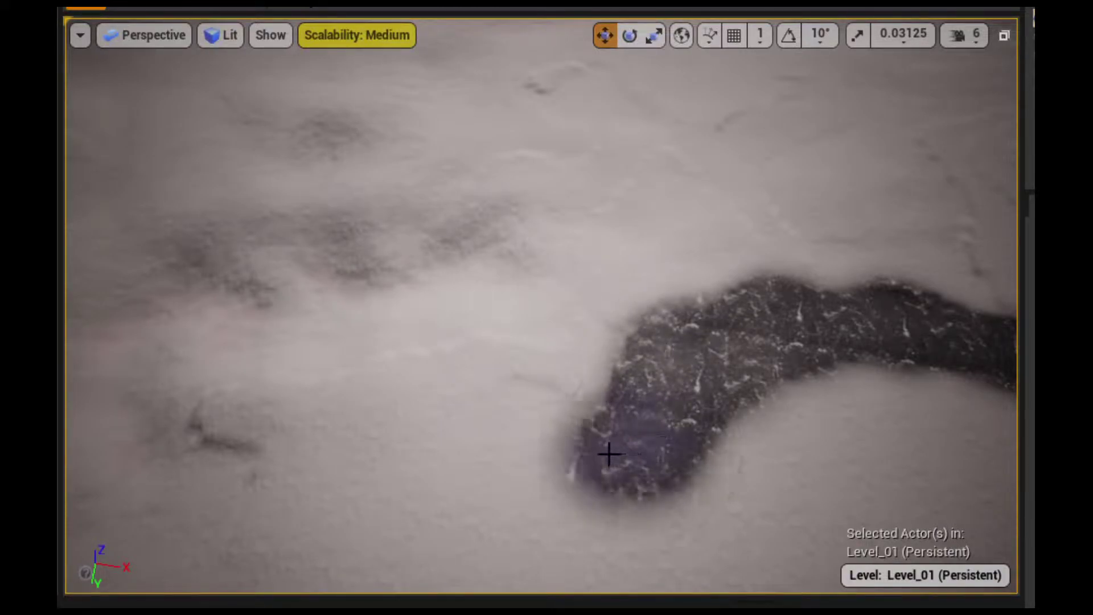
pyautogui.moveTo(609, 454); pyautogui.dragTo(554, 448)
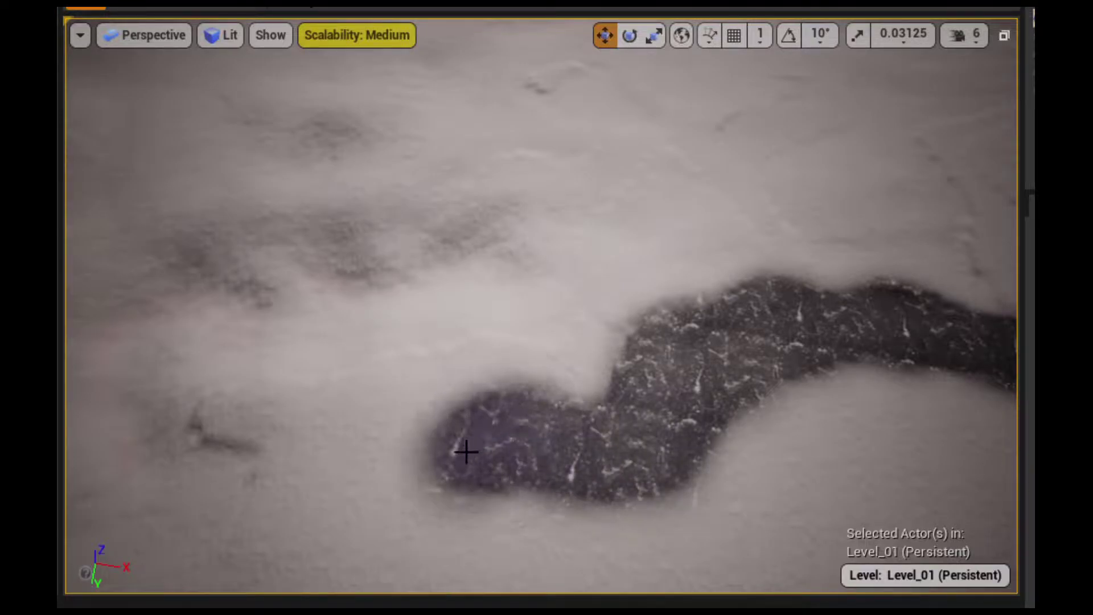
pyautogui.moveTo(466, 452); pyautogui.dragTo(367, 487)
pyautogui.moveTo(300, 502)
pyautogui.mouseDown(button='right')
pyautogui.moveTo(478, 461)
pyautogui.moveTo(512, 398)
pyautogui.moveTo(528, 442)
pyautogui.mouseUp(button='right')
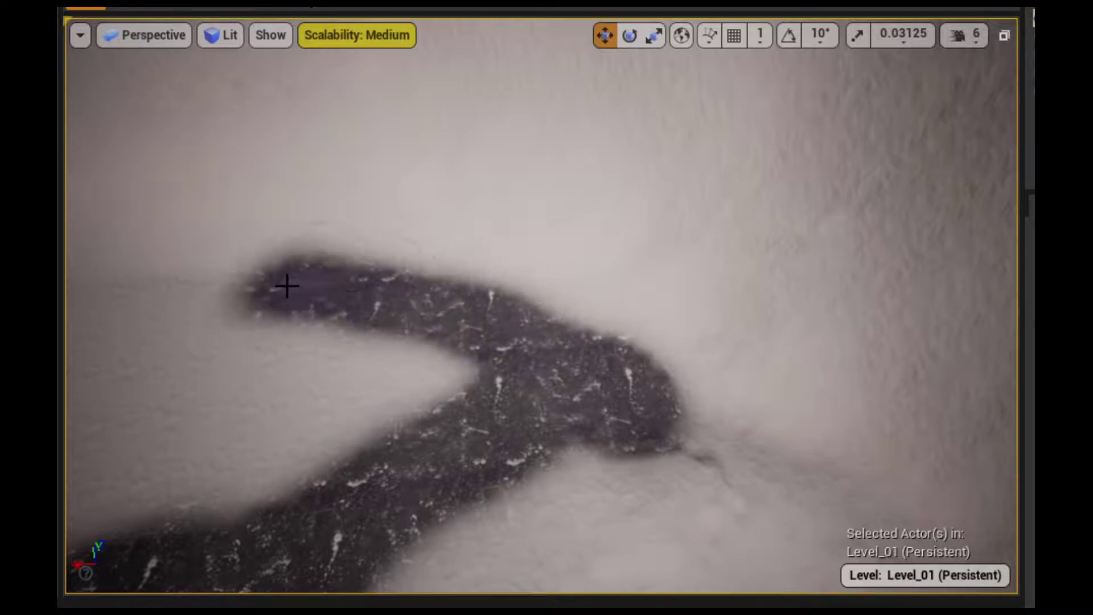
# Extend the dark rock strip further down-left across the snow
pyautogui.moveTo(153, 295); pyautogui.dragTo(114, 295, button='right')
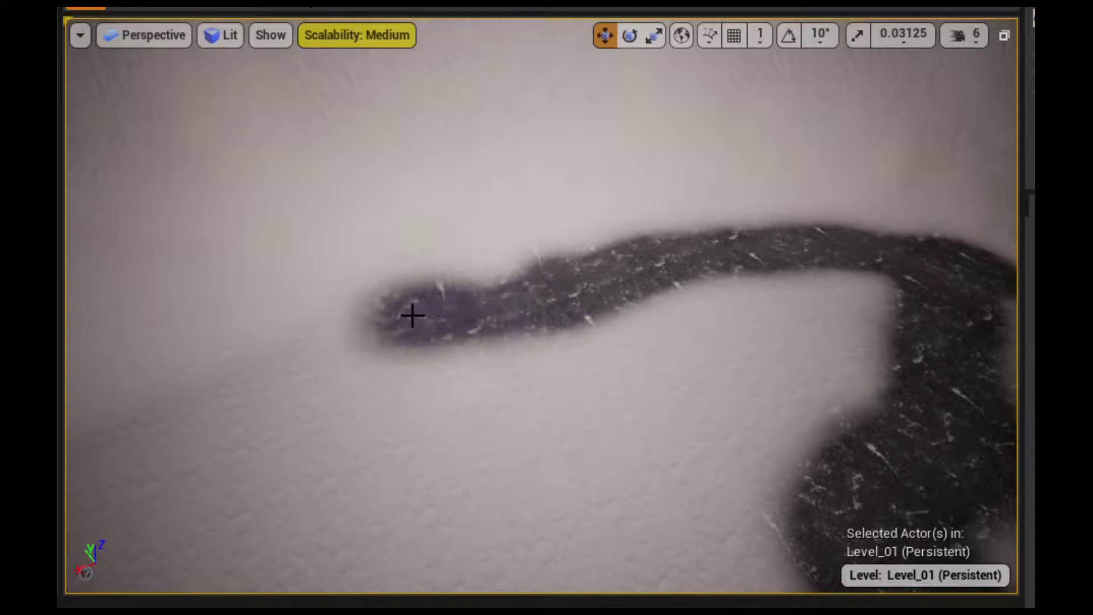
pyautogui.moveTo(374, 314); pyautogui.dragTo(303, 358)
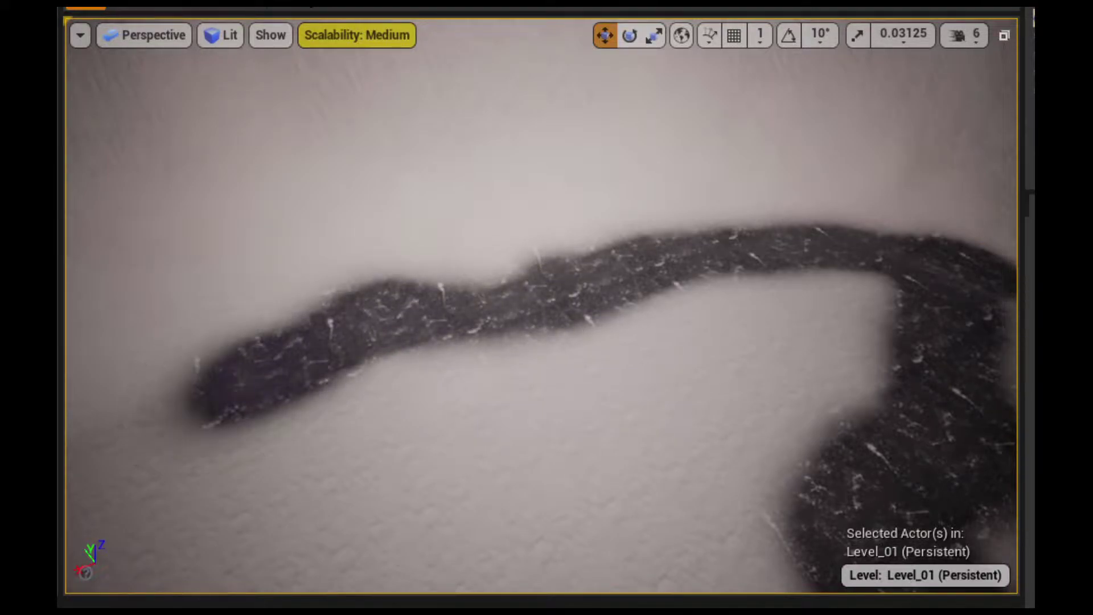
pyautogui.moveTo(713, 274); pyautogui.dragTo(570, 275, button='right')
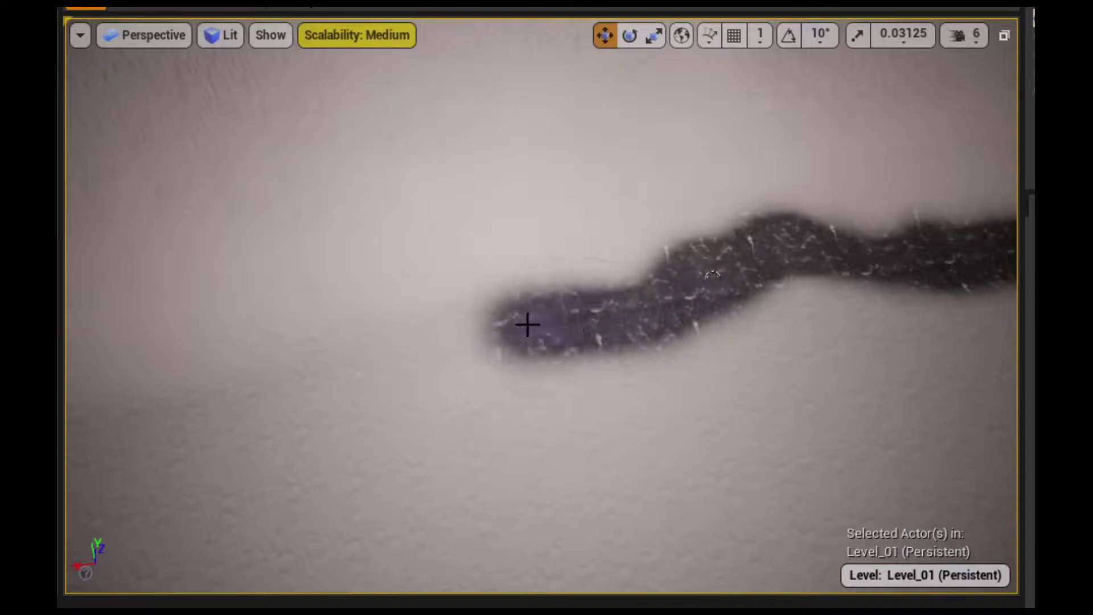
pyautogui.moveTo(327, 366); pyautogui.dragTo(260, 390)
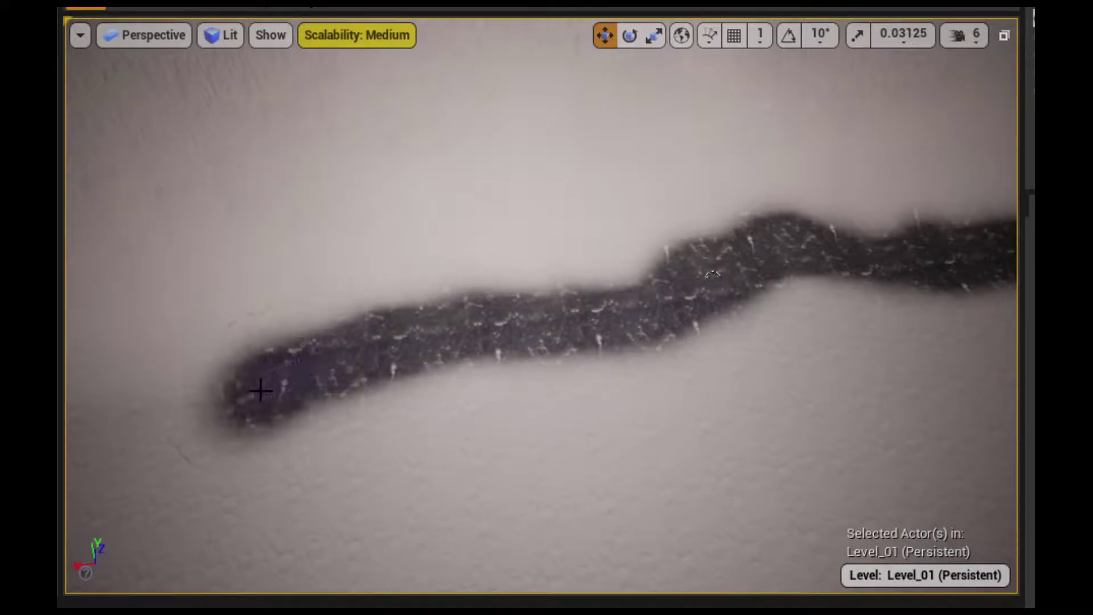
# Follow the curving strip toward the dark cliffs and snowy peaks
pyautogui.moveTo(712, 275)
pyautogui.mouseDown(button='right')
pyautogui.moveTo(366, 309)
pyautogui.moveTo(371, 402)
pyautogui.moveTo(237, 380)
pyautogui.moveTo(209, 168)
pyautogui.mouseUp(button='right')
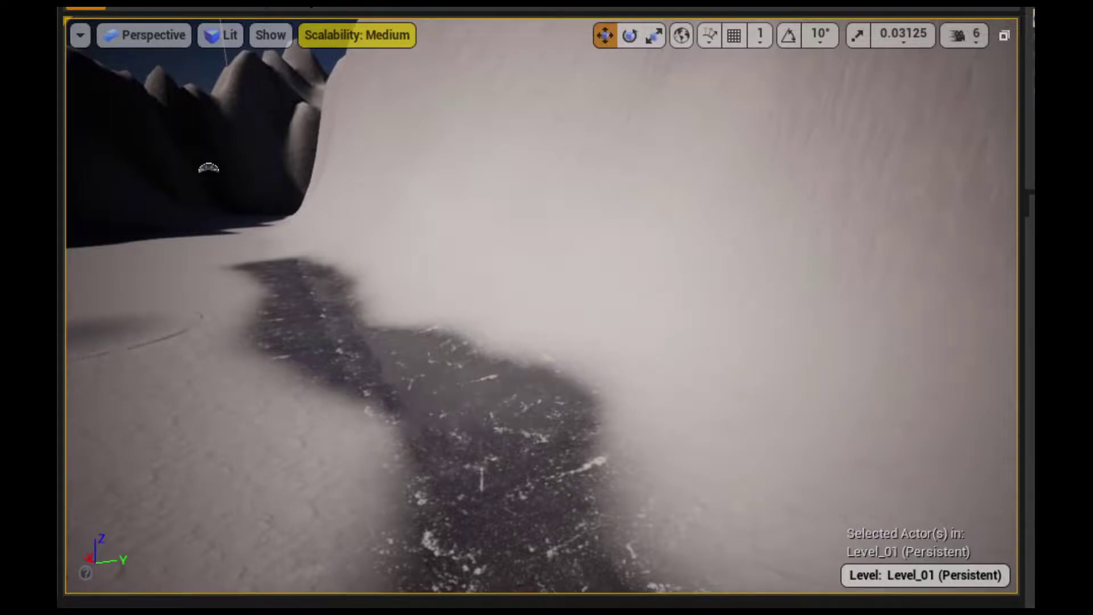
pyautogui.moveTo(208, 168)
pyautogui.mouseDown(button='right')
pyautogui.moveTo(714, 442)
pyautogui.moveTo(538, 294)
pyautogui.mouseUp(button='right')
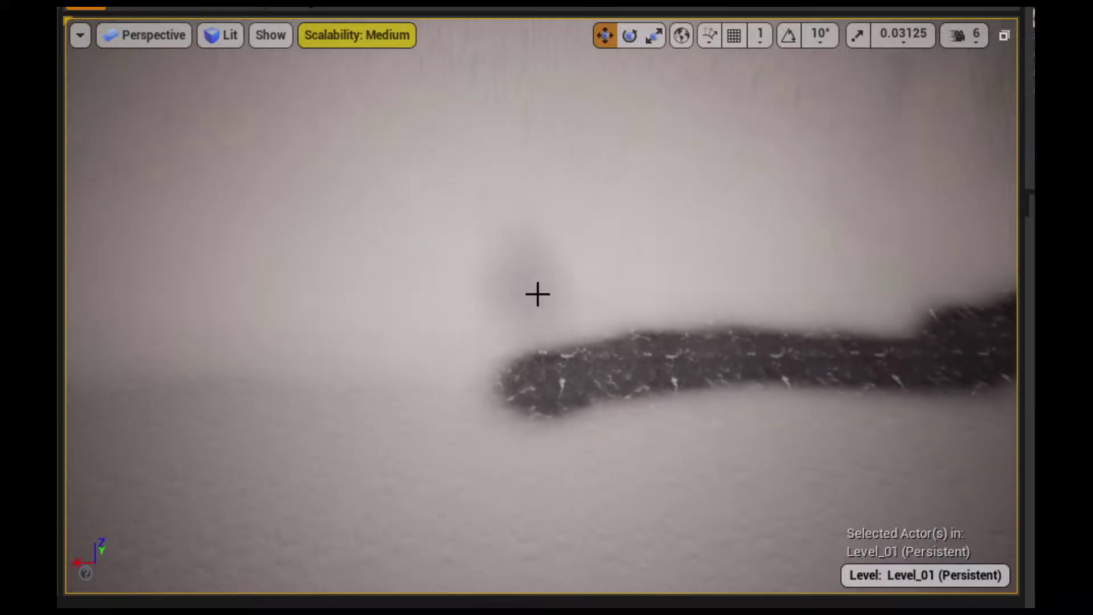
pyautogui.moveTo(535, 392); pyautogui.dragTo(592, 370, button='right')
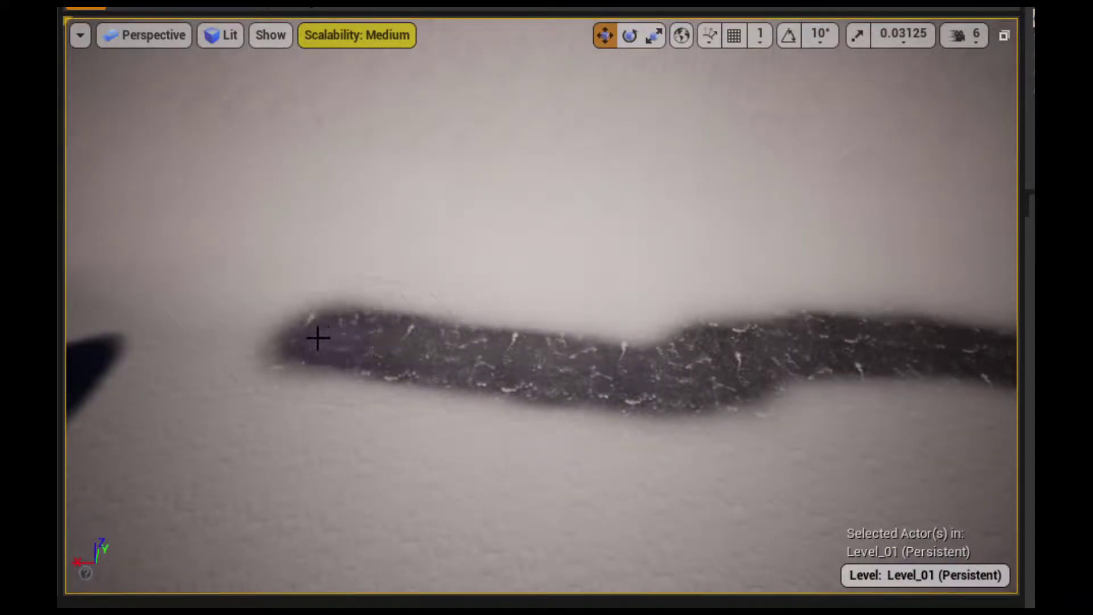
pyautogui.moveTo(541, 307); pyautogui.dragTo(569, 256, button='right')
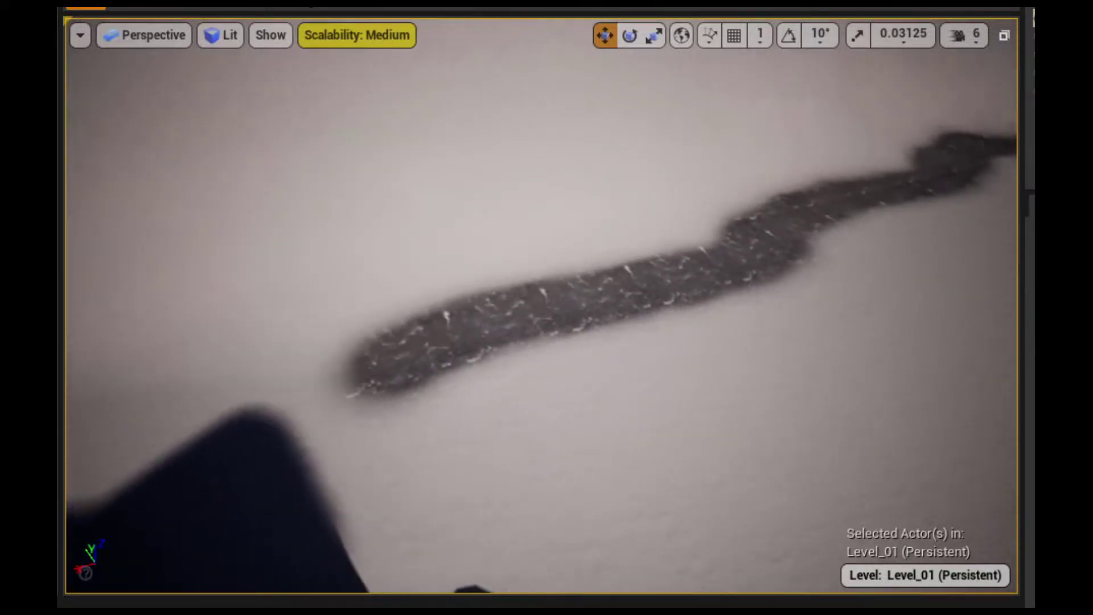
pyautogui.moveTo(505, 315); pyautogui.dragTo(505, 315, button='right')
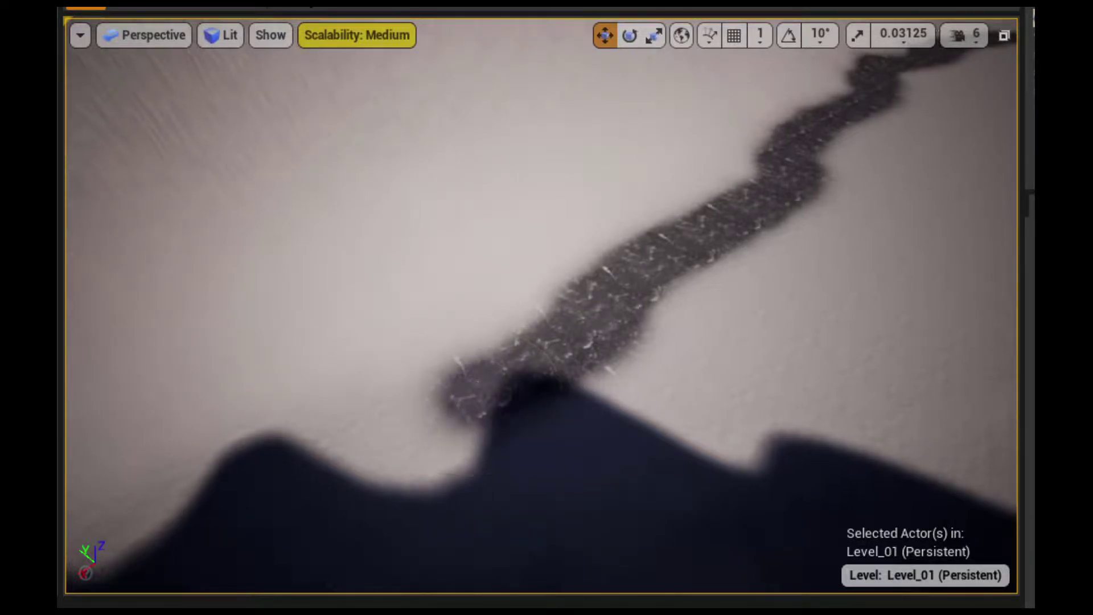
pyautogui.moveTo(540, 307); pyautogui.dragTo(541, 308, button='right')
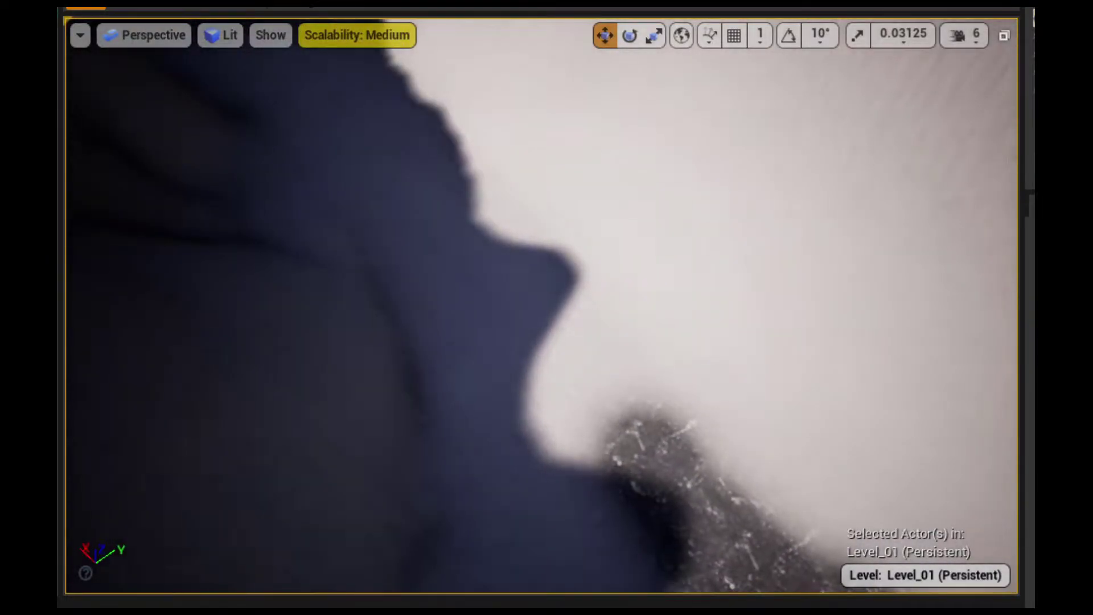
pyautogui.moveTo(476, 393)
pyautogui.mouseDown(button='right')
pyautogui.moveTo(537, 312)
pyautogui.moveTo(662, 296)
pyautogui.mouseUp(button='right')
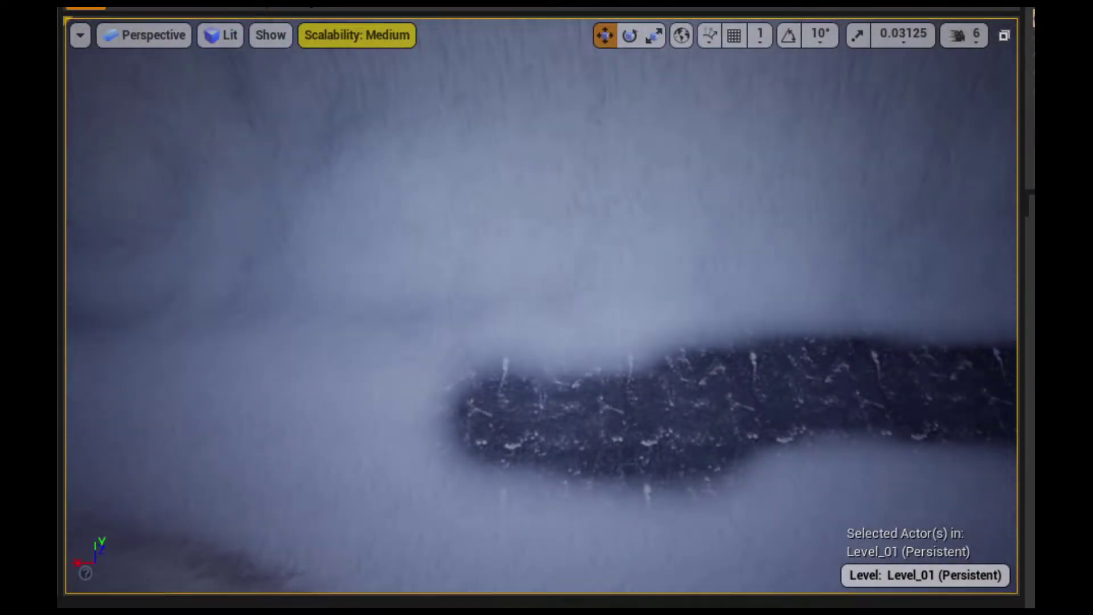
# Paint the dark rock trail leftward across the terrain
pyautogui.moveTo(620, 385); pyautogui.dragTo(620, 385, button='right')
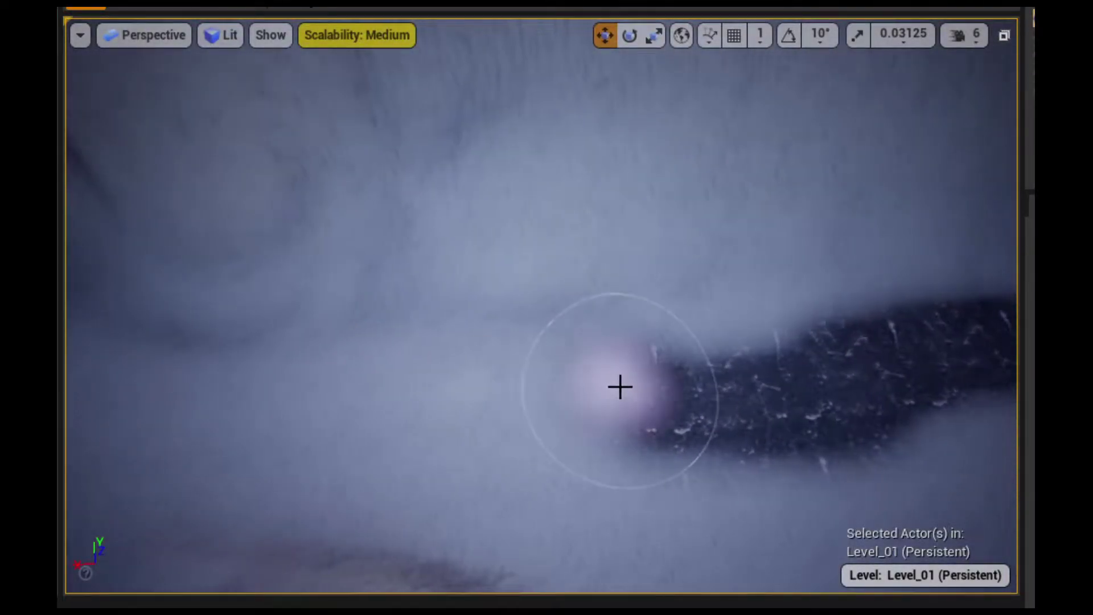
pyautogui.moveTo(568, 392)
pyautogui.mouseDown()
pyautogui.moveTo(258, 369)
pyautogui.moveTo(151, 381)
pyautogui.mouseUp()
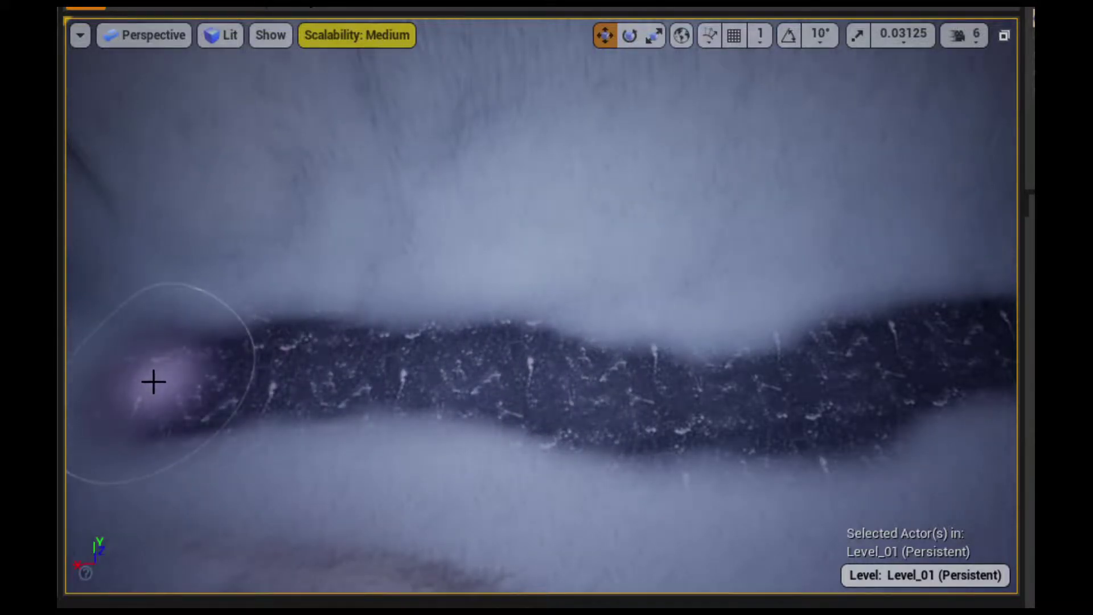
pyautogui.moveTo(152, 381)
pyautogui.mouseDown(button='right')
pyautogui.moveTo(390, 406)
pyautogui.moveTo(613, 406)
pyautogui.mouseUp(button='right')
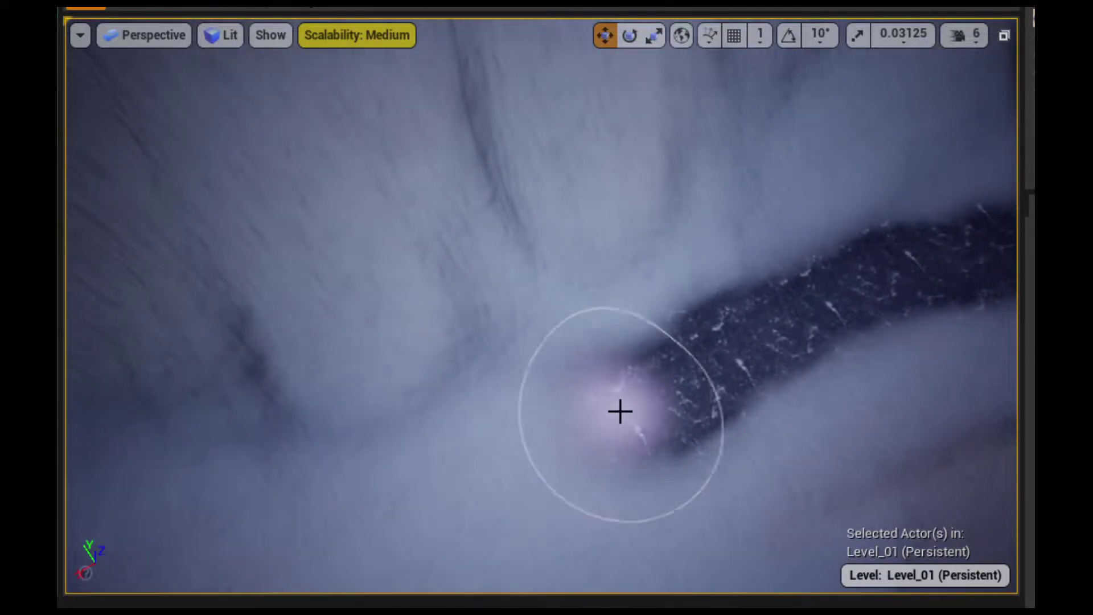
pyautogui.moveTo(620, 411)
pyautogui.mouseDown()
pyautogui.moveTo(470, 430)
pyautogui.moveTo(405, 466)
pyautogui.moveTo(311, 491)
pyautogui.mouseUp()
pyautogui.moveTo(297, 496); pyautogui.dragTo(393, 411, button='right')
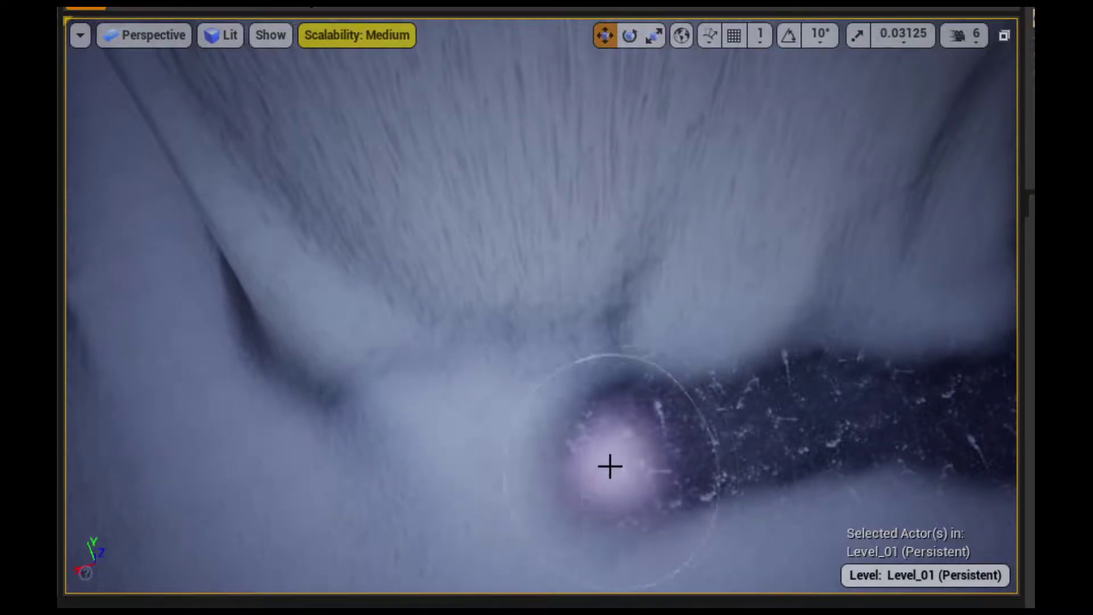
# Spread the rock trail further down and left, widening it
pyautogui.moveTo(604, 470); pyautogui.dragTo(605, 470, button='right')
pyautogui.moveTo(632, 426)
pyautogui.mouseDown()
pyautogui.moveTo(318, 441)
pyautogui.moveTo(254, 405)
pyautogui.mouseUp()
pyautogui.moveTo(254, 405); pyautogui.dragTo(254, 405, button='right')
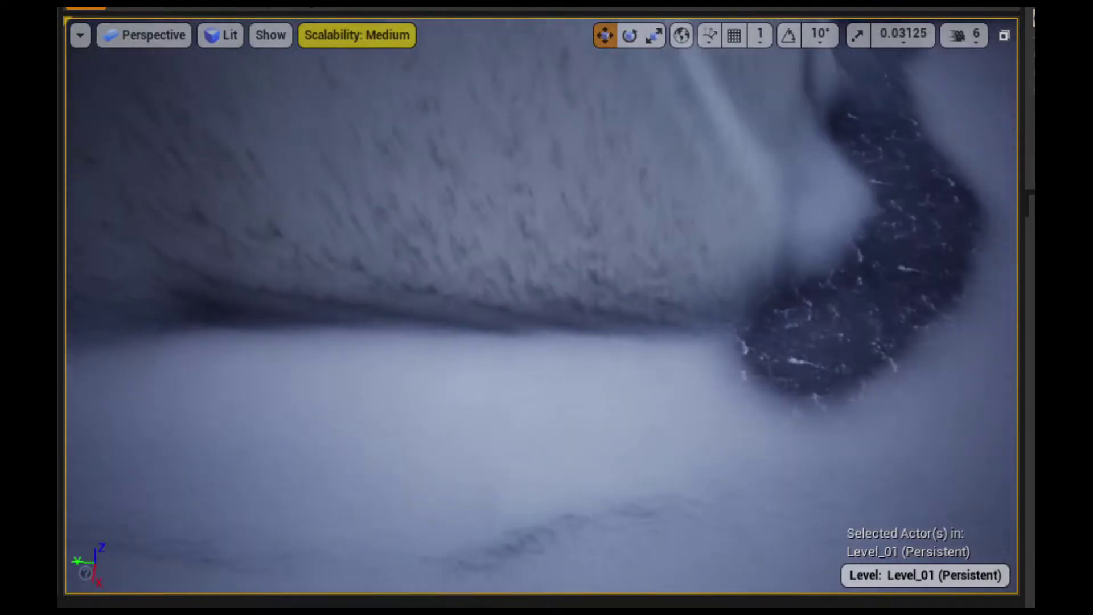
pyautogui.moveTo(593, 373); pyautogui.dragTo(593, 374, button='right')
pyautogui.moveTo(766, 379)
pyautogui.mouseDown()
pyautogui.moveTo(459, 379)
pyautogui.moveTo(608, 449)
pyautogui.moveTo(551, 486)
pyautogui.moveTo(385, 497)
pyautogui.moveTo(203, 480)
pyautogui.moveTo(358, 448)
pyautogui.mouseUp()
pyautogui.moveTo(359, 448); pyautogui.dragTo(512, 438, button='right')
# Paint dark rock down the foggy gully floor and leftward along the gully
pyautogui.moveTo(698, 317); pyautogui.dragTo(701, 278, button='right')
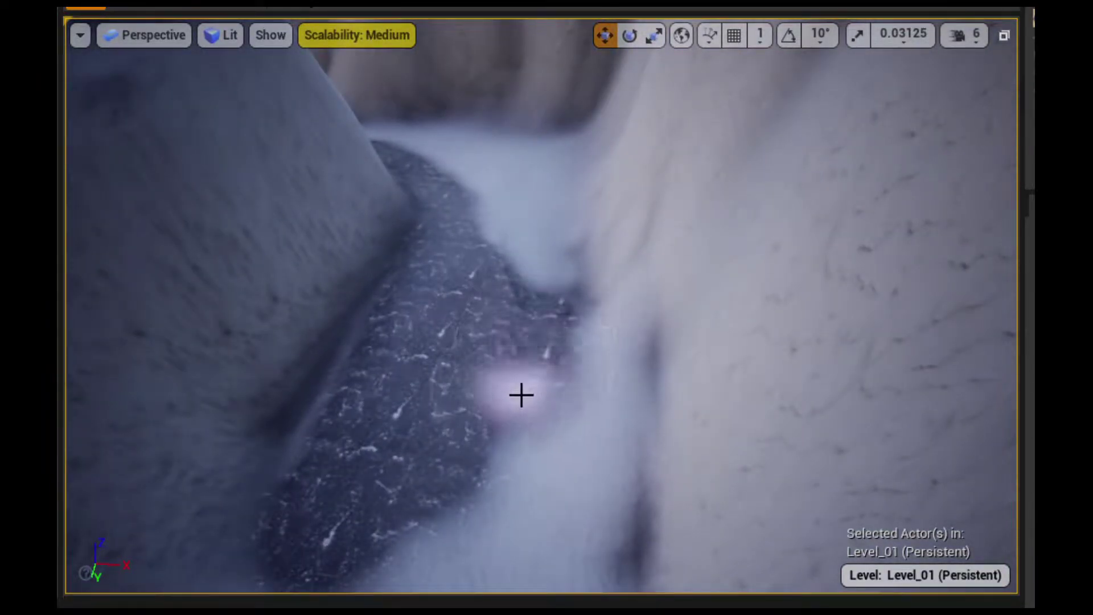
pyautogui.moveTo(521, 395); pyautogui.dragTo(488, 552)
pyautogui.moveTo(488, 552); pyautogui.dragTo(581, 329, button='right')
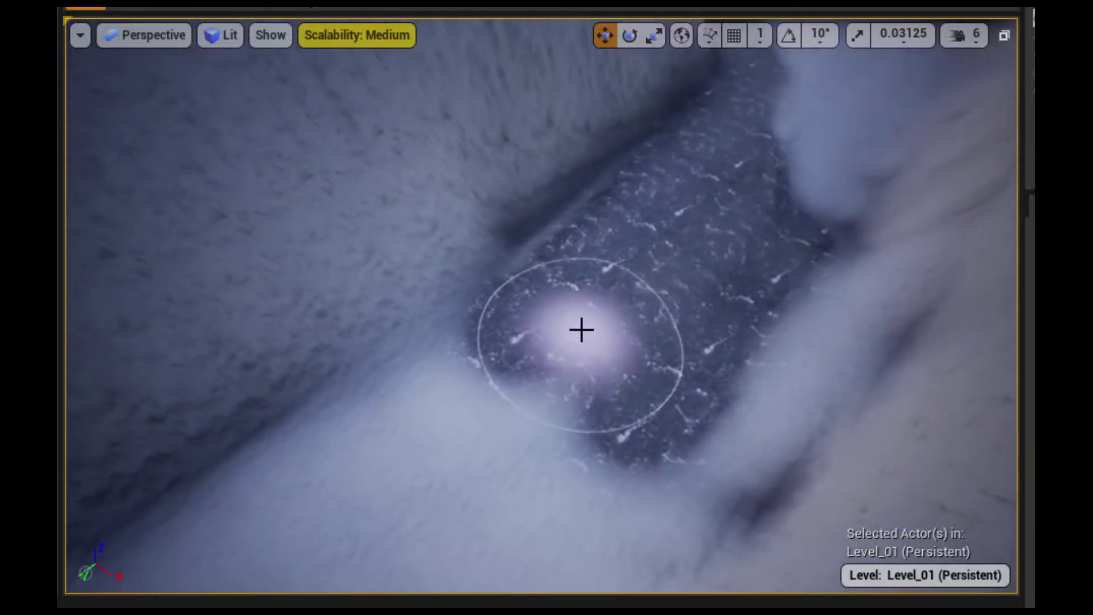
pyautogui.moveTo(582, 330)
pyautogui.mouseDown()
pyautogui.moveTo(573, 281)
pyautogui.moveTo(594, 242)
pyautogui.mouseUp()
pyautogui.moveTo(659, 189); pyautogui.dragTo(752, 213, button='right')
pyautogui.moveTo(752, 212)
pyautogui.mouseDown()
pyautogui.moveTo(698, 269)
pyautogui.moveTo(378, 283)
pyautogui.moveTo(524, 280)
pyautogui.moveTo(261, 276)
pyautogui.moveTo(119, 326)
pyautogui.moveTo(656, 365)
pyautogui.moveTo(805, 456)
pyautogui.moveTo(358, 477)
pyautogui.moveTo(736, 422)
pyautogui.moveTo(154, 398)
pyautogui.moveTo(302, 478)
pyautogui.moveTo(421, 476)
pyautogui.mouseUp()
# Paint rock over the lower foggy area and extend the patch leftward
pyautogui.moveTo(421, 477)
pyautogui.mouseDown(button='right')
pyautogui.moveTo(341, 455)
pyautogui.moveTo(561, 395)
pyautogui.mouseUp(button='right')
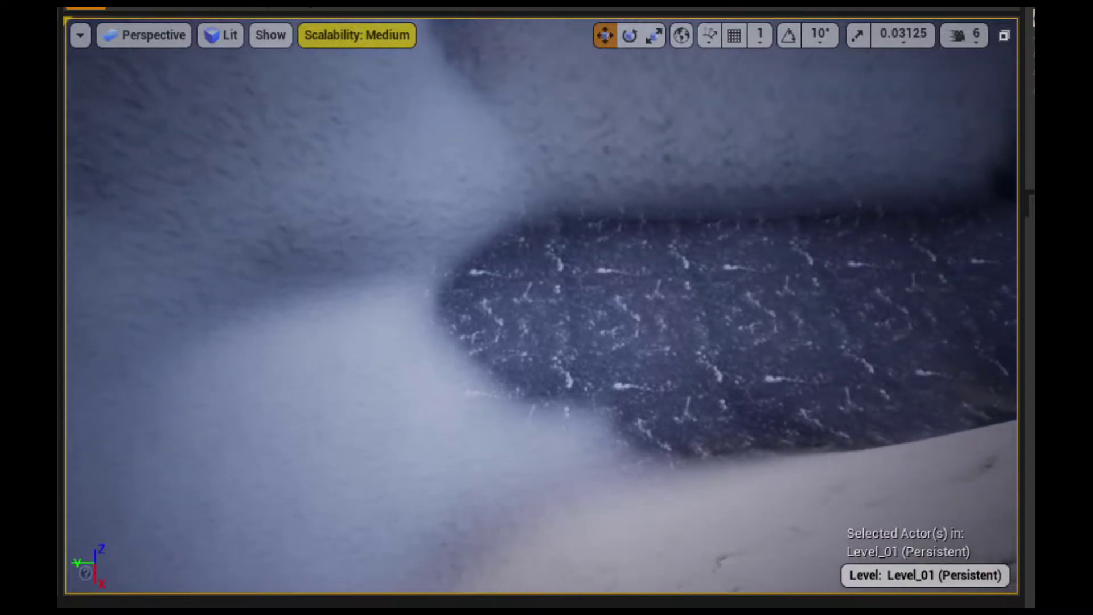
pyautogui.moveTo(519, 432)
pyautogui.mouseDown()
pyautogui.moveTo(407, 510)
pyautogui.moveTo(446, 359)
pyautogui.moveTo(390, 344)
pyautogui.moveTo(434, 324)
pyautogui.moveTo(298, 334)
pyautogui.moveTo(241, 385)
pyautogui.moveTo(292, 509)
pyautogui.moveTo(312, 522)
pyautogui.moveTo(254, 505)
pyautogui.mouseUp()
pyautogui.moveTo(254, 505); pyautogui.dragTo(291, 463, button='right')
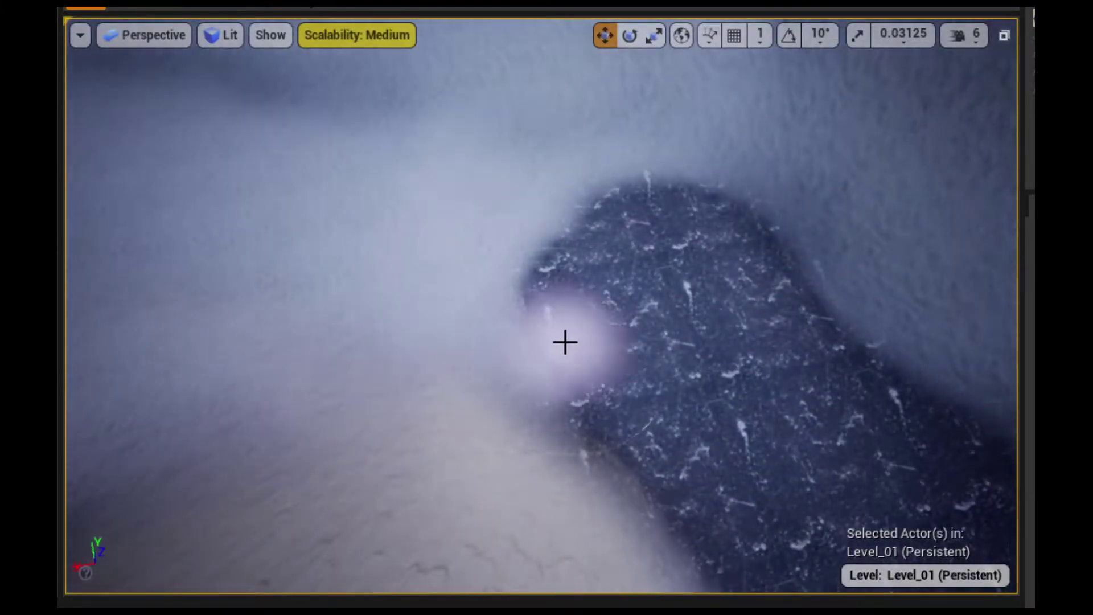
pyautogui.moveTo(483, 304)
pyautogui.mouseDown()
pyautogui.moveTo(427, 295)
pyautogui.moveTo(486, 262)
pyautogui.moveTo(556, 322)
pyautogui.moveTo(349, 251)
pyautogui.moveTo(370, 273)
pyautogui.moveTo(288, 282)
pyautogui.moveTo(181, 342)
pyautogui.moveTo(398, 247)
pyautogui.moveTo(547, 226)
pyautogui.moveTo(281, 154)
pyautogui.mouseUp()
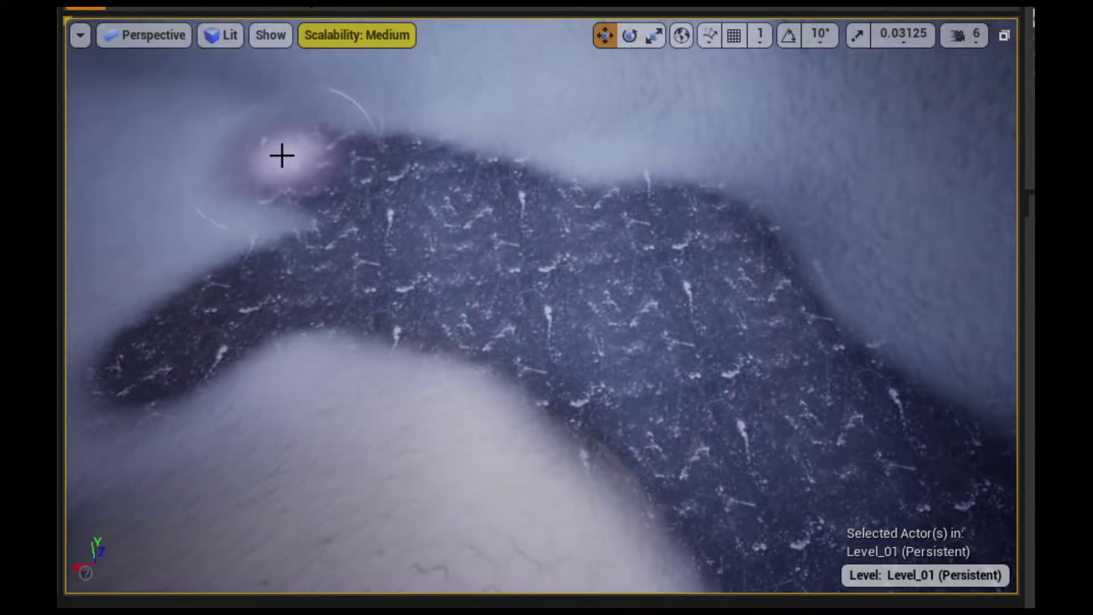
pyautogui.moveTo(281, 154)
pyautogui.mouseDown(button='right')
pyautogui.moveTo(170, 159)
pyautogui.moveTo(267, 222)
pyautogui.moveTo(324, 228)
pyautogui.moveTo(302, 228)
pyautogui.moveTo(319, 222)
pyautogui.moveTo(273, 322)
pyautogui.mouseUp(button='right')
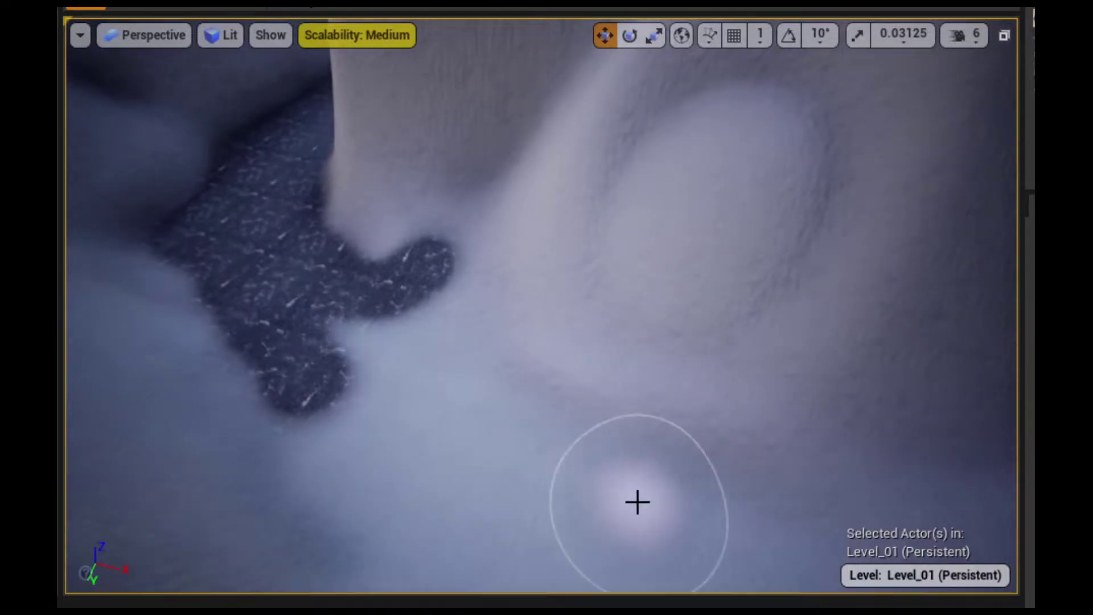
# Spread rock from the lower right down-left into the snowy slope
pyautogui.moveTo(637, 502); pyautogui.dragTo(531, 452)
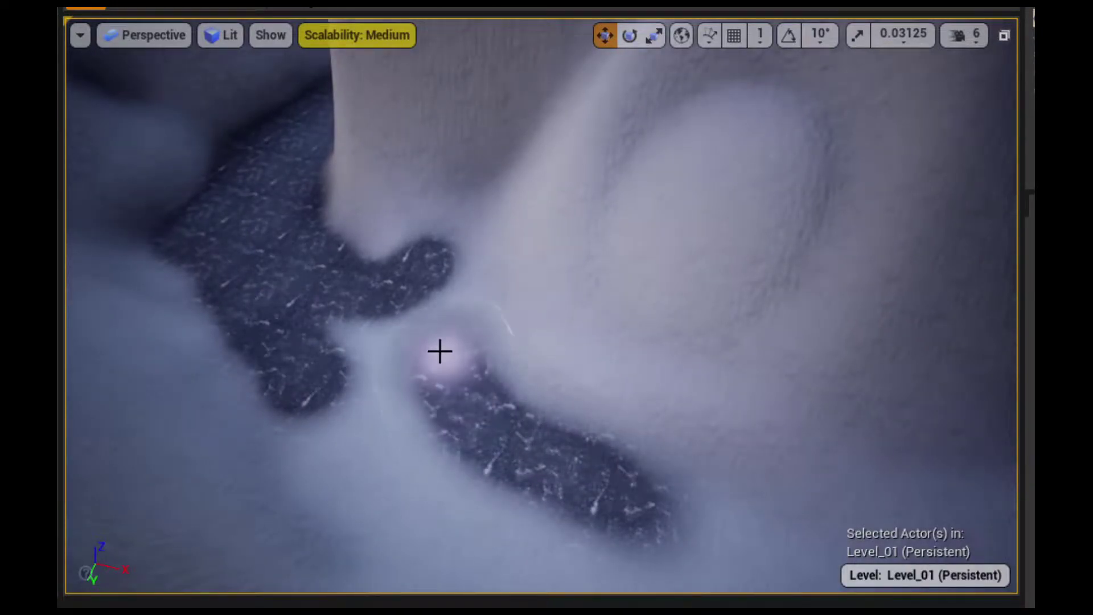
pyautogui.moveTo(371, 324)
pyautogui.mouseDown()
pyautogui.moveTo(410, 410)
pyautogui.moveTo(324, 364)
pyautogui.mouseUp()
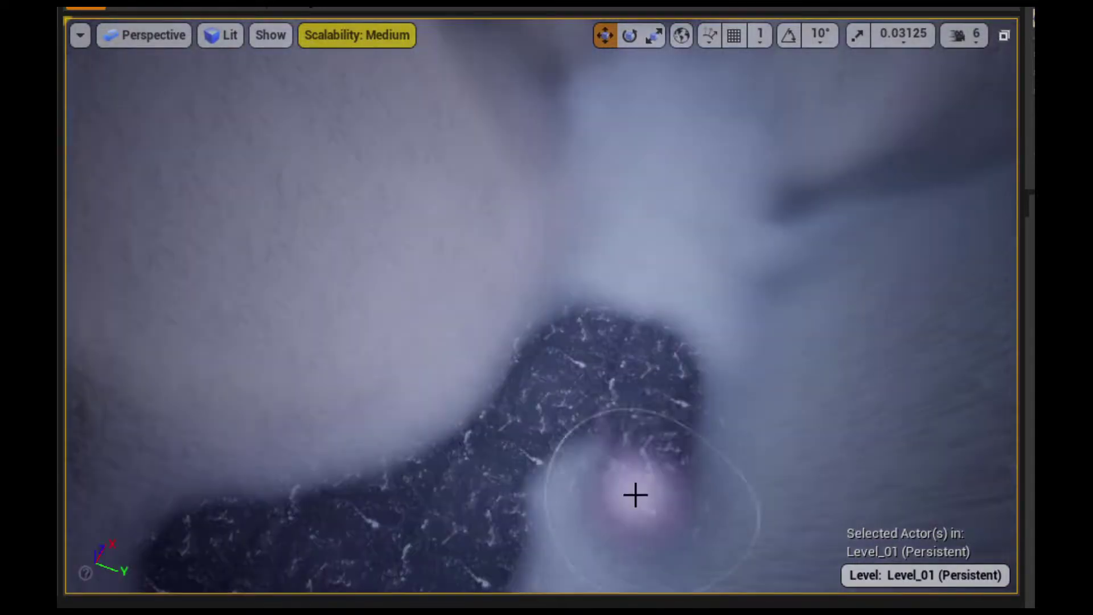
pyautogui.moveTo(635, 493); pyautogui.dragTo(659, 305, button='right')
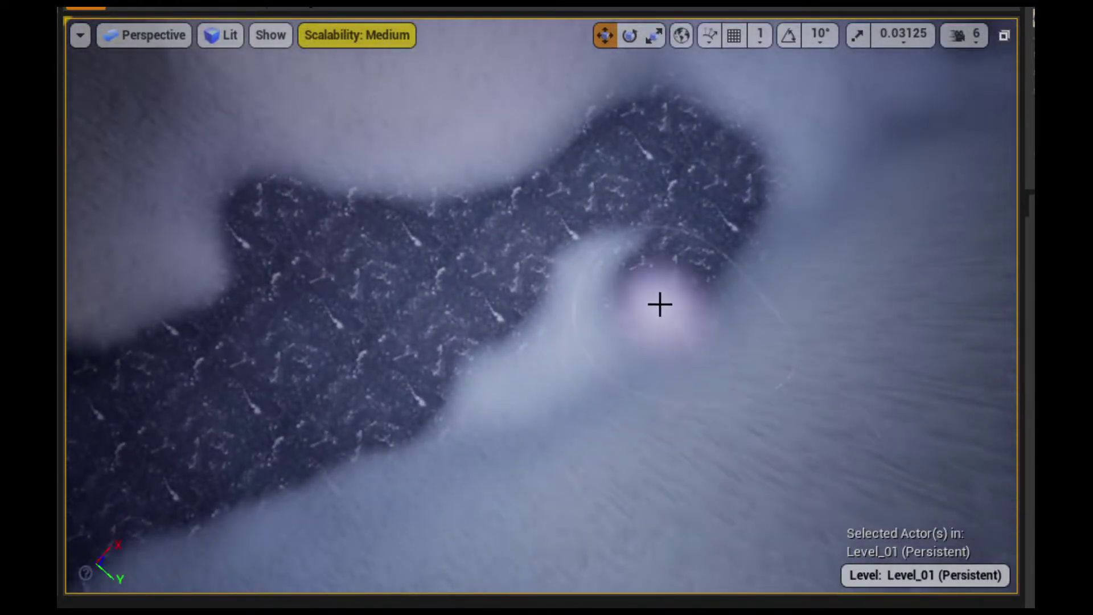
pyautogui.moveTo(642, 283)
pyautogui.mouseDown()
pyautogui.moveTo(603, 330)
pyautogui.moveTo(457, 387)
pyautogui.mouseUp()
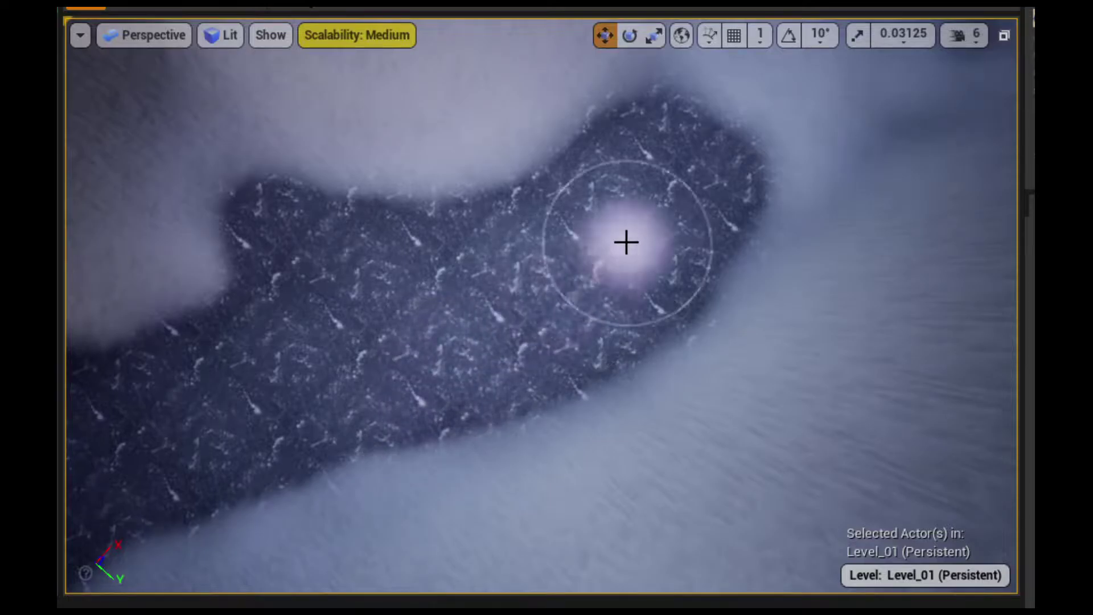
pyautogui.moveTo(625, 241); pyautogui.dragTo(620, 187, button='right')
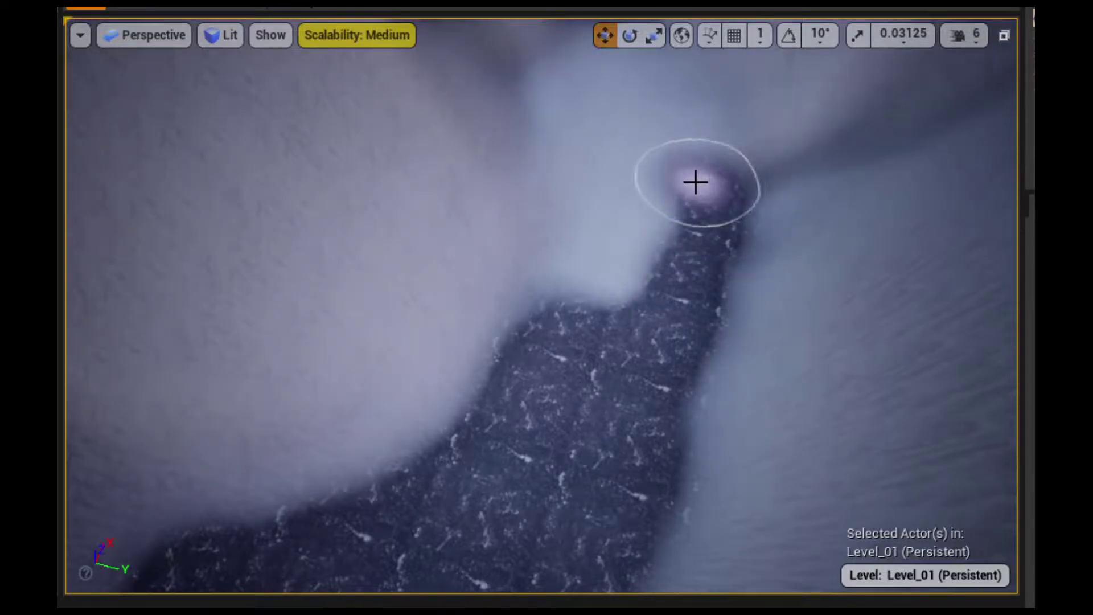
# Extend rock down-left from the patch and fill the light hollow
pyautogui.moveTo(696, 182); pyautogui.dragTo(569, 171, button='right')
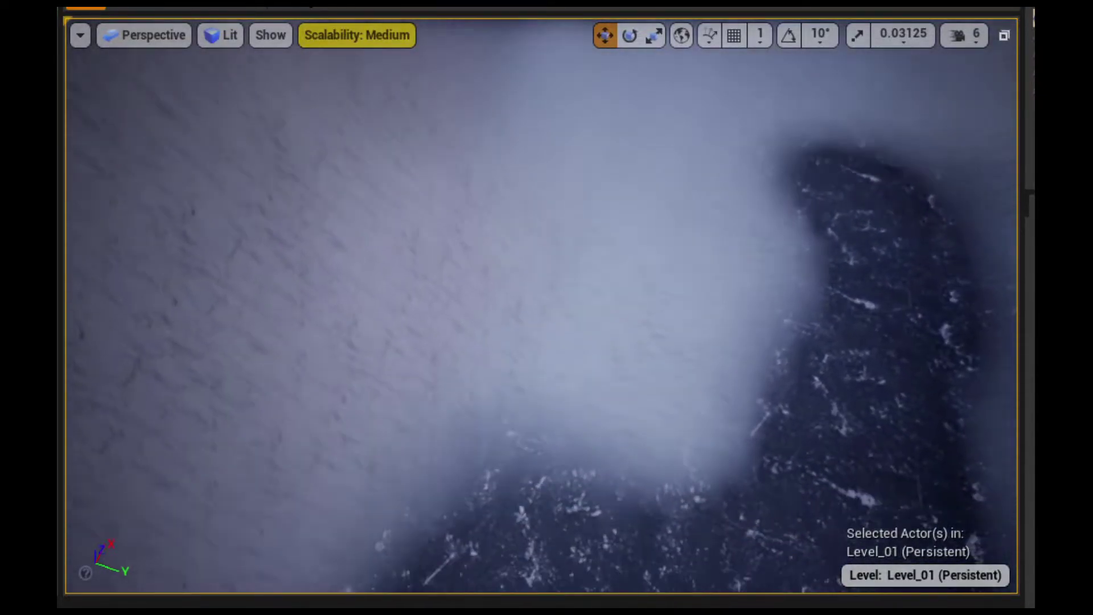
pyautogui.moveTo(696, 183); pyautogui.dragTo(695, 180, button='right')
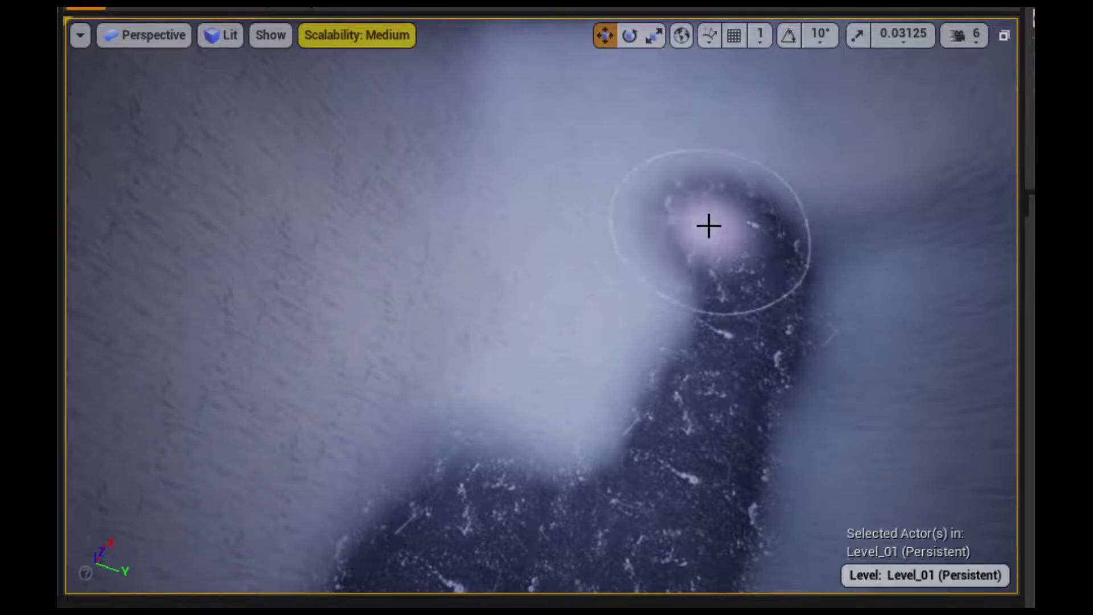
pyautogui.moveTo(709, 226)
pyautogui.mouseDown()
pyautogui.moveTo(507, 380)
pyautogui.moveTo(617, 247)
pyautogui.mouseUp()
pyautogui.moveTo(617, 247); pyautogui.dragTo(617, 246, button='right')
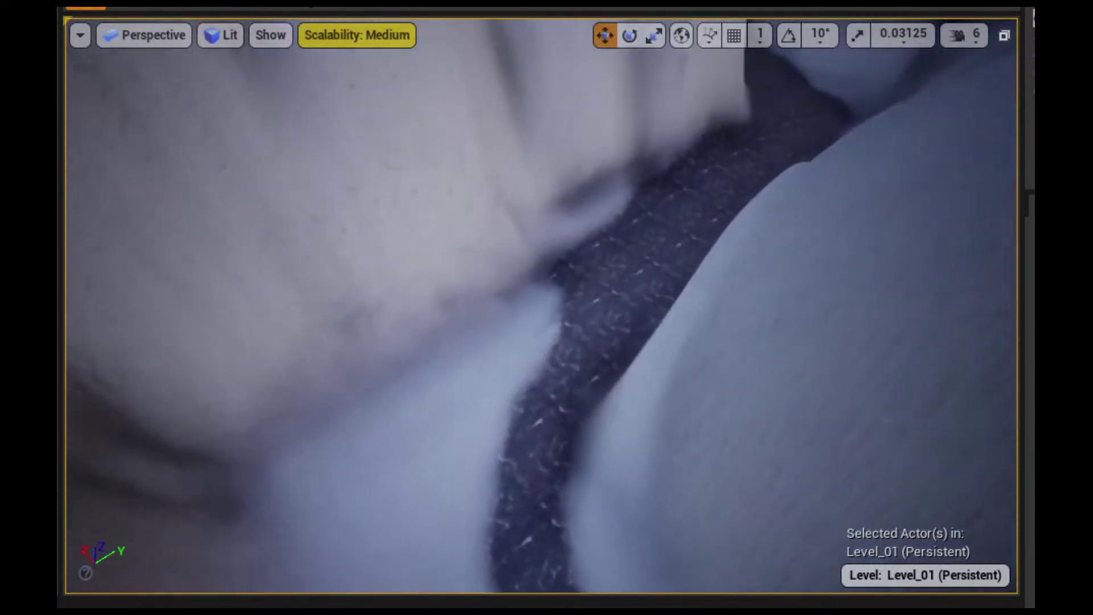
# Extend the rock channel down-left, brushing back and forth across it
pyautogui.moveTo(639, 302); pyautogui.dragTo(639, 302, button='right')
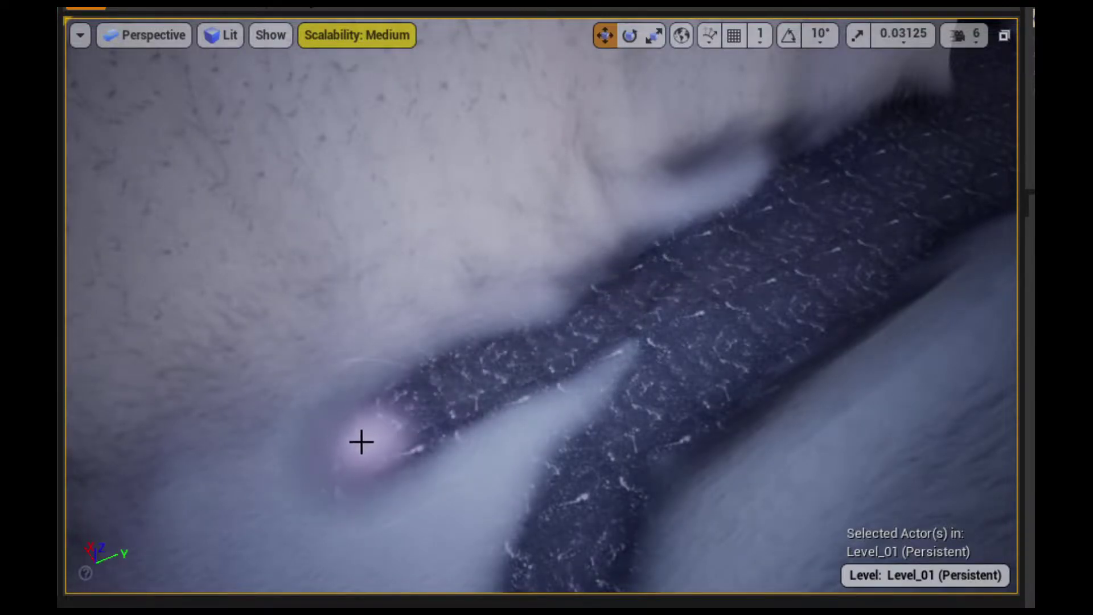
pyautogui.moveTo(230, 508); pyautogui.dragTo(231, 507, button='right')
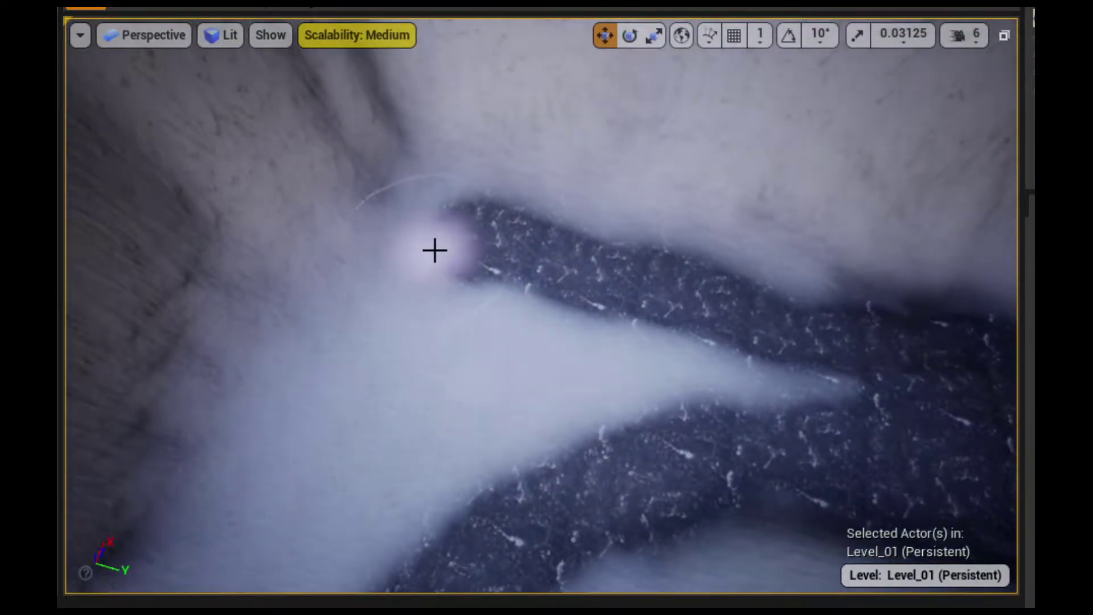
pyautogui.moveTo(454, 248)
pyautogui.mouseDown()
pyautogui.moveTo(394, 334)
pyautogui.moveTo(379, 432)
pyautogui.moveTo(632, 356)
pyautogui.mouseUp()
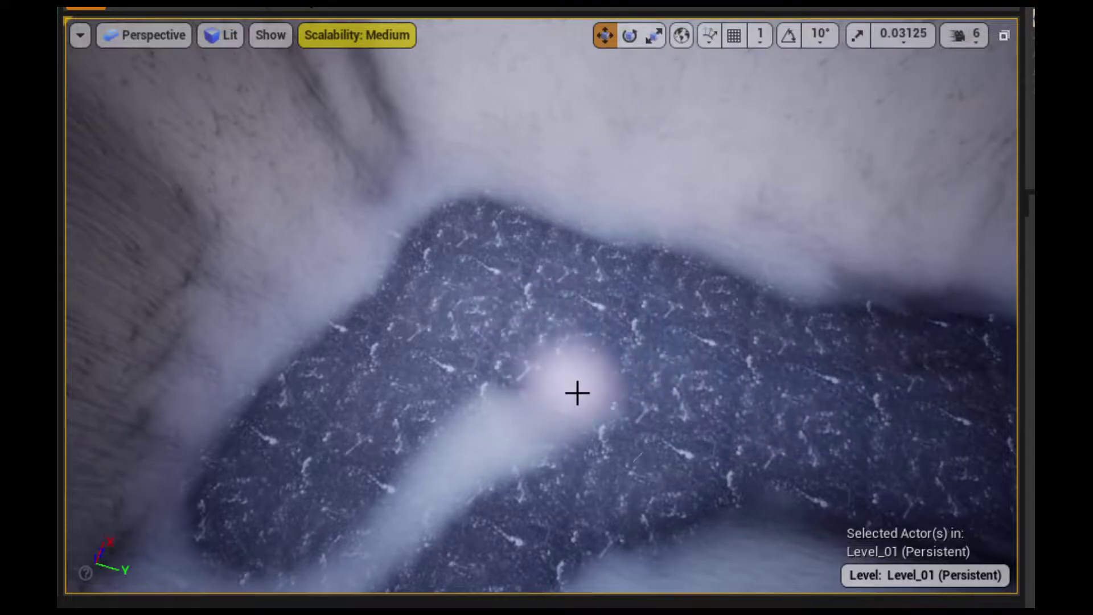
pyautogui.moveTo(577, 392); pyautogui.dragTo(526, 376)
pyautogui.moveTo(527, 375); pyautogui.dragTo(455, 364, button='right')
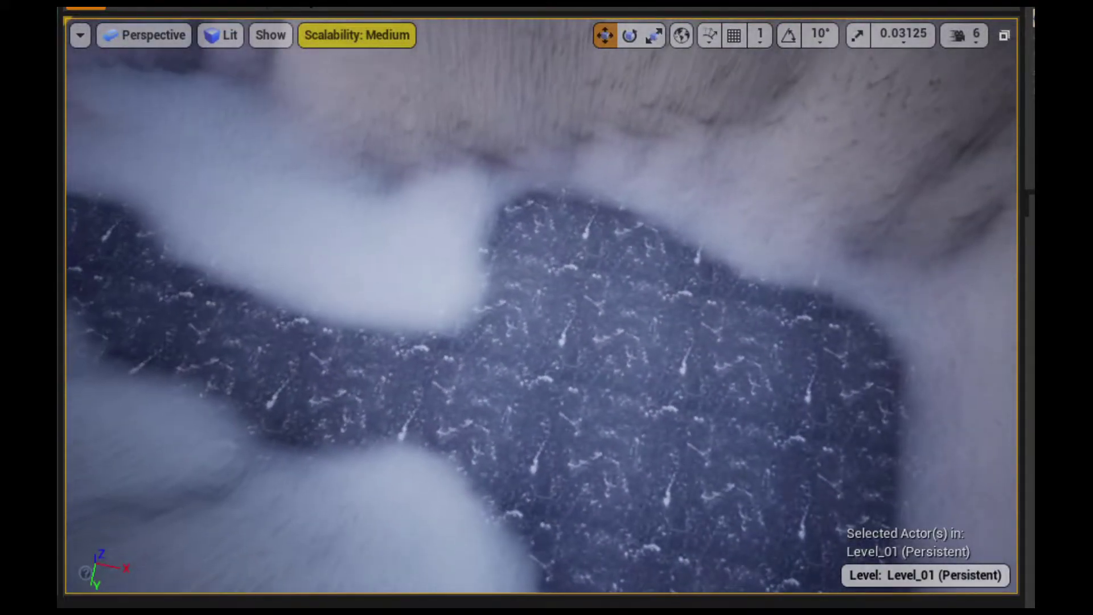
# Widen the channel leftward and branch it toward the lower-left bank
pyautogui.moveTo(832, 344); pyautogui.dragTo(768, 336, button='right')
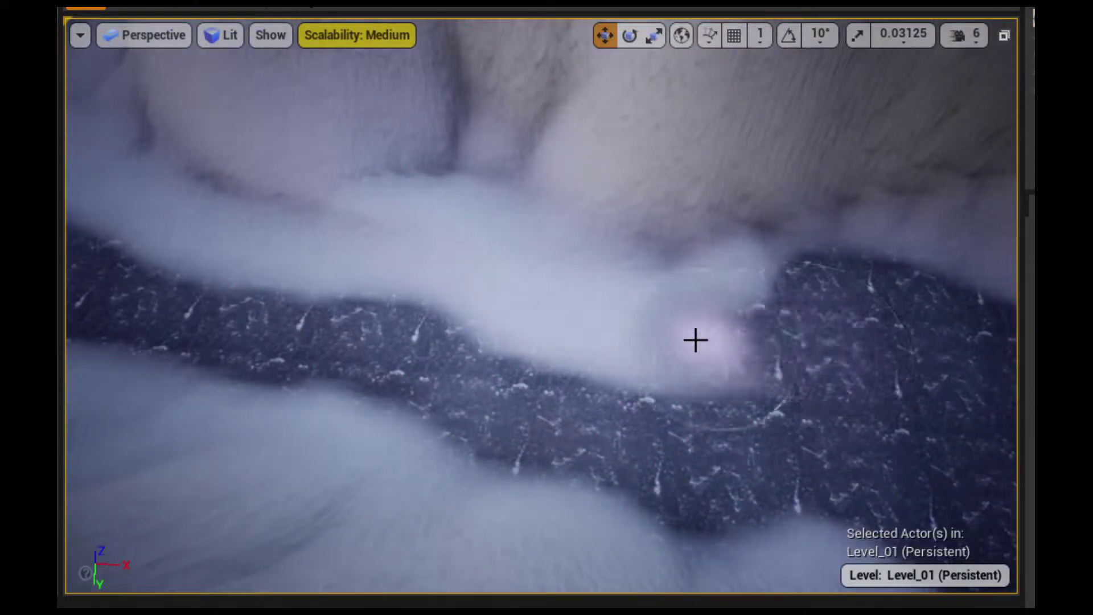
pyautogui.moveTo(696, 340)
pyautogui.mouseDown()
pyautogui.moveTo(190, 218)
pyautogui.moveTo(543, 353)
pyautogui.mouseUp()
pyautogui.moveTo(547, 352); pyautogui.dragTo(456, 342, button='right')
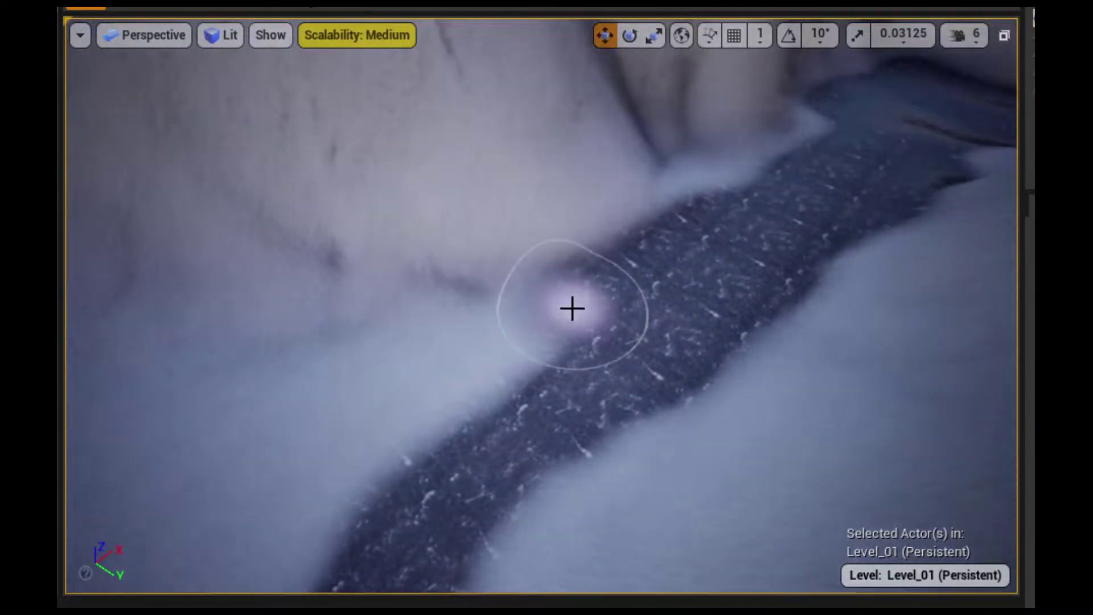
pyautogui.moveTo(572, 308); pyautogui.dragTo(450, 354)
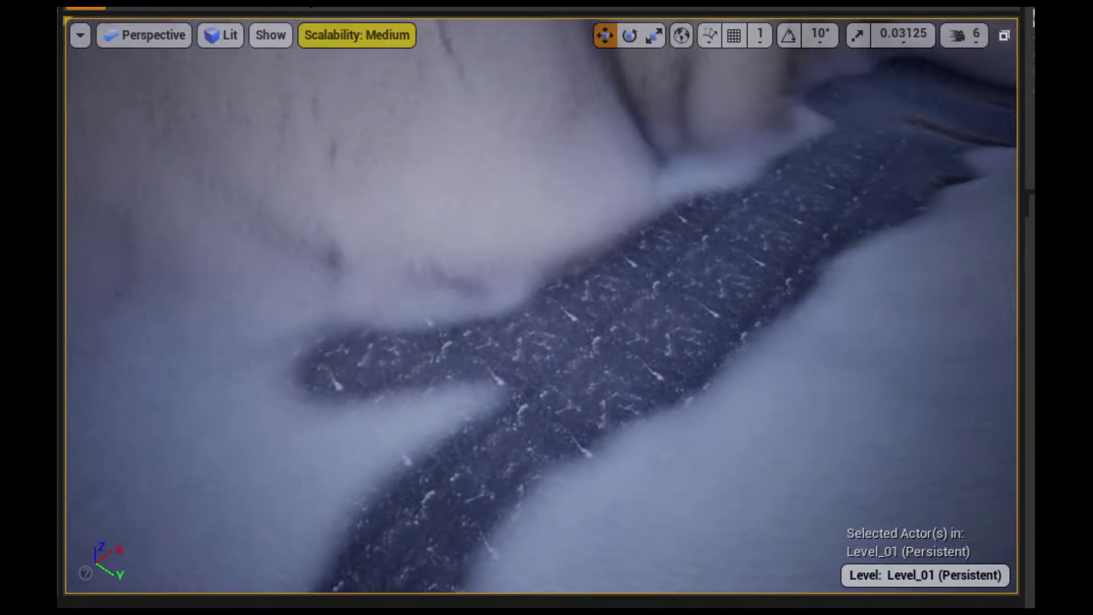
# Paint a rock trail rightward, then up-right through the snow
pyautogui.moveTo(455, 341); pyautogui.dragTo(456, 342, button='right')
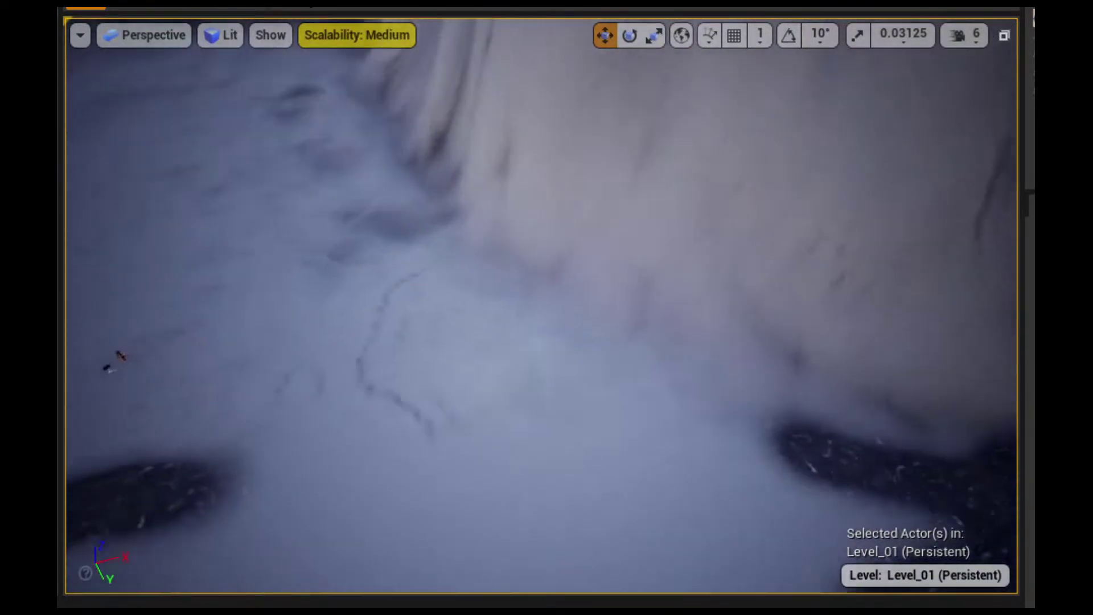
pyautogui.moveTo(317, 366); pyautogui.dragTo(317, 366, button='right')
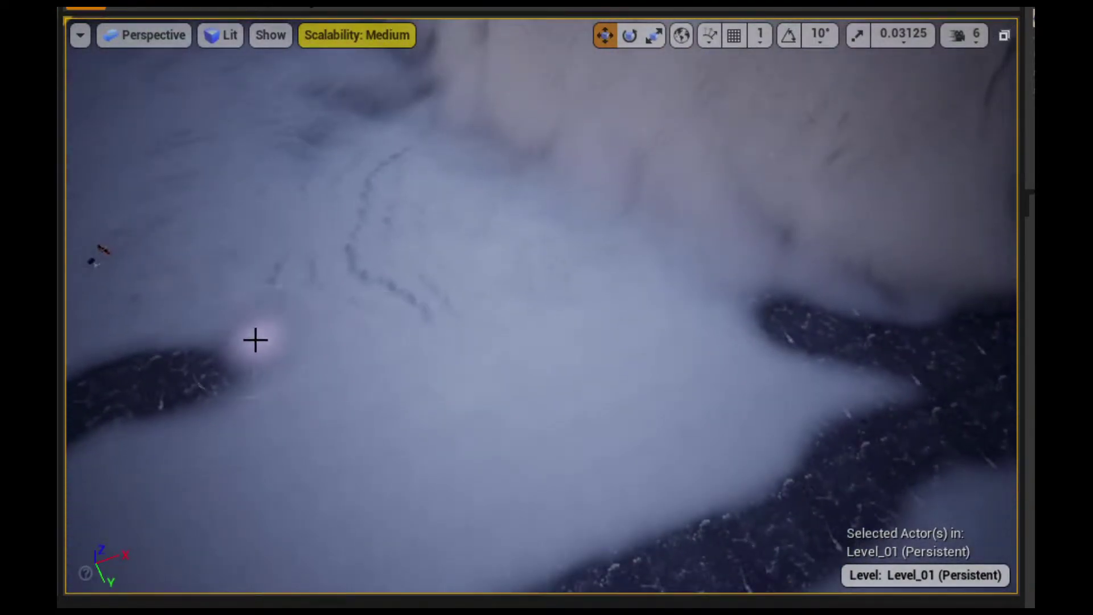
pyautogui.moveTo(255, 340); pyautogui.dragTo(255, 340, button='right')
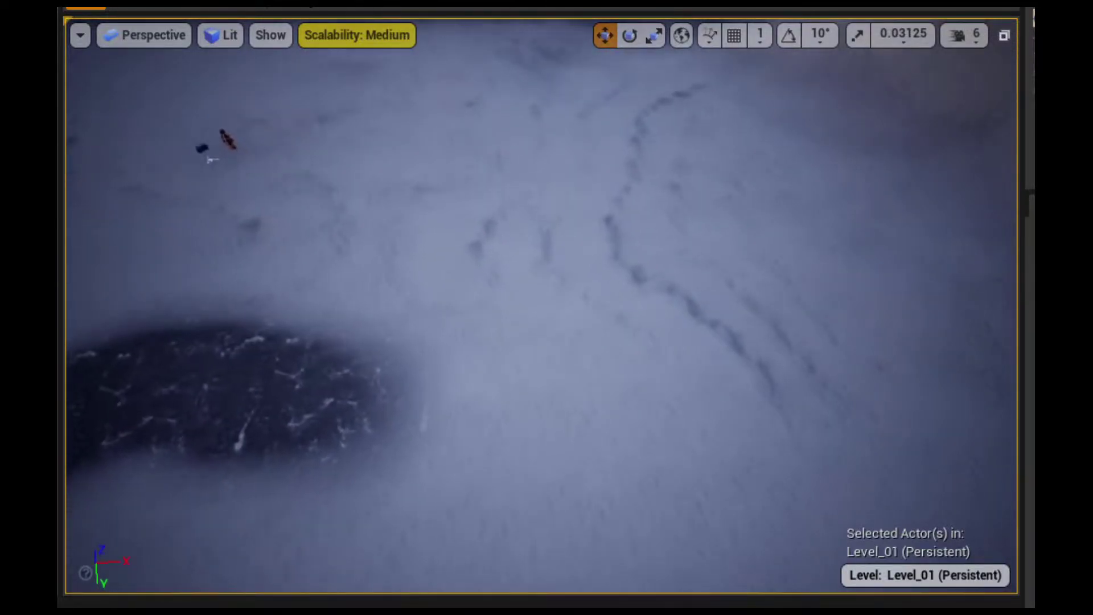
pyautogui.moveTo(391, 408); pyautogui.dragTo(390, 408, button='right')
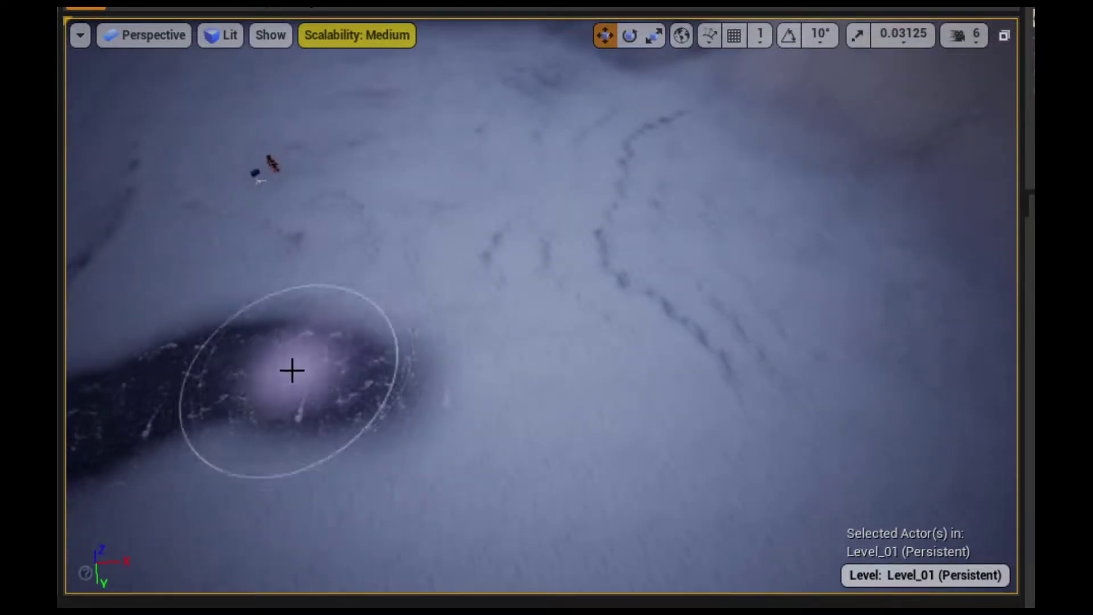
pyautogui.moveTo(372, 402); pyautogui.dragTo(792, 439)
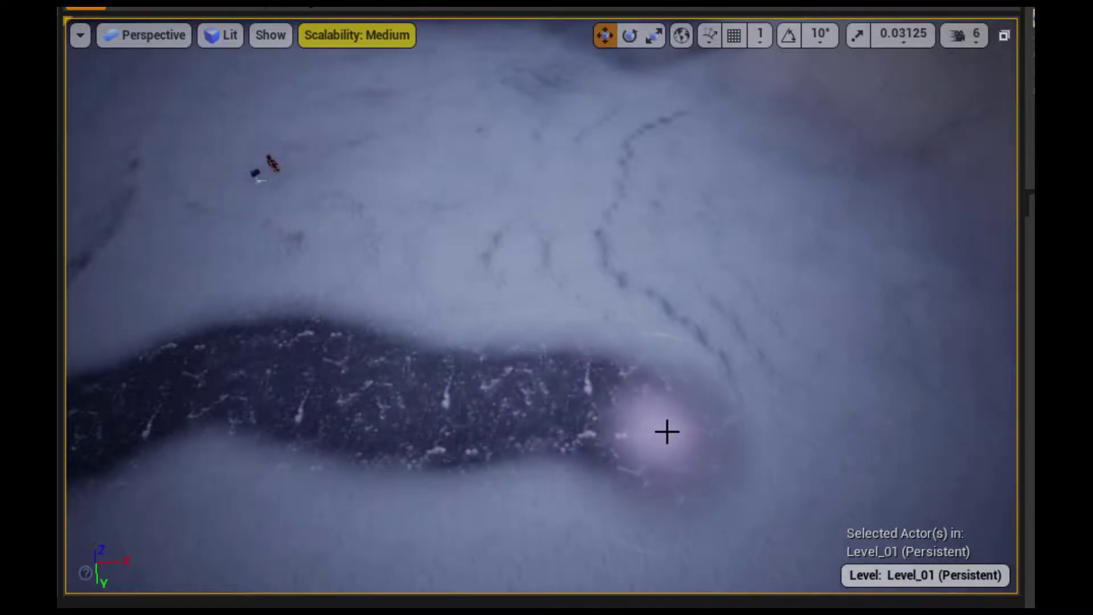
pyautogui.moveTo(478, 376); pyautogui.dragTo(478, 376, button='right')
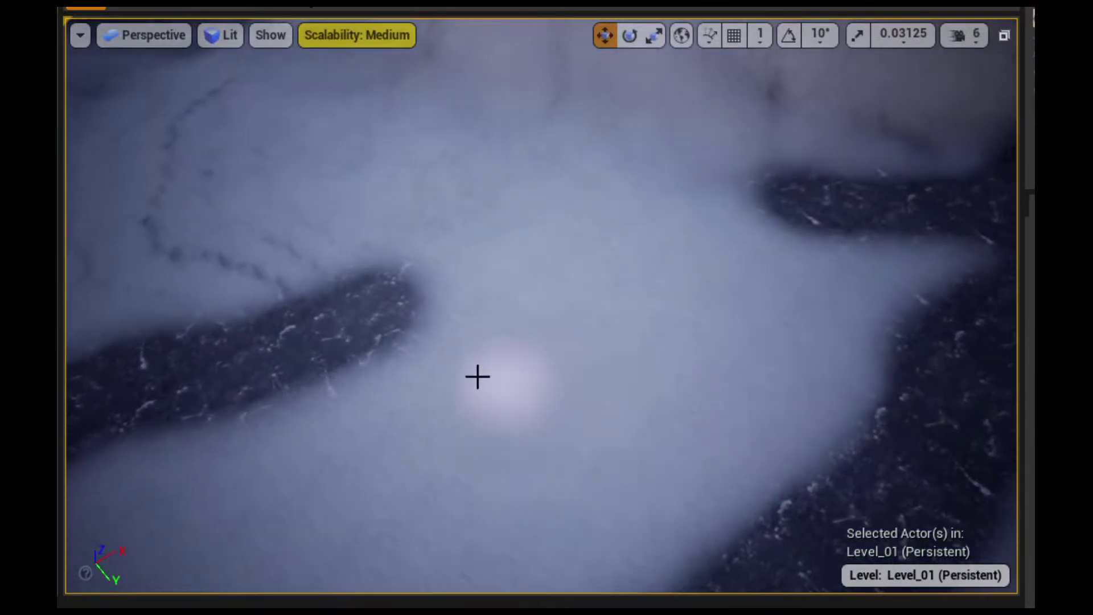
pyautogui.moveTo(389, 322); pyautogui.dragTo(660, 256)
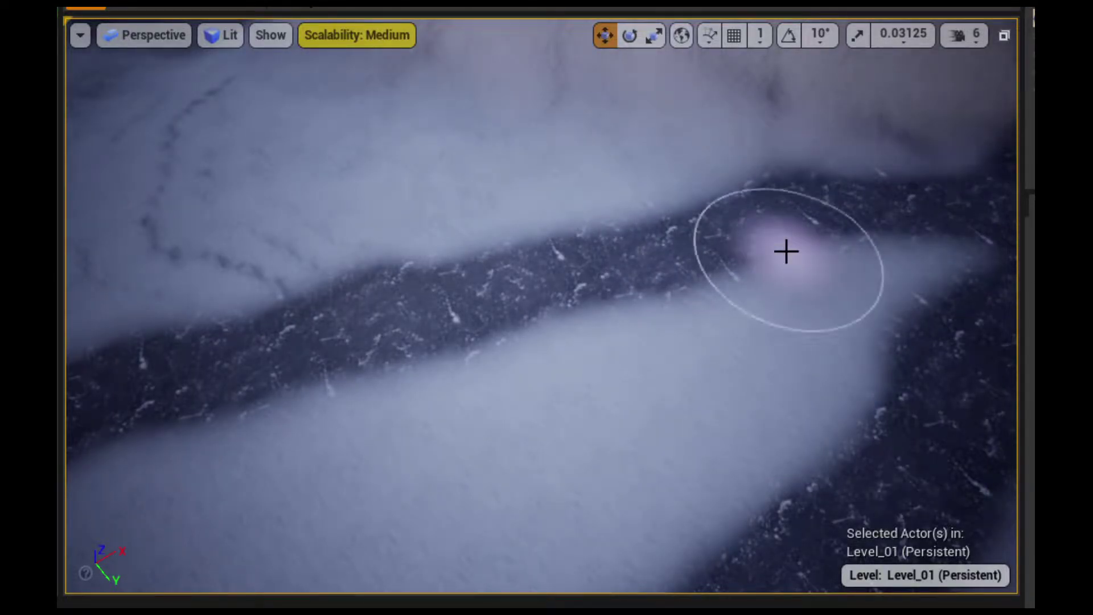
# Widen the dark strip up-left to cover most of the central snow patch
pyautogui.moveTo(786, 252); pyautogui.dragTo(809, 216, button='right')
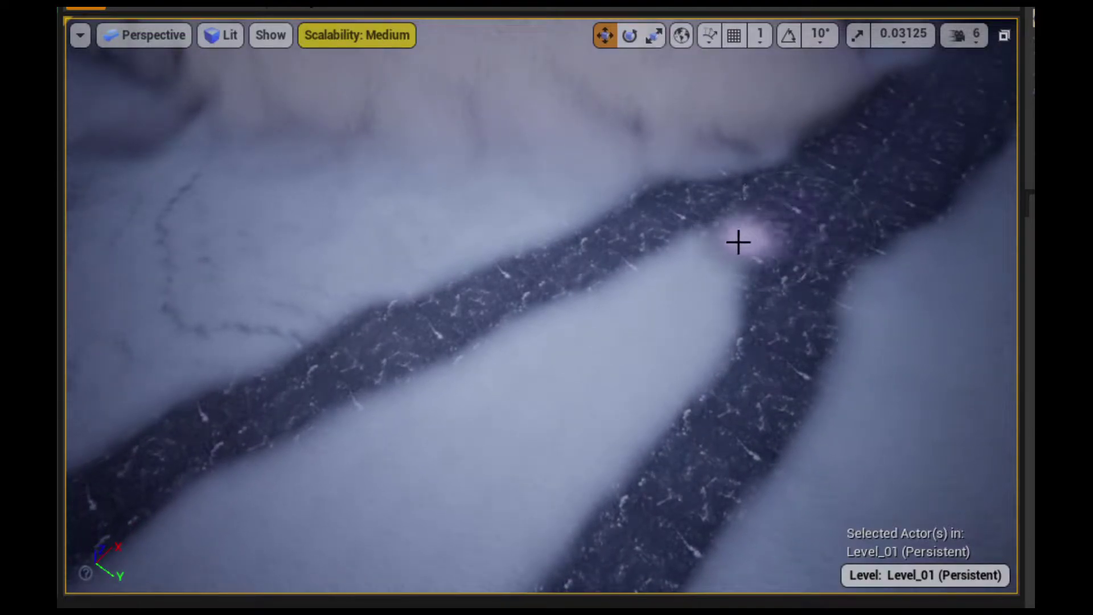
pyautogui.moveTo(574, 317)
pyautogui.mouseDown()
pyautogui.moveTo(424, 479)
pyautogui.moveTo(640, 424)
pyautogui.moveTo(540, 567)
pyautogui.mouseUp()
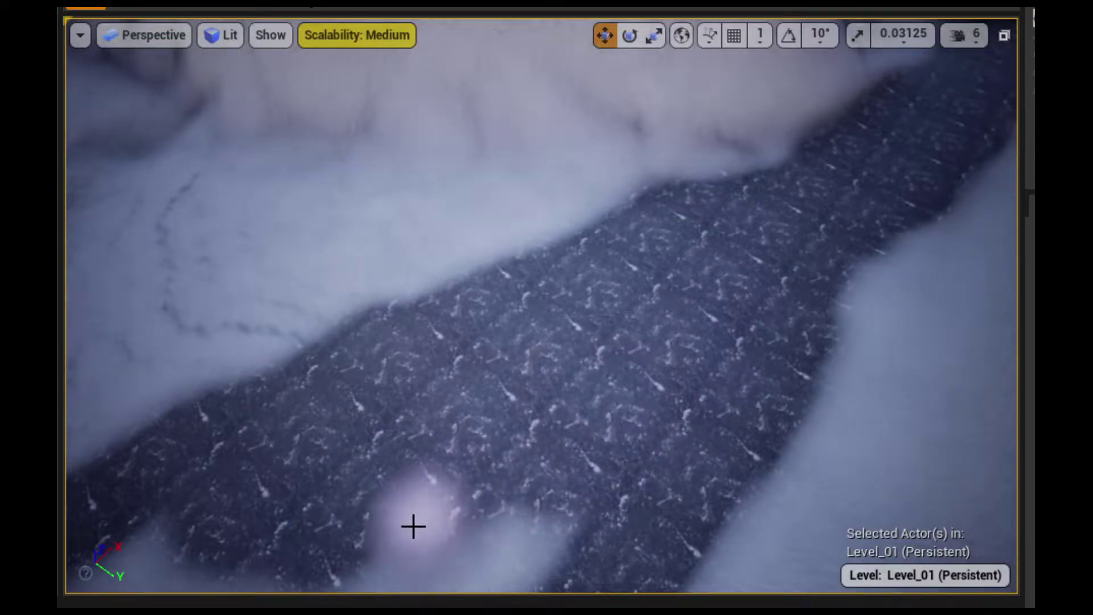
pyautogui.moveTo(510, 546); pyautogui.dragTo(554, 459, button='right')
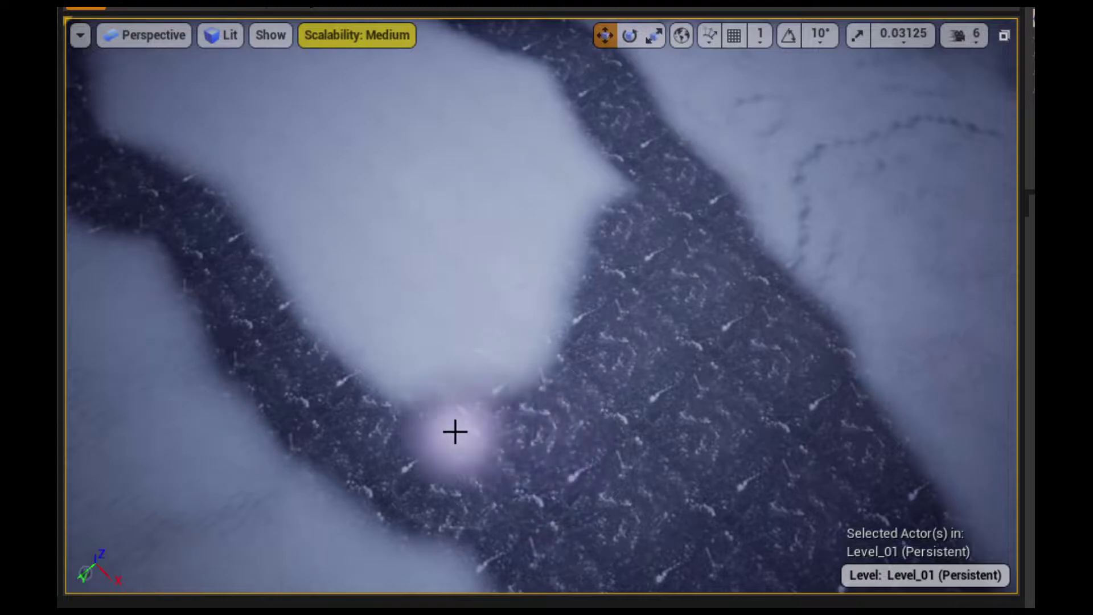
pyautogui.moveTo(455, 431); pyautogui.dragTo(264, 206)
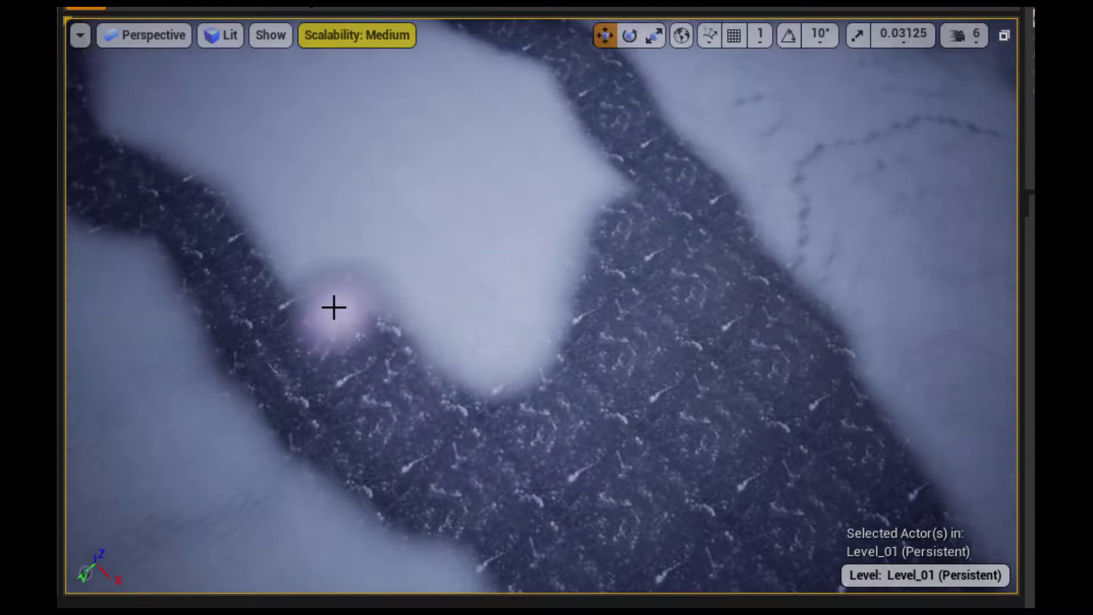
pyautogui.moveTo(366, 246)
pyautogui.mouseDown()
pyautogui.moveTo(514, 420)
pyautogui.moveTo(423, 159)
pyautogui.mouseUp()
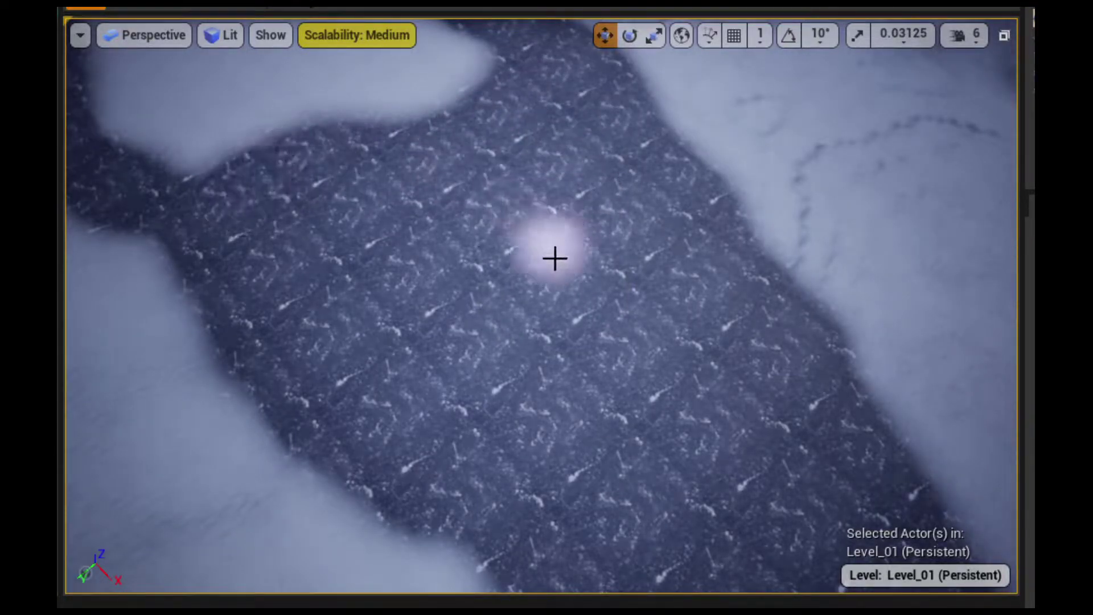
pyautogui.moveTo(599, 383)
pyautogui.mouseDown(button='right')
pyautogui.moveTo(484, 399)
pyautogui.moveTo(808, 335)
pyautogui.mouseUp(button='right')
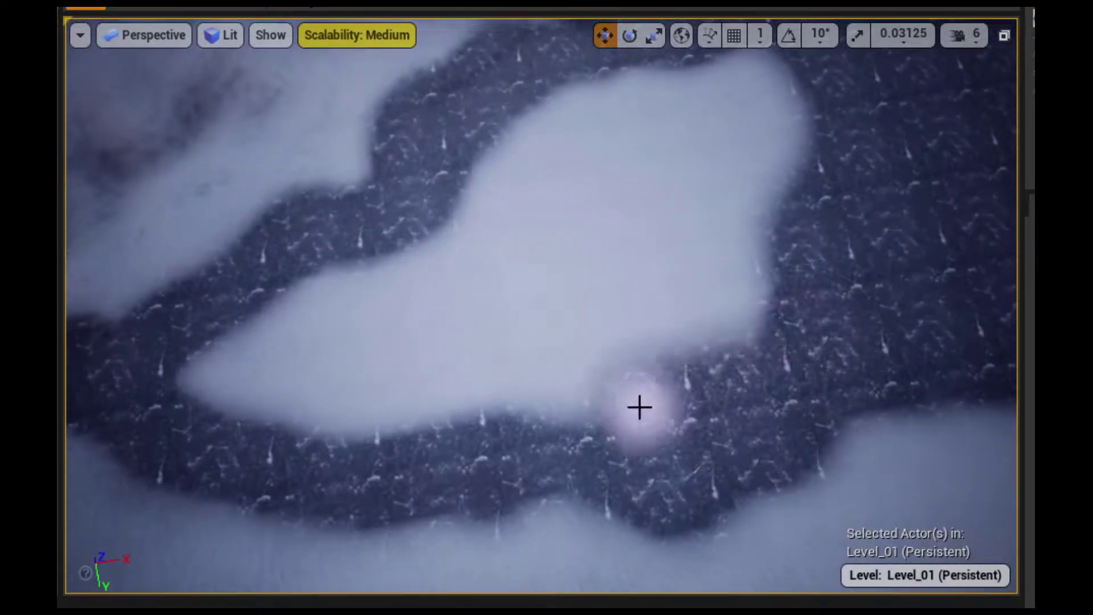
# Paint rock over the left lobe and top of the central snow patch
pyautogui.moveTo(465, 387)
pyautogui.mouseDown()
pyautogui.moveTo(271, 400)
pyautogui.moveTo(251, 335)
pyautogui.moveTo(395, 302)
pyautogui.moveTo(421, 345)
pyautogui.moveTo(595, 364)
pyautogui.moveTo(747, 298)
pyautogui.moveTo(793, 139)
pyautogui.moveTo(720, 78)
pyautogui.mouseUp()
pyautogui.moveTo(535, 133)
pyautogui.mouseDown()
pyautogui.moveTo(464, 302)
pyautogui.moveTo(597, 146)
pyautogui.mouseUp()
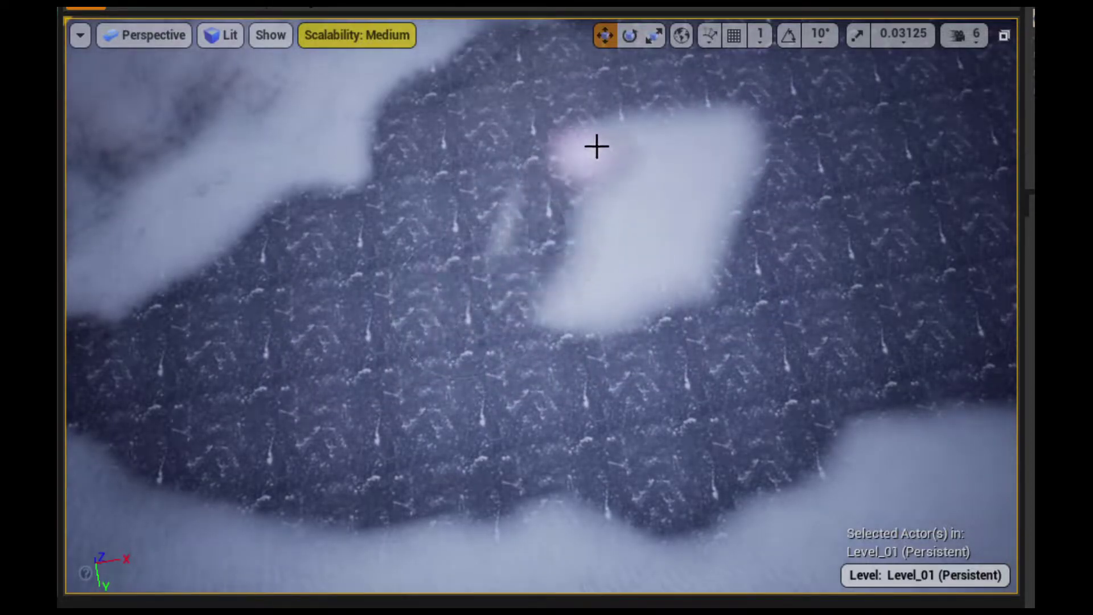
pyautogui.moveTo(695, 85); pyautogui.dragTo(578, 152)
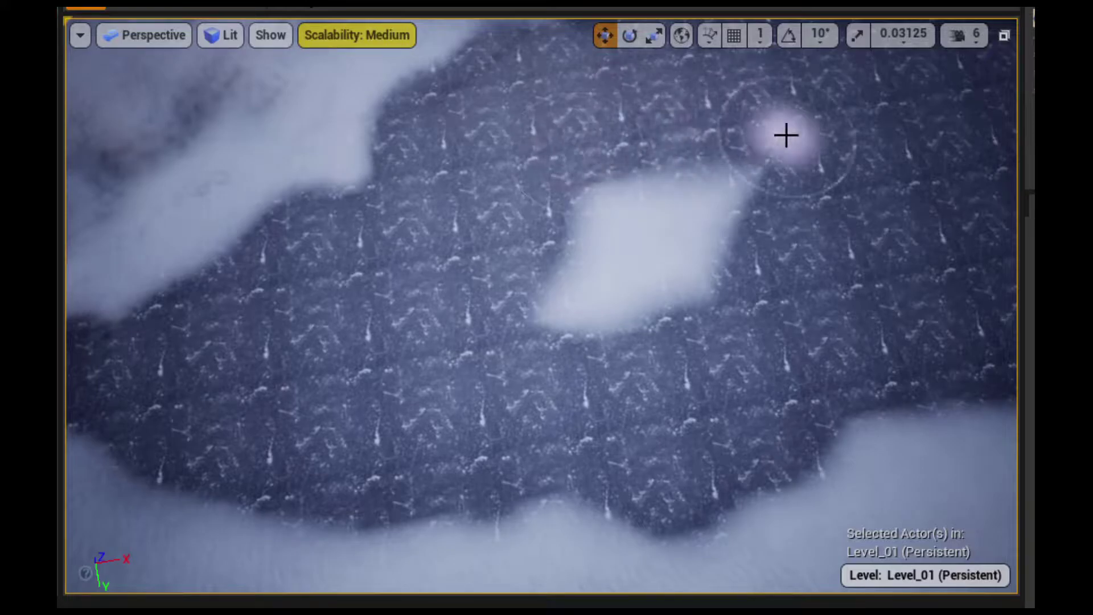
pyautogui.moveTo(786, 135)
pyautogui.mouseDown()
pyautogui.moveTo(478, 306)
pyautogui.moveTo(655, 218)
pyautogui.mouseUp()
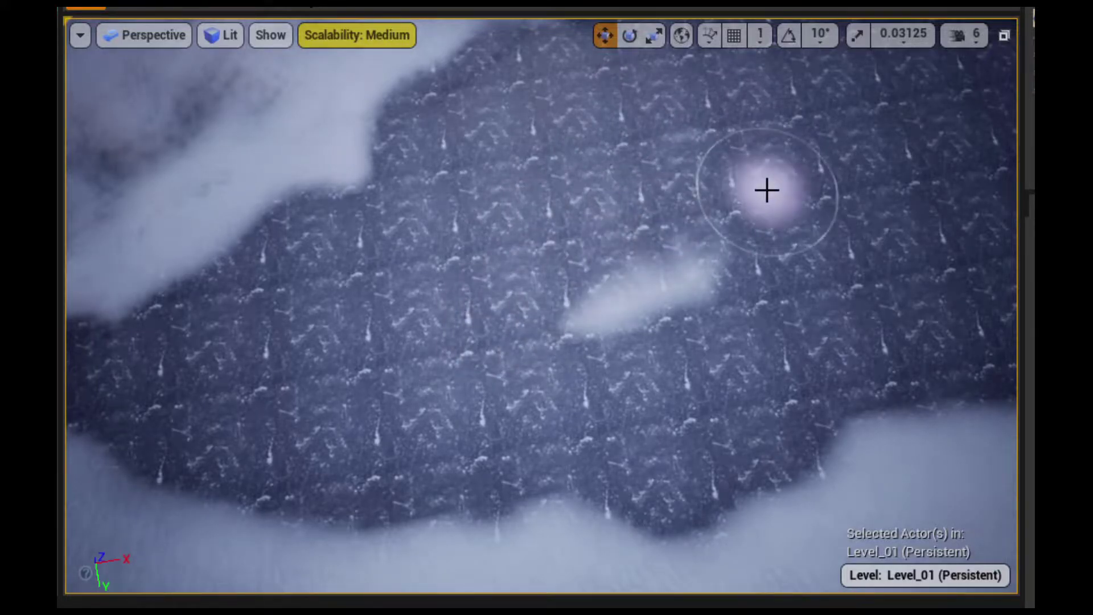
pyautogui.moveTo(767, 190); pyautogui.dragTo(763, 113, button='right')
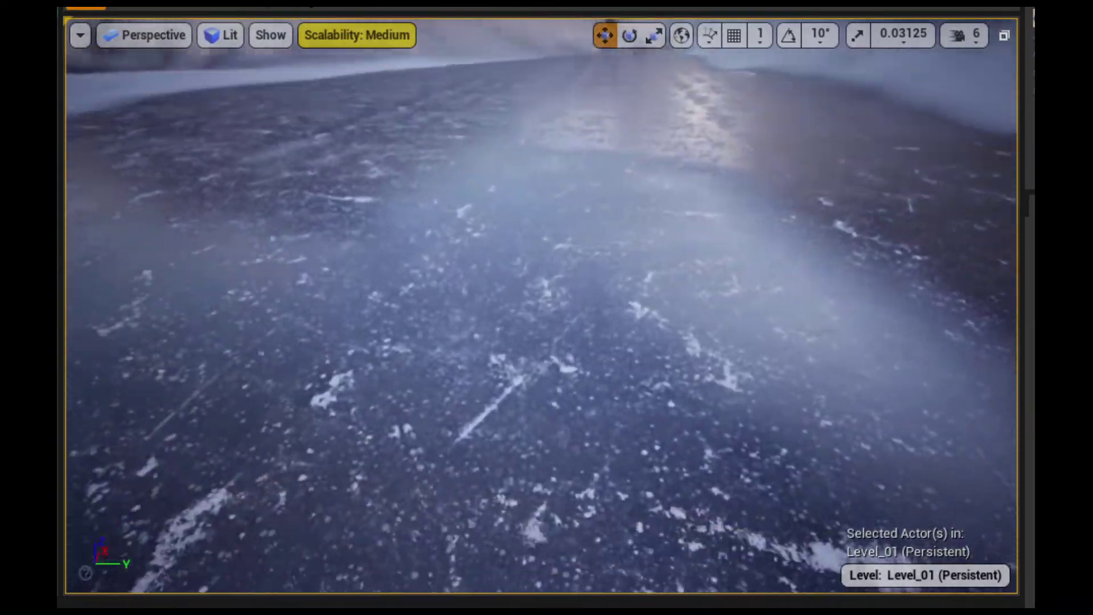
# Erase the lower-left, right and lower parts of the central snow patch
pyautogui.moveTo(381, 279); pyautogui.dragTo(381, 278, button='right')
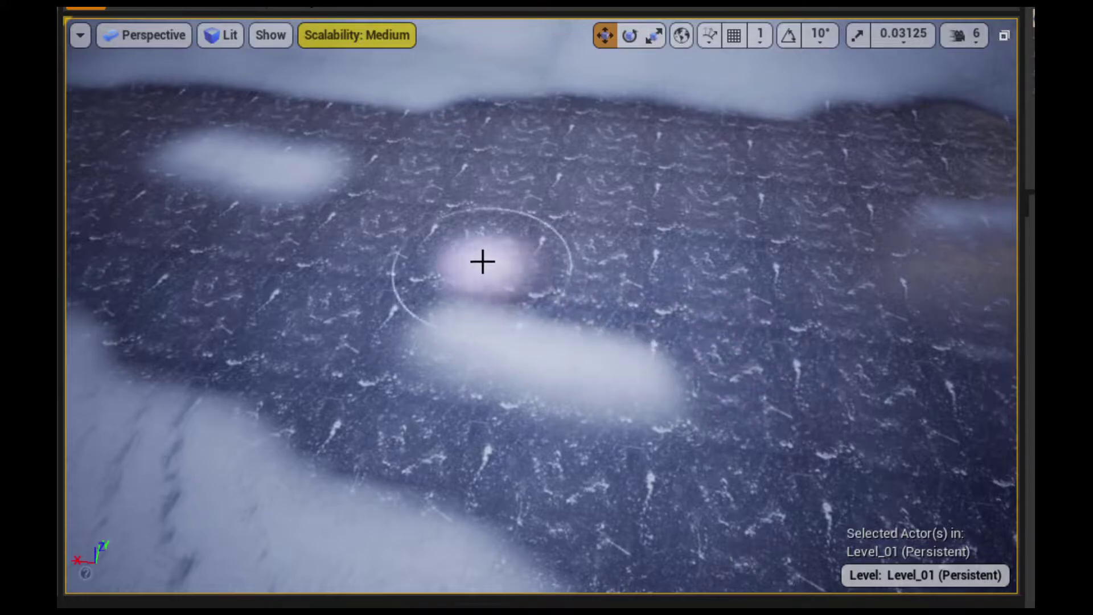
pyautogui.moveTo(317, 295); pyautogui.dragTo(463, 410)
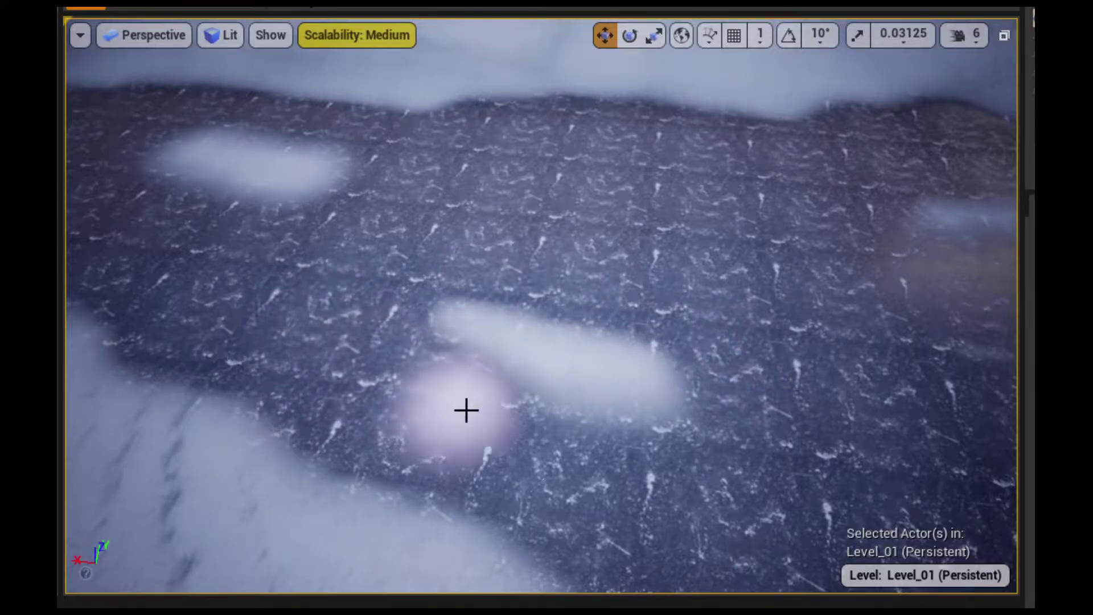
pyautogui.moveTo(440, 450); pyautogui.dragTo(440, 449, button='right')
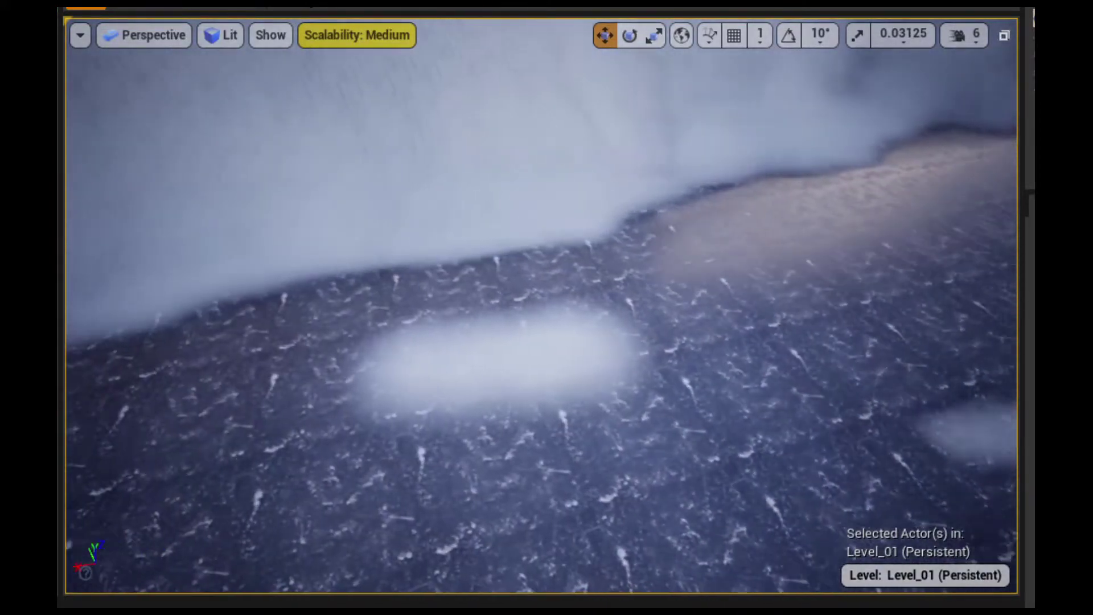
pyautogui.moveTo(554, 418); pyautogui.dragTo(636, 286)
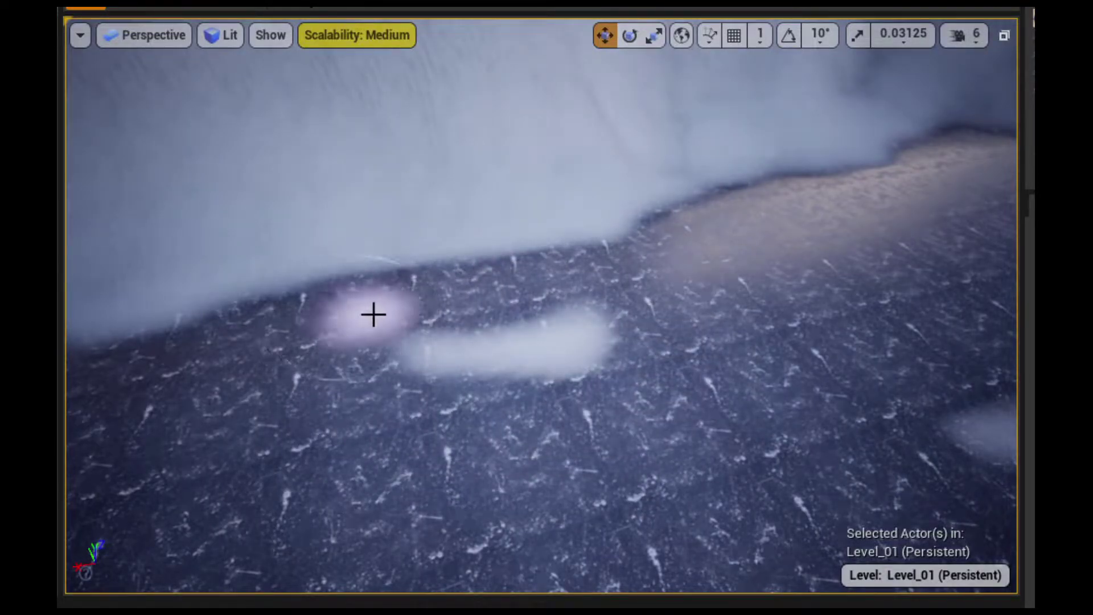
pyautogui.moveTo(402, 305); pyautogui.dragTo(402, 305, button='right')
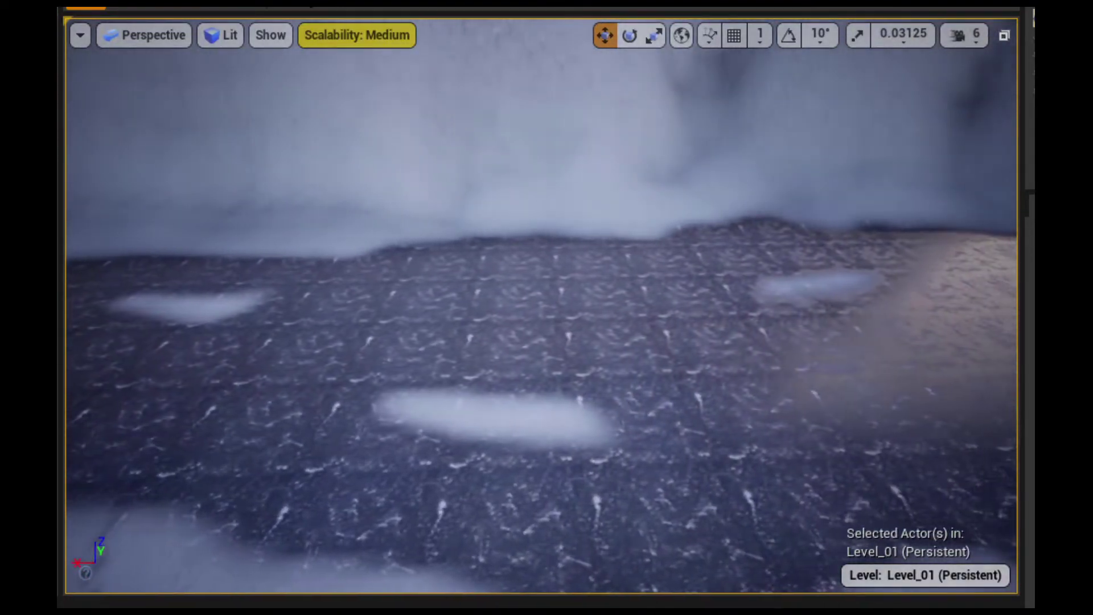
# Paint a new white snow patch on the dark ground
pyautogui.moveTo(654, 302); pyautogui.dragTo(654, 302, button='right')
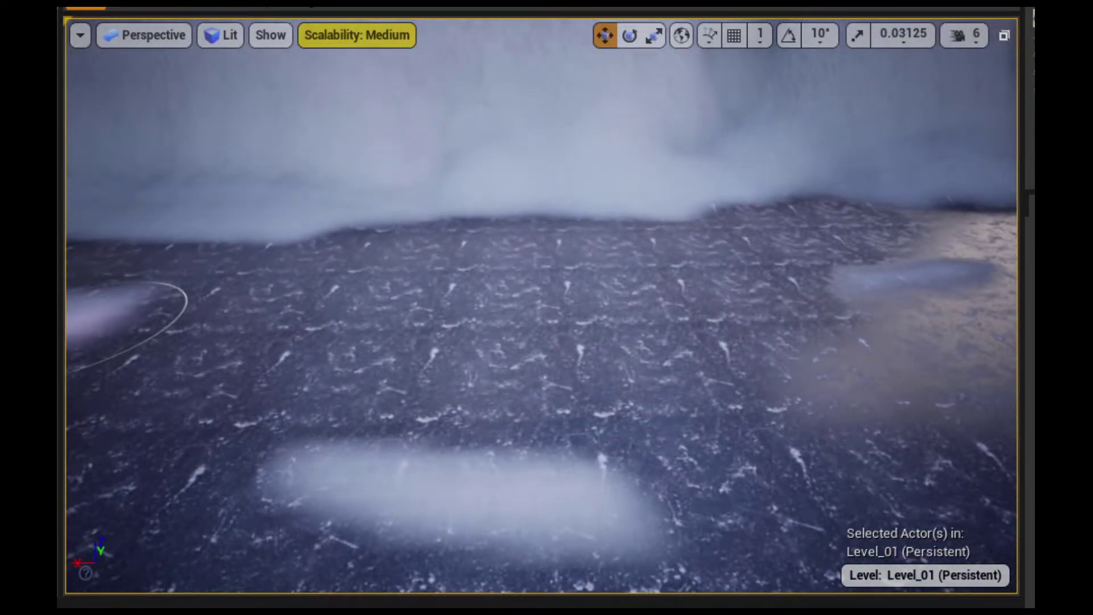
pyautogui.moveTo(105, 316); pyautogui.dragTo(672, 450)
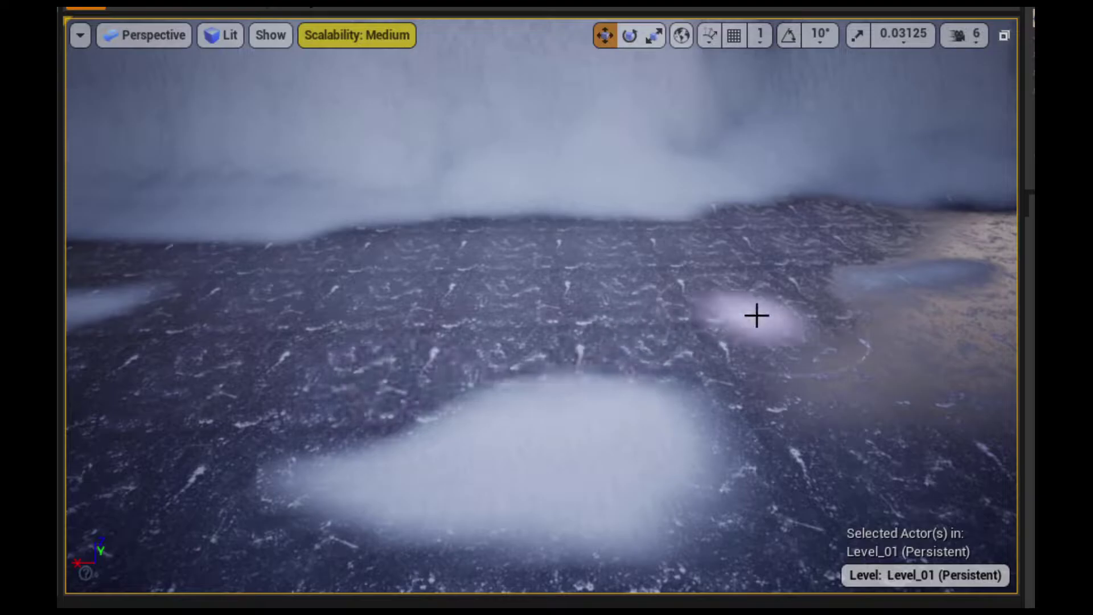
pyautogui.moveTo(834, 420)
pyautogui.mouseDown(button='right')
pyautogui.moveTo(831, 489)
pyautogui.moveTo(831, 398)
pyautogui.moveTo(848, 395)
pyautogui.moveTo(786, 399)
pyautogui.mouseUp(button='right')
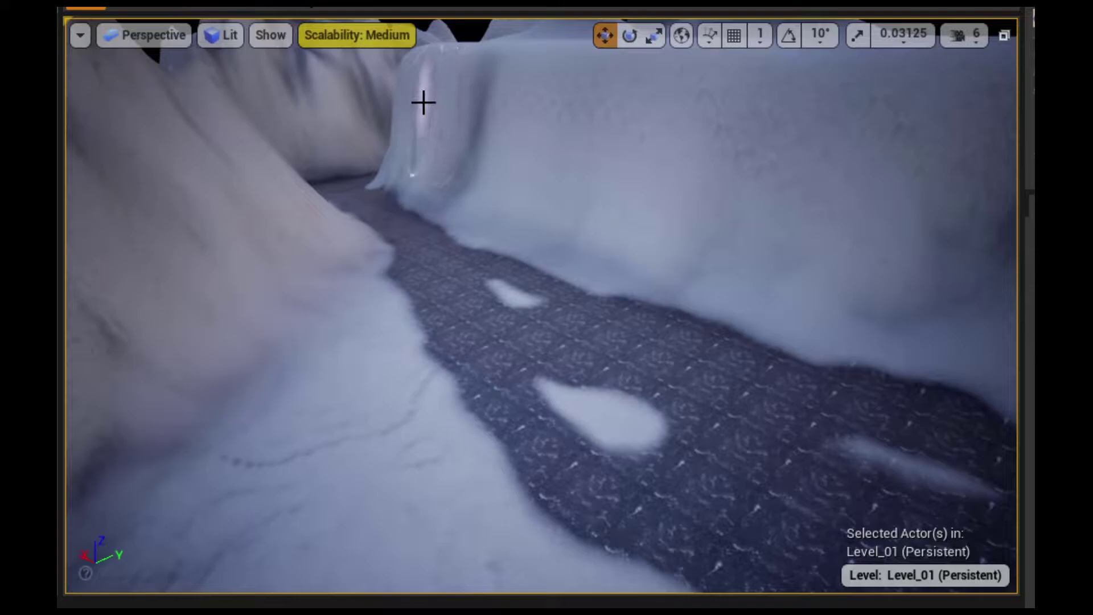
# Paint a dark rock streak across the snow at the foot of the cliff wall
pyautogui.moveTo(641, 349)
pyautogui.mouseDown(button='right')
pyautogui.moveTo(632, 399)
pyautogui.moveTo(632, 342)
pyautogui.moveTo(597, 347)
pyautogui.mouseUp(button='right')
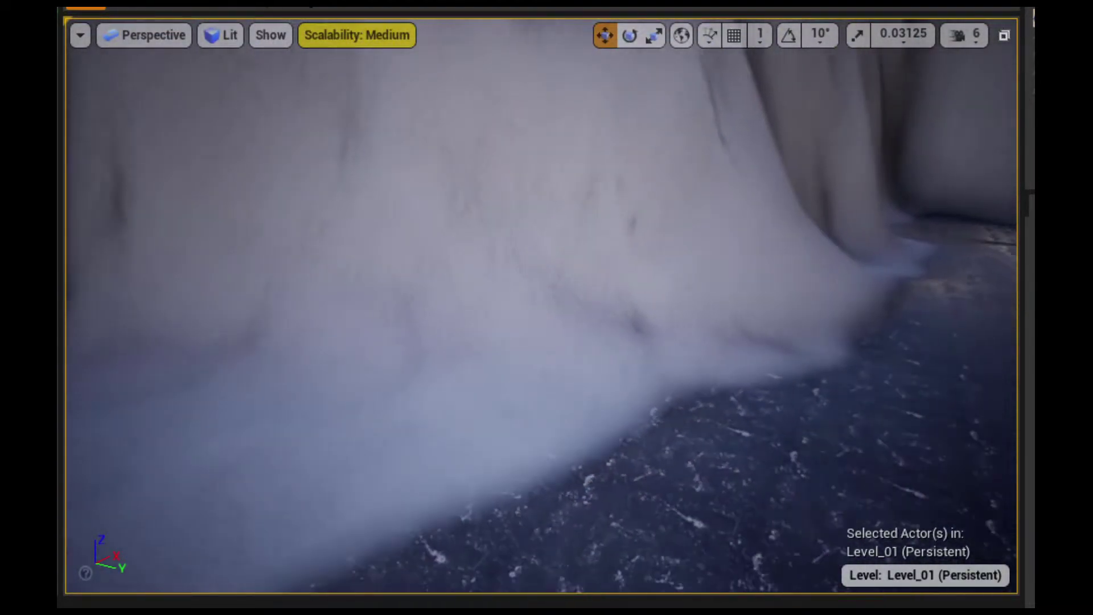
pyautogui.moveTo(598, 347); pyautogui.dragTo(645, 366, button='right')
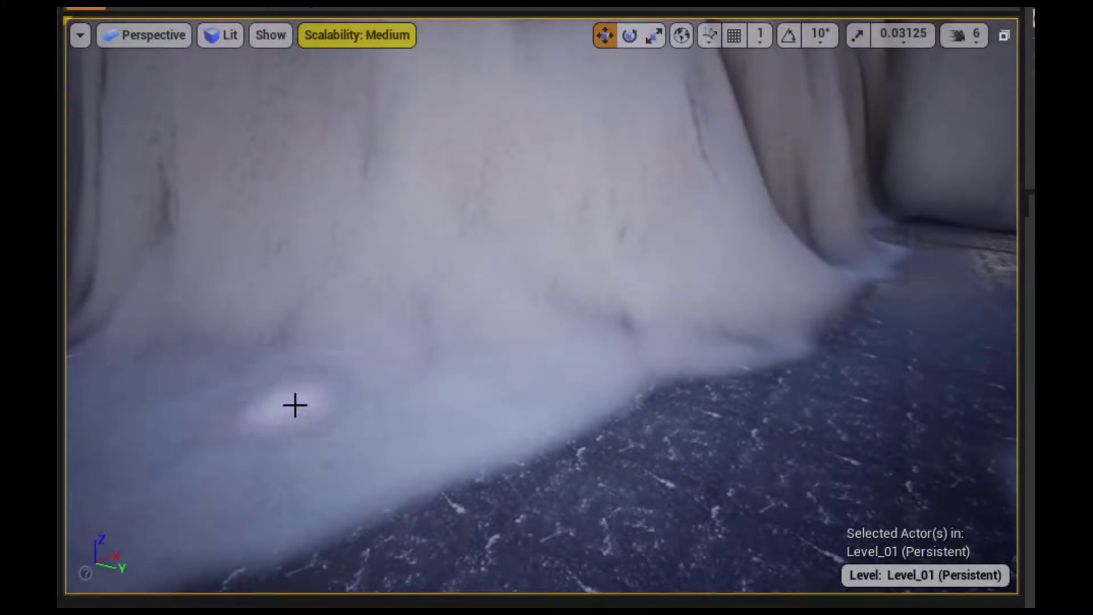
pyautogui.moveTo(499, 403); pyautogui.dragTo(963, 232, button='right')
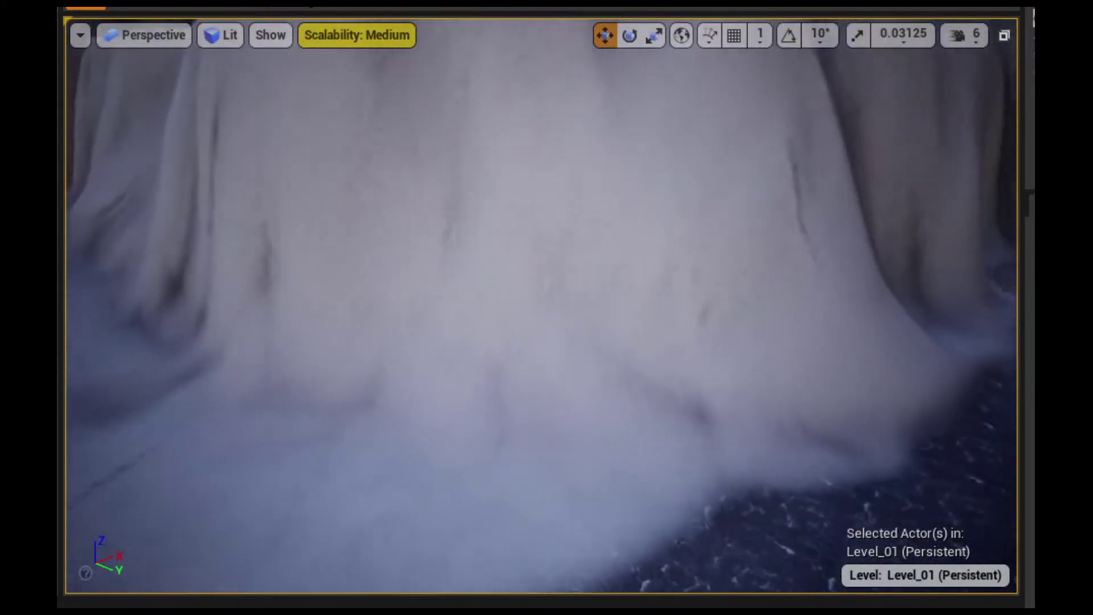
pyautogui.moveTo(734, 263); pyautogui.dragTo(740, 268, button='right')
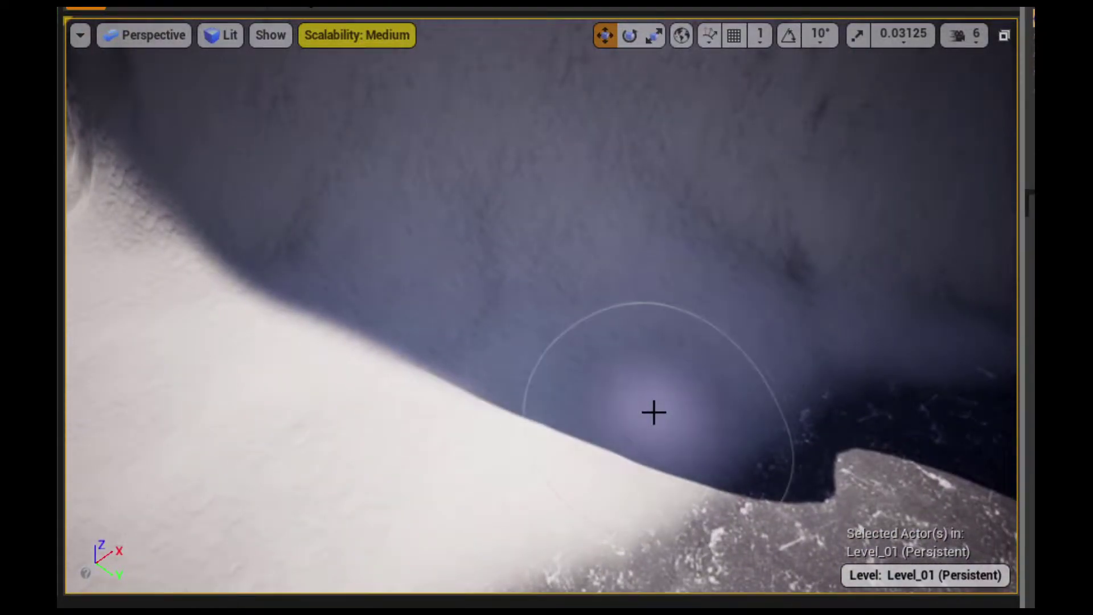
pyautogui.moveTo(651, 410); pyautogui.dragTo(646, 405, button='right')
pyautogui.moveTo(633, 384)
pyautogui.mouseDown()
pyautogui.moveTo(623, 407)
pyautogui.moveTo(250, 521)
pyautogui.mouseUp()
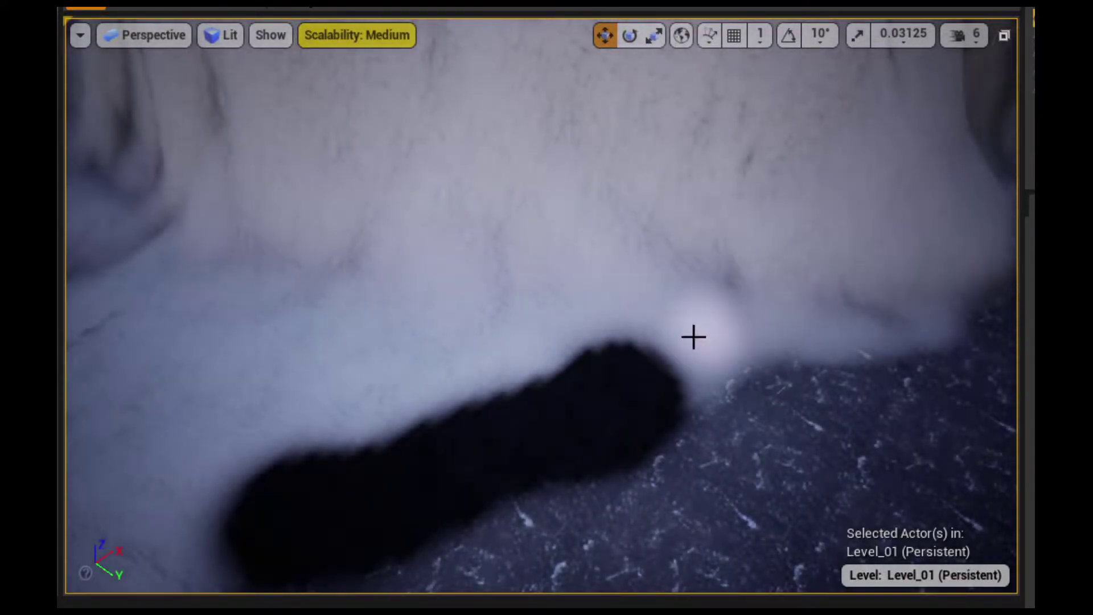
# Extend the dark rock stroke leftward and down across the snowy slope
pyautogui.moveTo(660, 349)
pyautogui.mouseDown()
pyautogui.moveTo(364, 318)
pyautogui.moveTo(313, 292)
pyautogui.mouseUp()
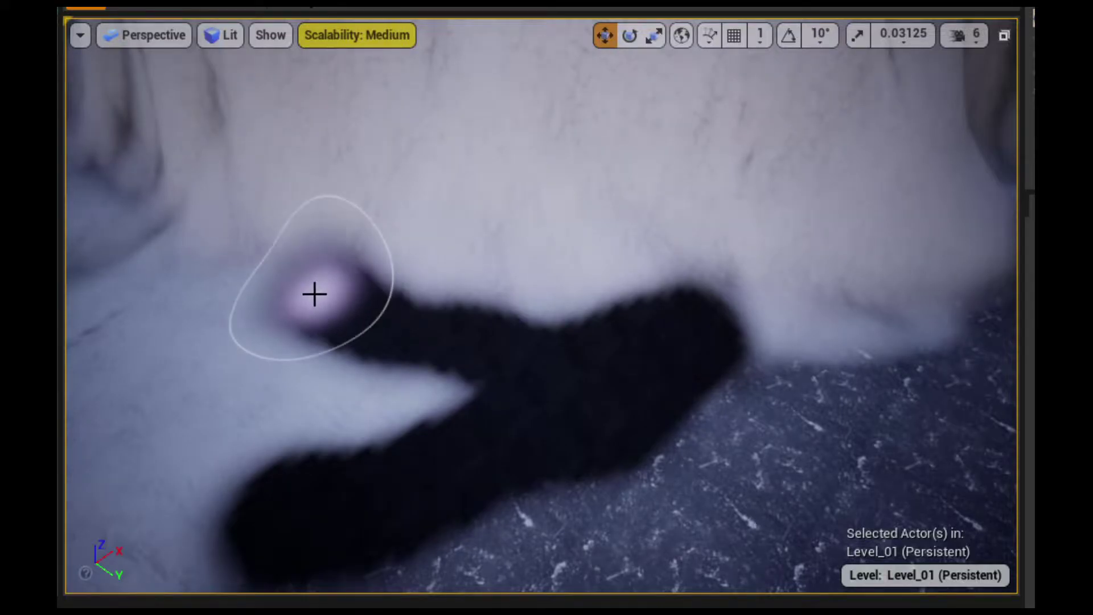
pyautogui.moveTo(312, 293); pyautogui.dragTo(344, 292, button='right')
pyautogui.moveTo(353, 279); pyautogui.dragTo(237, 303)
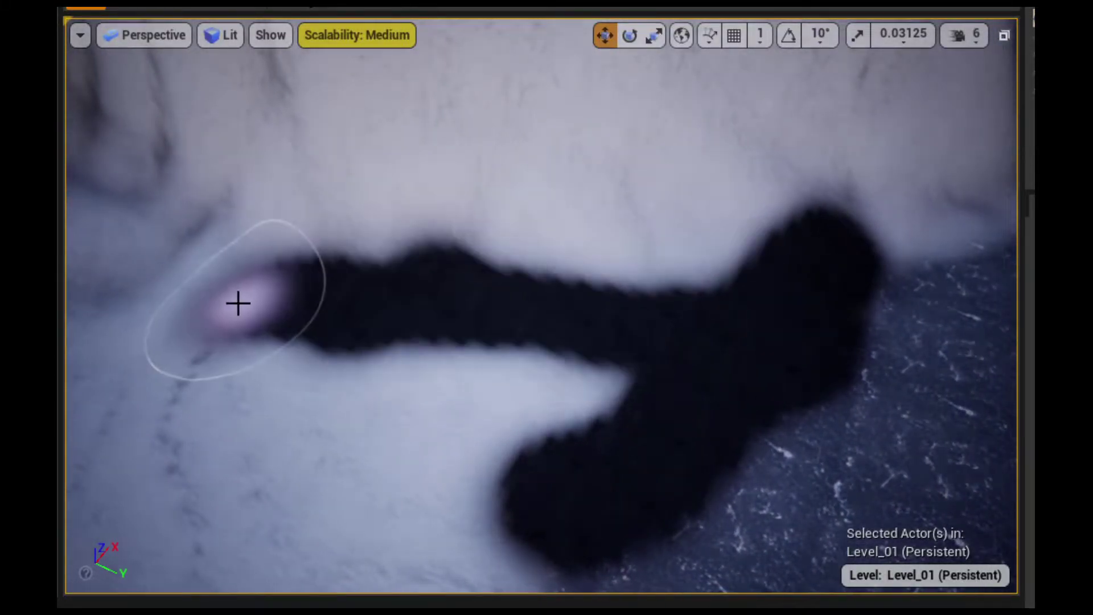
pyautogui.moveTo(237, 302); pyautogui.dragTo(273, 296, button='right')
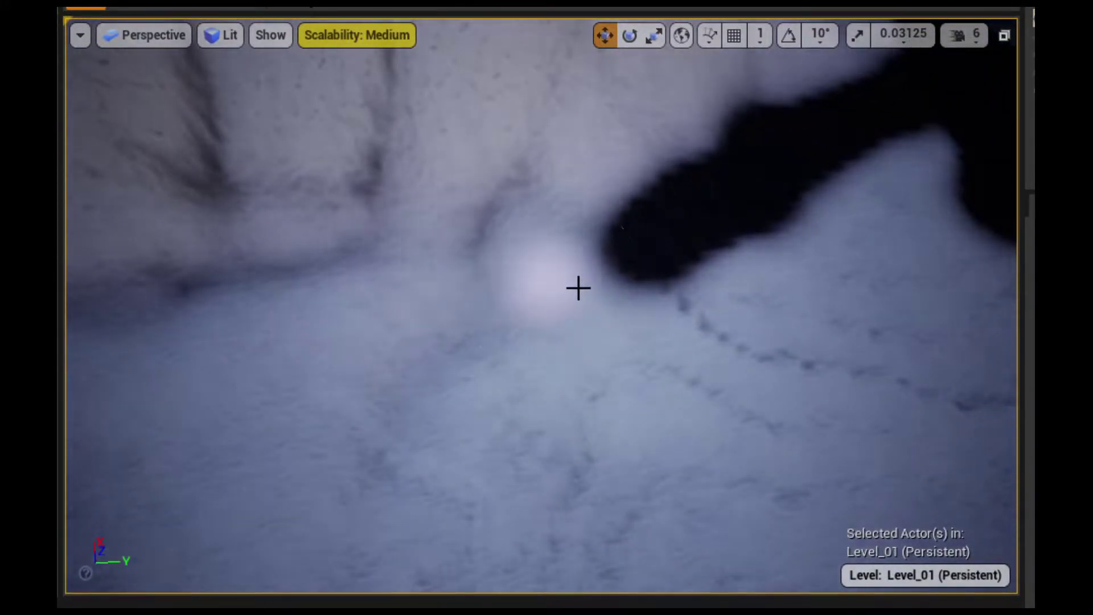
pyautogui.moveTo(576, 288)
pyautogui.mouseDown()
pyautogui.moveTo(524, 334)
pyautogui.moveTo(427, 286)
pyautogui.mouseUp()
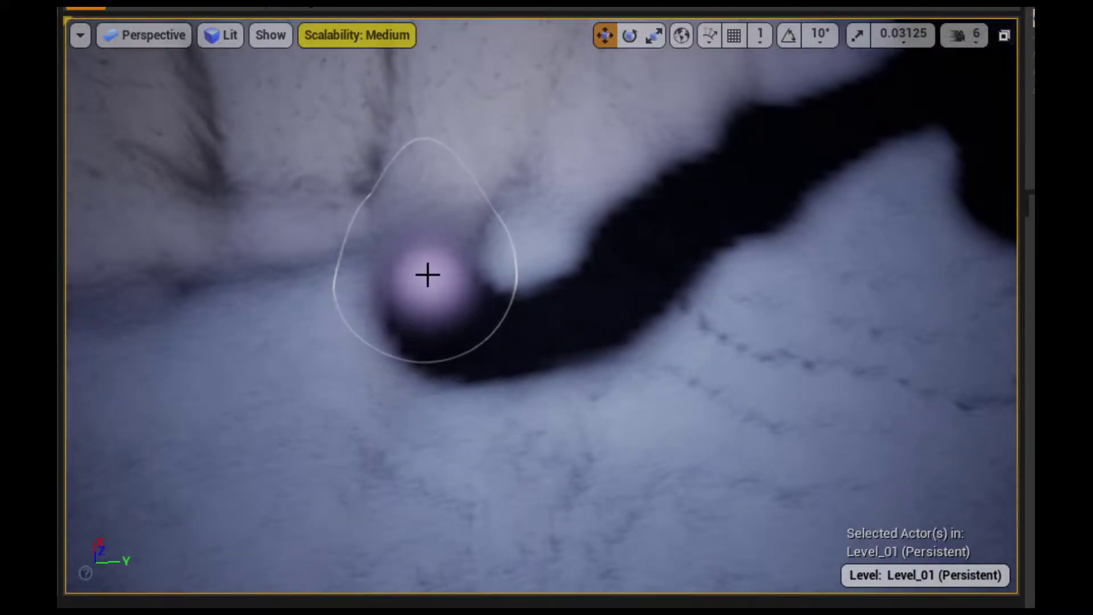
pyautogui.moveTo(426, 271); pyautogui.dragTo(178, 357)
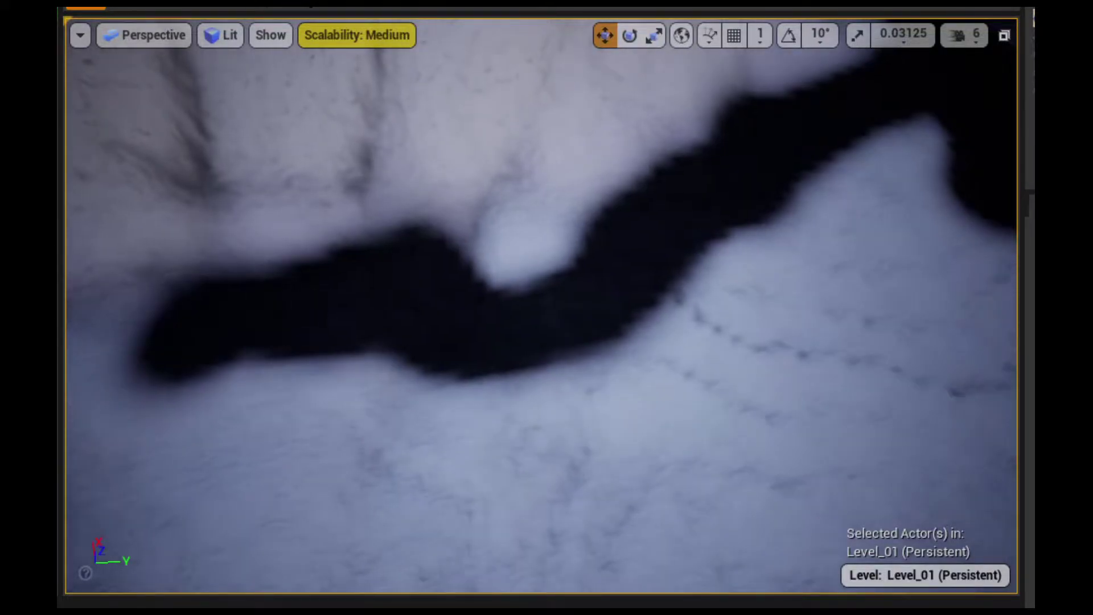
pyautogui.moveTo(313, 361); pyautogui.dragTo(313, 361, button='right')
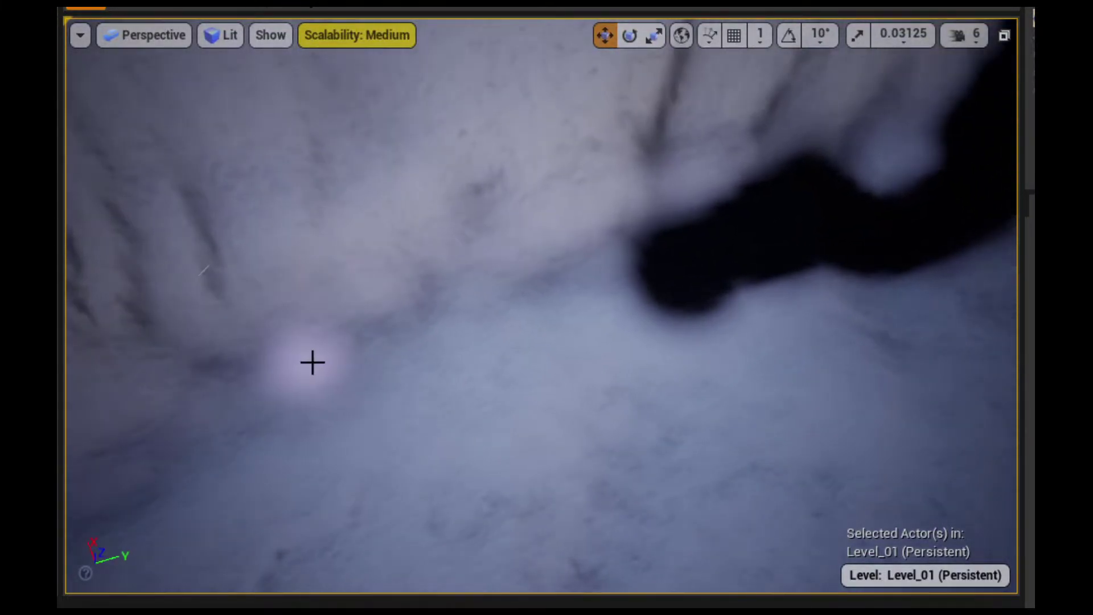
pyautogui.moveTo(664, 285)
pyautogui.mouseDown()
pyautogui.moveTo(345, 415)
pyautogui.moveTo(219, 483)
pyautogui.mouseUp()
pyautogui.moveTo(220, 483); pyautogui.dragTo(220, 484, button='right')
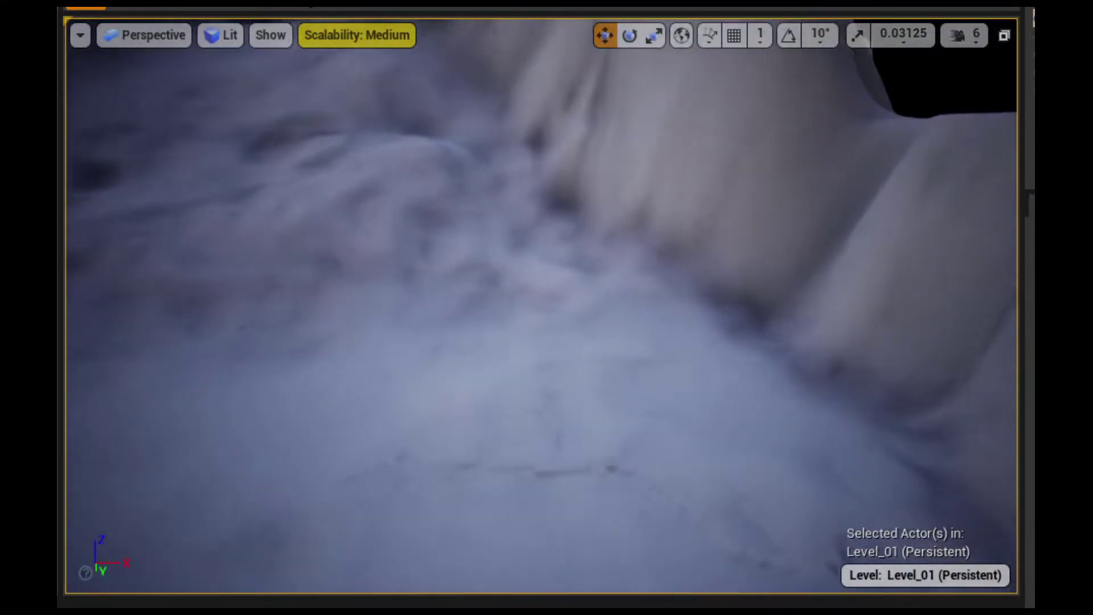
# Paint a new rock path across the snow in another part of the terrain
pyautogui.moveTo(220, 483); pyautogui.dragTo(376, 210, button='right')
pyautogui.moveTo(259, 258); pyautogui.dragTo(617, 227)
pyautogui.moveTo(669, 254); pyautogui.dragTo(939, 382)
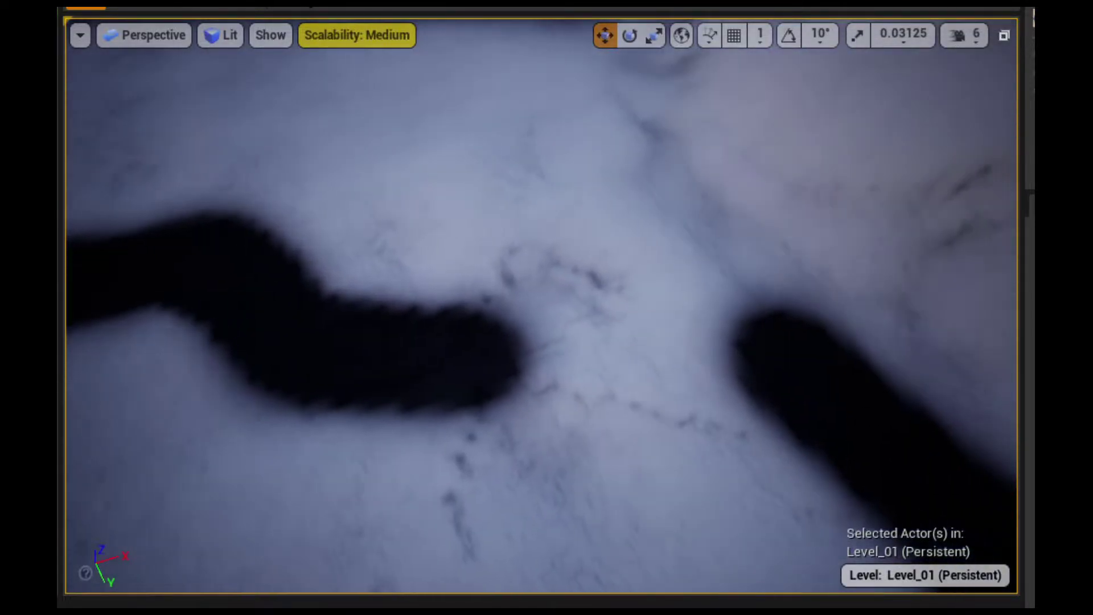
pyautogui.moveTo(500, 386)
pyautogui.mouseDown()
pyautogui.moveTo(630, 345)
pyautogui.moveTo(578, 424)
pyautogui.moveTo(146, 336)
pyautogui.mouseUp()
pyautogui.moveTo(146, 336); pyautogui.dragTo(147, 337, button='right')
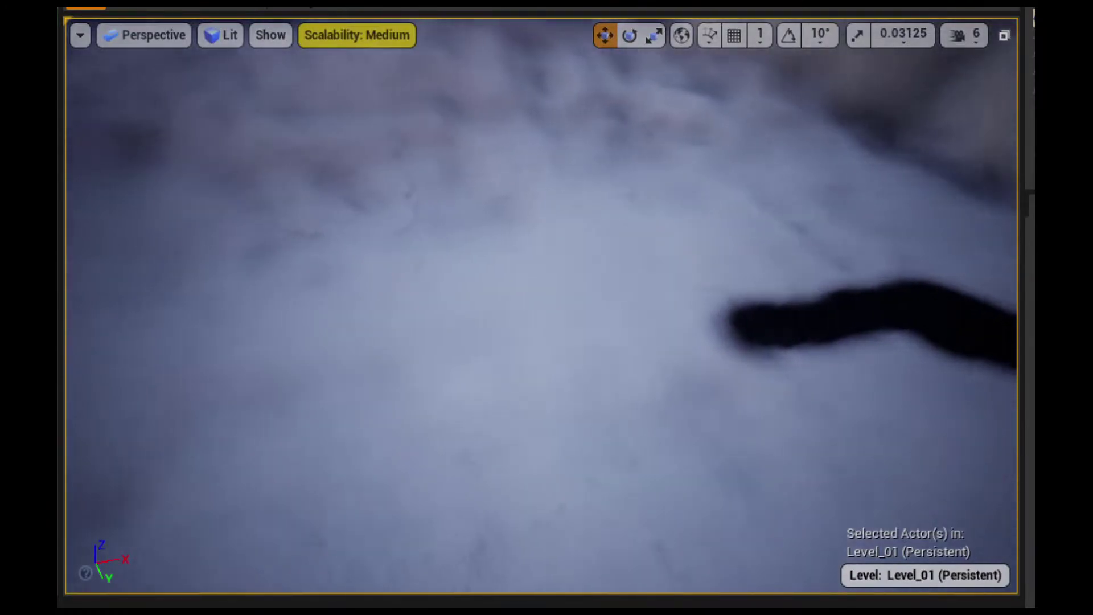
pyautogui.moveTo(183, 346); pyautogui.dragTo(183, 347, button='right')
# Extend the rock path further left and down-left from a new angle
pyautogui.moveTo(734, 324); pyautogui.dragTo(734, 325, button='right')
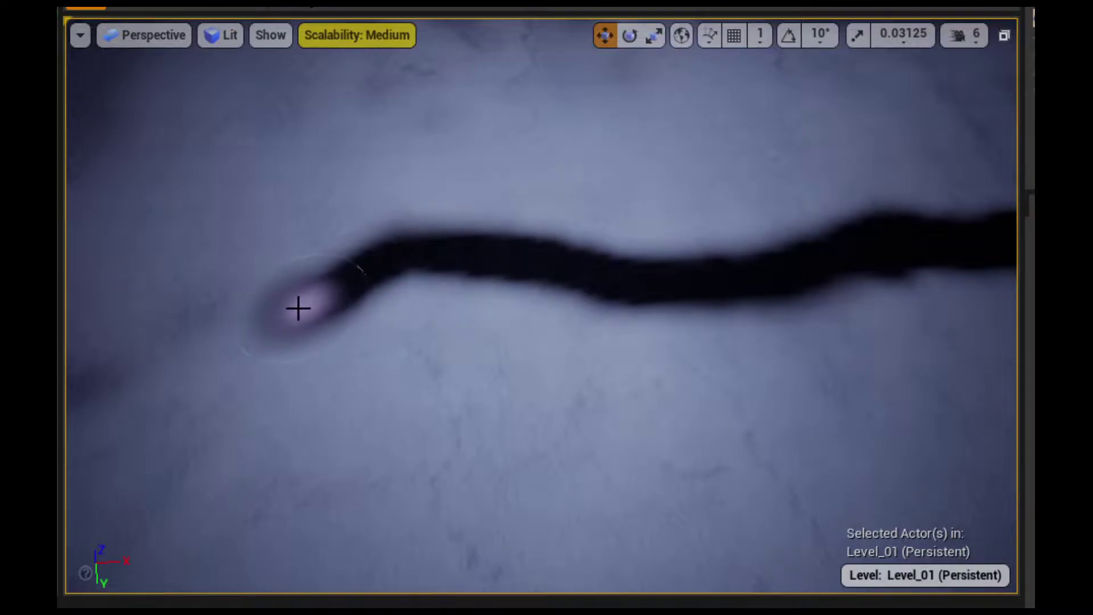
pyautogui.moveTo(229, 327); pyautogui.dragTo(229, 328, button='right')
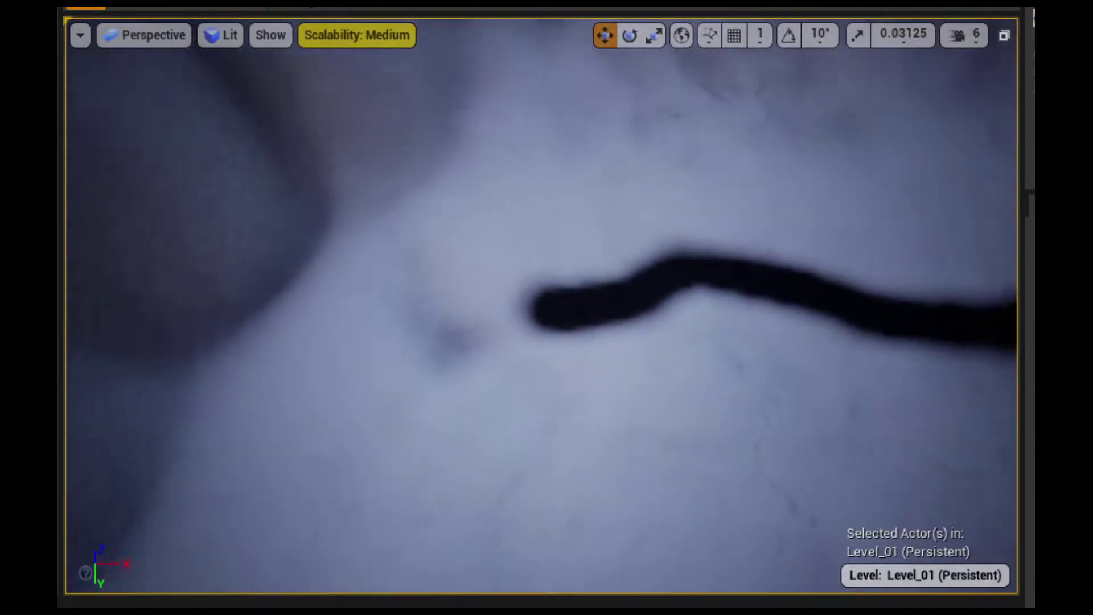
pyautogui.moveTo(475, 357); pyautogui.dragTo(474, 357, button='right')
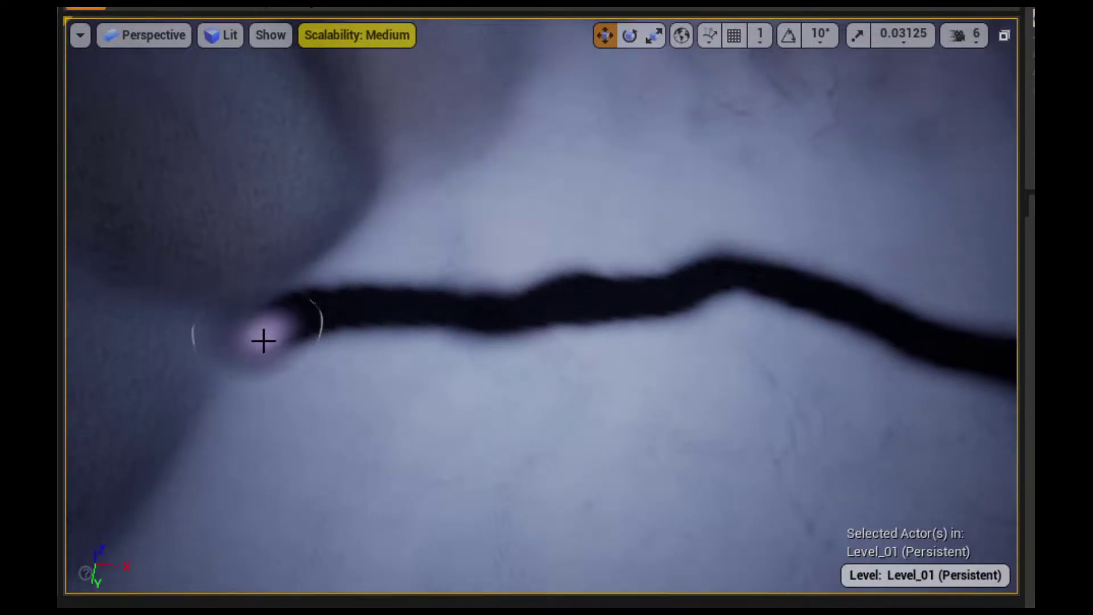
pyautogui.moveTo(233, 406); pyautogui.dragTo(490, 434, button='right')
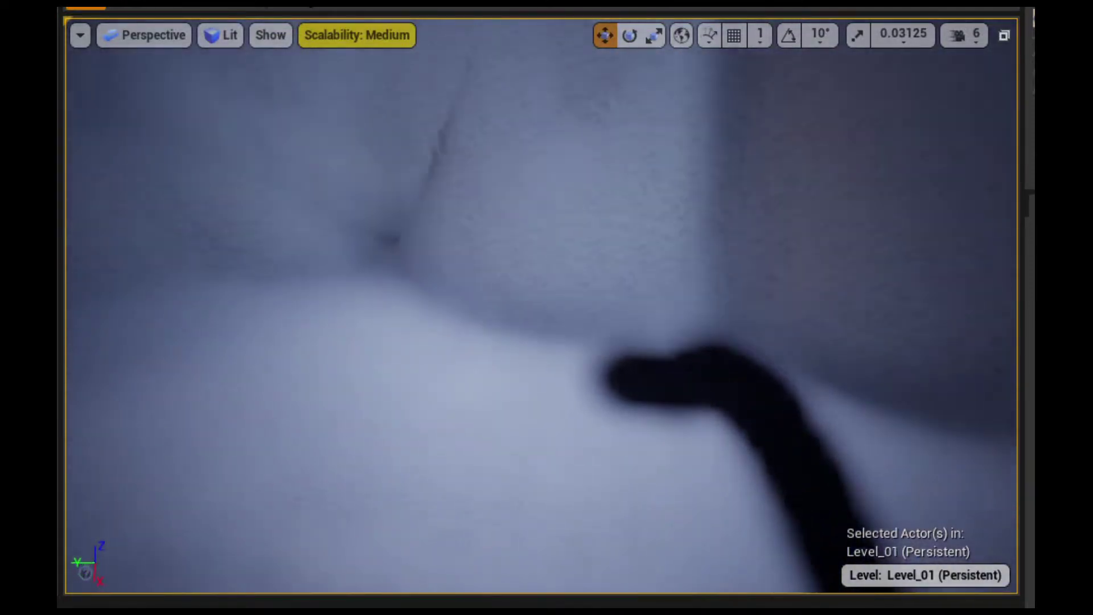
pyautogui.moveTo(775, 458)
pyautogui.mouseDown()
pyautogui.moveTo(474, 397)
pyautogui.moveTo(369, 292)
pyautogui.mouseUp()
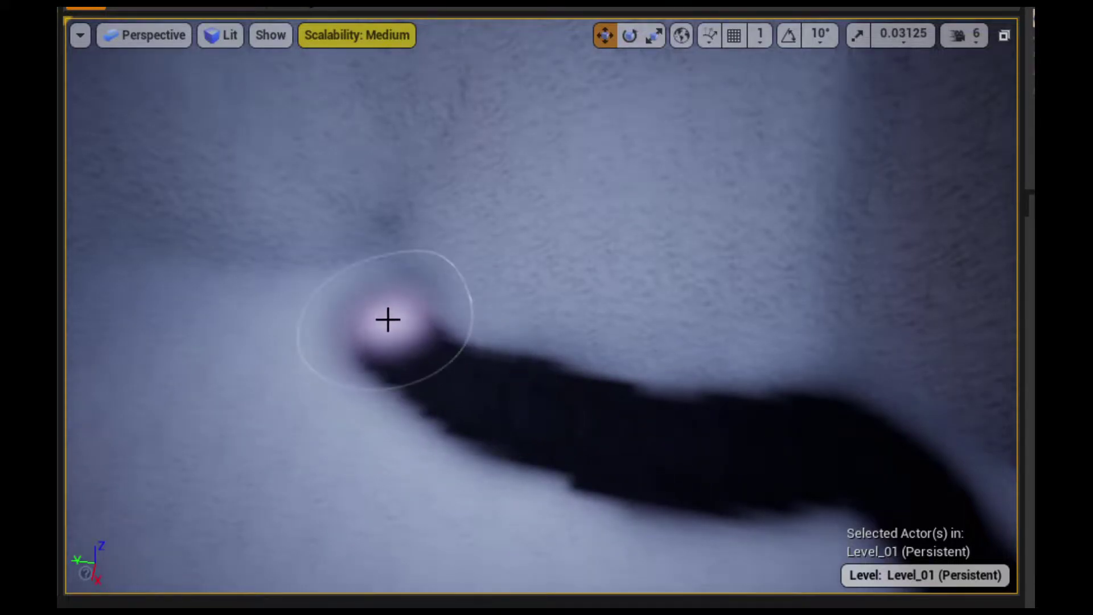
pyautogui.moveTo(364, 291); pyautogui.dragTo(296, 279, button='right')
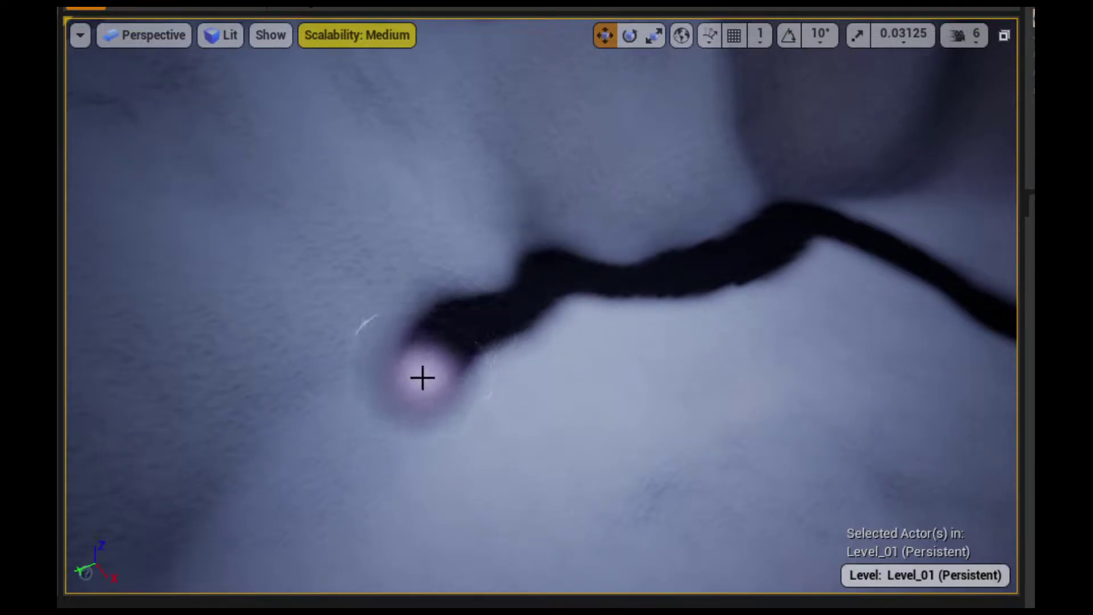
pyautogui.moveTo(364, 450); pyautogui.dragTo(308, 501)
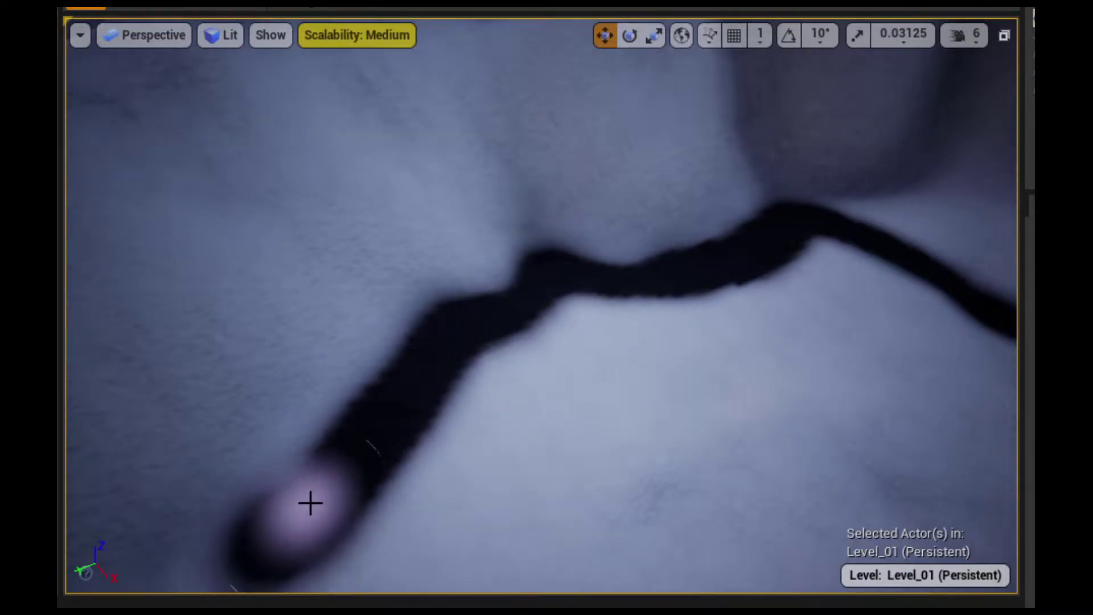
pyautogui.moveTo(307, 501); pyautogui.dragTo(412, 286, button='right')
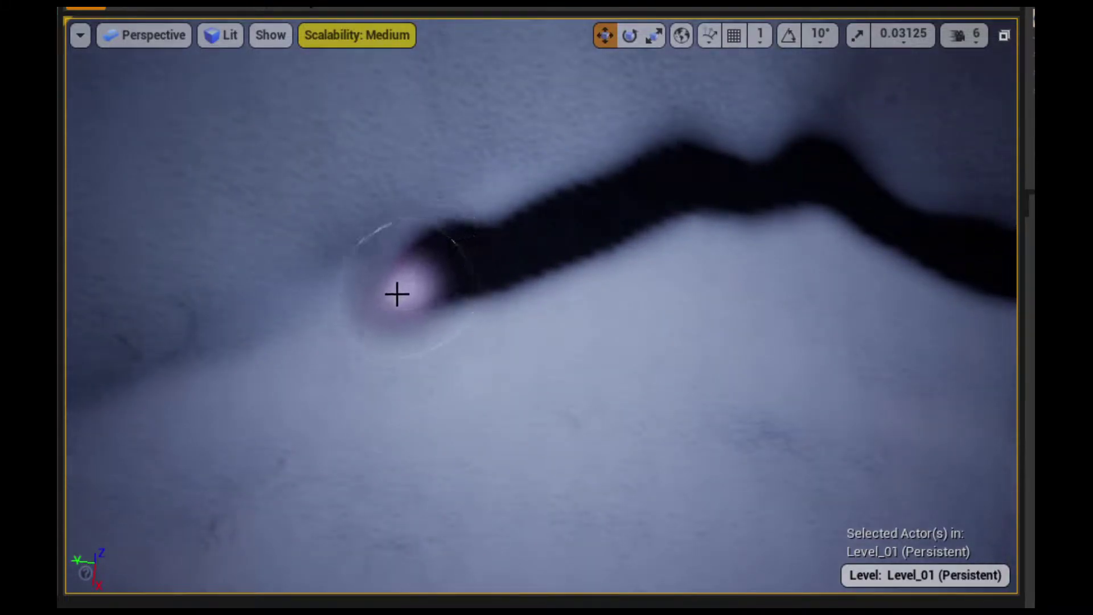
# Paint rock down-left along the ridge and spread it leftward over the snow
pyautogui.moveTo(368, 301); pyautogui.dragTo(114, 427)
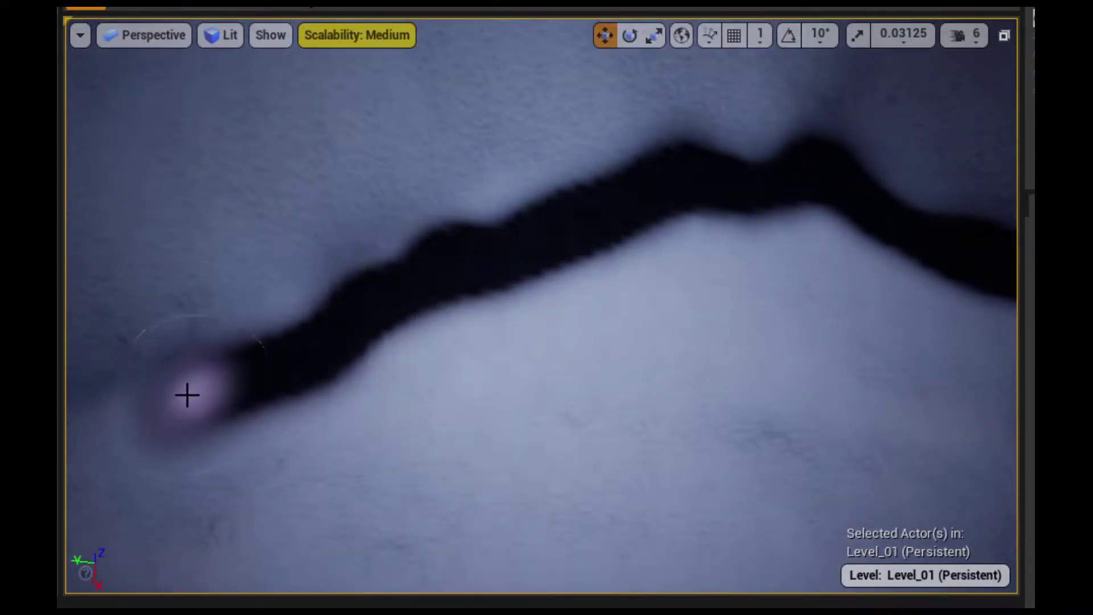
pyautogui.moveTo(114, 427); pyautogui.dragTo(219, 414, button='right')
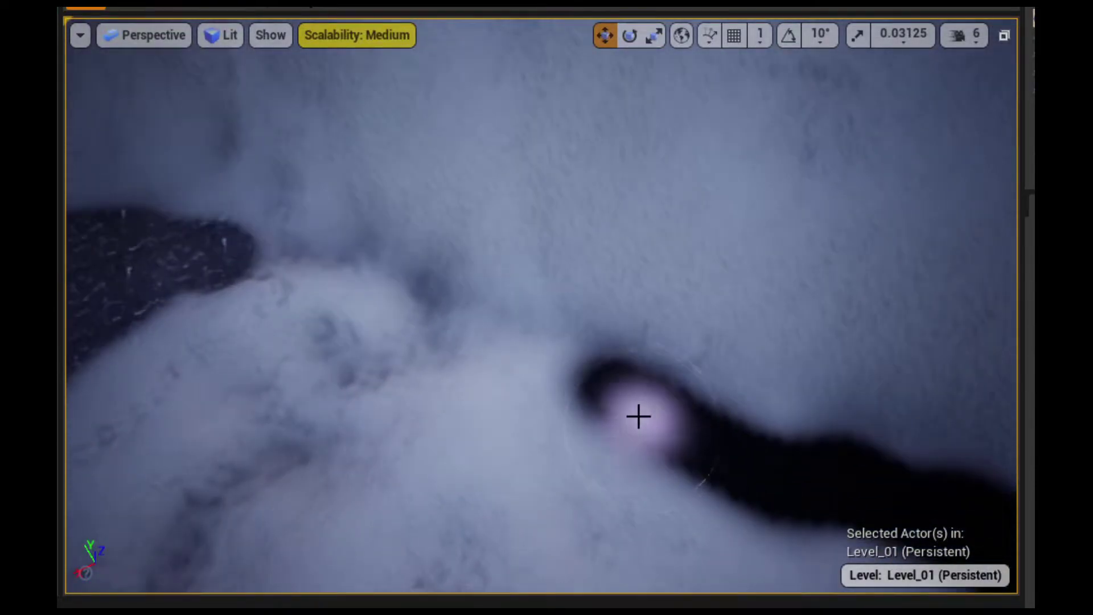
pyautogui.moveTo(638, 416); pyautogui.dragTo(525, 373)
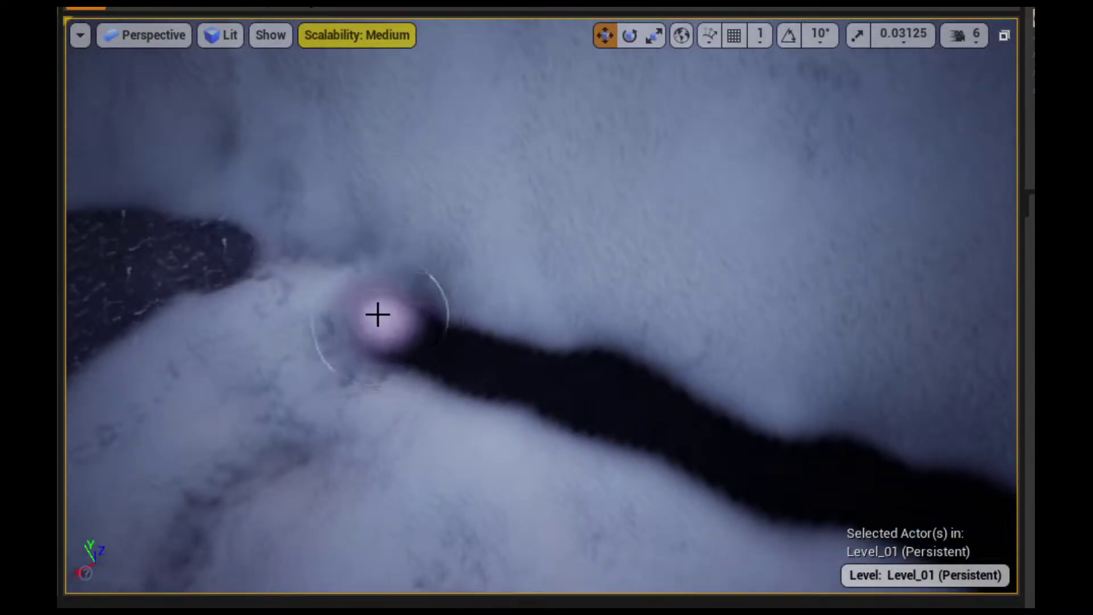
pyautogui.moveTo(293, 282); pyautogui.dragTo(295, 284, button='right')
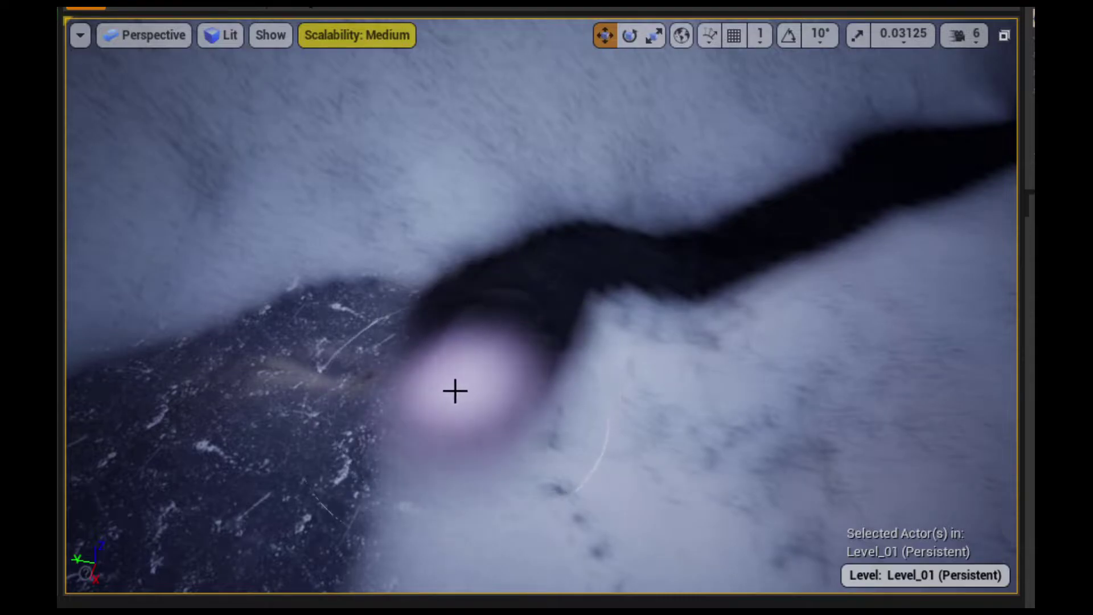
pyautogui.moveTo(456, 522)
pyautogui.mouseDown(button='right')
pyautogui.moveTo(459, 558)
pyautogui.moveTo(537, 329)
pyautogui.mouseUp(button='right')
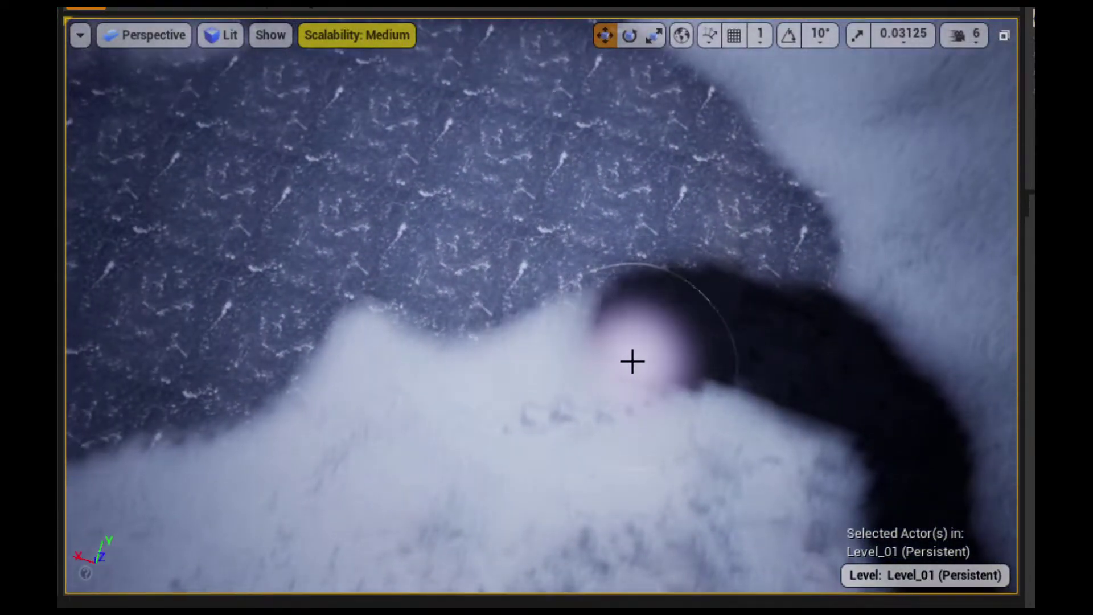
pyautogui.moveTo(632, 361); pyautogui.dragTo(543, 359)
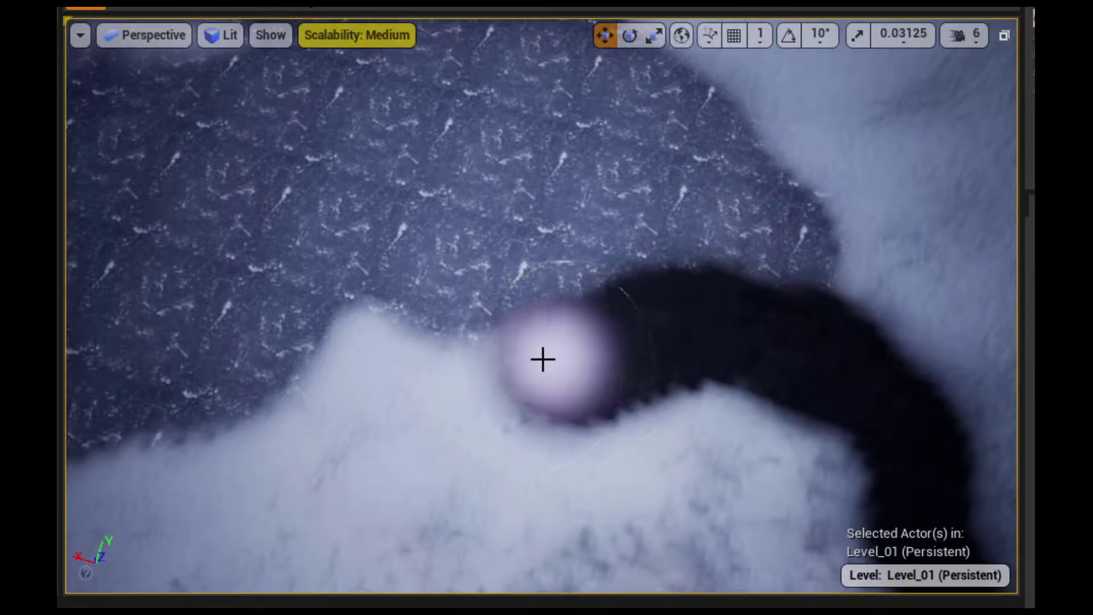
# Paint the rock layer along another ridge and toward the lower left
pyautogui.moveTo(427, 402); pyautogui.dragTo(435, 296, button='right')
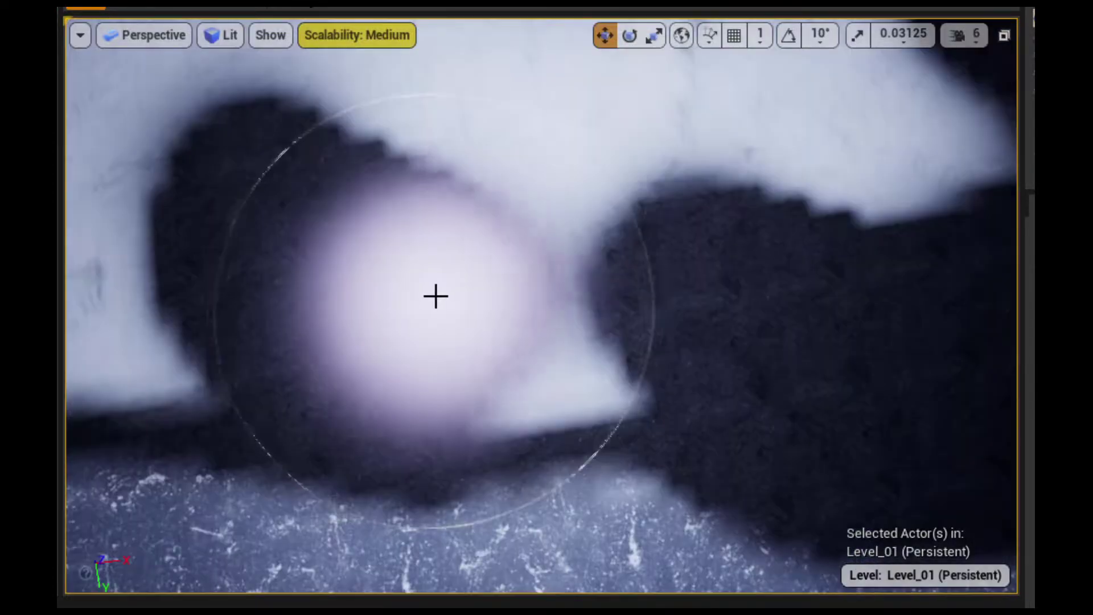
pyautogui.moveTo(564, 256)
pyautogui.mouseDown()
pyautogui.moveTo(386, 149)
pyautogui.moveTo(712, 171)
pyautogui.mouseUp()
pyautogui.moveTo(712, 171)
pyautogui.mouseDown(button='right')
pyautogui.moveTo(592, 69)
pyautogui.moveTo(713, 176)
pyautogui.mouseUp(button='right')
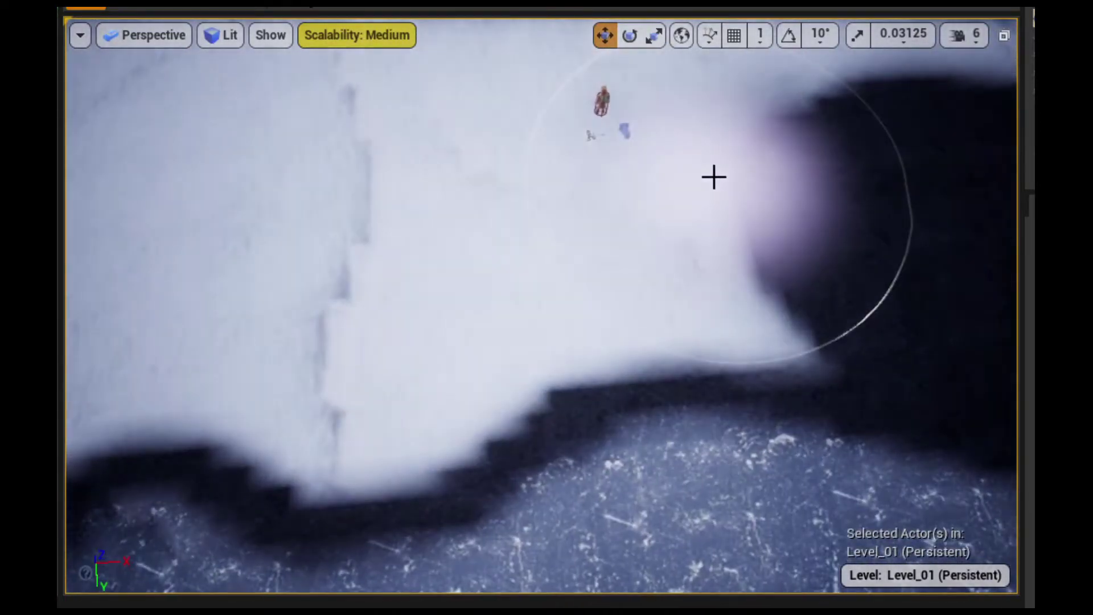
pyautogui.moveTo(712, 176)
pyautogui.mouseDown()
pyautogui.moveTo(389, 243)
pyautogui.moveTo(730, 259)
pyautogui.moveTo(509, 239)
pyautogui.mouseUp()
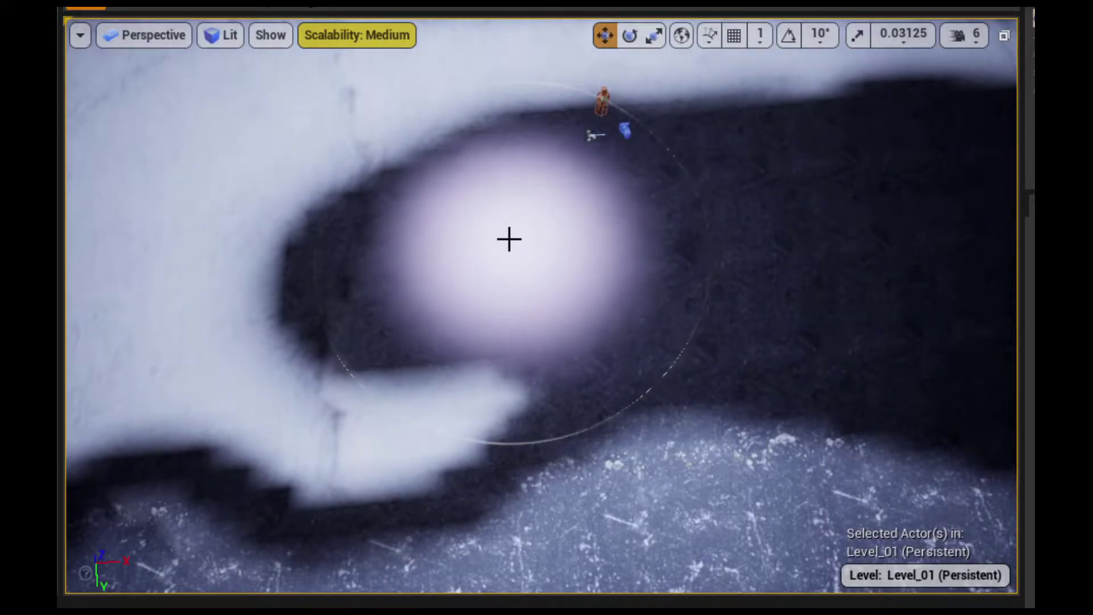
pyautogui.moveTo(446, 266)
pyautogui.mouseDown()
pyautogui.moveTo(372, 339)
pyautogui.moveTo(276, 305)
pyautogui.mouseUp()
pyautogui.moveTo(275, 305)
pyautogui.mouseDown(button='right')
pyautogui.moveTo(296, 341)
pyautogui.moveTo(308, 336)
pyautogui.moveTo(348, 175)
pyautogui.mouseUp(button='right')
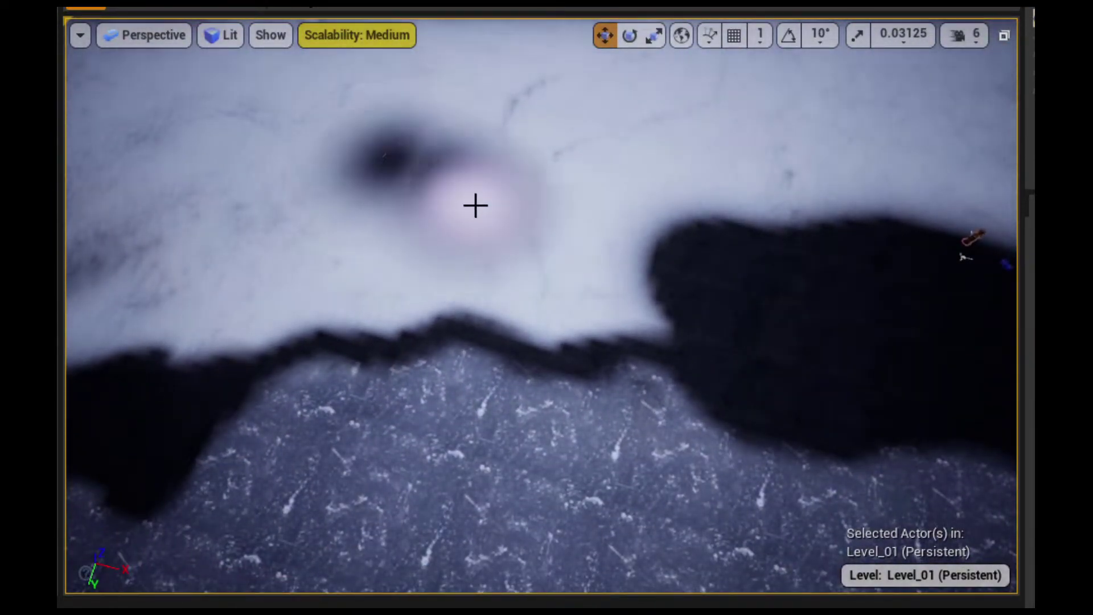
# Cover the upper white area with dark rock patches
pyautogui.moveTo(594, 268)
pyautogui.mouseDown(button='right')
pyautogui.moveTo(604, 273)
pyautogui.moveTo(581, 261)
pyautogui.mouseUp(button='right')
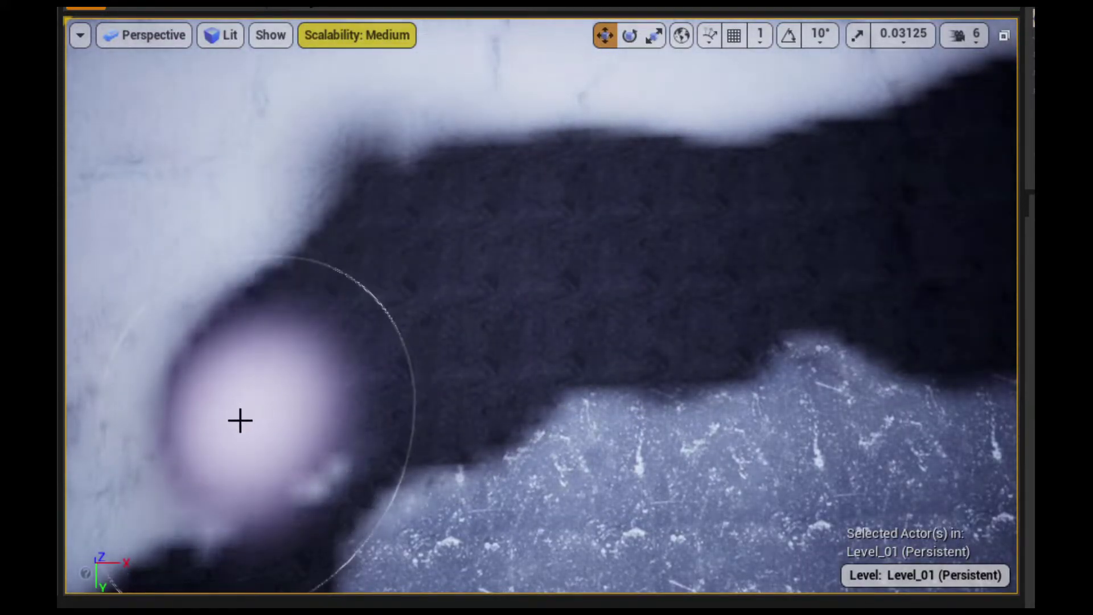
pyautogui.moveTo(217, 449); pyautogui.dragTo(490, 432, button='right')
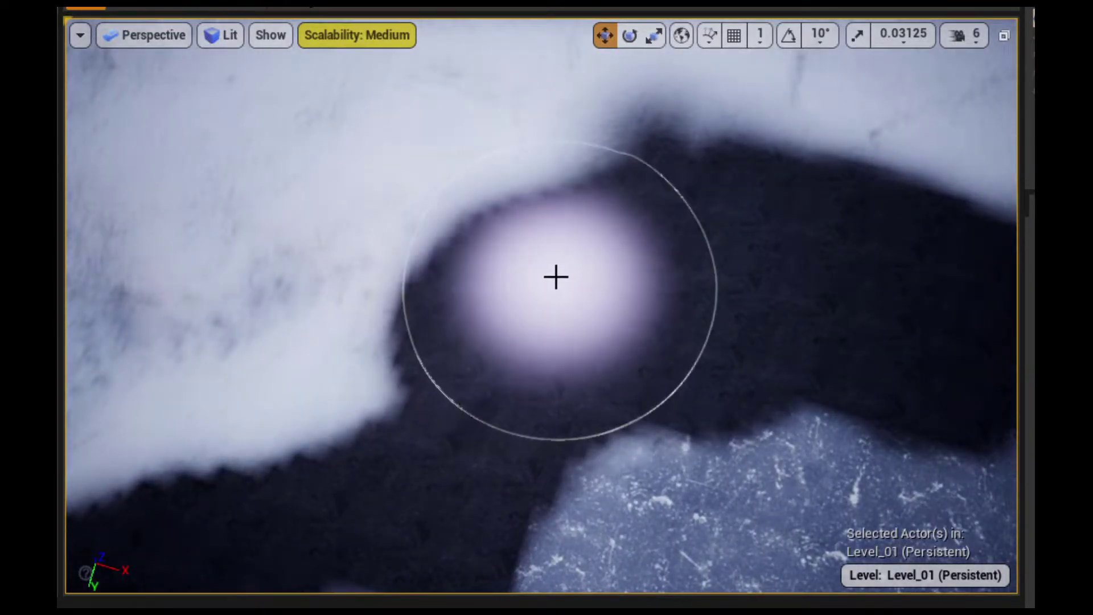
pyautogui.moveTo(556, 277); pyautogui.dragTo(747, 252, button='right')
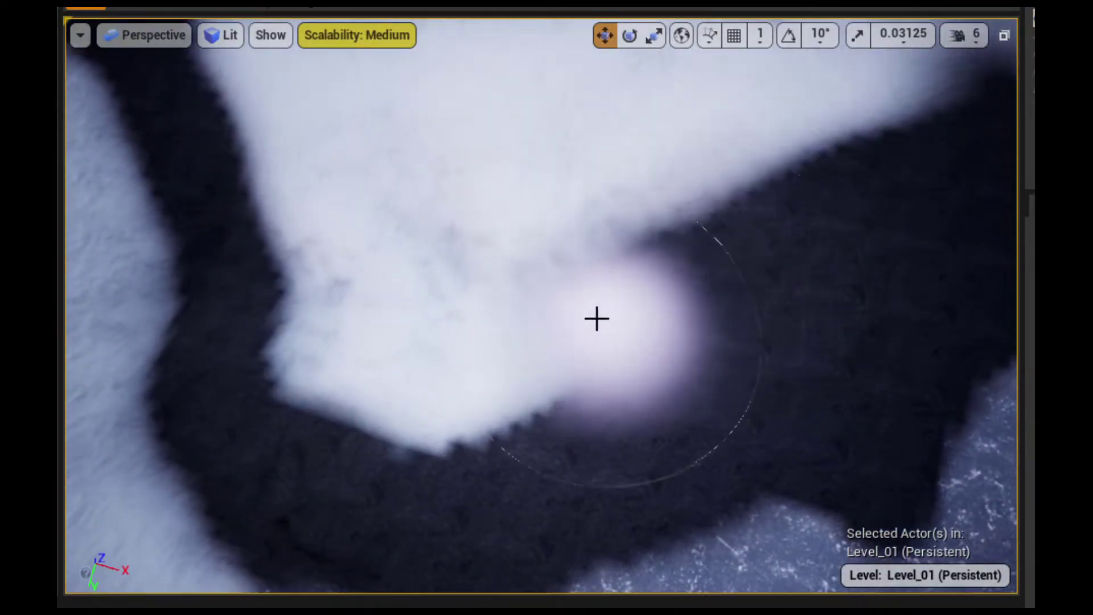
pyautogui.moveTo(596, 318)
pyautogui.mouseDown()
pyautogui.moveTo(405, 349)
pyautogui.moveTo(362, 281)
pyautogui.moveTo(427, 379)
pyautogui.moveTo(327, 204)
pyautogui.moveTo(307, 142)
pyautogui.moveTo(557, 234)
pyautogui.moveTo(759, 176)
pyautogui.moveTo(273, 100)
pyautogui.moveTo(446, 110)
pyautogui.mouseUp()
pyautogui.moveTo(446, 110)
pyautogui.mouseDown(button='right')
pyautogui.moveTo(456, 80)
pyautogui.moveTo(456, 171)
pyautogui.moveTo(511, 156)
pyautogui.mouseUp(button='right')
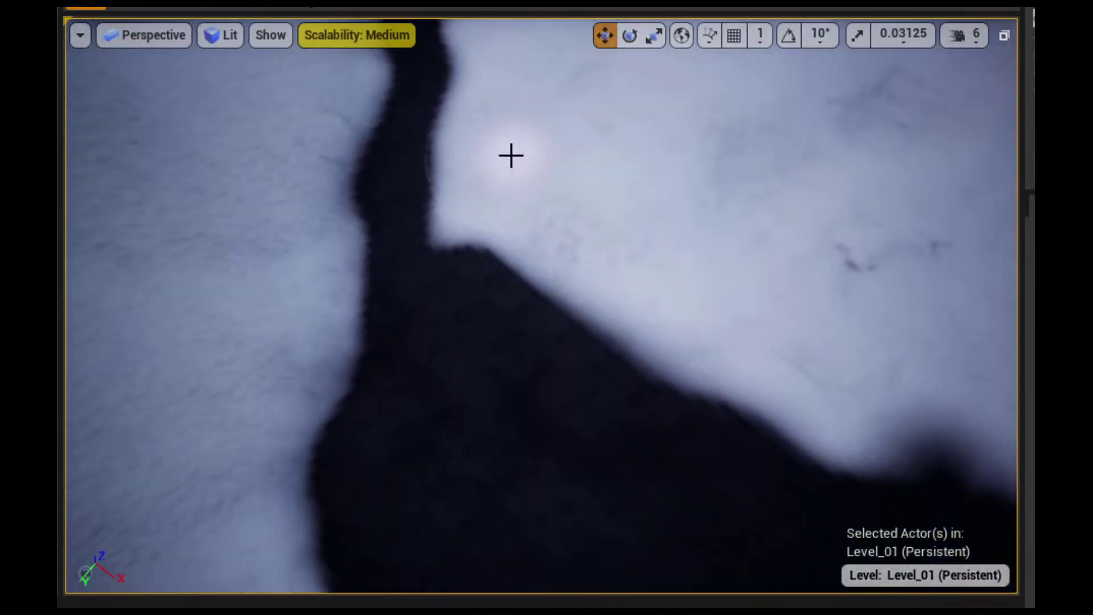
pyautogui.moveTo(488, 246)
pyautogui.mouseDown()
pyautogui.moveTo(533, 194)
pyautogui.moveTo(693, 335)
pyautogui.moveTo(886, 432)
pyautogui.moveTo(813, 359)
pyautogui.moveTo(607, 234)
pyautogui.moveTo(557, 114)
pyautogui.moveTo(787, 247)
pyautogui.moveTo(837, 324)
pyautogui.moveTo(533, 123)
pyautogui.mouseUp()
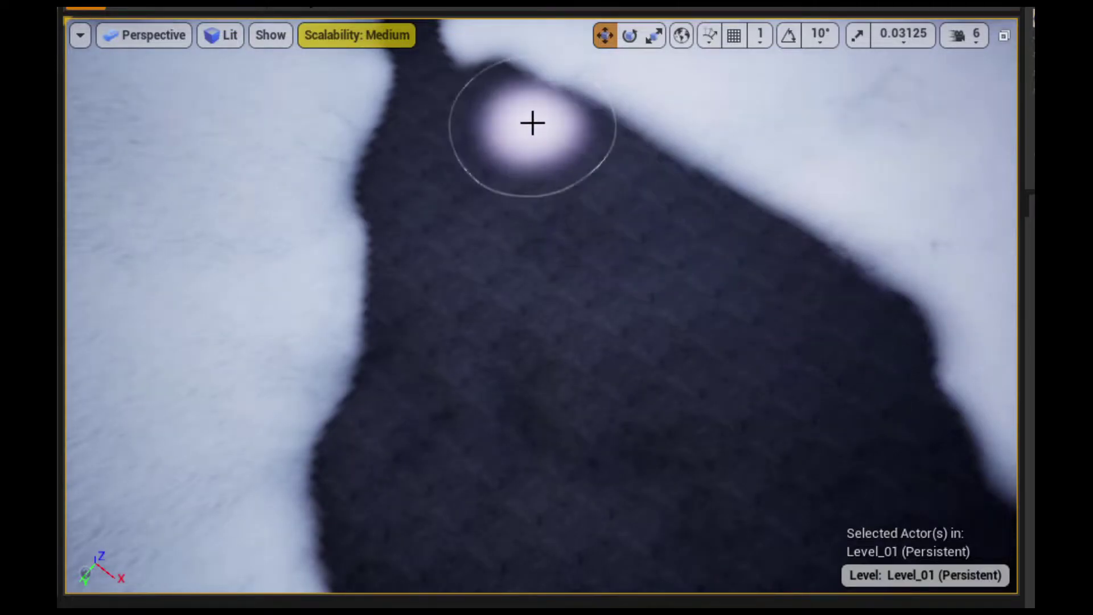
# Extend rock up the slope and around the snow edge toward the lower right
pyautogui.moveTo(532, 123)
pyautogui.mouseDown(button='right')
pyautogui.moveTo(626, 170)
pyautogui.moveTo(603, 194)
pyautogui.moveTo(580, 182)
pyautogui.moveTo(698, 193)
pyautogui.mouseUp(button='right')
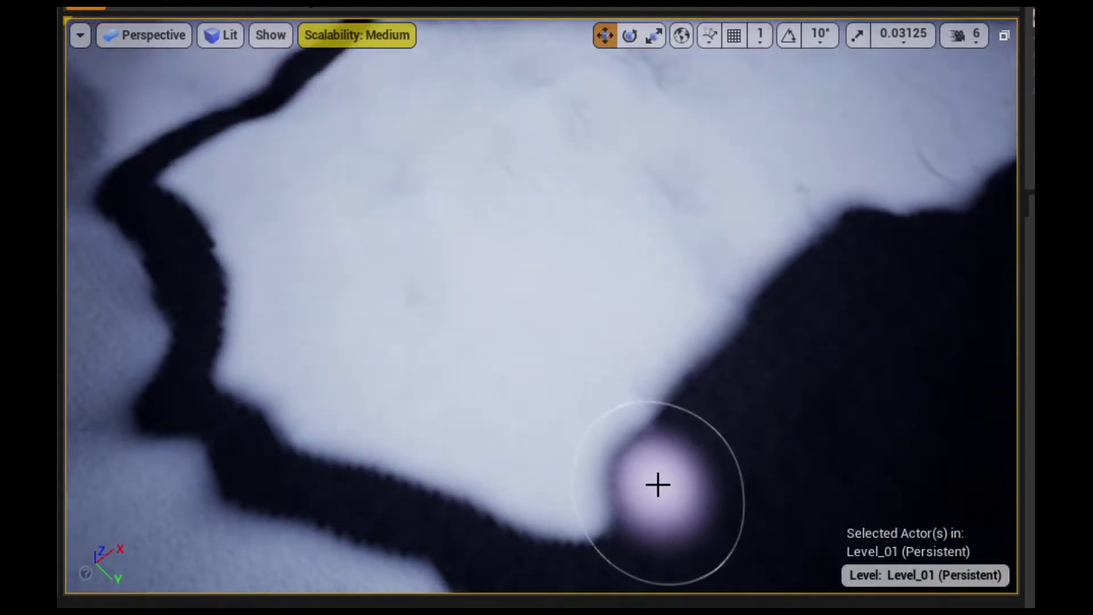
pyautogui.moveTo(658, 484)
pyautogui.mouseDown()
pyautogui.moveTo(637, 500)
pyautogui.moveTo(557, 495)
pyautogui.moveTo(482, 453)
pyautogui.moveTo(365, 420)
pyautogui.moveTo(288, 388)
pyautogui.moveTo(261, 326)
pyautogui.mouseUp()
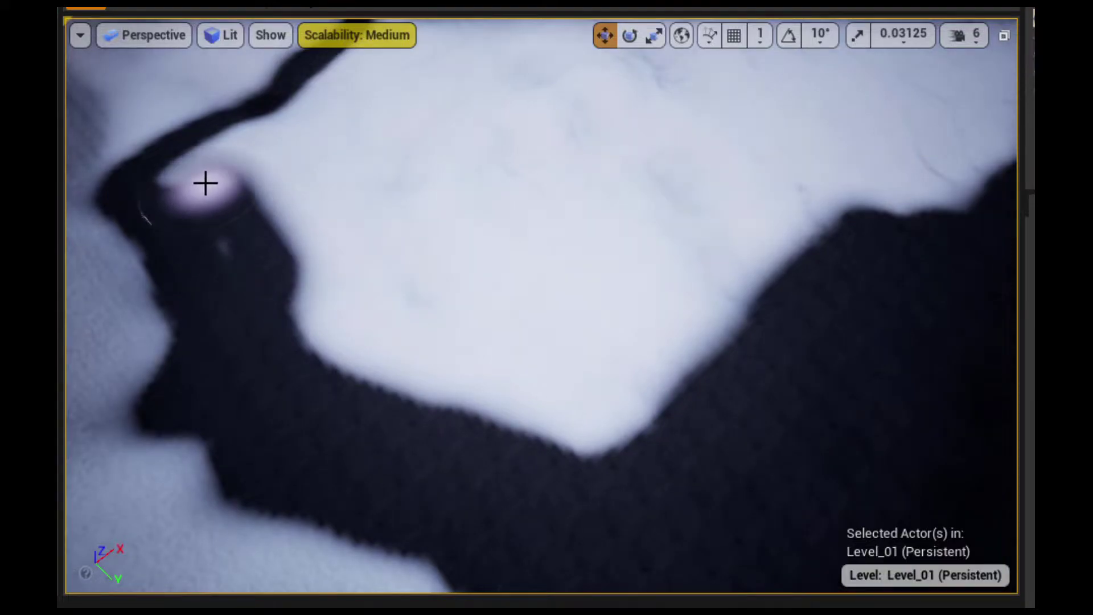
pyautogui.moveTo(185, 176)
pyautogui.mouseDown()
pyautogui.moveTo(237, 232)
pyautogui.moveTo(225, 146)
pyautogui.mouseUp()
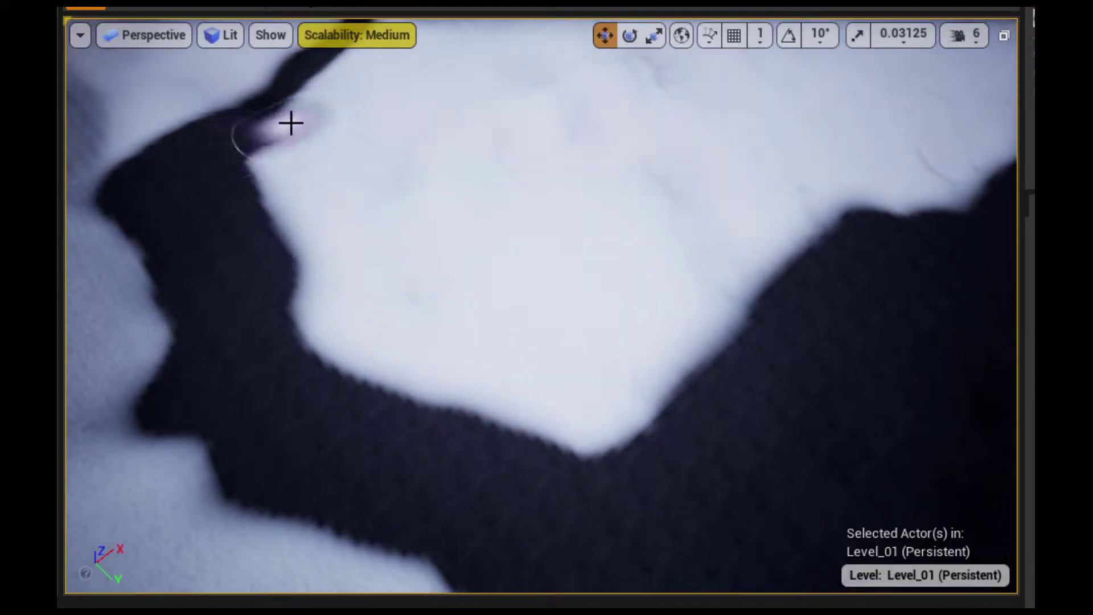
pyautogui.moveTo(292, 223)
pyautogui.mouseDown()
pyautogui.moveTo(344, 353)
pyautogui.moveTo(546, 436)
pyautogui.mouseUp()
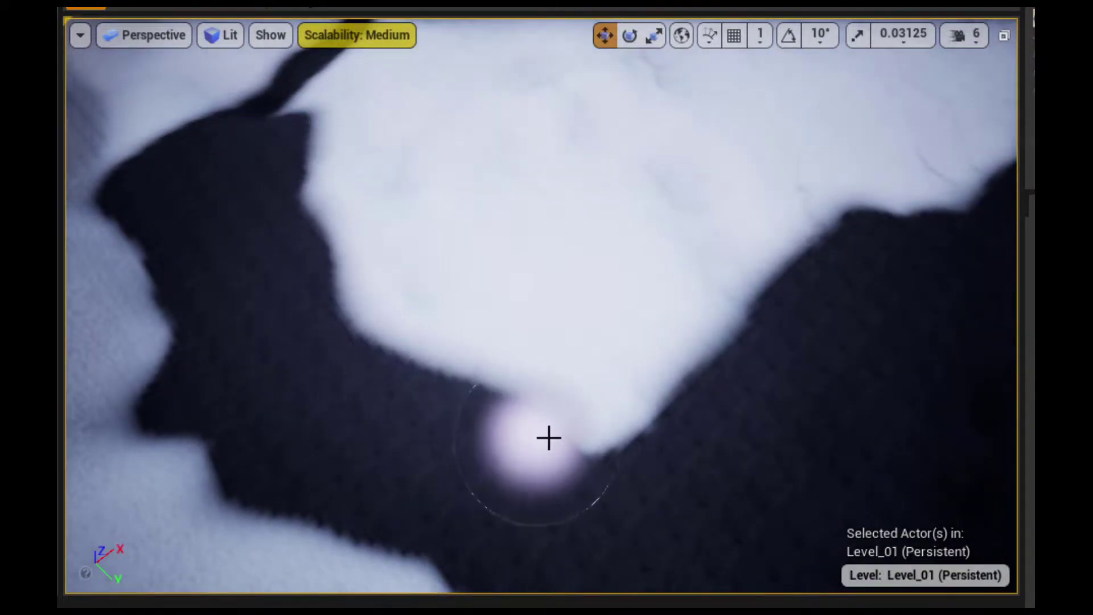
pyautogui.moveTo(547, 437)
pyautogui.mouseDown(button='right')
pyautogui.moveTo(546, 365)
pyautogui.moveTo(329, 433)
pyautogui.mouseUp(button='right')
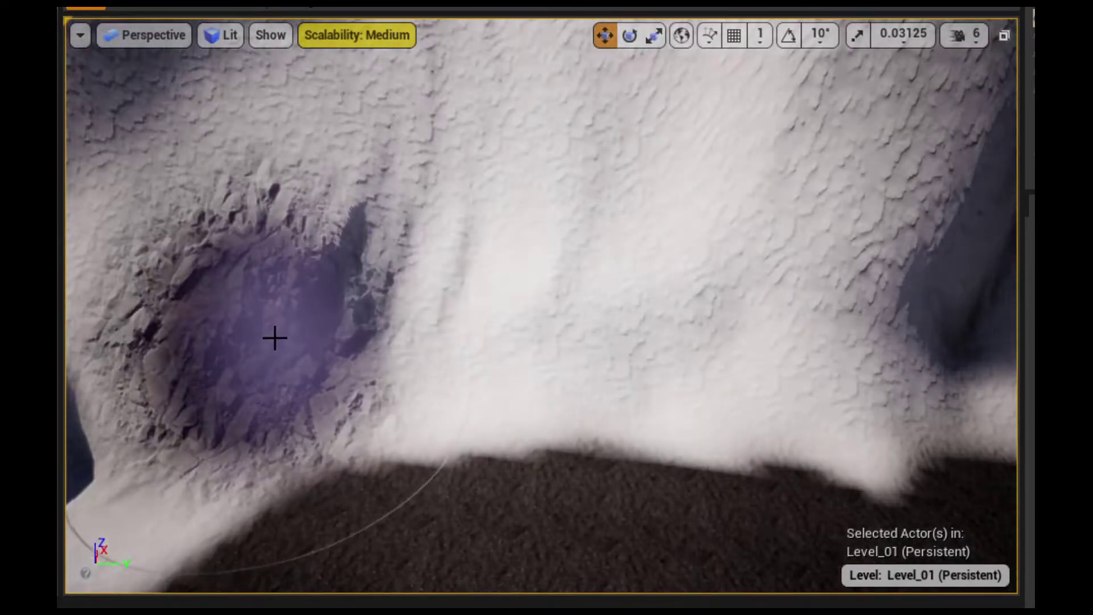
# Paint rock into the snowy gully and a dark band rightward along the cliff base
pyautogui.moveTo(273, 337)
pyautogui.mouseDown()
pyautogui.moveTo(256, 327)
pyautogui.moveTo(236, 338)
pyautogui.moveTo(464, 345)
pyautogui.moveTo(586, 313)
pyautogui.moveTo(715, 313)
pyautogui.moveTo(722, 285)
pyautogui.mouseUp()
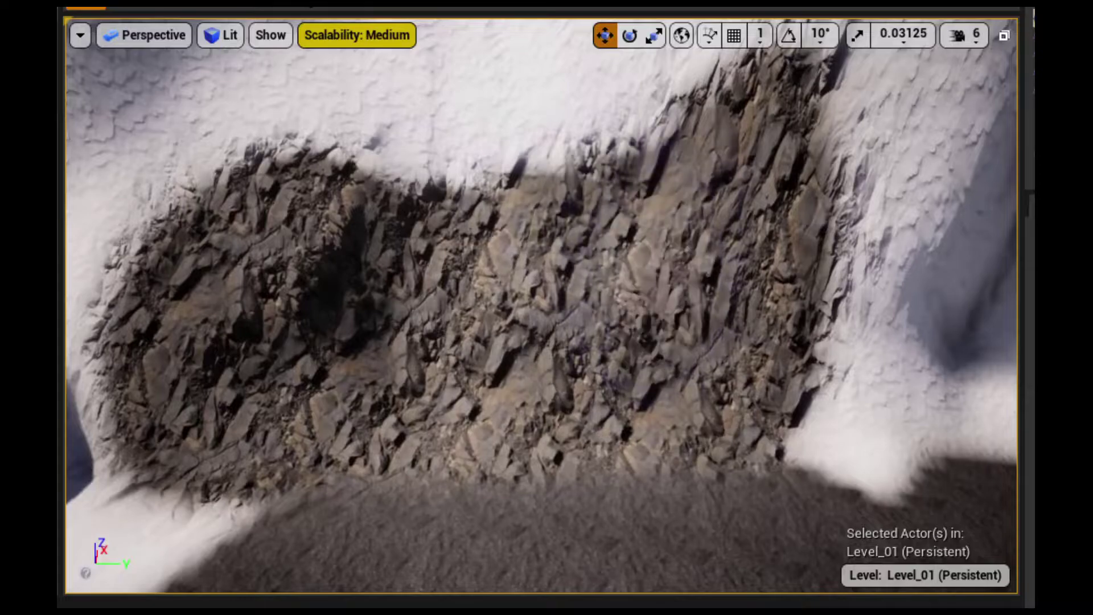
pyautogui.moveTo(647, 273); pyautogui.dragTo(320, 328, button='right')
pyautogui.moveTo(321, 329)
pyautogui.mouseDown()
pyautogui.moveTo(313, 349)
pyautogui.moveTo(351, 353)
pyautogui.moveTo(376, 374)
pyautogui.moveTo(481, 300)
pyautogui.moveTo(420, 439)
pyautogui.mouseUp()
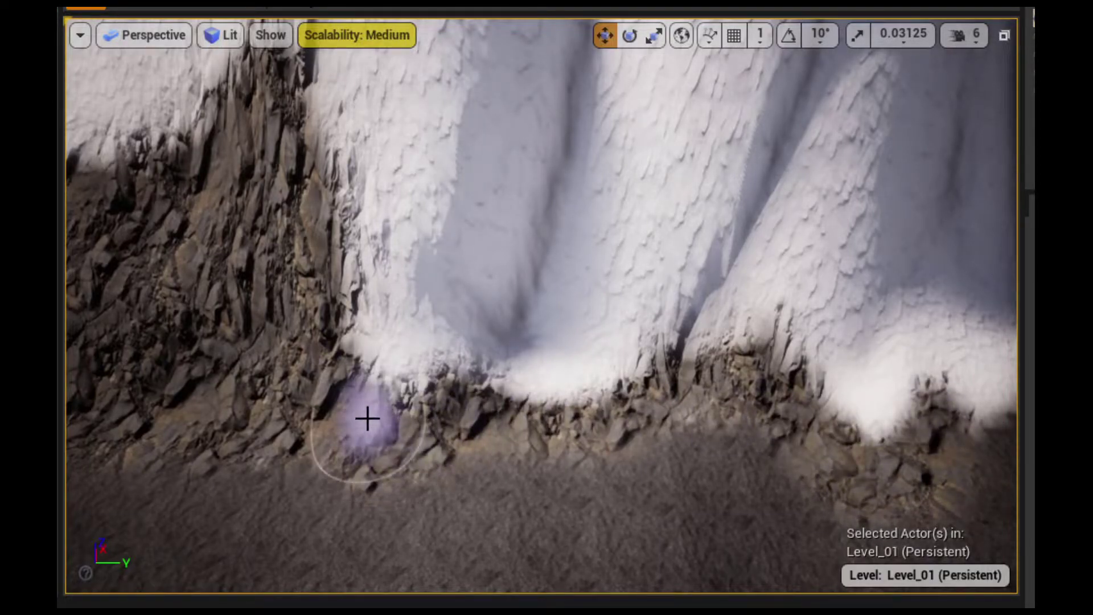
pyautogui.moveTo(705, 378)
pyautogui.mouseDown(button='right')
pyautogui.moveTo(672, 365)
pyautogui.moveTo(608, 374)
pyautogui.mouseUp(button='right')
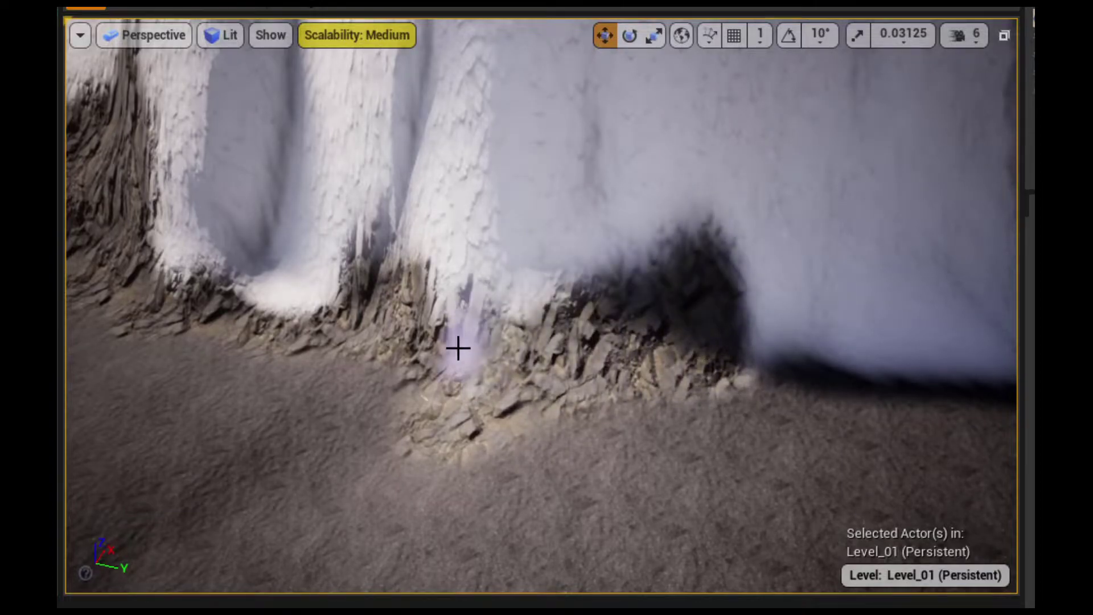
pyautogui.moveTo(479, 374)
pyautogui.mouseDown(button='right')
pyautogui.moveTo(455, 398)
pyautogui.moveTo(444, 364)
pyautogui.mouseUp(button='right')
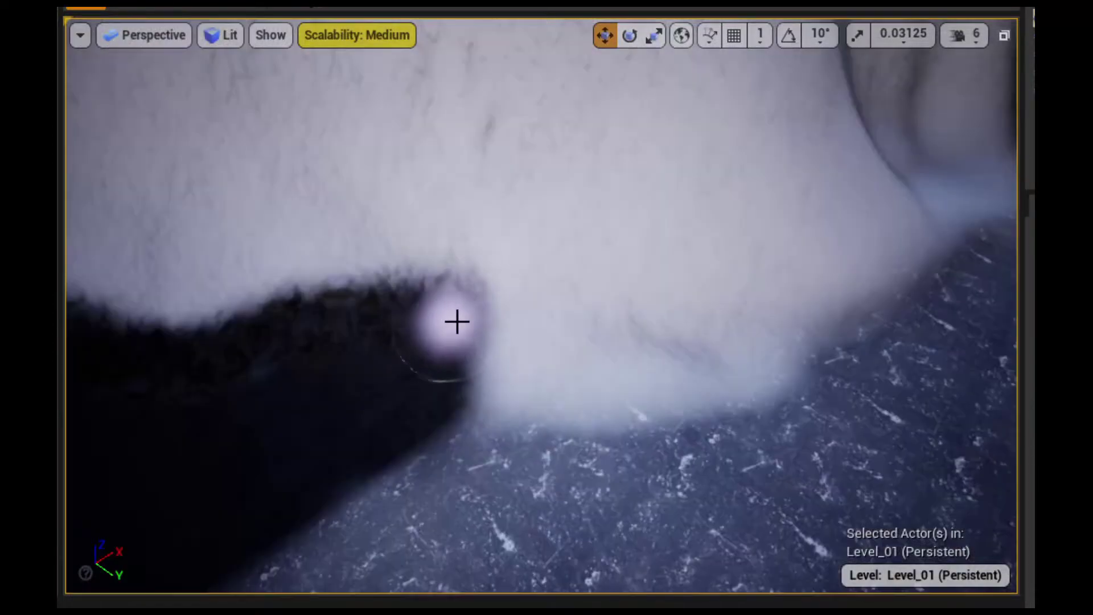
pyautogui.moveTo(457, 320); pyautogui.dragTo(741, 334)
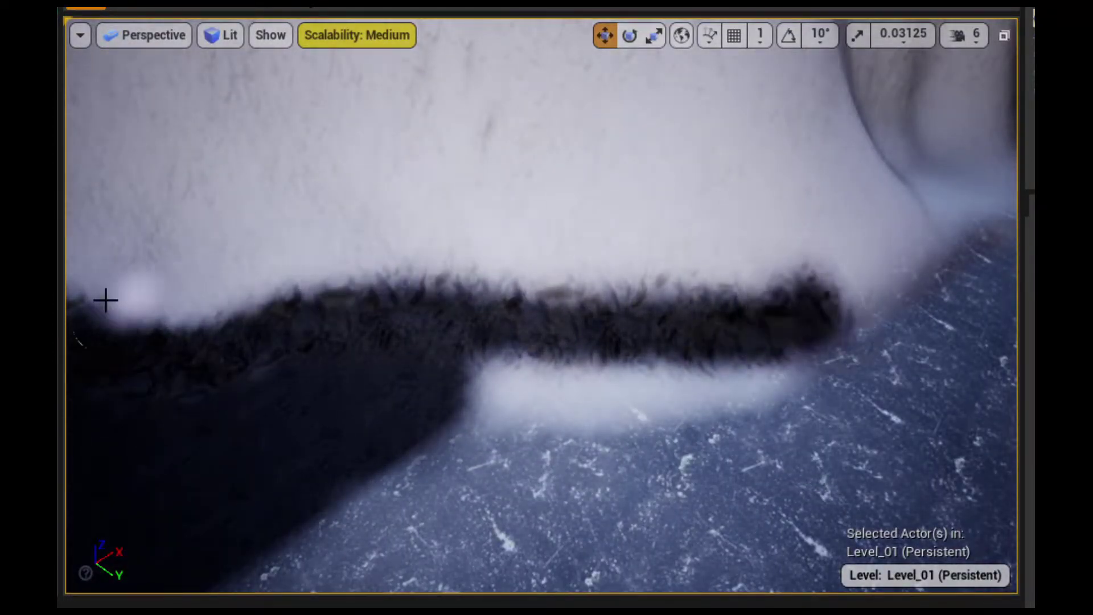
# Dolly in and paint rock over the white streak under the dark band
pyautogui.scroll(1, 228, 341)
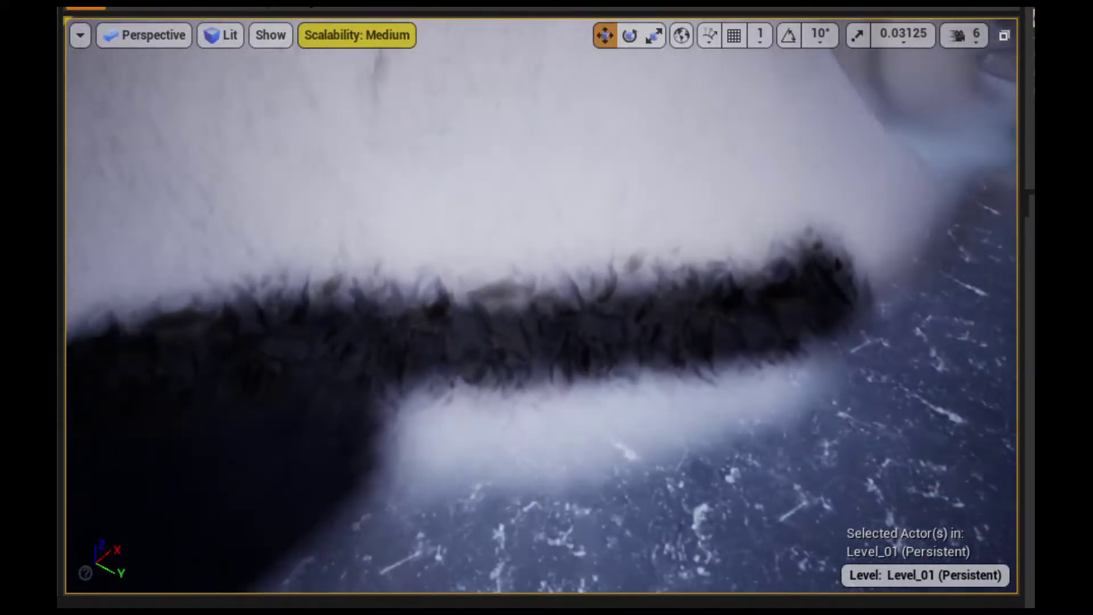
pyautogui.scroll(3, 324, 371)
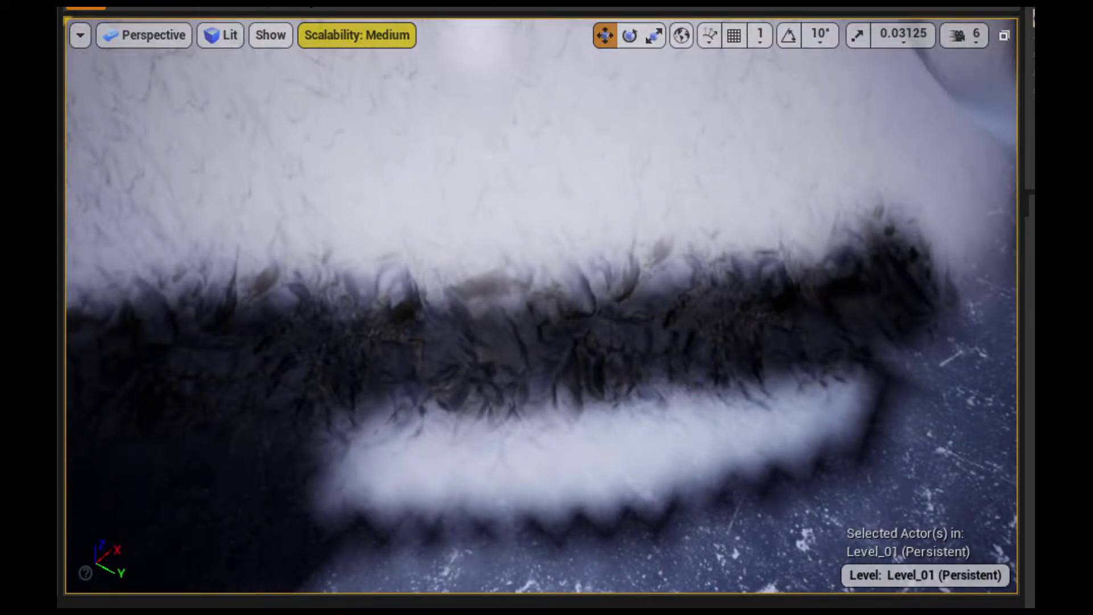
pyautogui.moveTo(840, 386)
pyautogui.mouseDown()
pyautogui.moveTo(315, 490)
pyautogui.moveTo(435, 443)
pyautogui.moveTo(686, 423)
pyautogui.moveTo(801, 379)
pyautogui.moveTo(461, 420)
pyautogui.mouseUp()
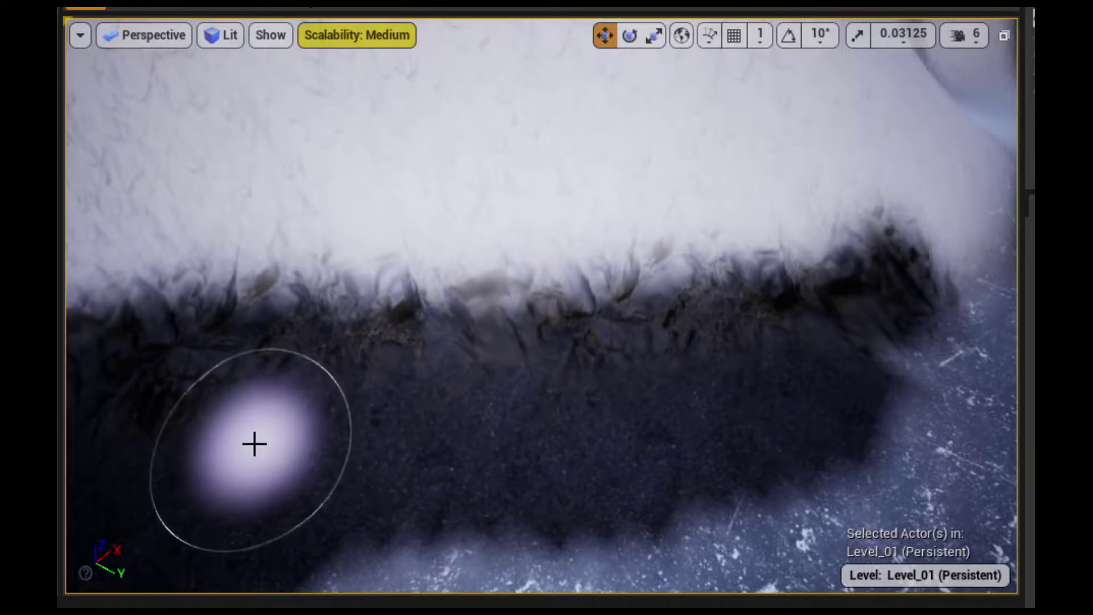
pyautogui.moveTo(630, 412)
pyautogui.mouseDown(button='right')
pyautogui.moveTo(750, 339)
pyautogui.moveTo(700, 342)
pyautogui.mouseUp(button='right')
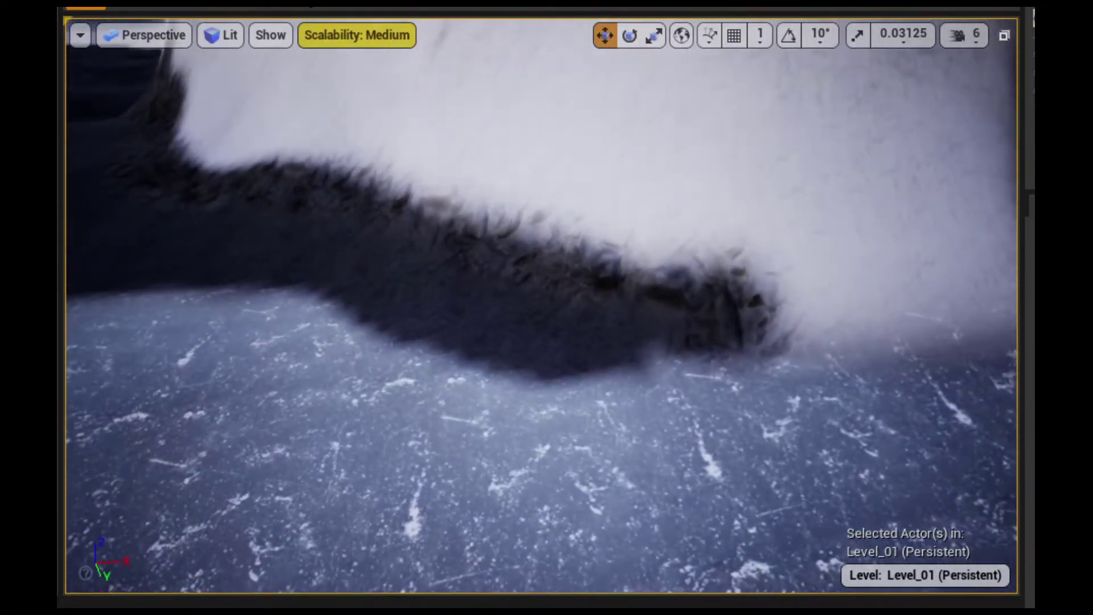
pyautogui.moveTo(639, 331); pyautogui.dragTo(638, 330, button='right')
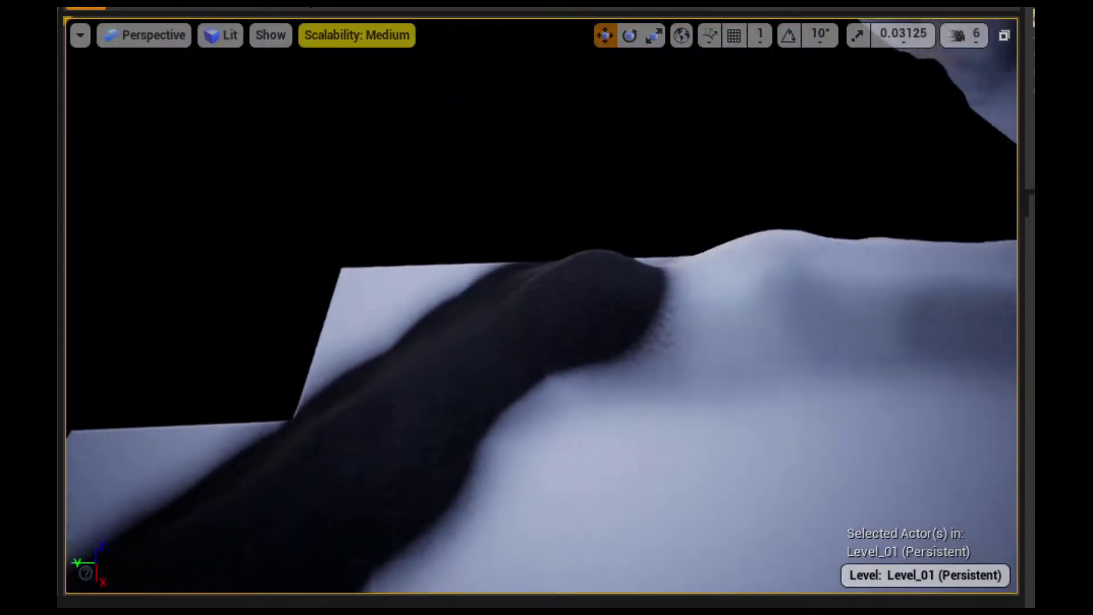
# Paint a dark rock band along the hillside
pyautogui.moveTo(566, 212); pyautogui.dragTo(507, 205, button='right')
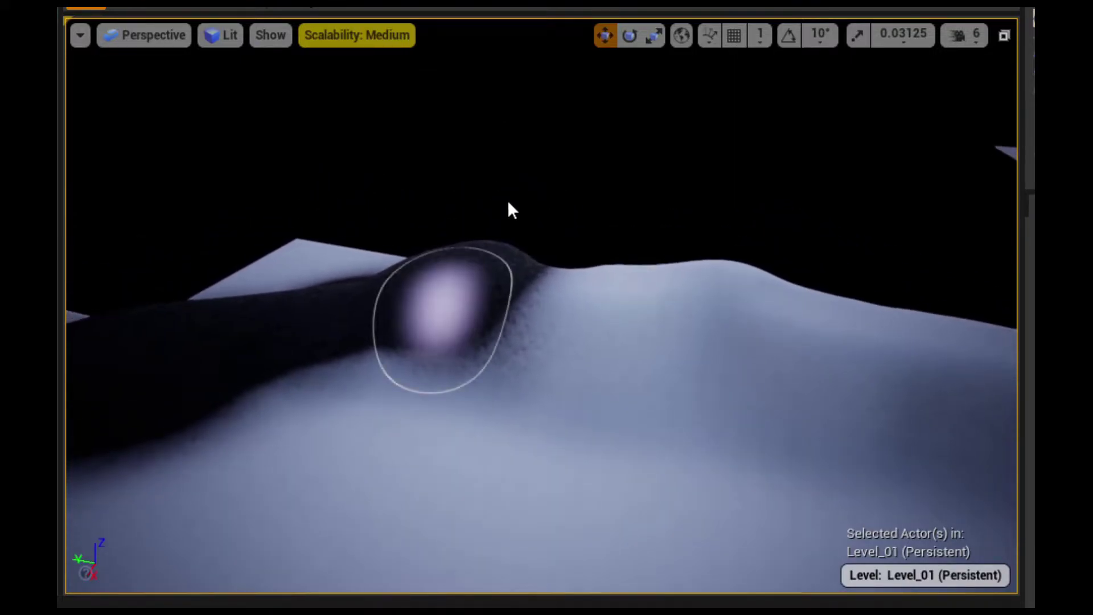
pyautogui.moveTo(183, 419)
pyautogui.mouseDown()
pyautogui.moveTo(163, 407)
pyautogui.moveTo(210, 384)
pyautogui.moveTo(286, 359)
pyautogui.moveTo(365, 358)
pyautogui.moveTo(547, 402)
pyautogui.moveTo(741, 408)
pyautogui.moveTo(859, 441)
pyautogui.moveTo(966, 442)
pyautogui.mouseUp()
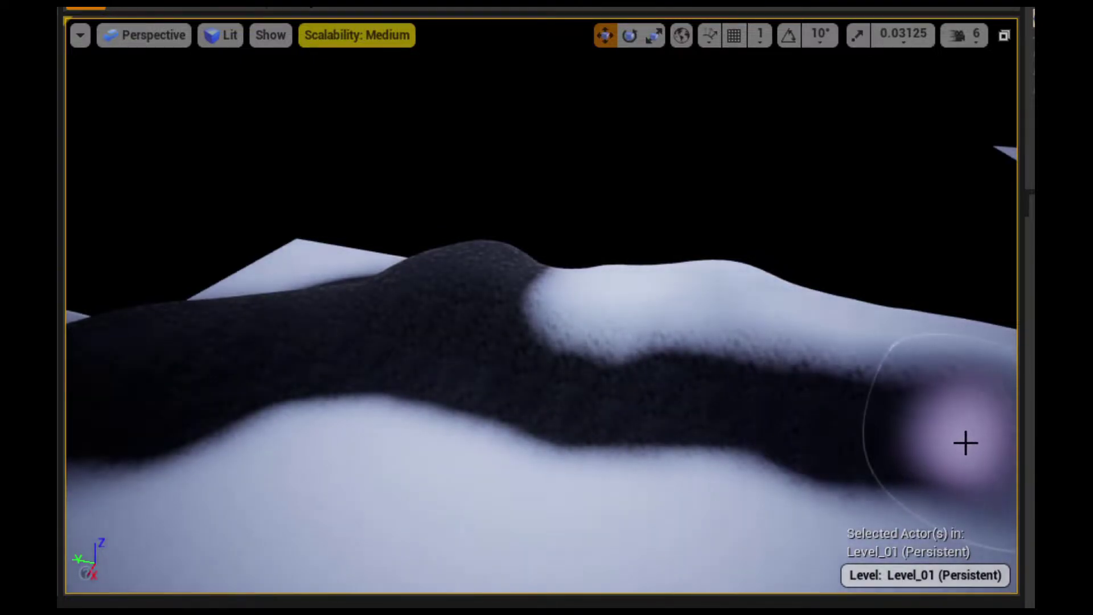
pyautogui.moveTo(966, 442); pyautogui.dragTo(967, 442, button='right')
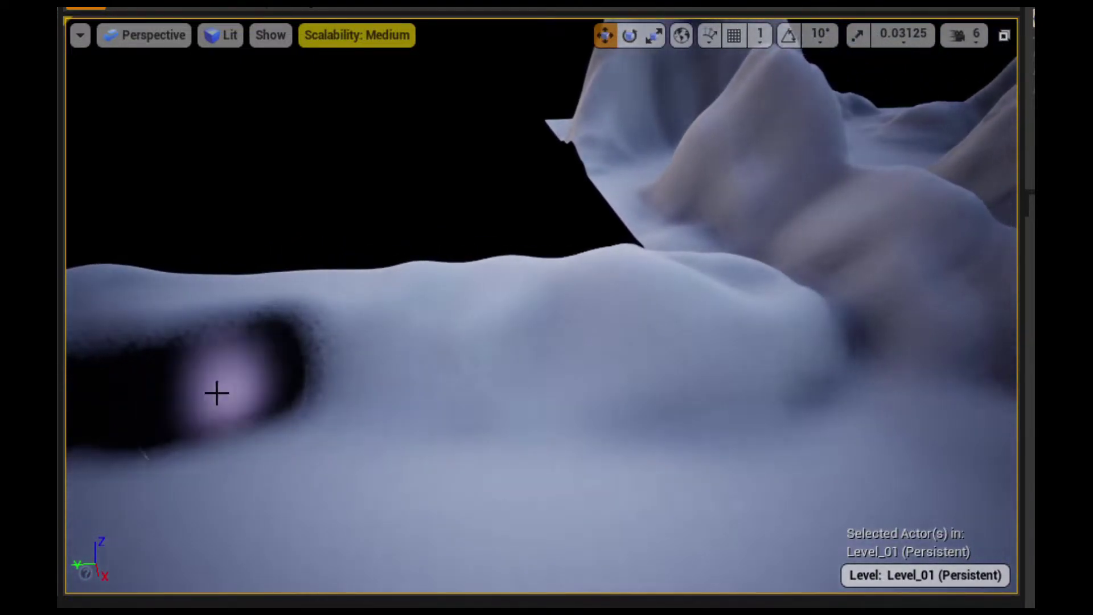
pyautogui.moveTo(217, 390)
pyautogui.mouseDown()
pyautogui.moveTo(290, 378)
pyautogui.moveTo(484, 398)
pyautogui.moveTo(661, 393)
pyautogui.moveTo(751, 378)
pyautogui.moveTo(814, 341)
pyautogui.moveTo(620, 315)
pyautogui.moveTo(87, 334)
pyautogui.mouseUp()
pyautogui.moveTo(87, 334); pyautogui.dragTo(88, 335, button='right')
pyautogui.moveTo(179, 285); pyautogui.dragTo(180, 285, button='right')
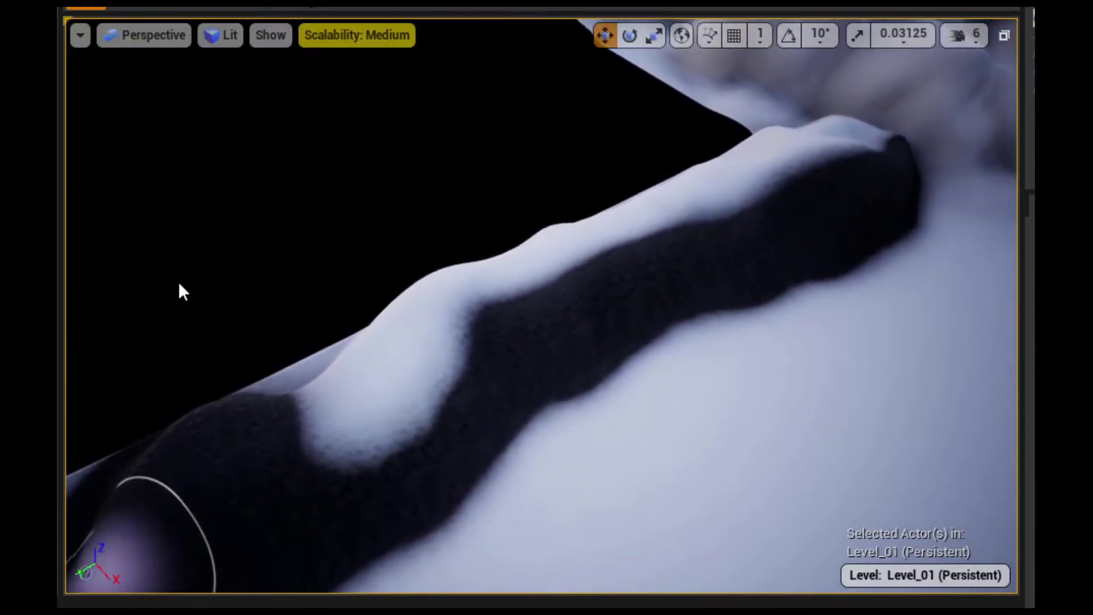
# Paint rock over the white bump and patches on the ridge
pyautogui.moveTo(278, 390)
pyautogui.mouseDown()
pyautogui.moveTo(296, 415)
pyautogui.moveTo(452, 297)
pyautogui.moveTo(312, 446)
pyautogui.moveTo(401, 279)
pyautogui.mouseUp()
pyautogui.moveTo(386, 345); pyautogui.dragTo(442, 353, button='right')
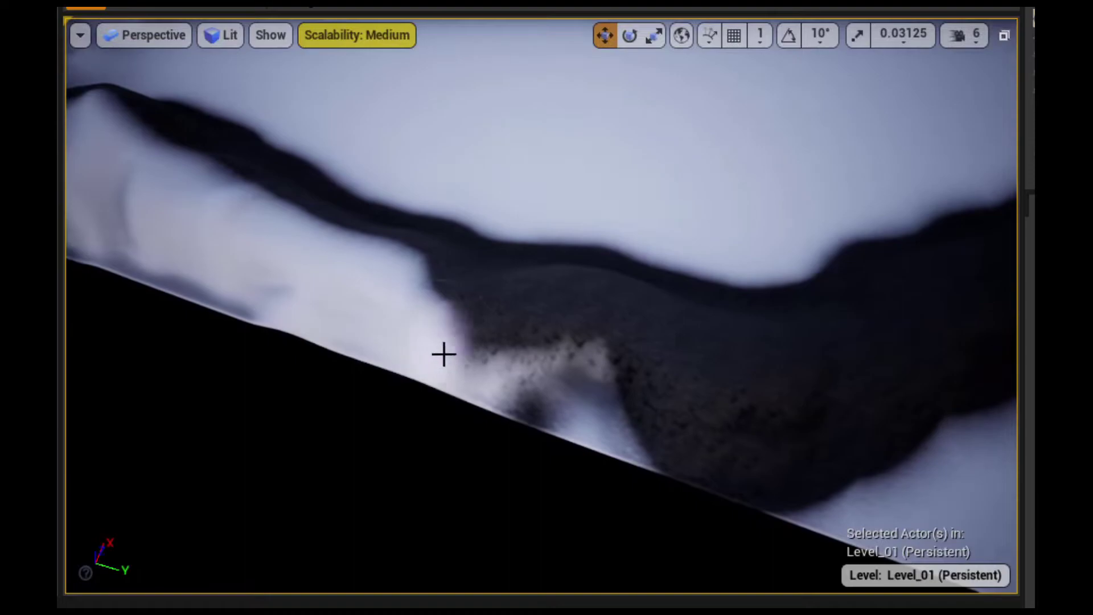
pyautogui.moveTo(607, 361)
pyautogui.mouseDown()
pyautogui.moveTo(481, 391)
pyautogui.moveTo(280, 301)
pyautogui.mouseUp()
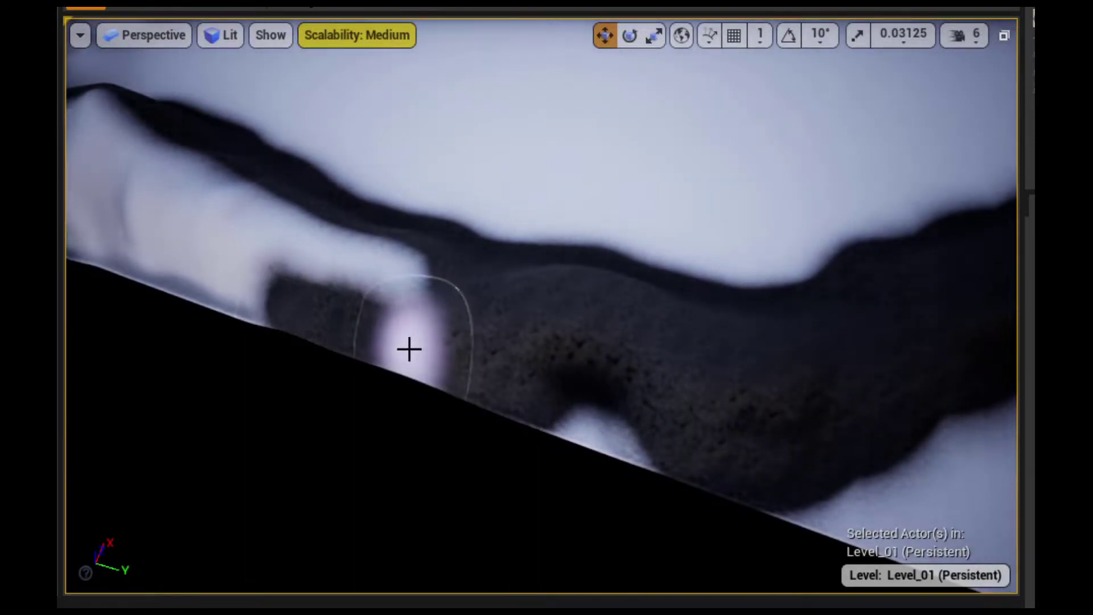
pyautogui.moveTo(409, 348)
pyautogui.mouseDown()
pyautogui.moveTo(292, 241)
pyautogui.moveTo(285, 266)
pyautogui.moveTo(204, 268)
pyautogui.mouseUp()
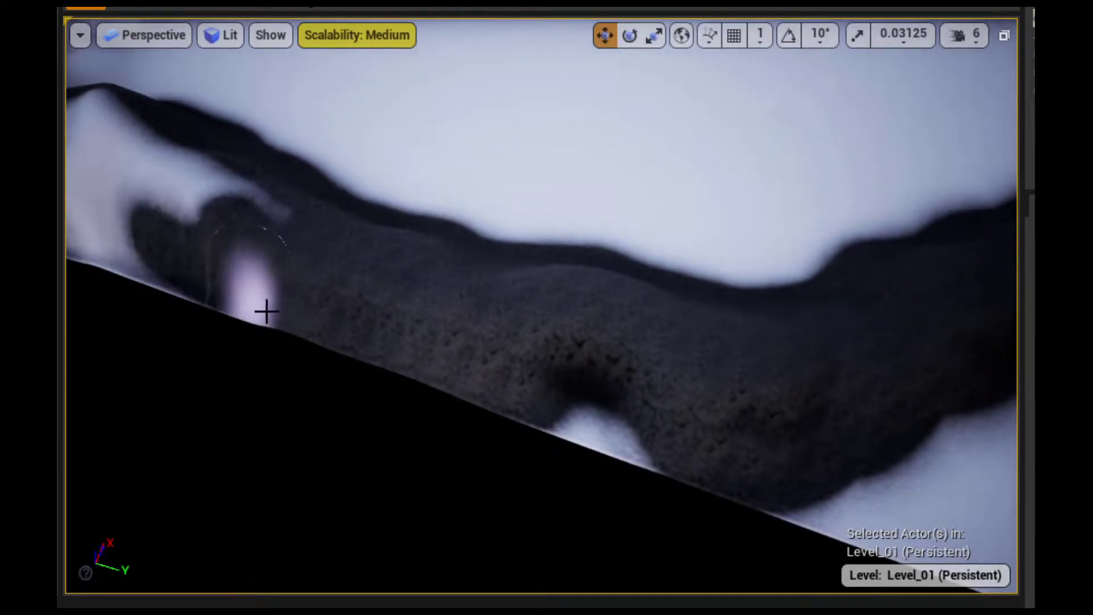
pyautogui.moveTo(267, 312); pyautogui.dragTo(266, 311, button='right')
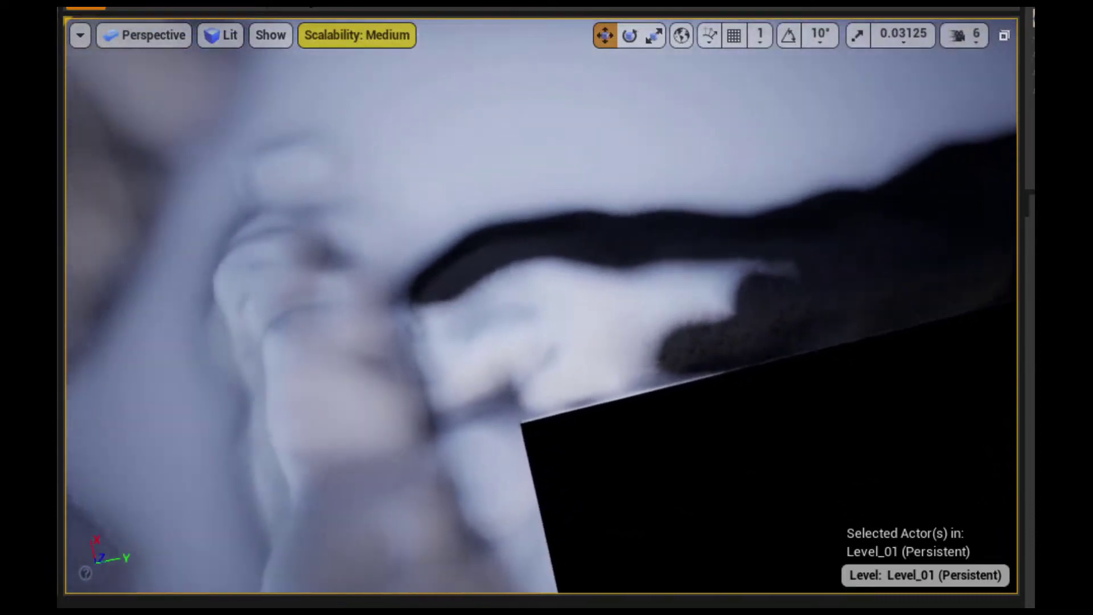
pyautogui.moveTo(300, 248); pyautogui.dragTo(300, 249, button='right')
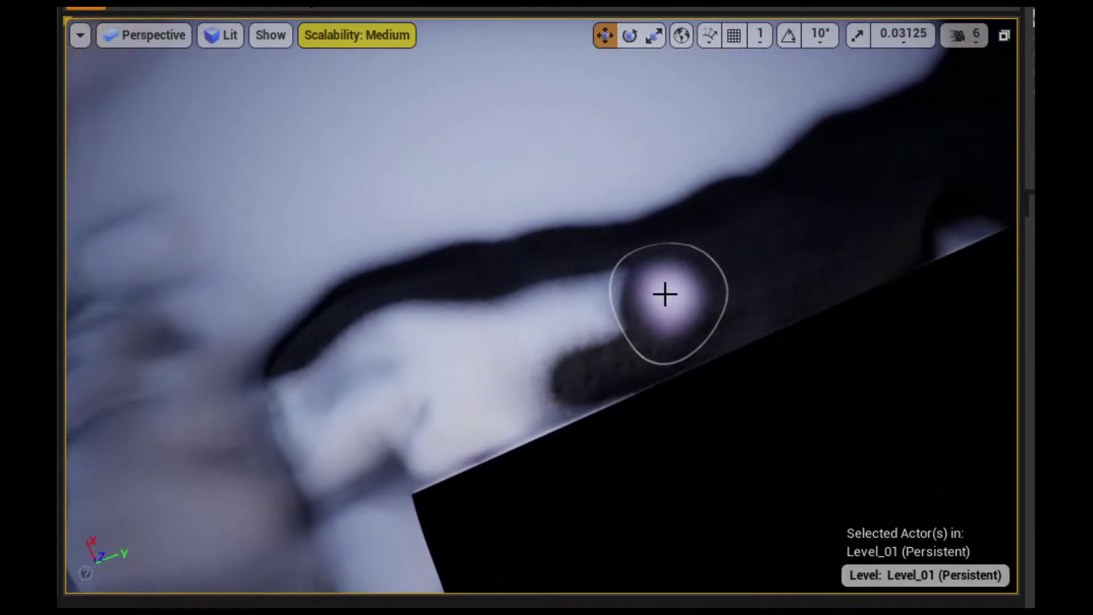
# Cover the white patch on the slope and the light area on the ridge with rock
pyautogui.moveTo(665, 294); pyautogui.dragTo(439, 323)
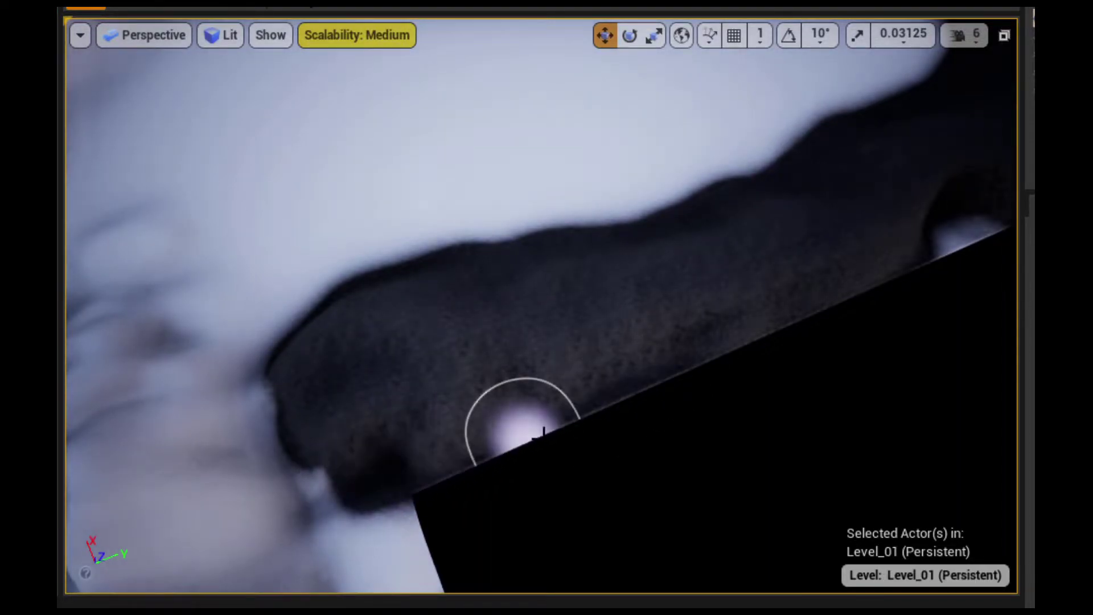
pyautogui.moveTo(314, 466); pyautogui.dragTo(259, 425)
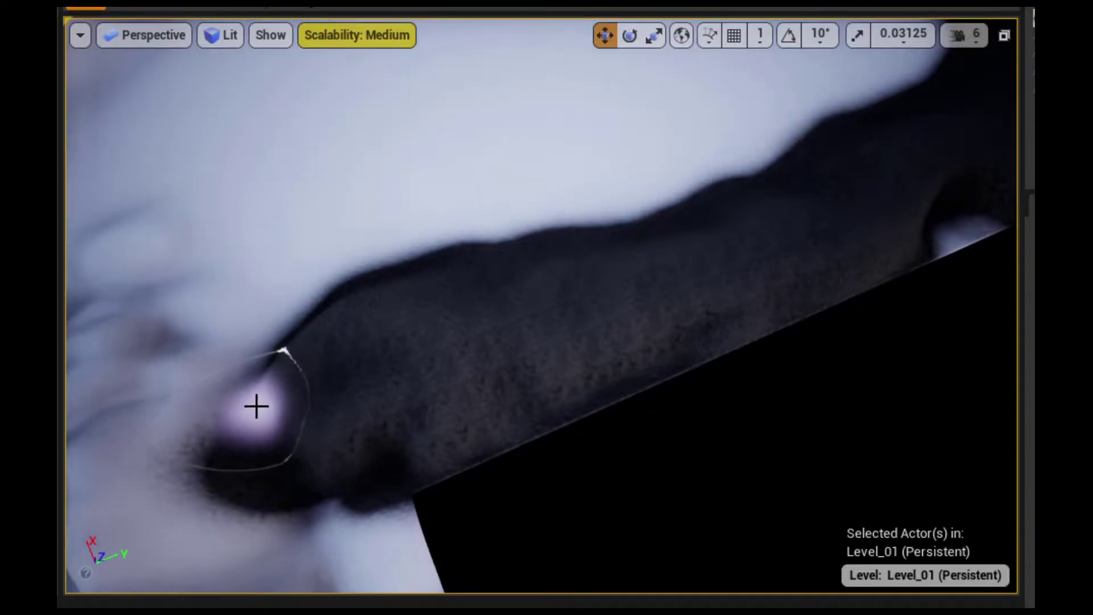
pyautogui.moveTo(256, 406); pyautogui.dragTo(277, 388, button='right')
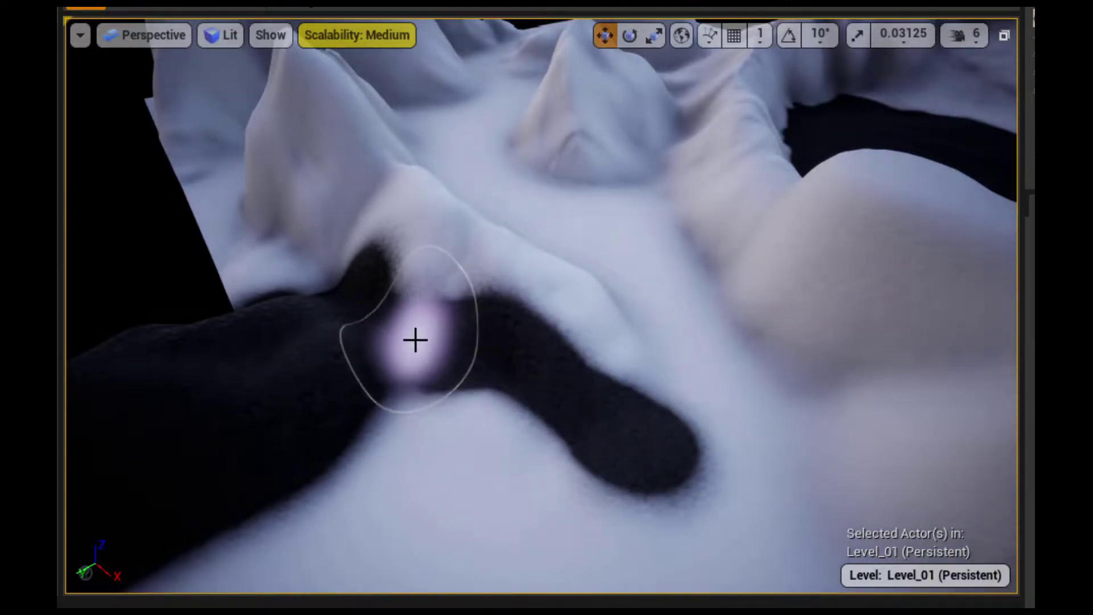
pyautogui.moveTo(447, 320); pyautogui.dragTo(446, 319, button='right')
pyautogui.moveTo(477, 284); pyautogui.dragTo(478, 283, button='right')
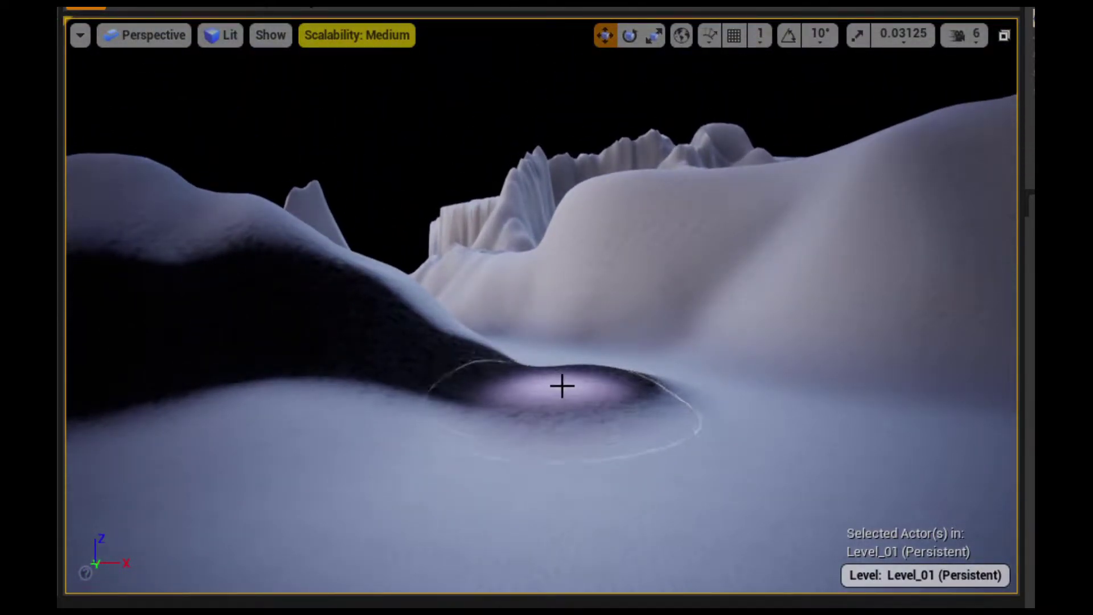
pyautogui.moveTo(608, 388); pyautogui.dragTo(608, 387, button='right')
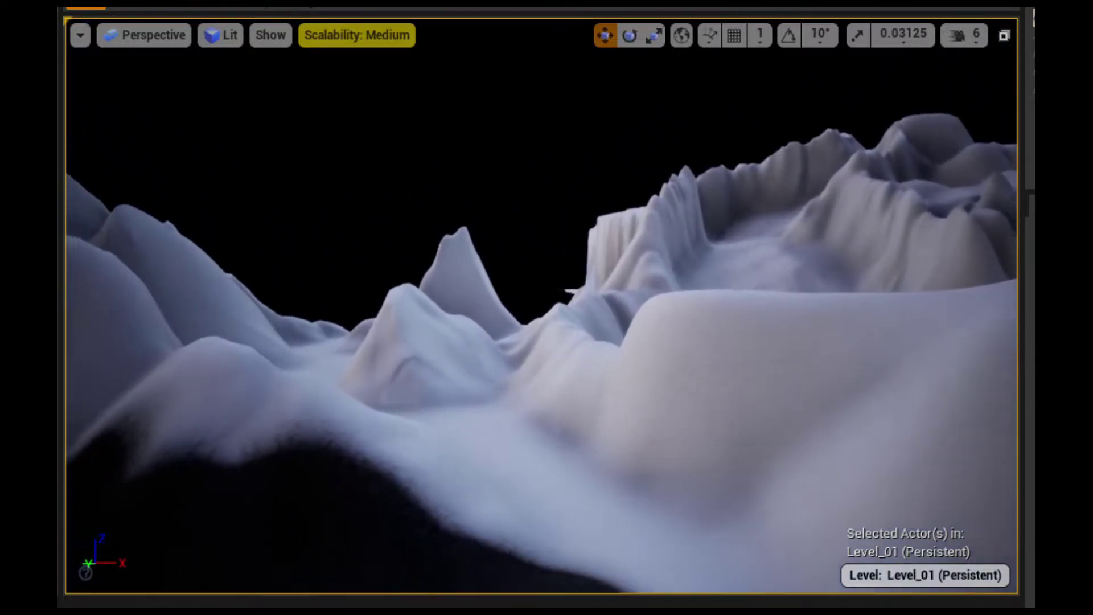
pyautogui.moveTo(393, 361); pyautogui.dragTo(393, 361, button='right')
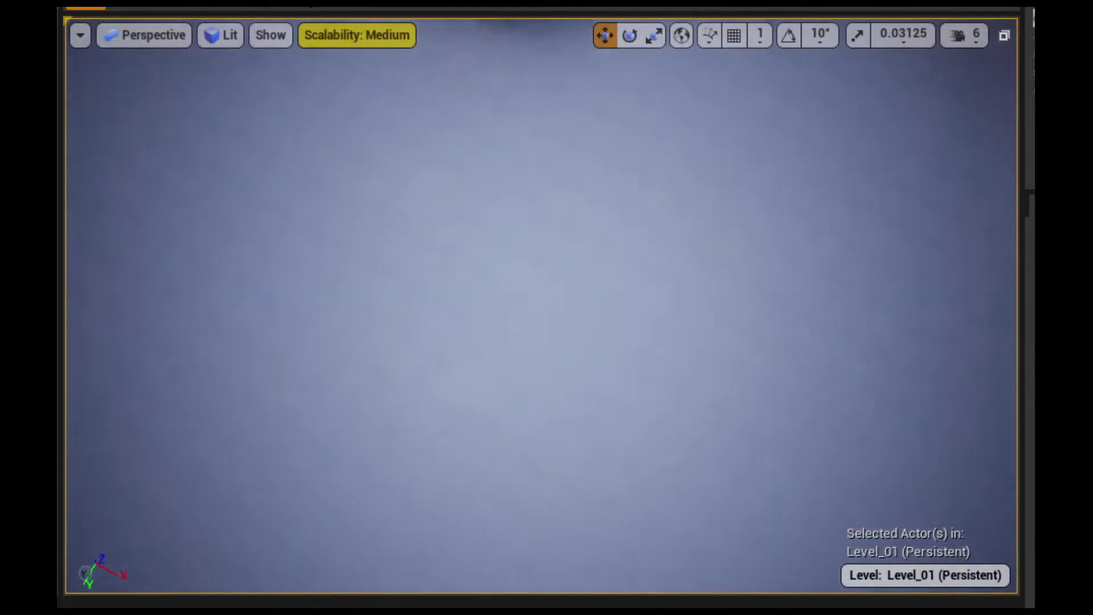
# Coat the white snow bump entirely with rock
pyautogui.moveTo(408, 401); pyautogui.dragTo(481, 362)
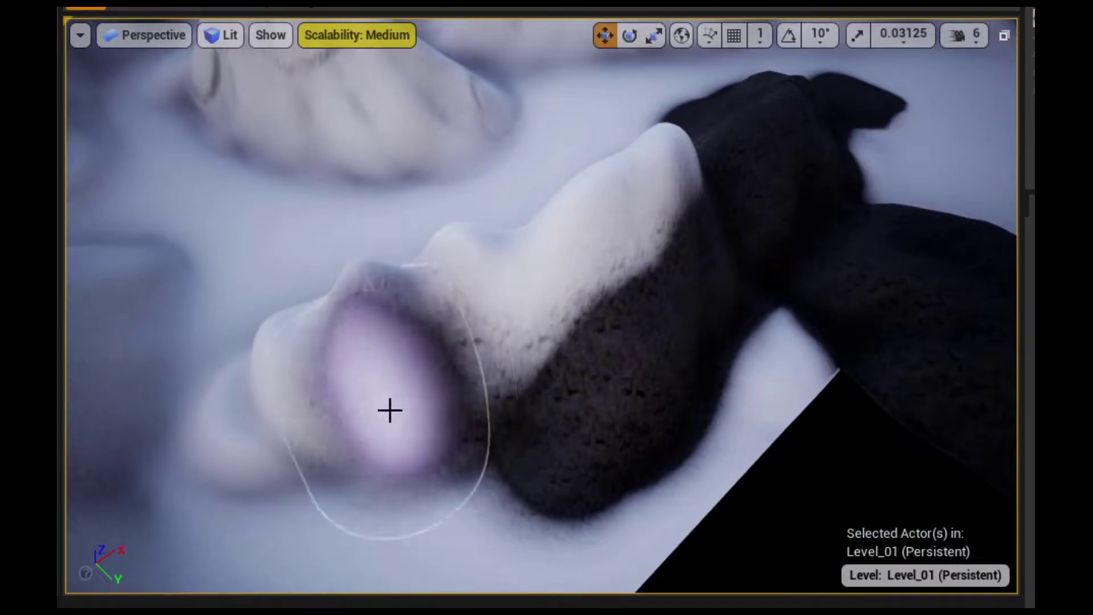
pyautogui.moveTo(670, 159); pyautogui.dragTo(695, 122)
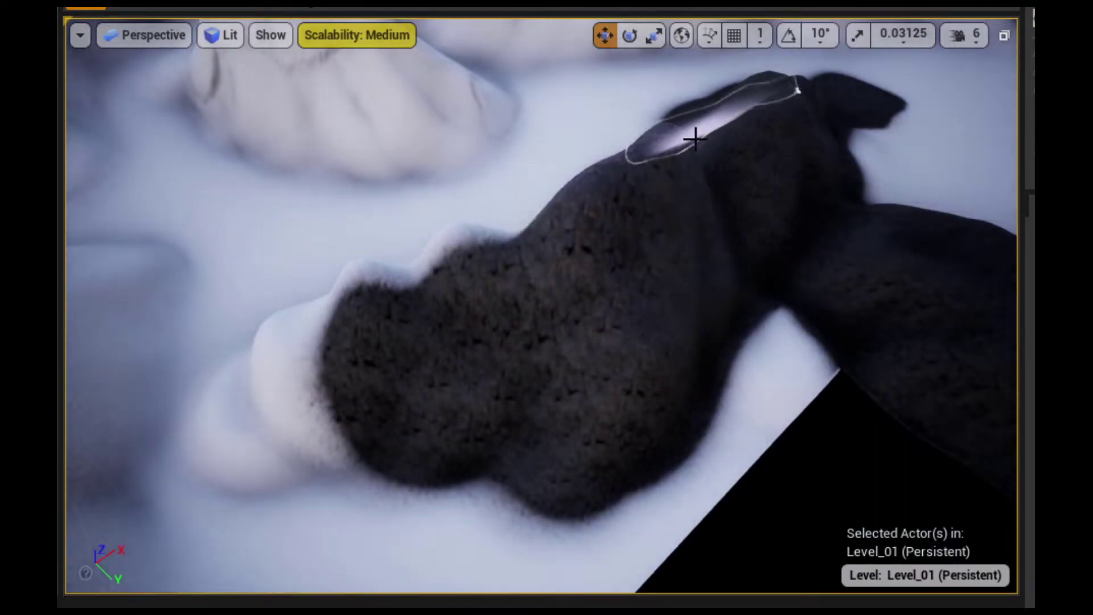
pyautogui.moveTo(696, 121); pyautogui.dragTo(696, 122, button='right')
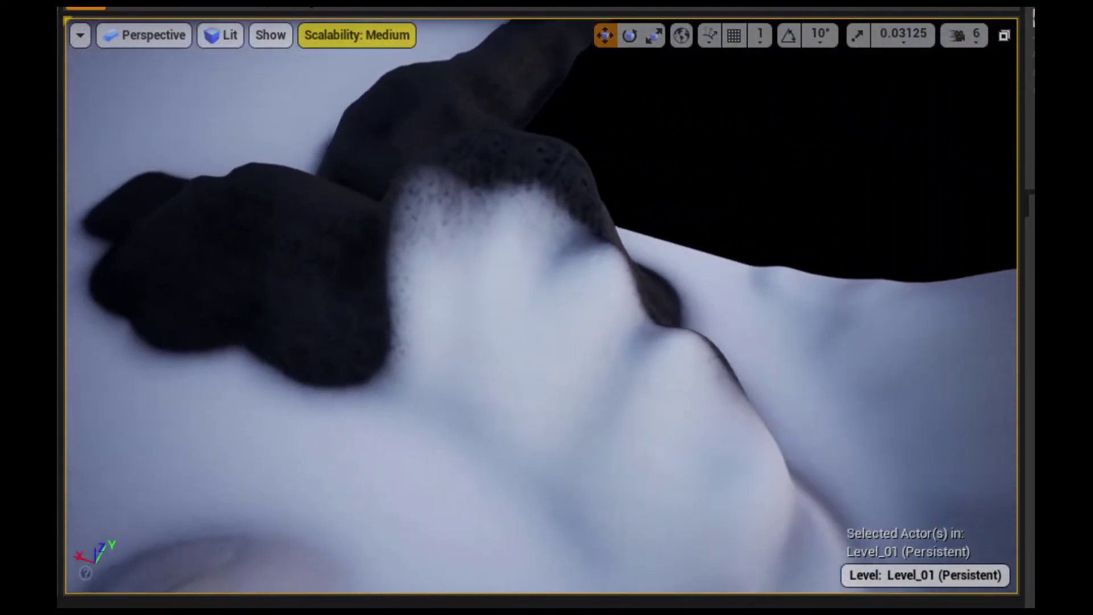
pyautogui.moveTo(559, 265); pyautogui.dragTo(559, 265, button='right')
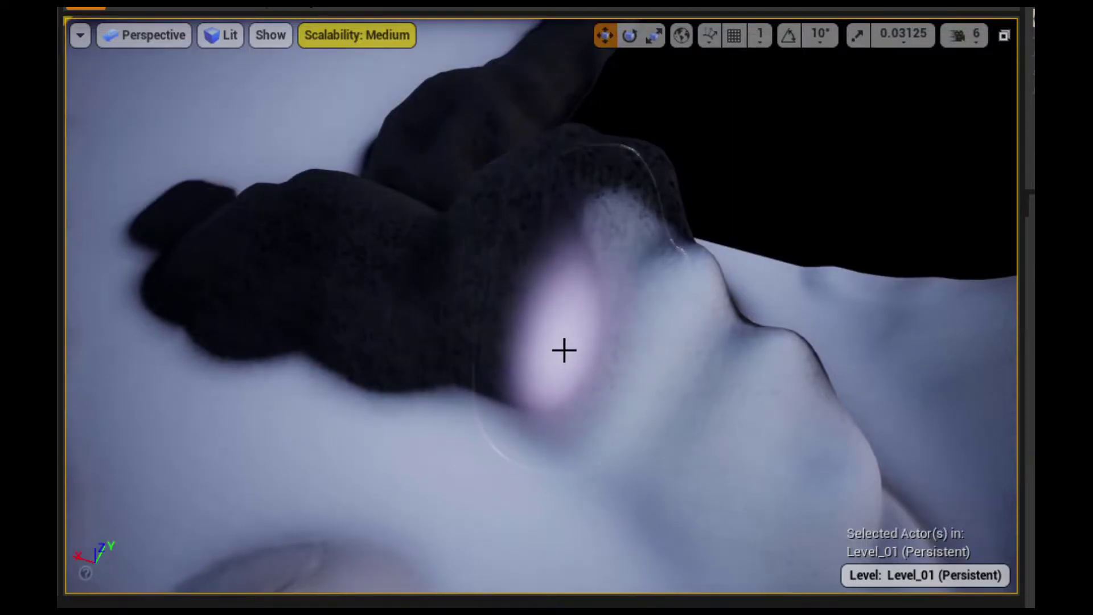
pyautogui.moveTo(593, 410); pyautogui.dragTo(625, 241)
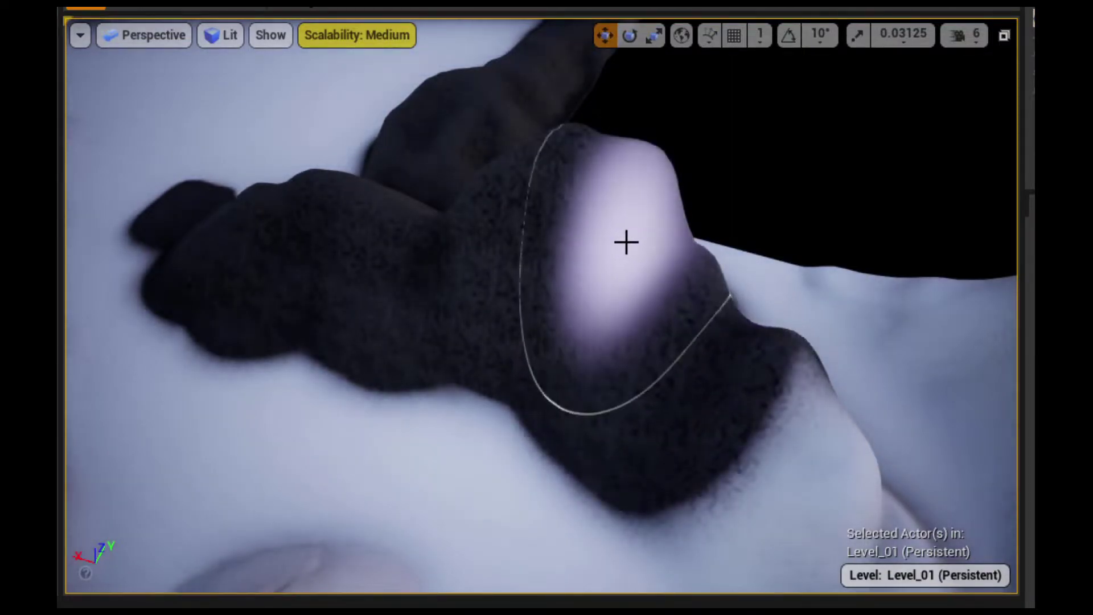
pyautogui.moveTo(624, 241); pyautogui.dragTo(624, 241, button='right')
# Extend the rock paint further down the painted bump
pyautogui.moveTo(541, 307); pyautogui.dragTo(541, 308, button='right')
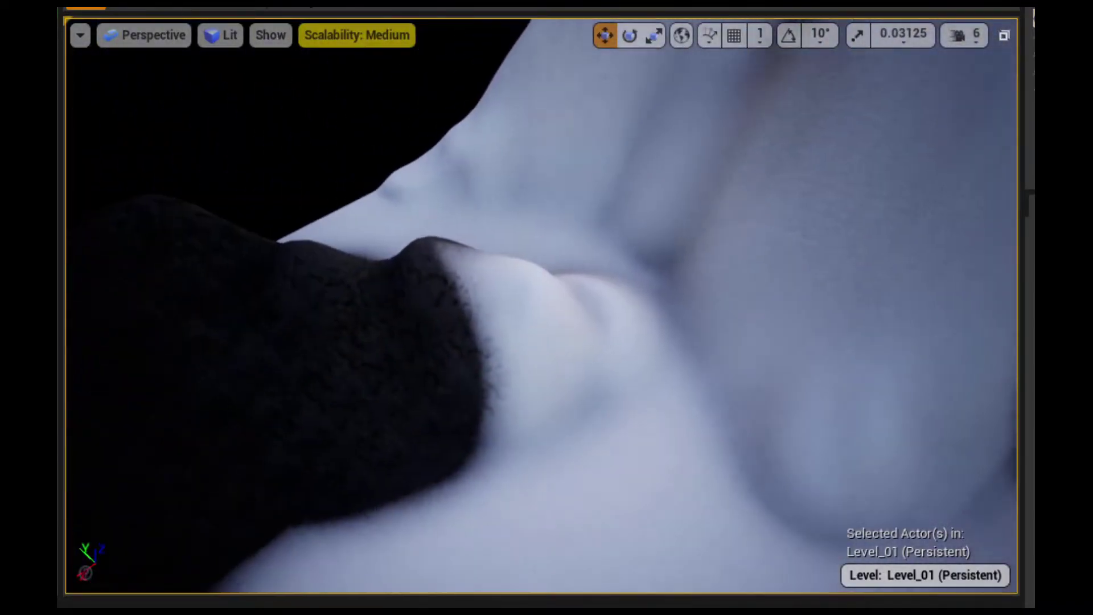
pyautogui.moveTo(522, 361); pyautogui.dragTo(522, 361, button='right')
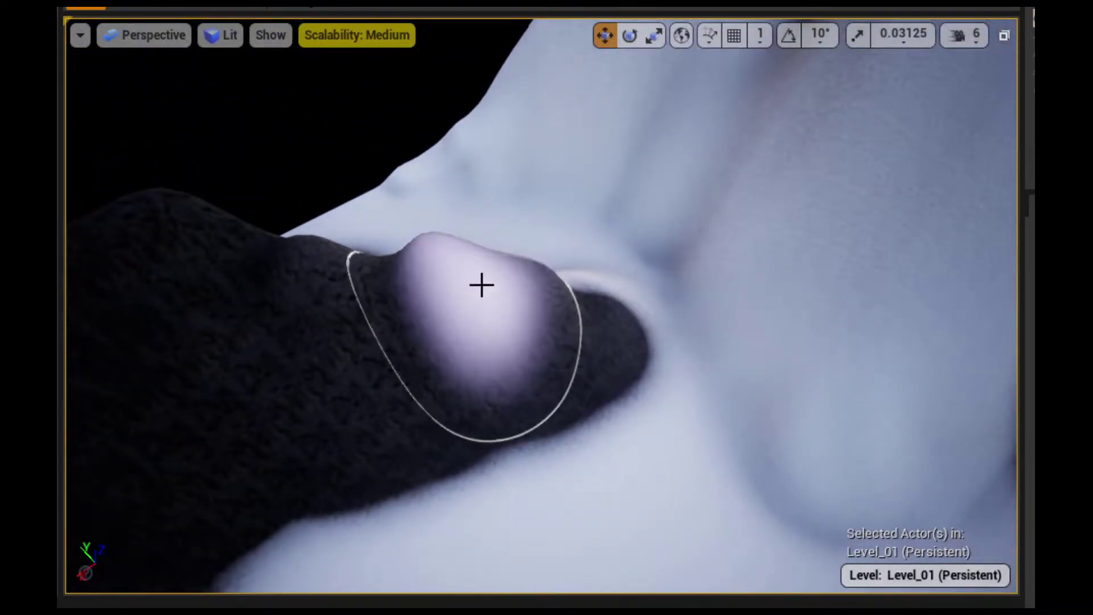
pyautogui.moveTo(480, 283); pyautogui.dragTo(481, 283, button='right')
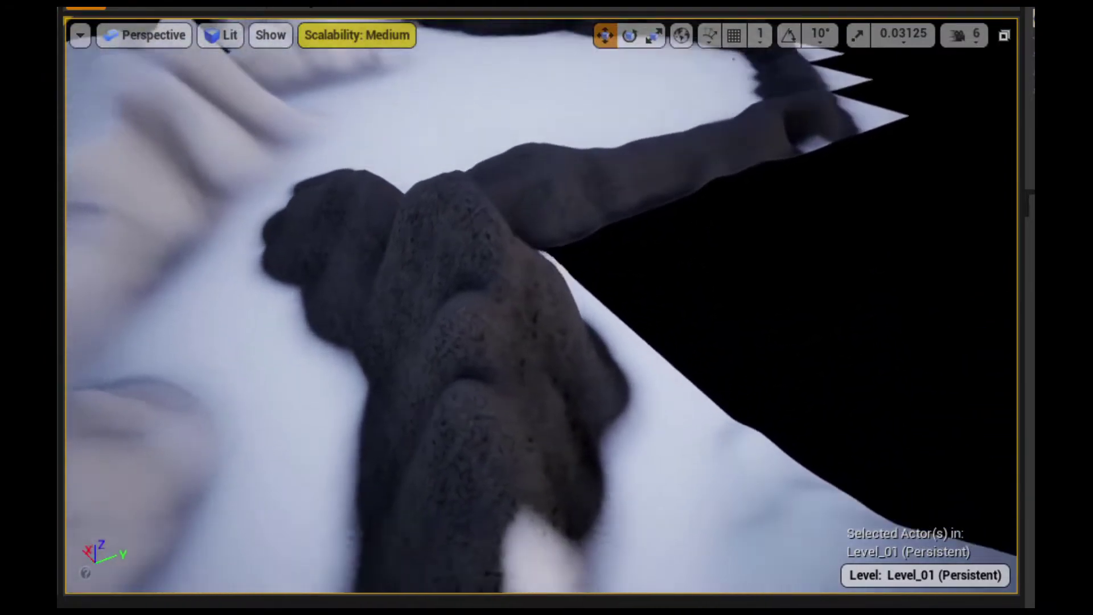
pyautogui.moveTo(520, 210); pyautogui.dragTo(521, 210, button='right')
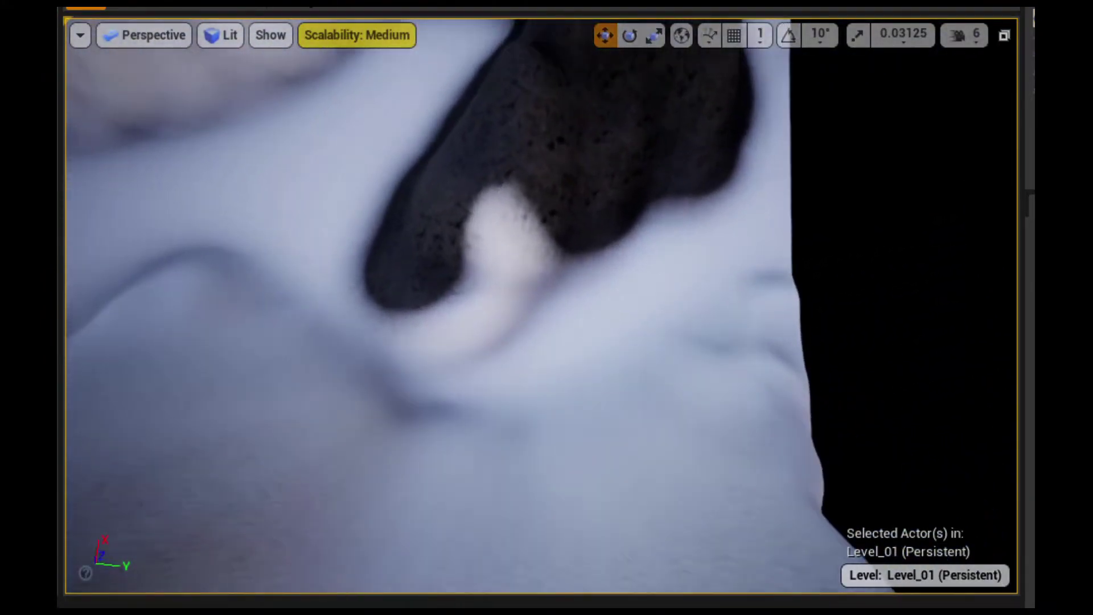
pyautogui.moveTo(479, 256)
pyautogui.mouseDown()
pyautogui.moveTo(436, 337)
pyautogui.moveTo(475, 307)
pyautogui.mouseUp()
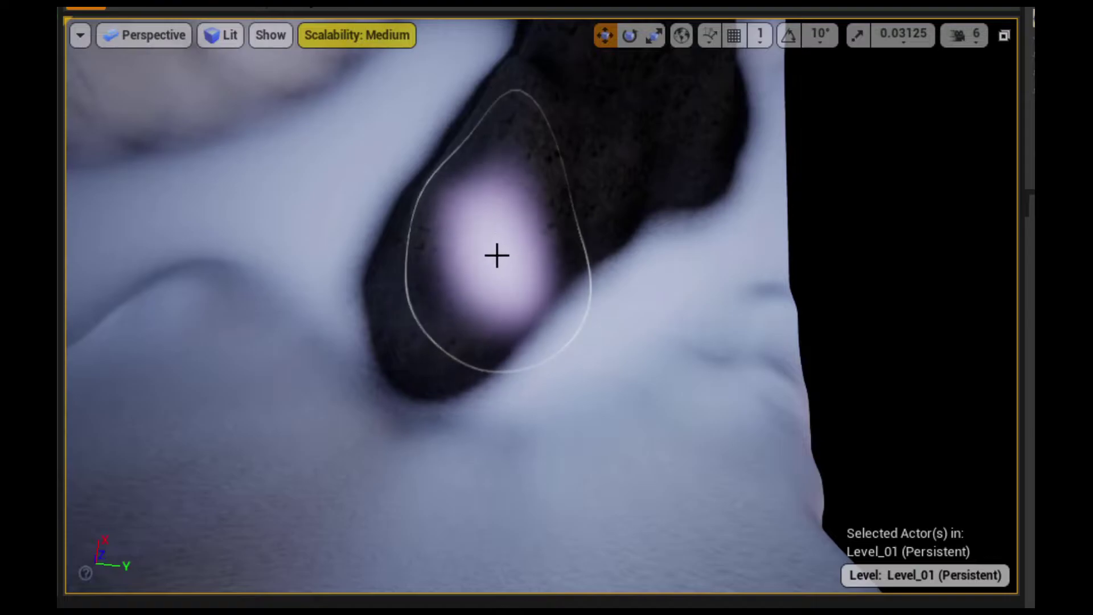
pyautogui.moveTo(497, 256)
pyautogui.mouseDown(button='right')
pyautogui.moveTo(564, 276)
pyautogui.moveTo(228, 444)
pyautogui.moveTo(471, 435)
pyautogui.moveTo(441, 373)
pyautogui.mouseUp(button='right')
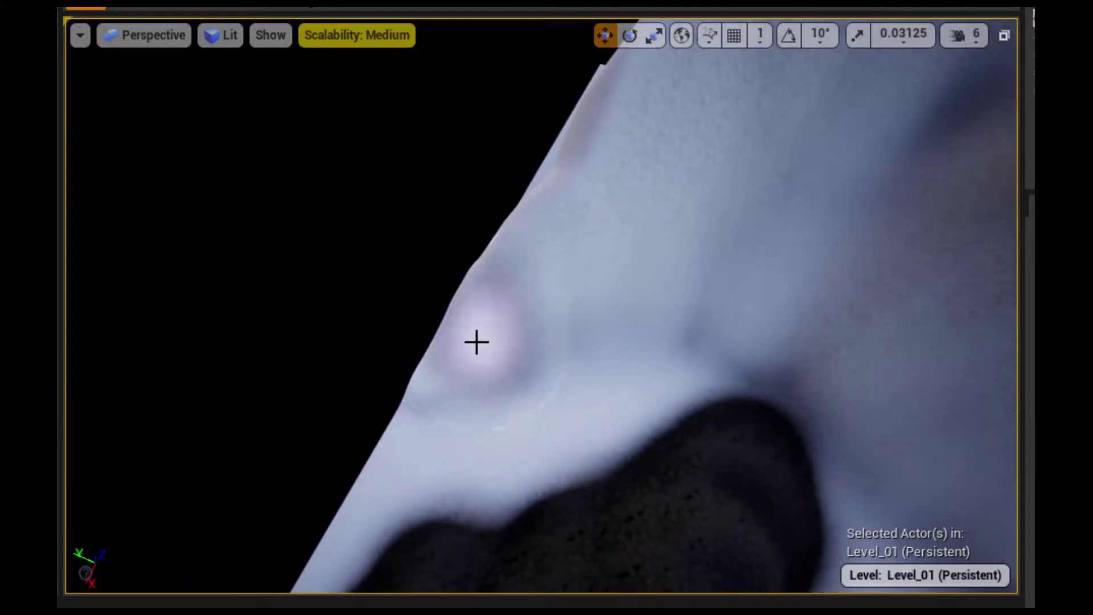
# Paint rock across the white slope and over the ridge top
pyautogui.moveTo(516, 338); pyautogui.dragTo(790, 351)
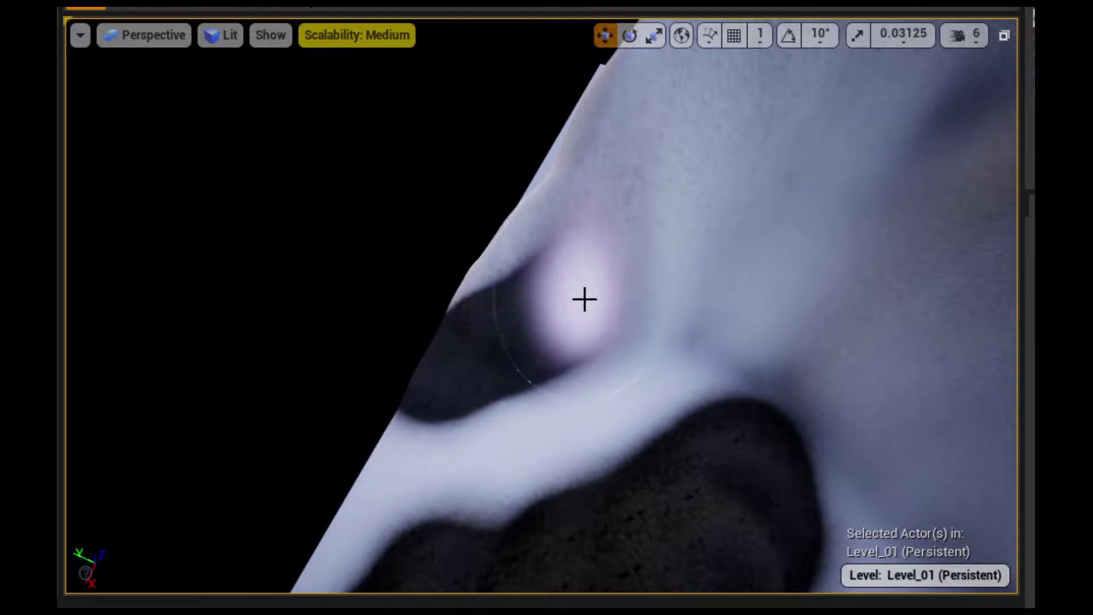
pyautogui.moveTo(790, 351)
pyautogui.mouseDown(button='right')
pyautogui.moveTo(831, 364)
pyautogui.moveTo(808, 353)
pyautogui.moveTo(843, 350)
pyautogui.mouseUp(button='right')
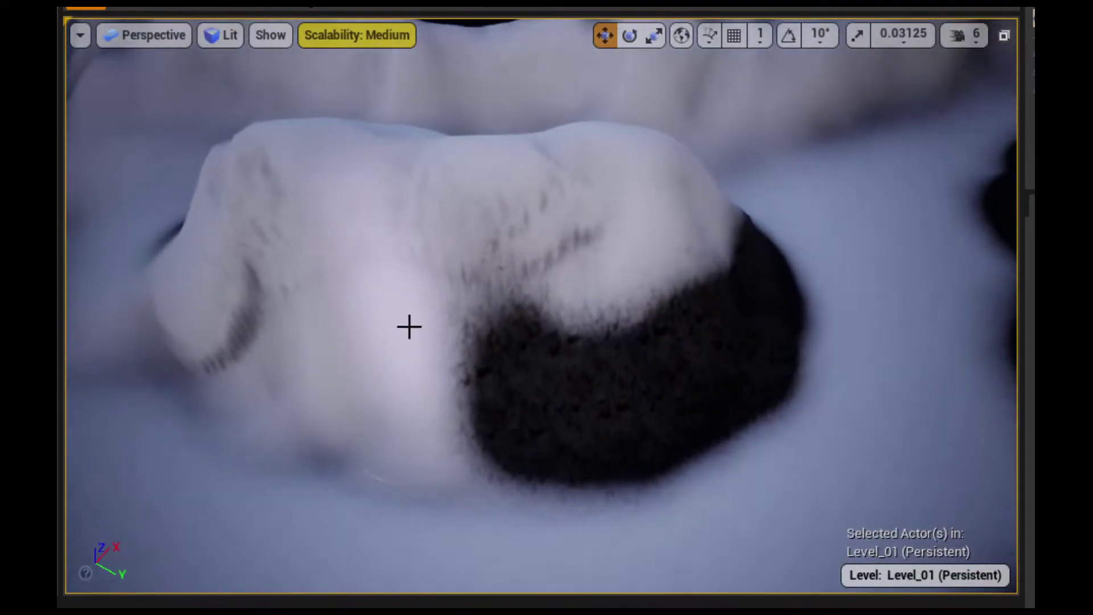
pyautogui.moveTo(409, 327); pyautogui.dragTo(408, 423)
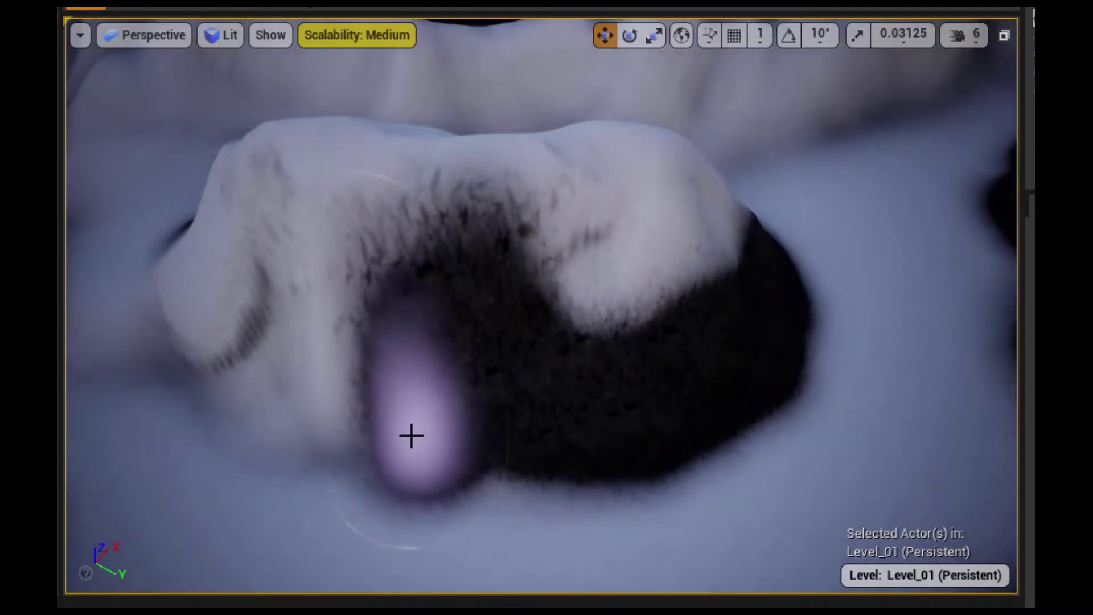
pyautogui.moveTo(411, 436); pyautogui.dragTo(305, 371)
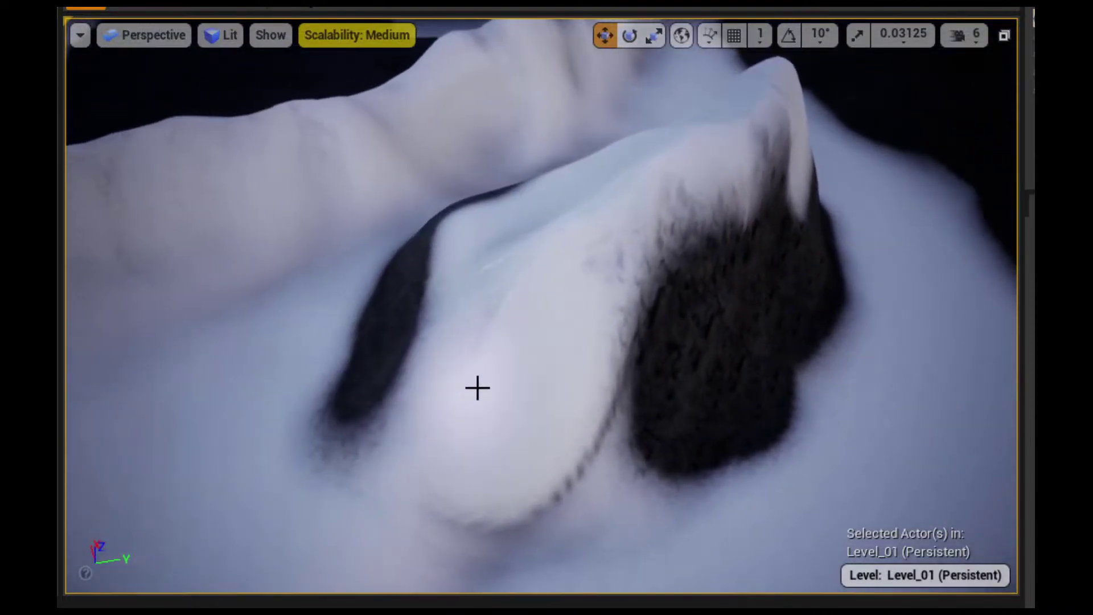
pyautogui.moveTo(602, 385)
pyautogui.mouseDown()
pyautogui.moveTo(450, 419)
pyautogui.moveTo(406, 413)
pyautogui.mouseUp()
pyautogui.moveTo(499, 294)
pyautogui.mouseDown()
pyautogui.moveTo(759, 142)
pyautogui.moveTo(486, 169)
pyautogui.moveTo(650, 163)
pyautogui.mouseUp()
pyautogui.moveTo(717, 157); pyautogui.dragTo(382, 267, button='right')
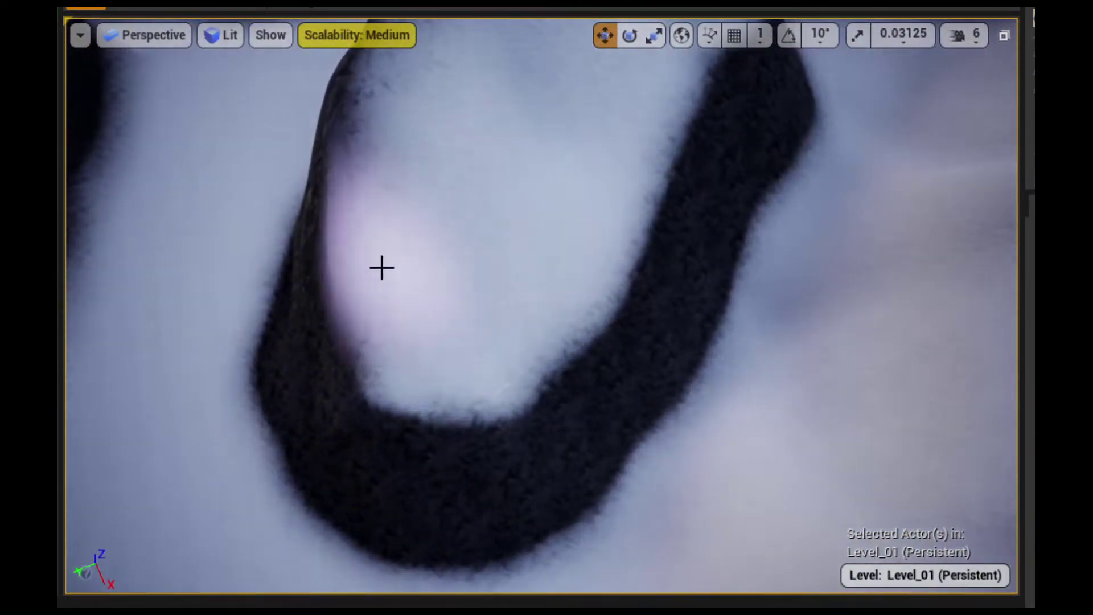
# Paint over the white patches on the rock outcrop, then survey the snowy basin
pyautogui.moveTo(381, 268); pyautogui.dragTo(423, 335)
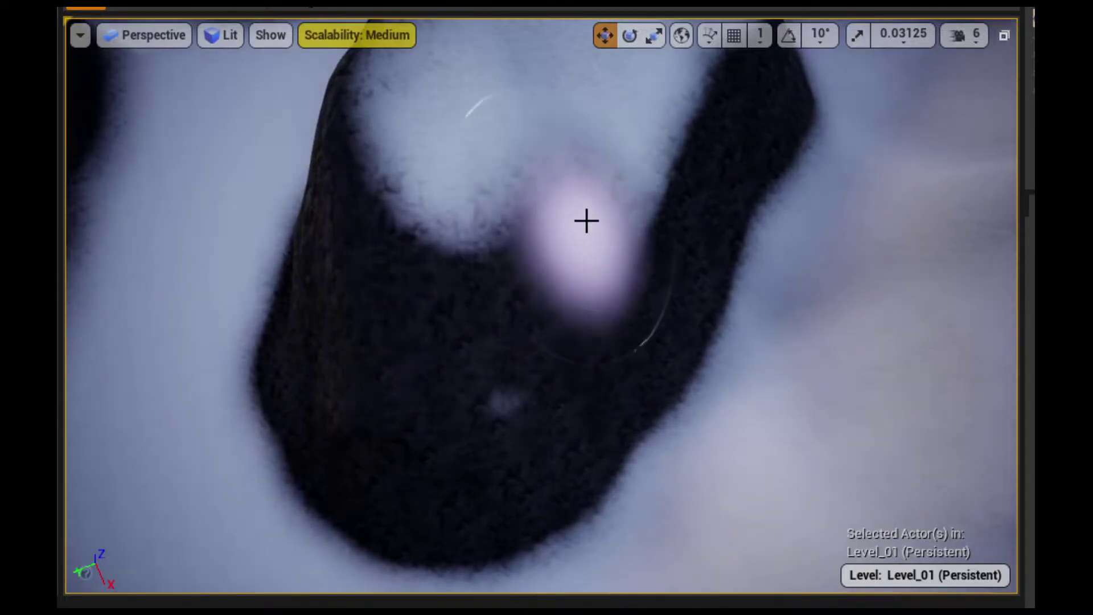
pyautogui.moveTo(586, 221)
pyautogui.mouseDown()
pyautogui.moveTo(510, 353)
pyautogui.moveTo(451, 168)
pyautogui.moveTo(513, 44)
pyautogui.mouseUp()
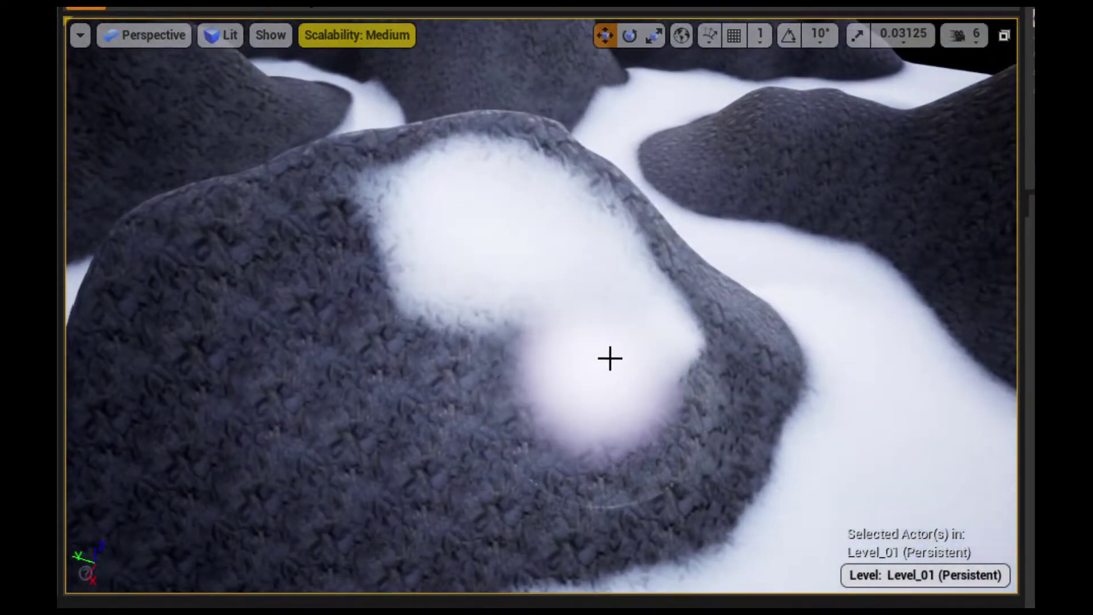
pyautogui.moveTo(607, 261)
pyautogui.mouseDown()
pyautogui.moveTo(415, 245)
pyautogui.moveTo(356, 317)
pyautogui.mouseUp()
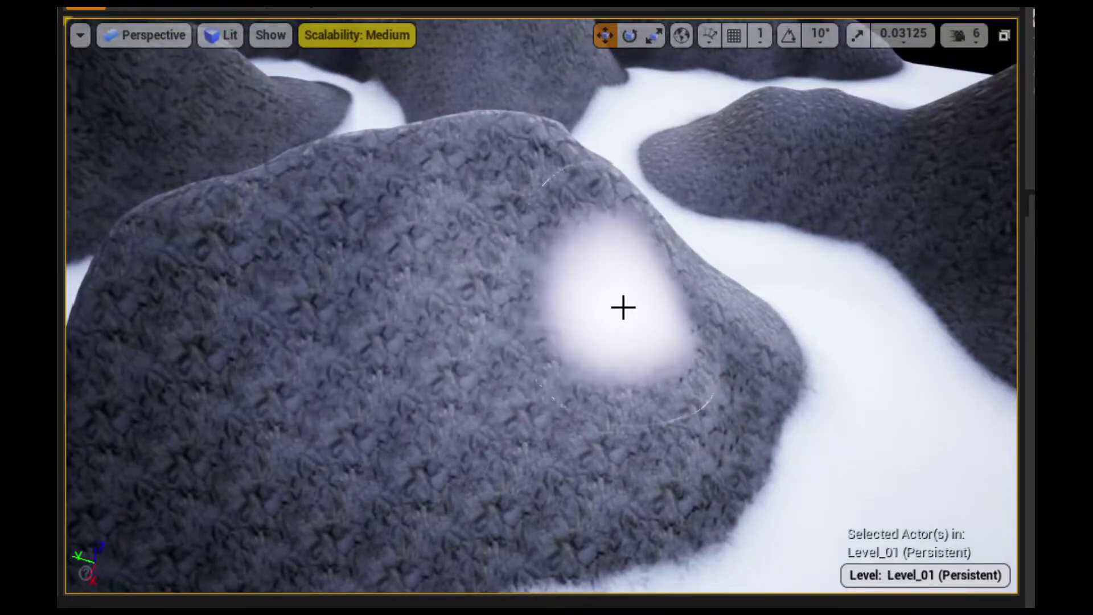
pyautogui.moveTo(623, 307); pyautogui.dragTo(622, 307, button='right')
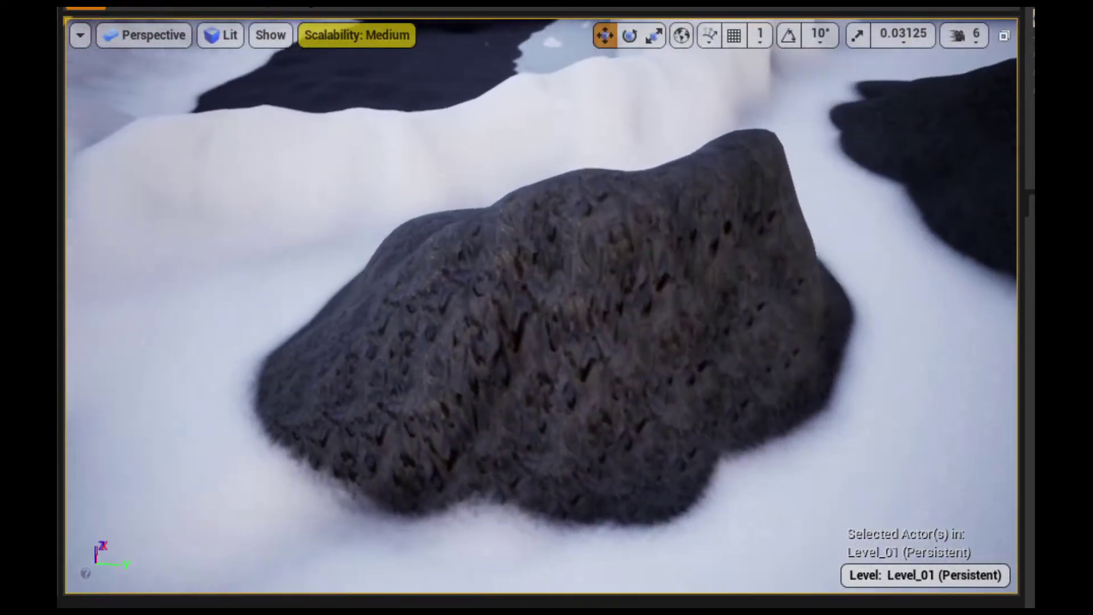
pyautogui.moveTo(569, 239); pyautogui.dragTo(569, 239, button='right')
pyautogui.moveTo(688, 215); pyautogui.dragTo(641, 196, button='right')
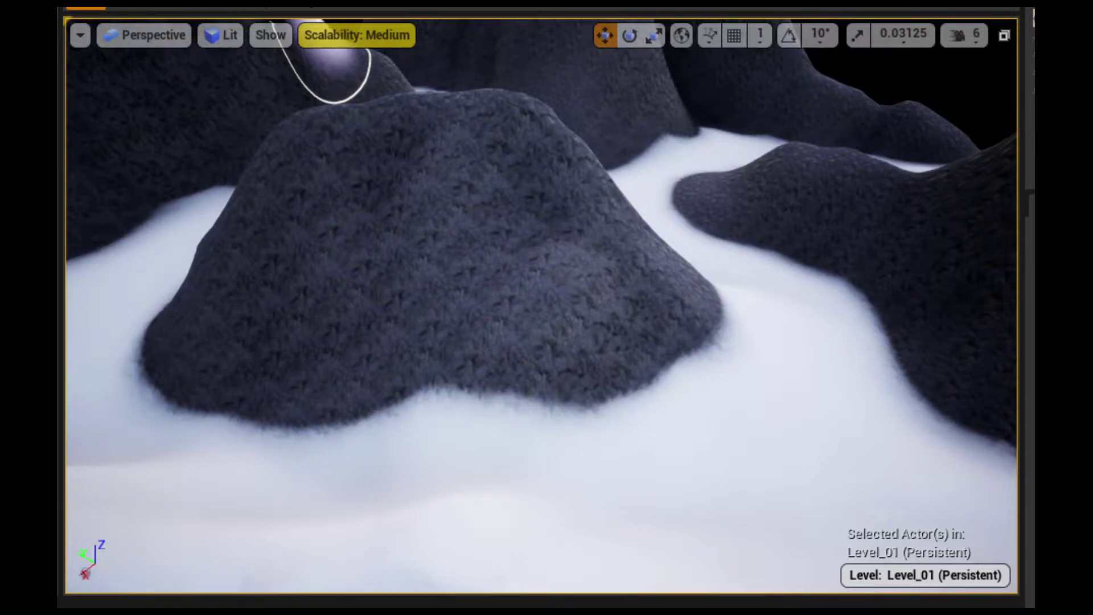
pyautogui.moveTo(336, 66); pyautogui.dragTo(520, 321)
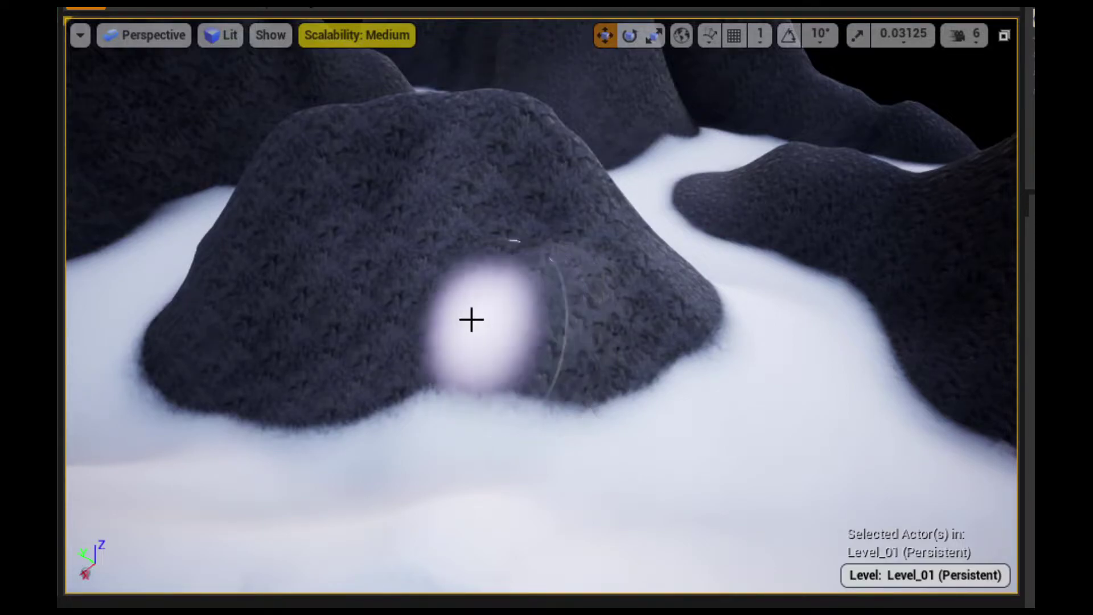
pyautogui.moveTo(471, 317)
pyautogui.mouseDown(button='right')
pyautogui.moveTo(479, 433)
pyautogui.moveTo(484, 309)
pyautogui.mouseUp(button='right')
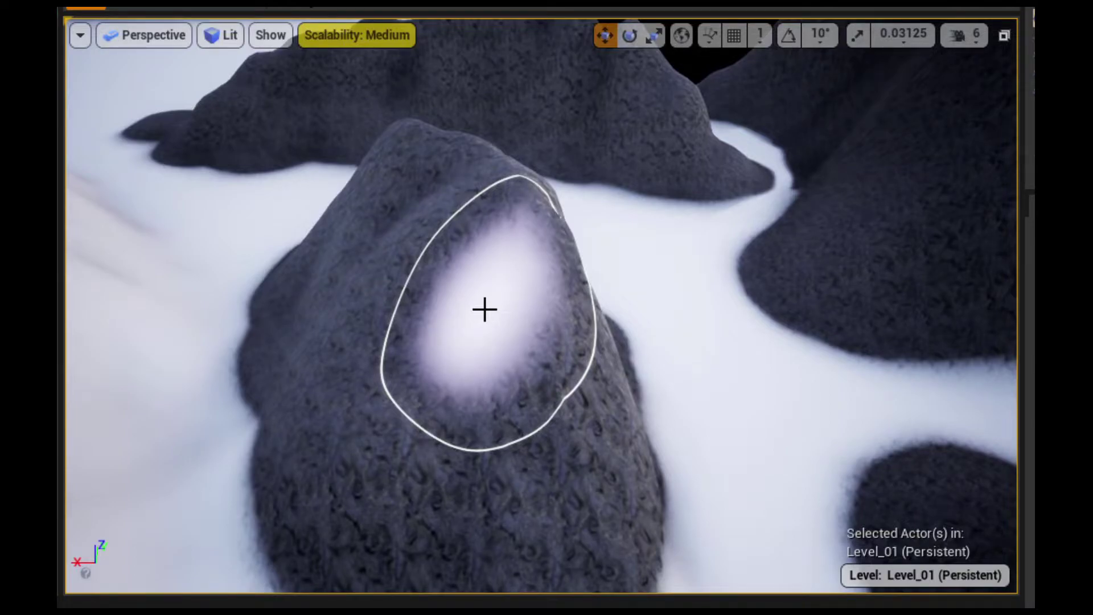
pyautogui.moveTo(484, 310); pyautogui.dragTo(484, 309, button='right')
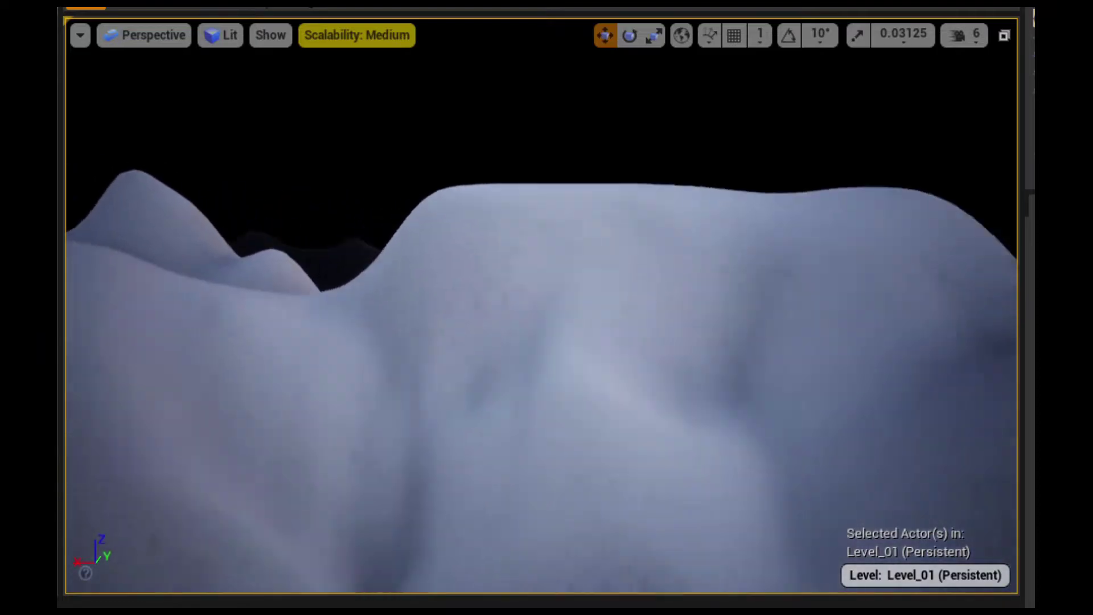
# Dab a rock patch onto the snow below the ridge and extend it down-left
pyautogui.moveTo(484, 309); pyautogui.dragTo(484, 309, button='right')
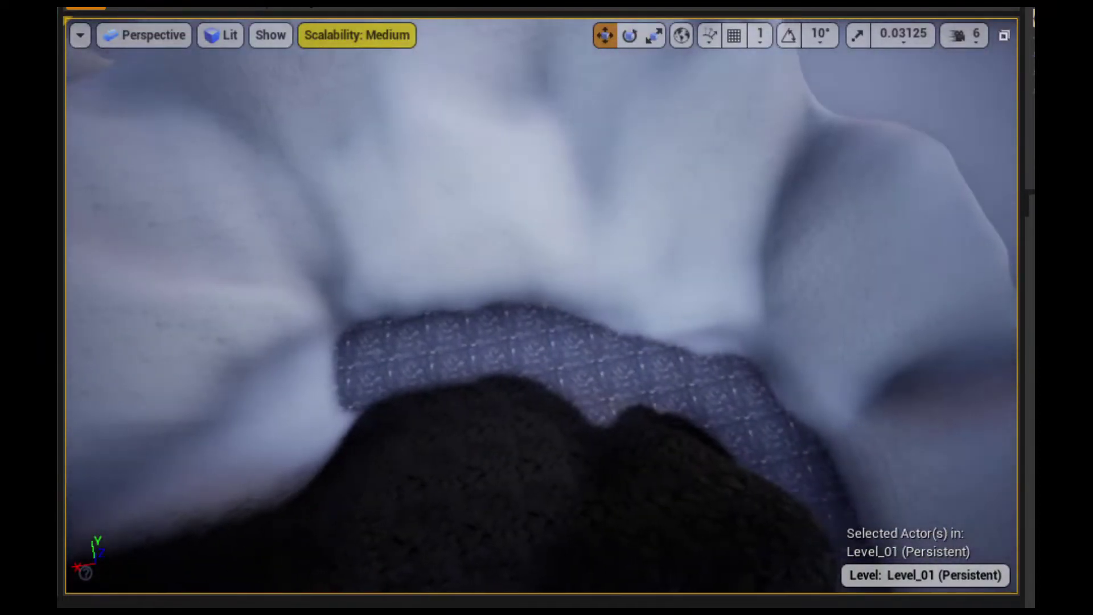
pyautogui.moveTo(863, 296); pyautogui.dragTo(862, 296, button='right')
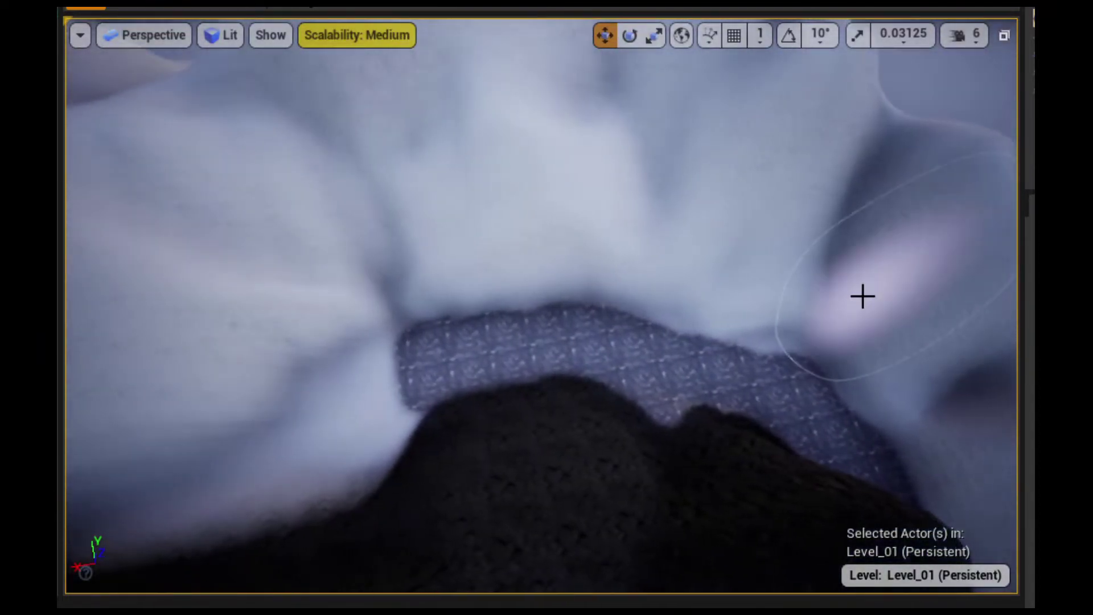
pyautogui.click(605, 193)
pyautogui.moveTo(606, 193)
pyautogui.mouseDown(button='right')
pyautogui.moveTo(605, 171)
pyautogui.moveTo(608, 205)
pyautogui.mouseUp(button='right')
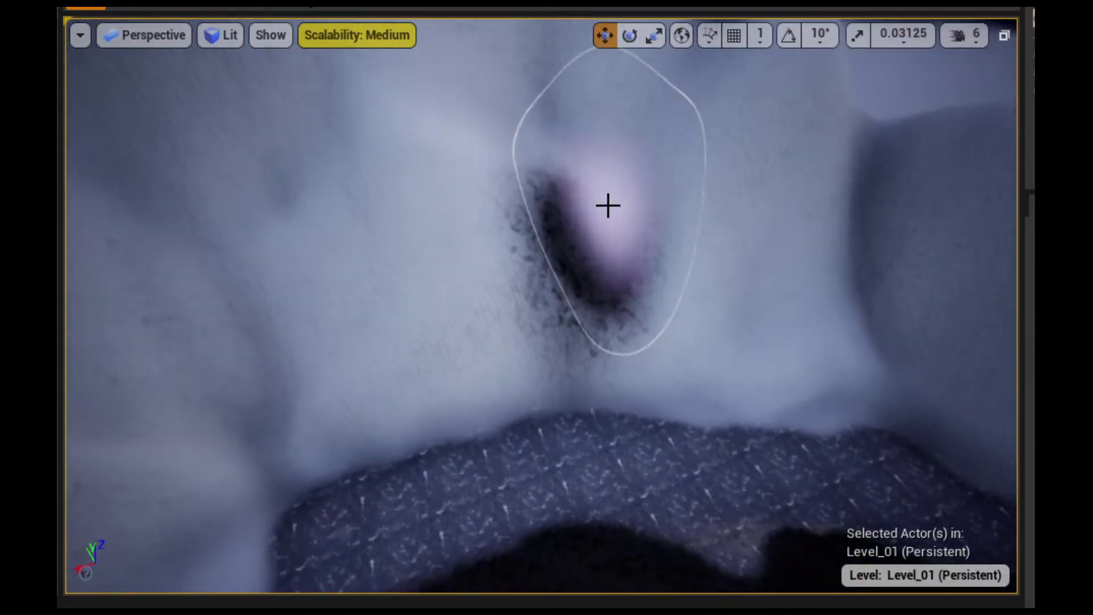
pyautogui.moveTo(608, 206)
pyautogui.mouseDown()
pyautogui.moveTo(584, 278)
pyautogui.moveTo(365, 362)
pyautogui.moveTo(278, 417)
pyautogui.moveTo(253, 415)
pyautogui.moveTo(214, 451)
pyautogui.moveTo(116, 481)
pyautogui.mouseUp()
pyautogui.moveTo(117, 482)
pyautogui.mouseDown(button='right')
pyautogui.moveTo(268, 463)
pyautogui.moveTo(476, 398)
pyautogui.mouseUp(button='right')
# Paint a rock band along the snowy slope and leftward over the snow wall
pyautogui.moveTo(501, 344)
pyautogui.mouseDown()
pyautogui.moveTo(555, 381)
pyautogui.moveTo(529, 385)
pyautogui.moveTo(572, 380)
pyautogui.moveTo(654, 415)
pyautogui.moveTo(729, 417)
pyautogui.moveTo(793, 395)
pyautogui.moveTo(763, 359)
pyautogui.moveTo(498, 266)
pyautogui.mouseUp()
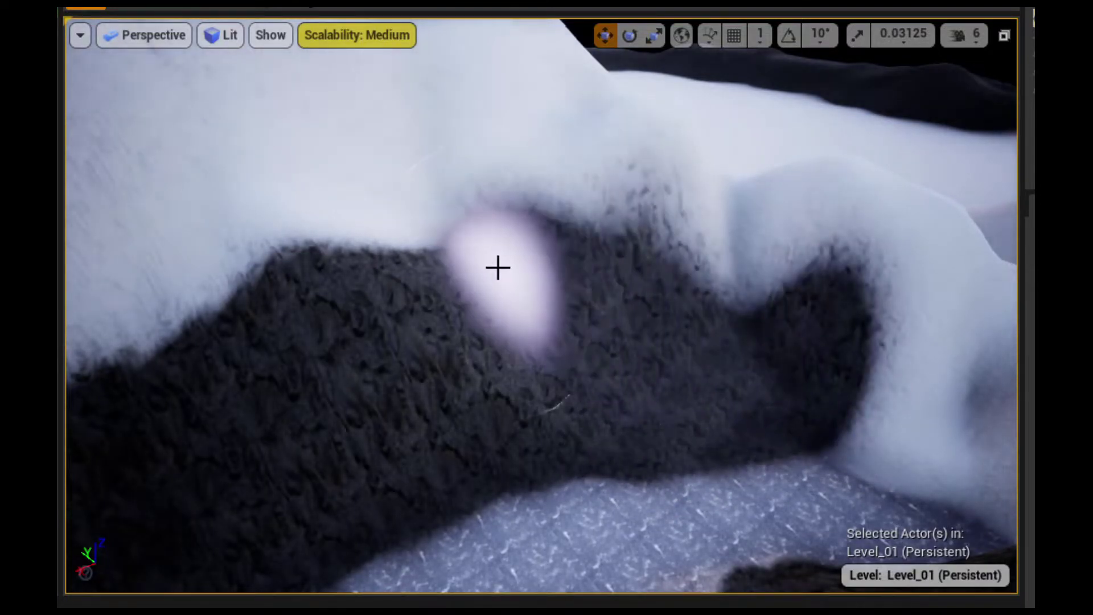
pyautogui.moveTo(497, 266)
pyautogui.mouseDown(button='right')
pyautogui.moveTo(497, 296)
pyautogui.moveTo(712, 153)
pyautogui.mouseUp(button='right')
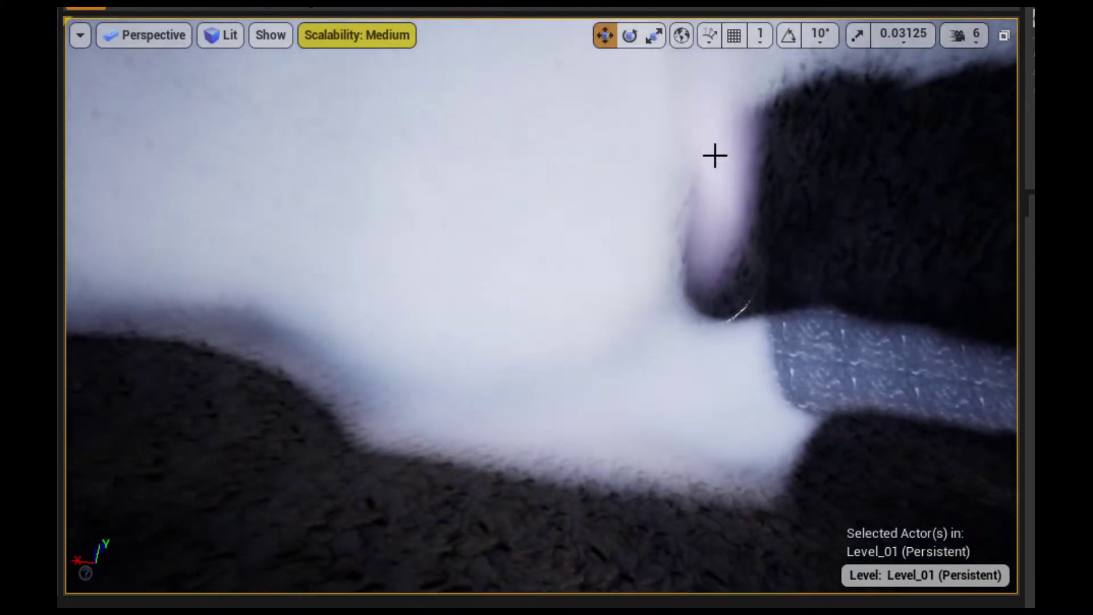
pyautogui.moveTo(675, 171)
pyautogui.mouseDown()
pyautogui.moveTo(524, 271)
pyautogui.moveTo(305, 251)
pyautogui.moveTo(400, 295)
pyautogui.moveTo(578, 300)
pyautogui.moveTo(625, 259)
pyautogui.mouseUp()
pyautogui.moveTo(625, 260); pyautogui.dragTo(615, 259, button='right')
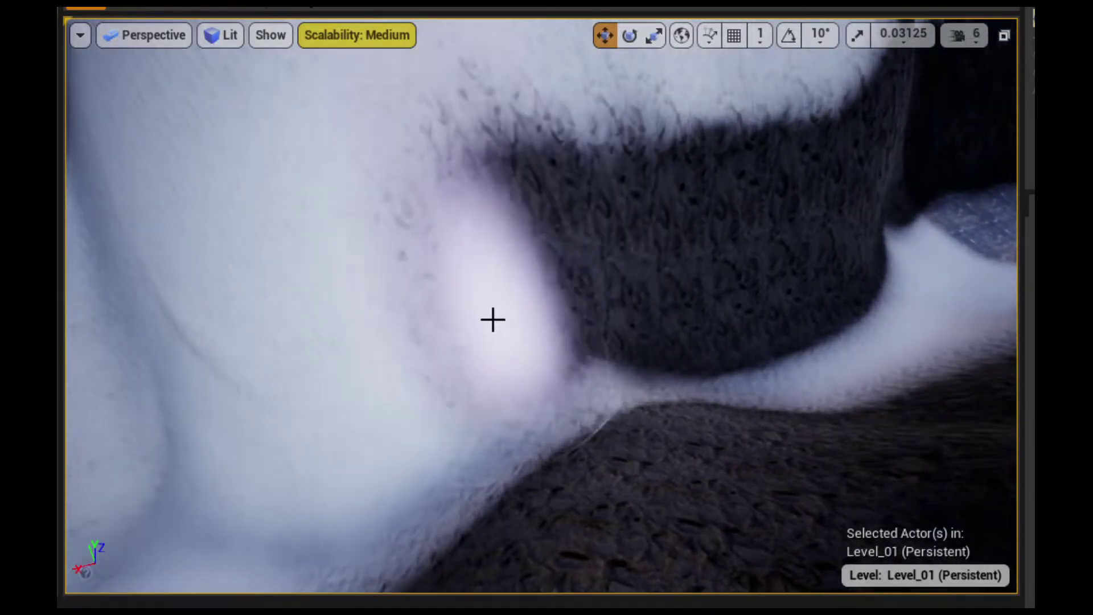
pyautogui.moveTo(492, 319)
pyautogui.mouseDown()
pyautogui.moveTo(408, 380)
pyautogui.moveTo(313, 415)
pyautogui.moveTo(220, 429)
pyautogui.moveTo(181, 420)
pyautogui.mouseUp()
pyautogui.moveTo(181, 420); pyautogui.dragTo(524, 322, button='right')
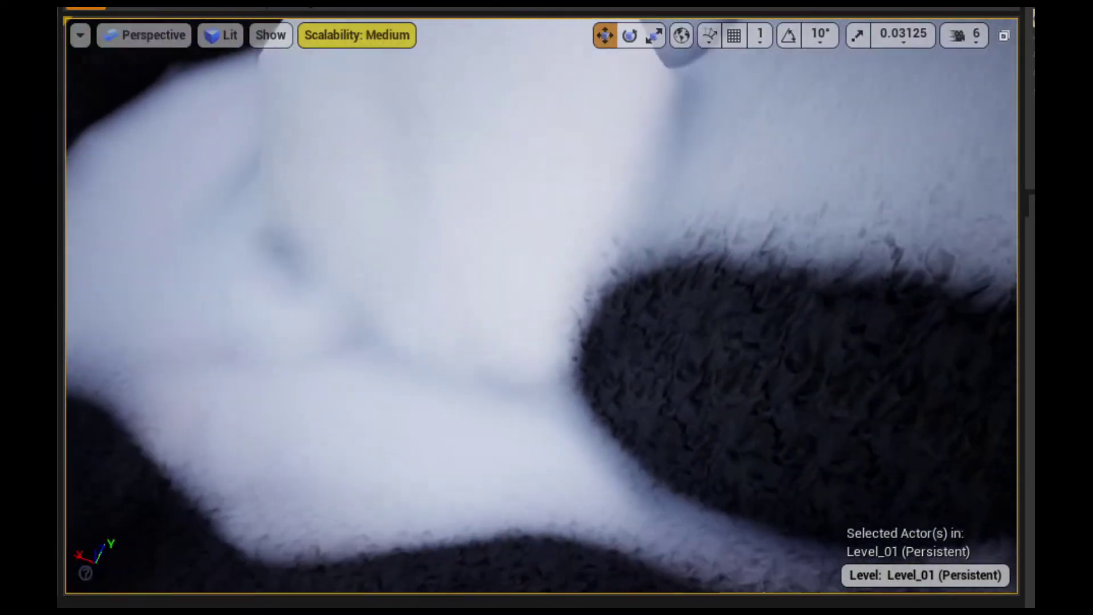
# Paint rock up the cliff and into the hollow beside the outcrop
pyautogui.moveTo(503, 315)
pyautogui.mouseDown()
pyautogui.moveTo(427, 313)
pyautogui.moveTo(306, 222)
pyautogui.mouseUp()
pyautogui.moveTo(305, 222); pyautogui.dragTo(429, 210, button='right')
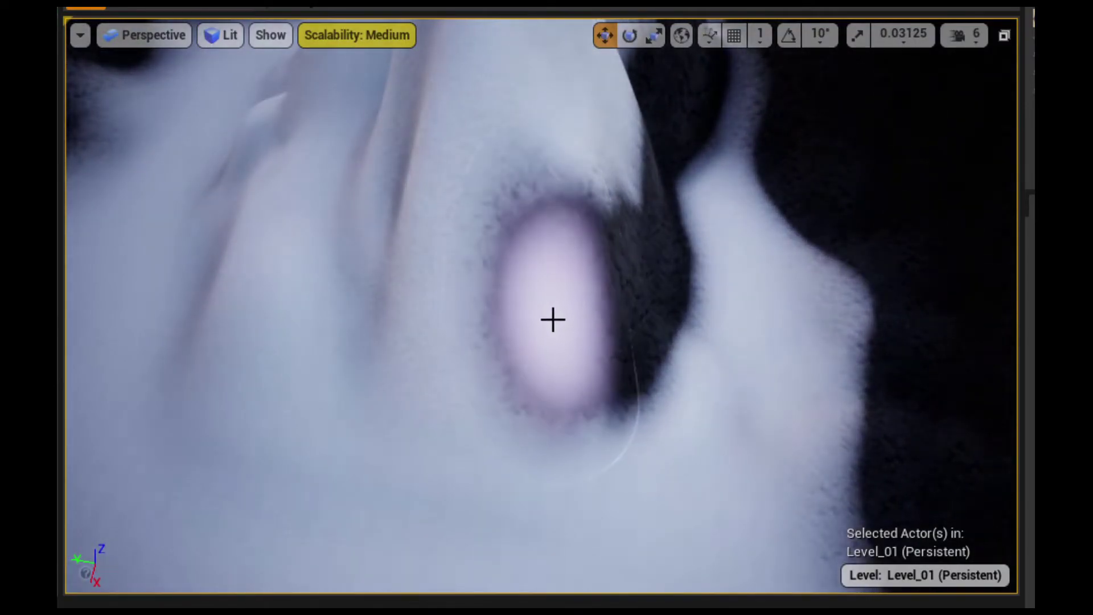
pyautogui.moveTo(557, 348)
pyautogui.mouseDown()
pyautogui.moveTo(539, 129)
pyautogui.moveTo(617, 139)
pyautogui.mouseUp()
pyautogui.moveTo(617, 139)
pyautogui.mouseDown(button='right')
pyautogui.moveTo(654, 171)
pyautogui.moveTo(569, 257)
pyautogui.moveTo(665, 145)
pyautogui.mouseUp(button='right')
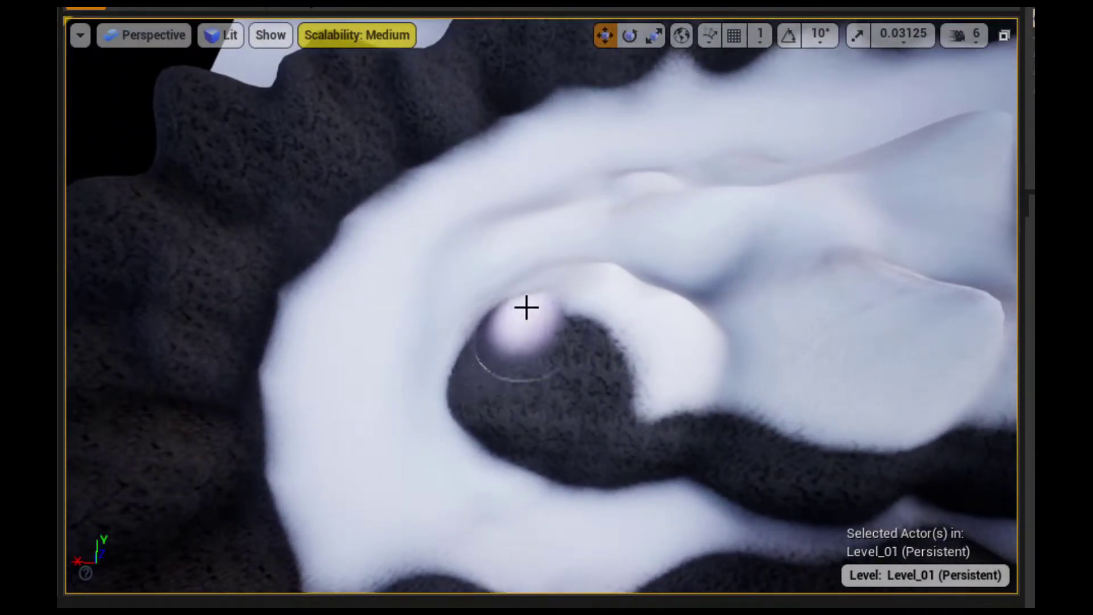
pyautogui.click(708, 292)
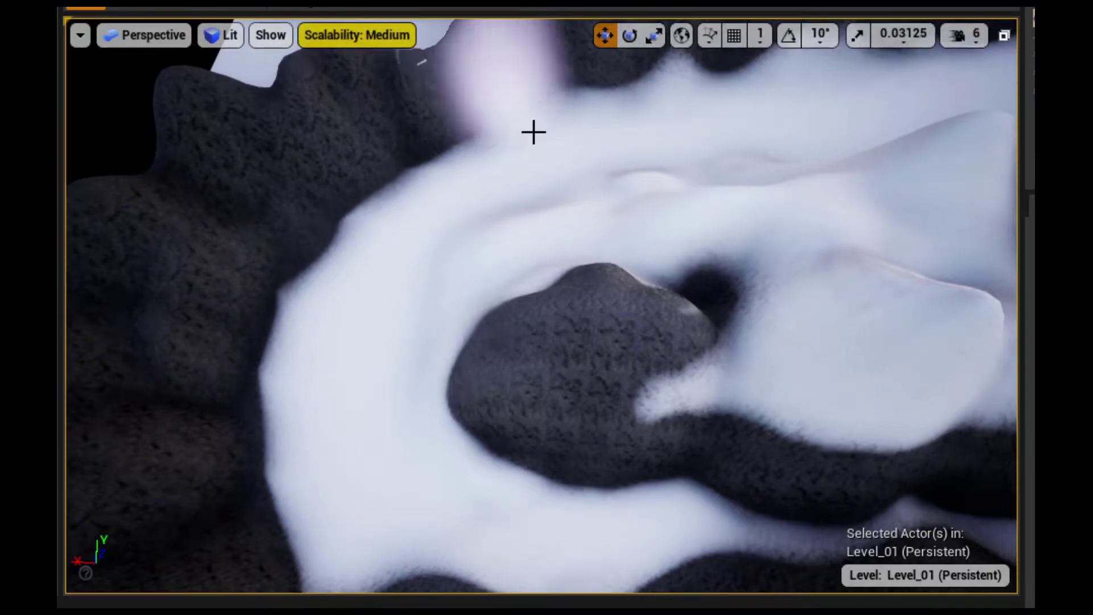
pyautogui.moveTo(646, 310)
pyautogui.mouseDown()
pyautogui.moveTo(803, 331)
pyautogui.moveTo(973, 315)
pyautogui.mouseUp()
pyautogui.moveTo(974, 315)
pyautogui.mouseDown(button='right')
pyautogui.moveTo(939, 341)
pyautogui.moveTo(939, 365)
pyautogui.moveTo(1010, 246)
pyautogui.mouseUp(button='right')
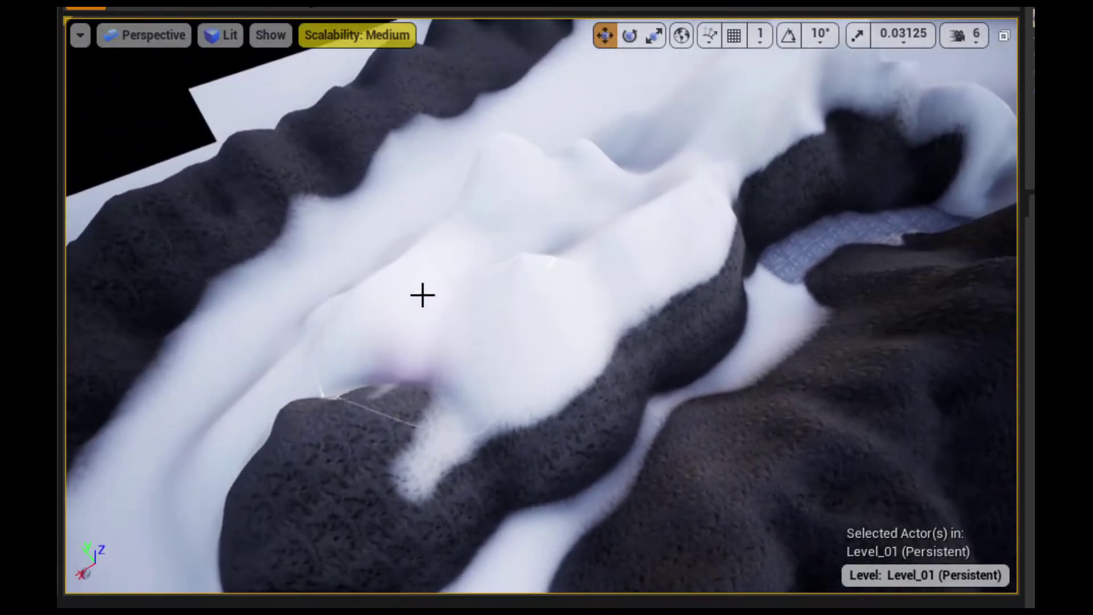
# Replace snow with rock on the mound and darken the ridge flank
pyautogui.moveTo(484, 295); pyautogui.dragTo(490, 309)
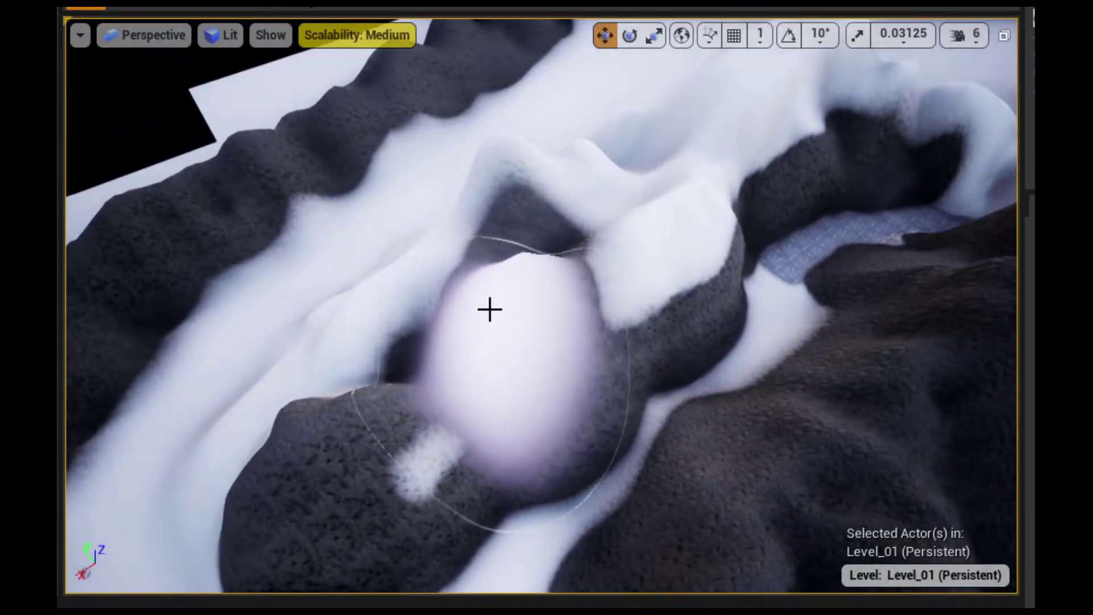
pyautogui.moveTo(439, 344)
pyautogui.mouseDown()
pyautogui.moveTo(567, 215)
pyautogui.moveTo(601, 246)
pyautogui.moveTo(651, 190)
pyautogui.moveTo(667, 198)
pyautogui.moveTo(680, 185)
pyautogui.moveTo(678, 173)
pyautogui.mouseUp()
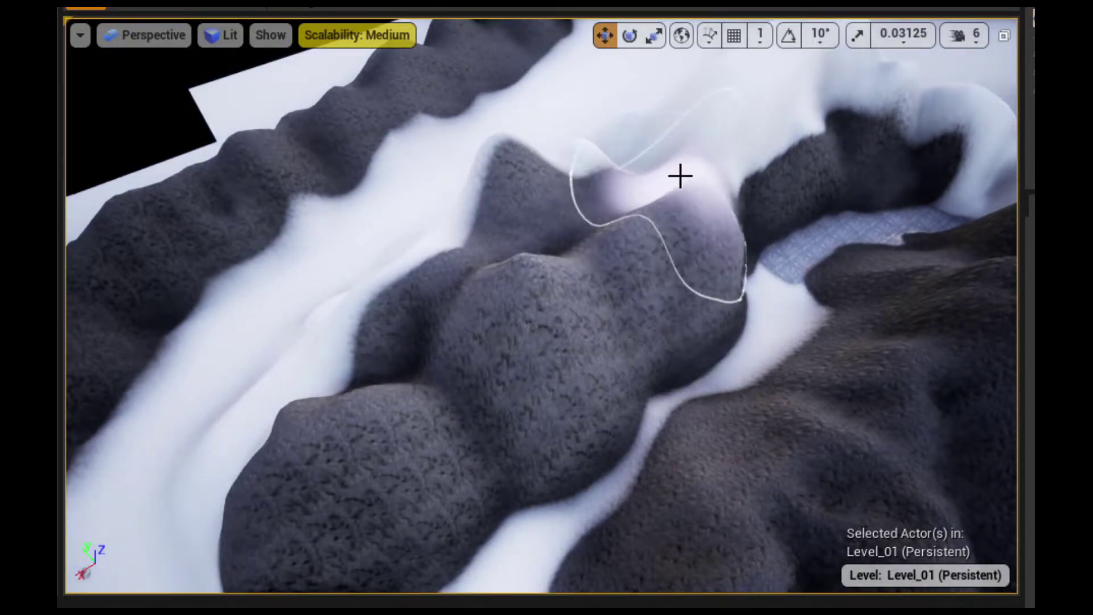
pyautogui.moveTo(678, 173); pyautogui.dragTo(678, 239, button='right')
pyautogui.moveTo(479, 268)
pyautogui.mouseDown(button='right')
pyautogui.moveTo(479, 302)
pyautogui.moveTo(479, 267)
pyautogui.mouseUp(button='right')
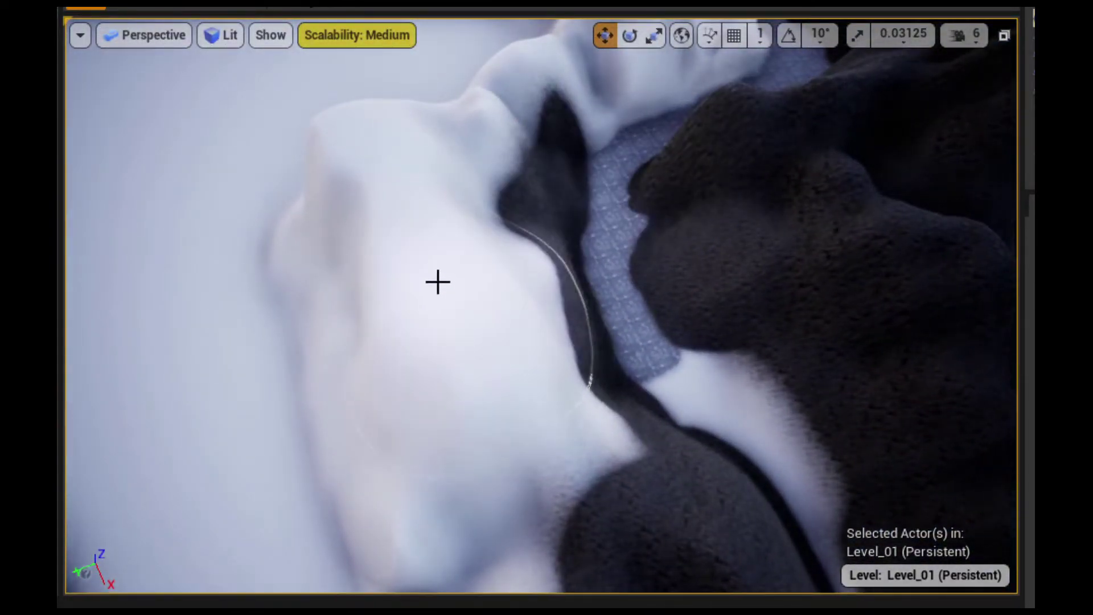
pyautogui.moveTo(479, 426)
pyautogui.mouseDown()
pyautogui.moveTo(534, 486)
pyautogui.moveTo(511, 431)
pyautogui.mouseUp()
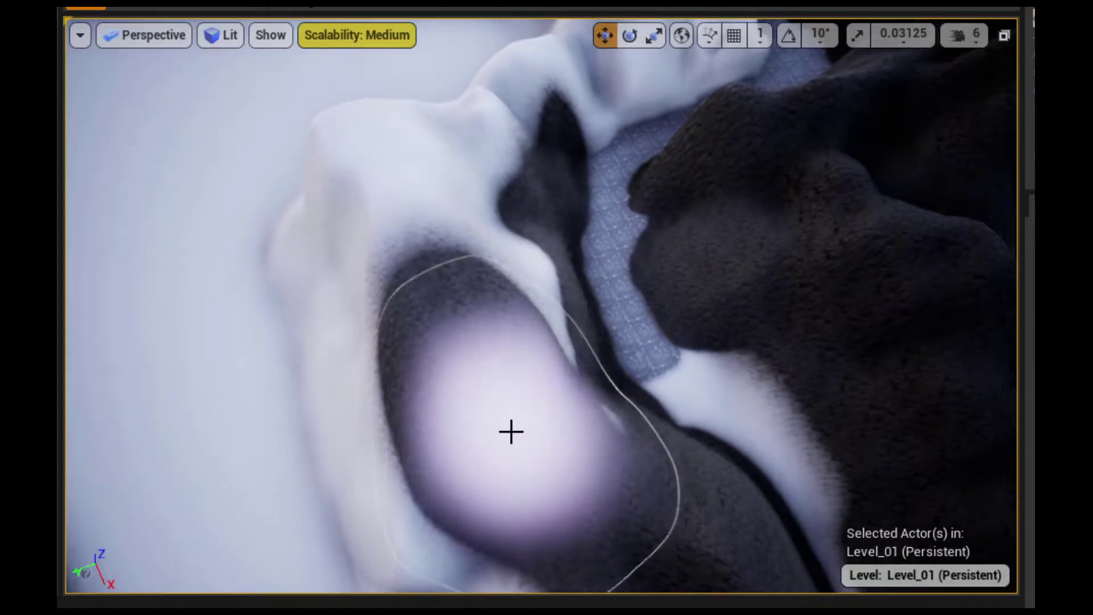
pyautogui.moveTo(490, 266)
pyautogui.mouseDown()
pyautogui.moveTo(447, 165)
pyautogui.moveTo(360, 172)
pyautogui.moveTo(368, 283)
pyautogui.mouseUp()
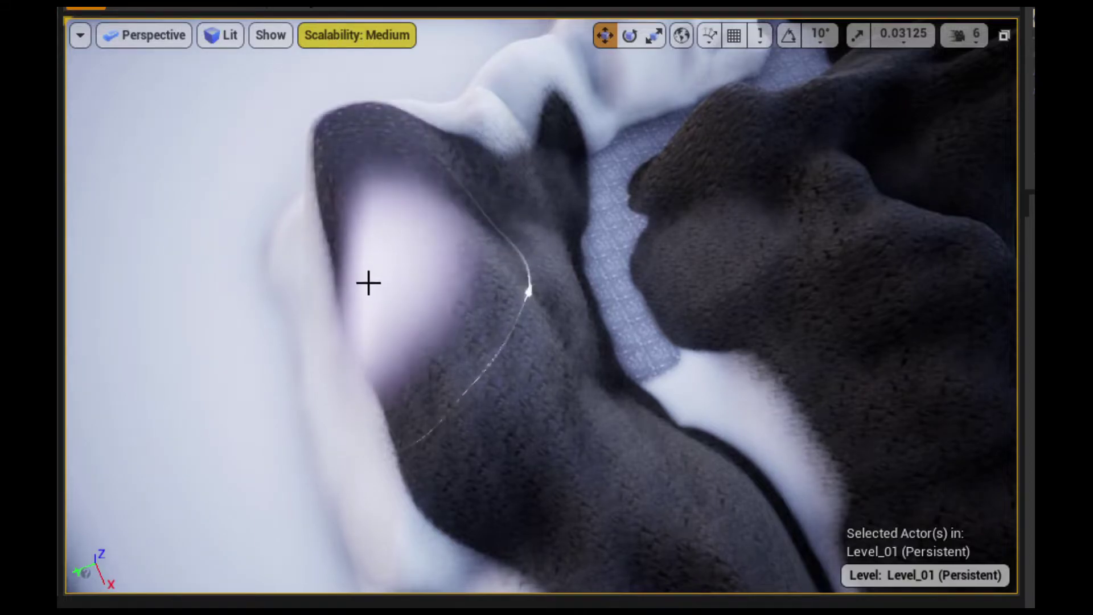
# Cover the white slope and paint rock down-left from the rock tip
pyautogui.moveTo(464, 576); pyautogui.dragTo(352, 558, button='right')
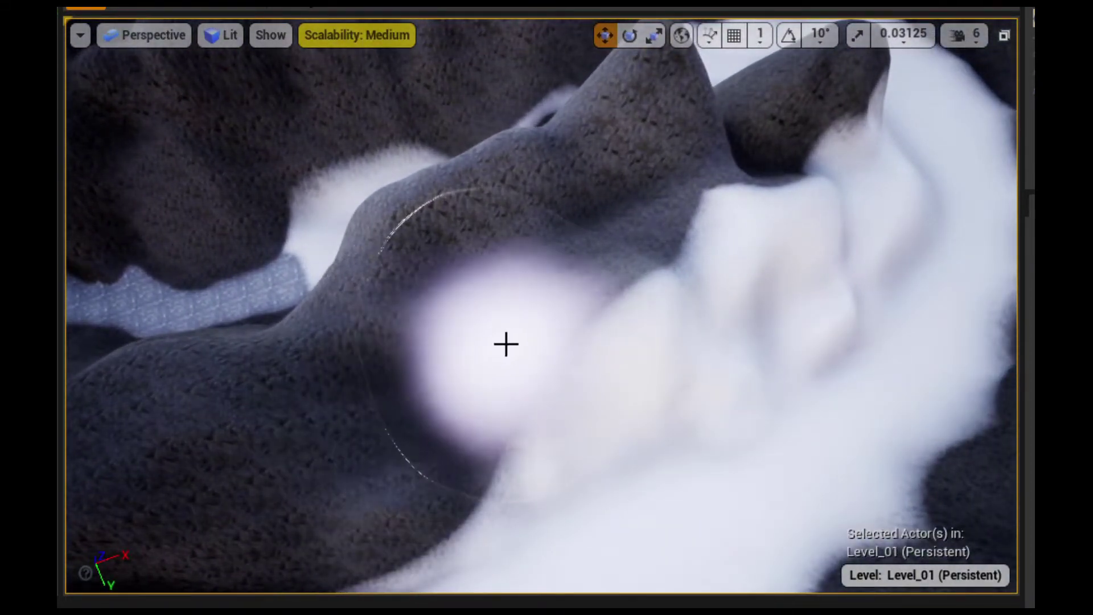
pyautogui.moveTo(638, 322)
pyautogui.mouseDown()
pyautogui.moveTo(842, 187)
pyautogui.moveTo(603, 377)
pyautogui.moveTo(567, 419)
pyautogui.mouseUp()
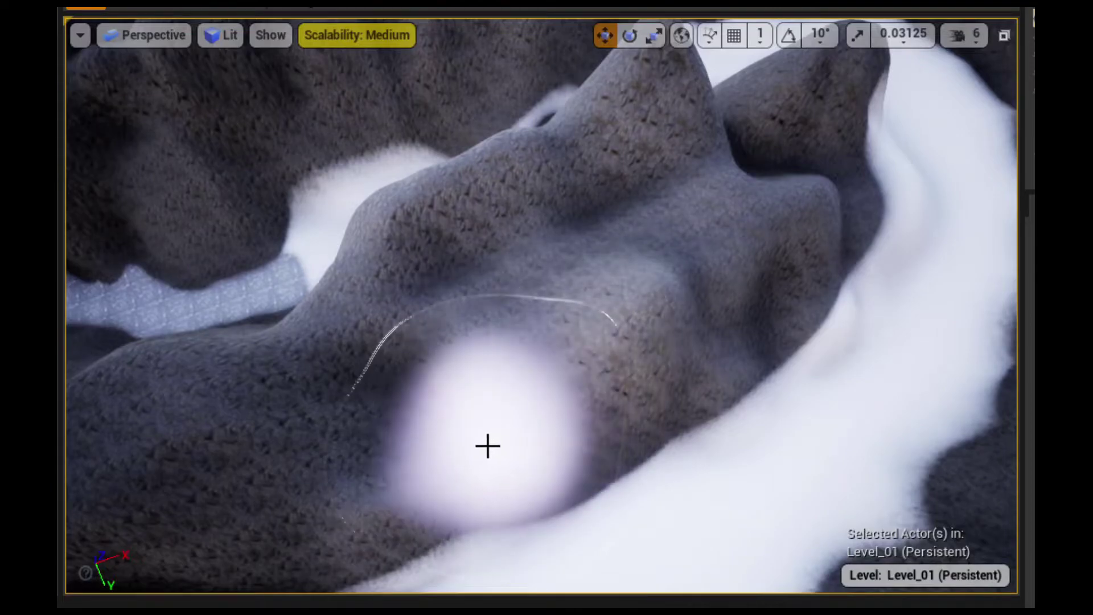
pyautogui.moveTo(487, 445); pyautogui.dragTo(487, 445, button='right')
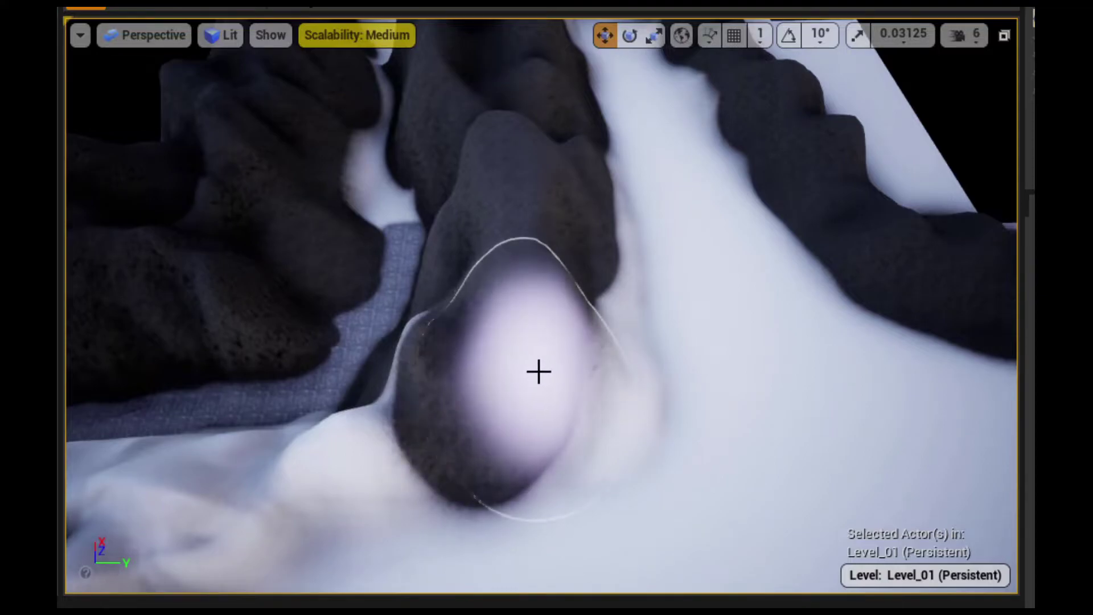
pyautogui.moveTo(560, 373); pyautogui.dragTo(558, 371, button='right')
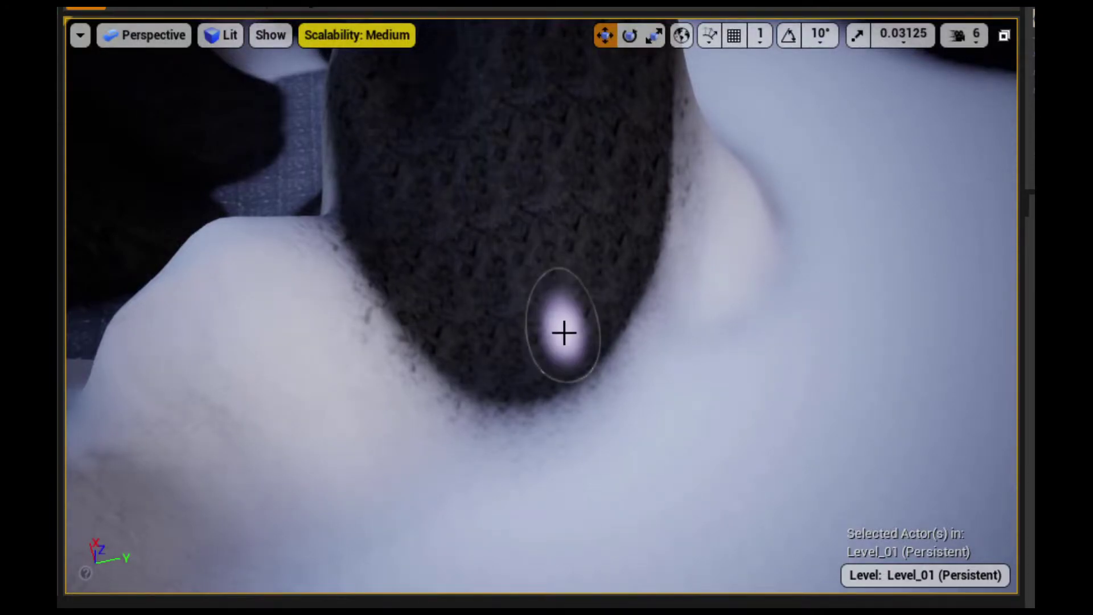
pyautogui.moveTo(514, 380); pyautogui.dragTo(398, 402)
pyautogui.moveTo(315, 465)
pyautogui.mouseDown()
pyautogui.moveTo(215, 539)
pyautogui.moveTo(251, 501)
pyautogui.mouseUp()
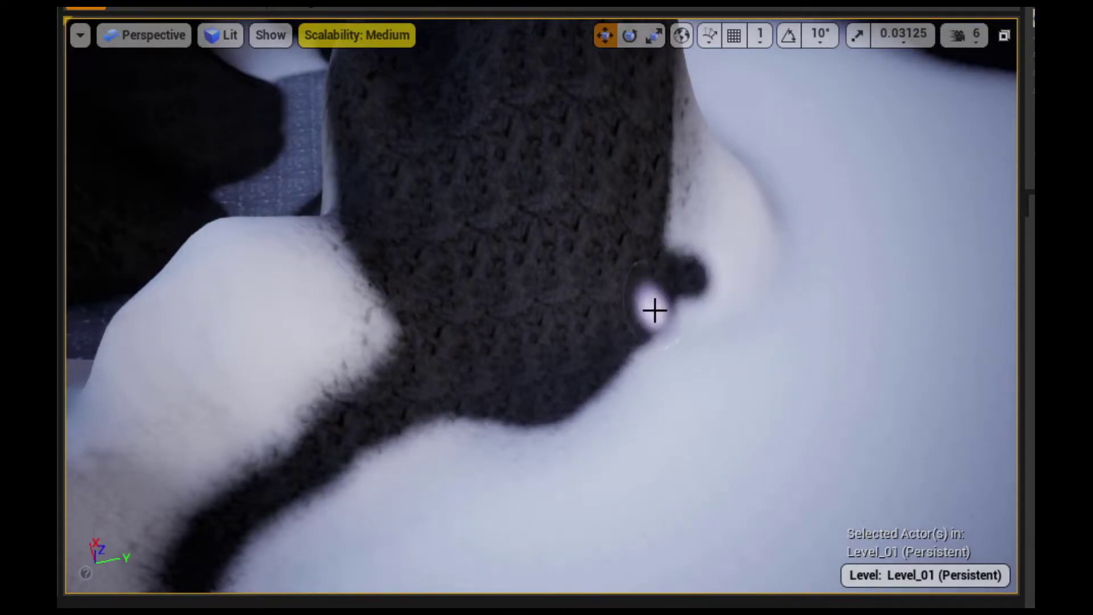
# Paint a rock strip leftward across the snow at the slope base
pyautogui.moveTo(768, 265)
pyautogui.mouseDown(button='right')
pyautogui.moveTo(683, 285)
pyautogui.moveTo(108, 137)
pyautogui.mouseUp(button='right')
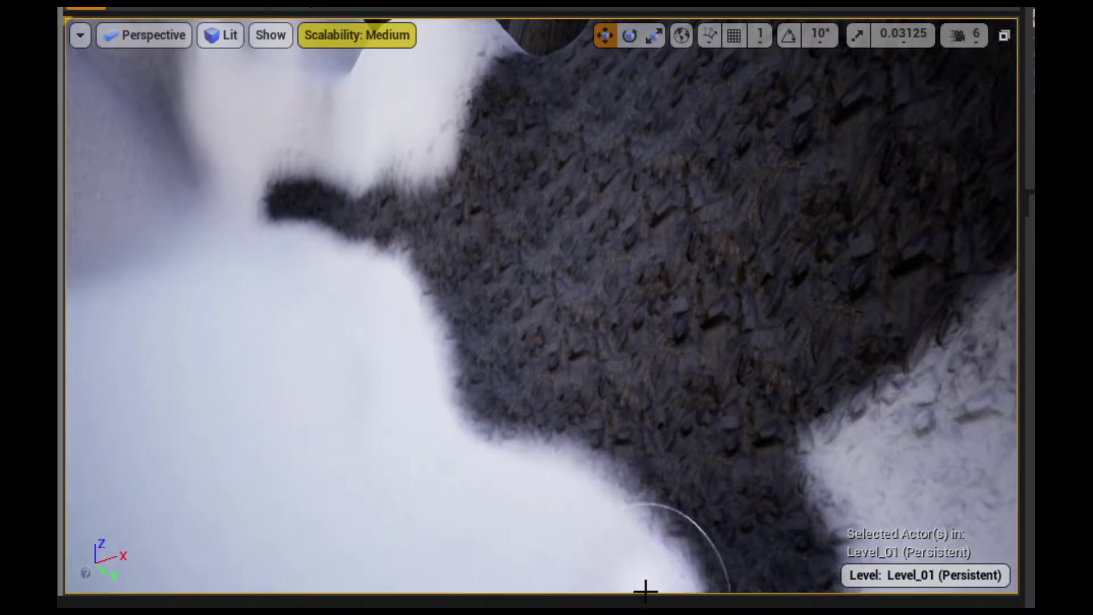
pyautogui.moveTo(646, 590); pyautogui.dragTo(307, 413, button='right')
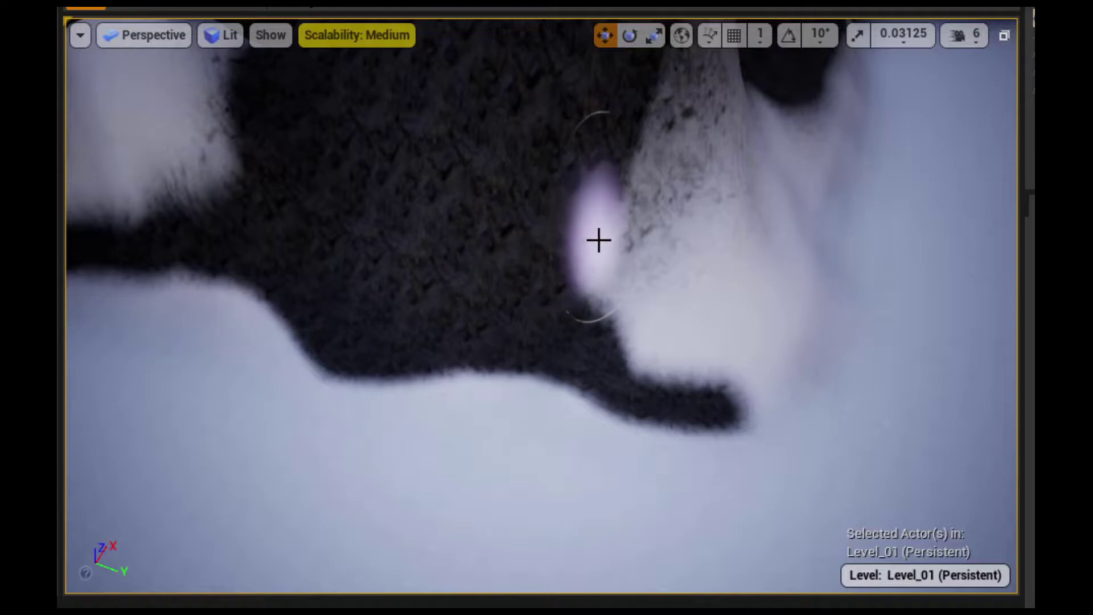
pyautogui.moveTo(599, 240); pyautogui.dragTo(303, 325, button='right')
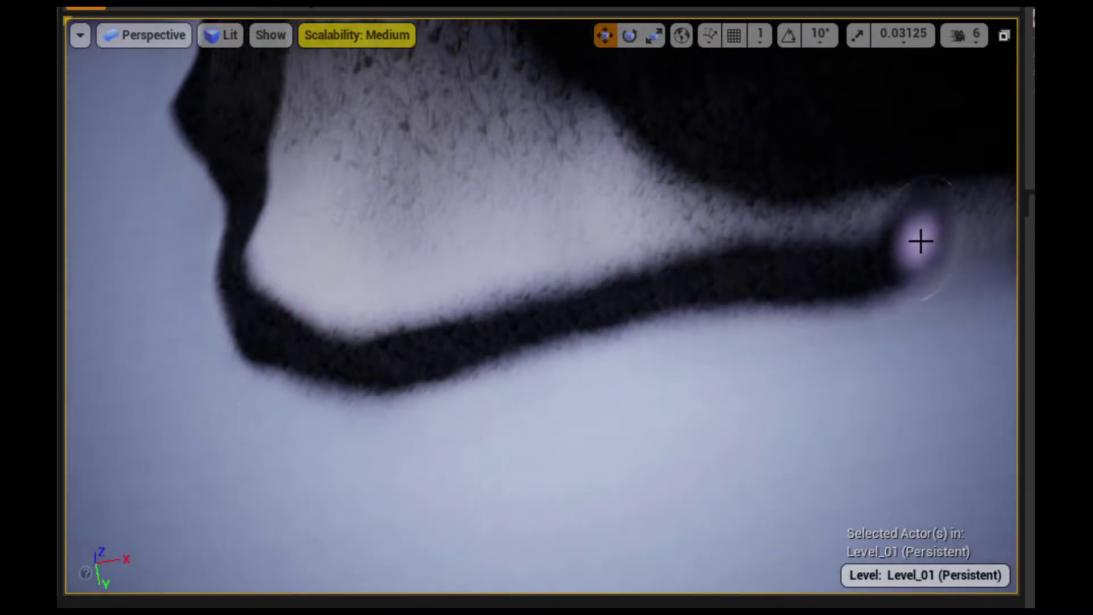
pyautogui.moveTo(921, 241)
pyautogui.mouseDown()
pyautogui.moveTo(727, 220)
pyautogui.moveTo(438, 300)
pyautogui.moveTo(288, 260)
pyautogui.moveTo(715, 244)
pyautogui.moveTo(371, 283)
pyautogui.mouseUp()
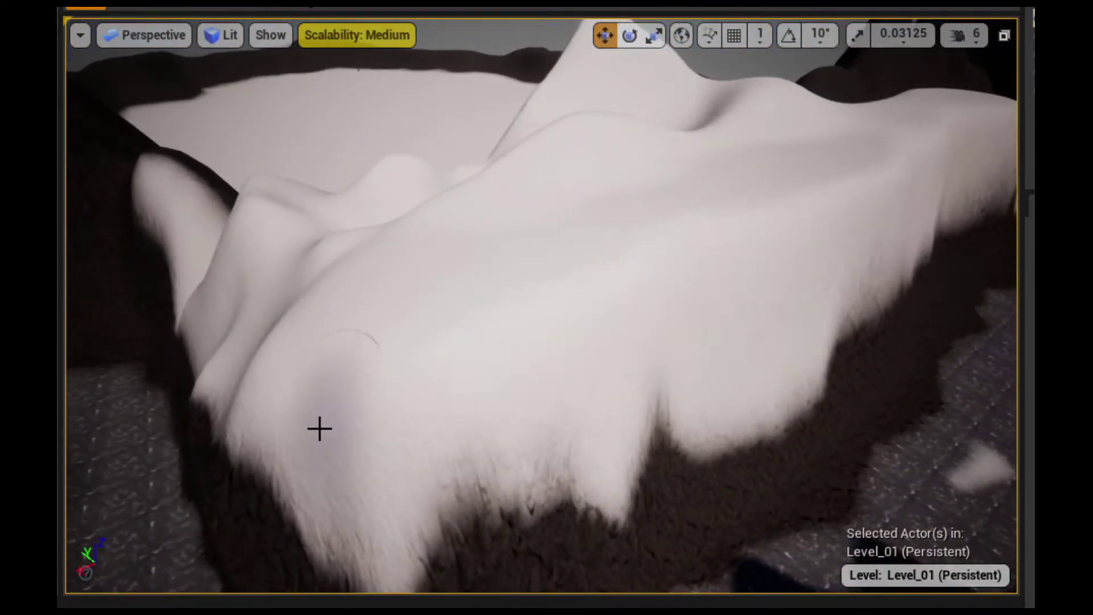
# Paint rock across the snowy cliff face, stroking up-right and down-left along the cliff
pyautogui.moveTo(449, 455)
pyautogui.mouseDown()
pyautogui.moveTo(656, 323)
pyautogui.moveTo(519, 468)
pyautogui.mouseUp()
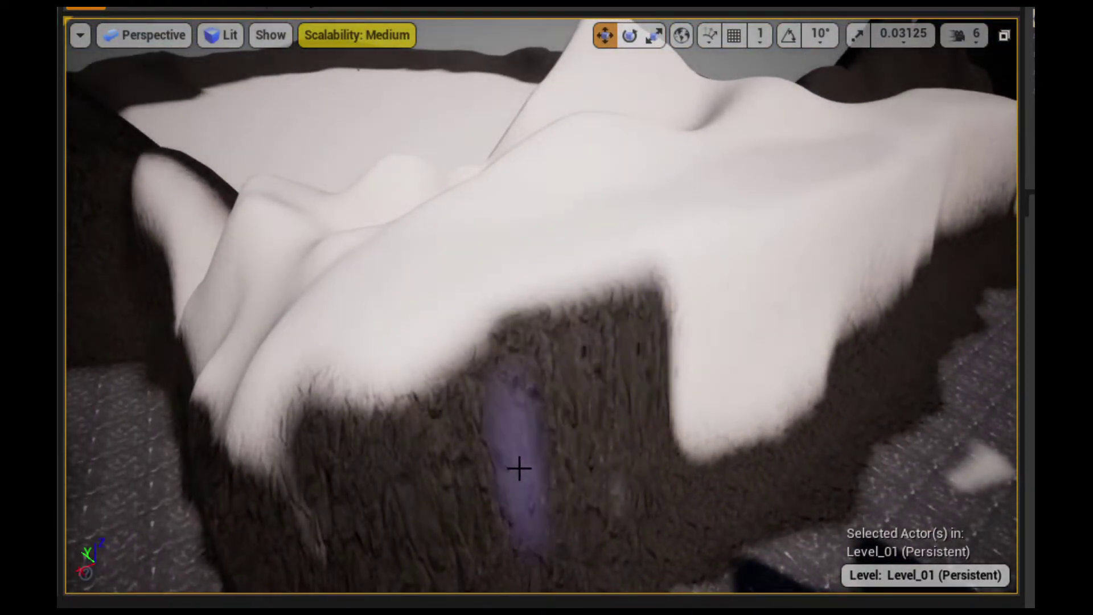
pyautogui.moveTo(471, 471); pyautogui.dragTo(512, 467, button='right')
pyautogui.moveTo(507, 475); pyautogui.dragTo(752, 297)
pyautogui.moveTo(685, 239); pyautogui.dragTo(495, 349)
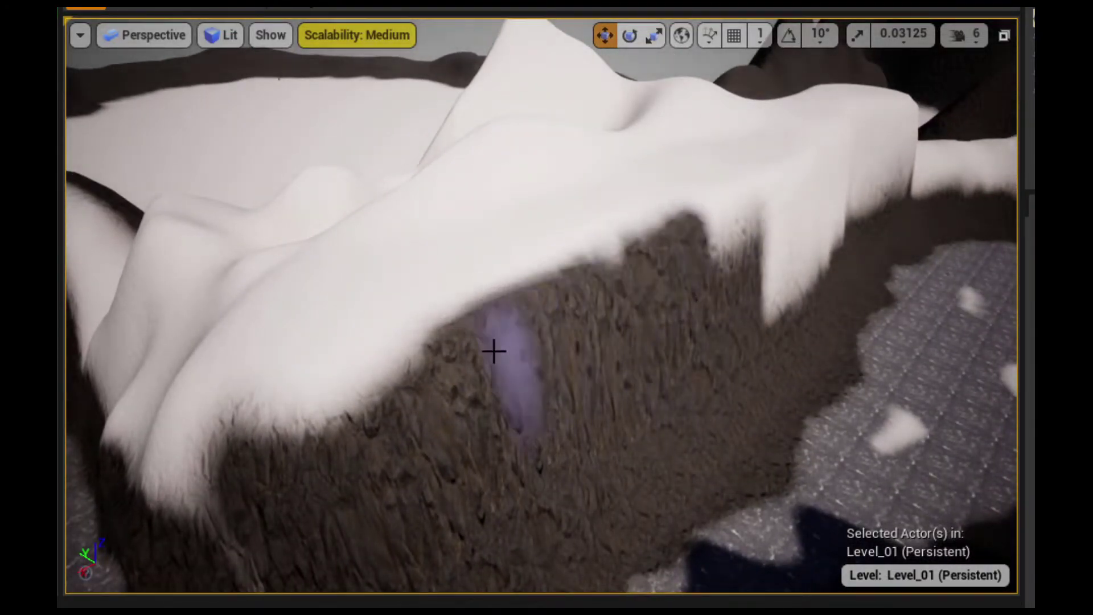
pyautogui.moveTo(512, 365); pyautogui.dragTo(537, 380, button='right')
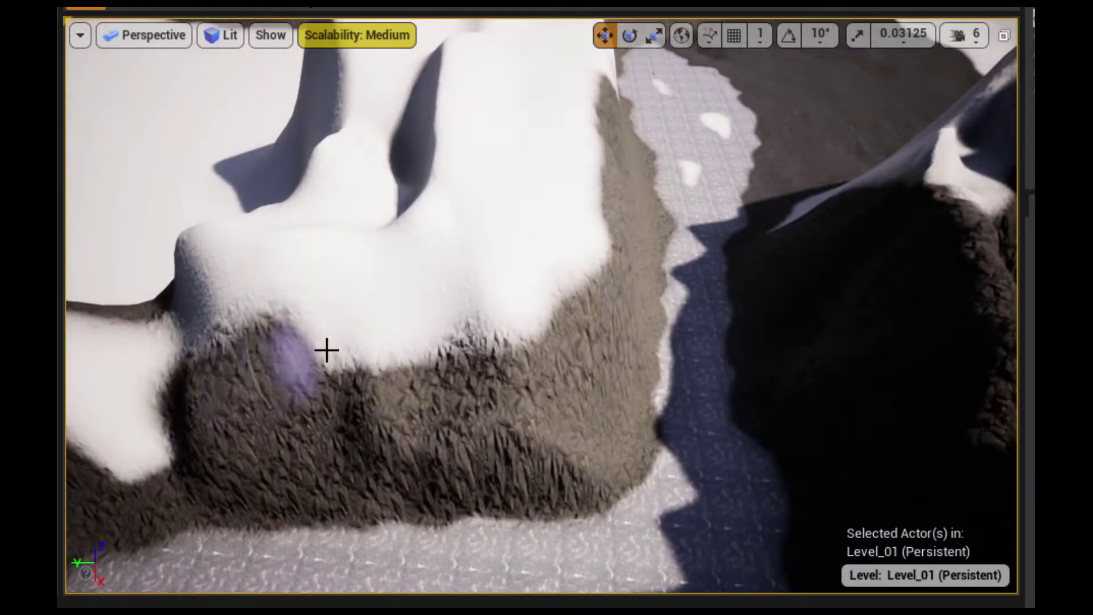
pyautogui.moveTo(327, 350); pyautogui.dragTo(528, 334)
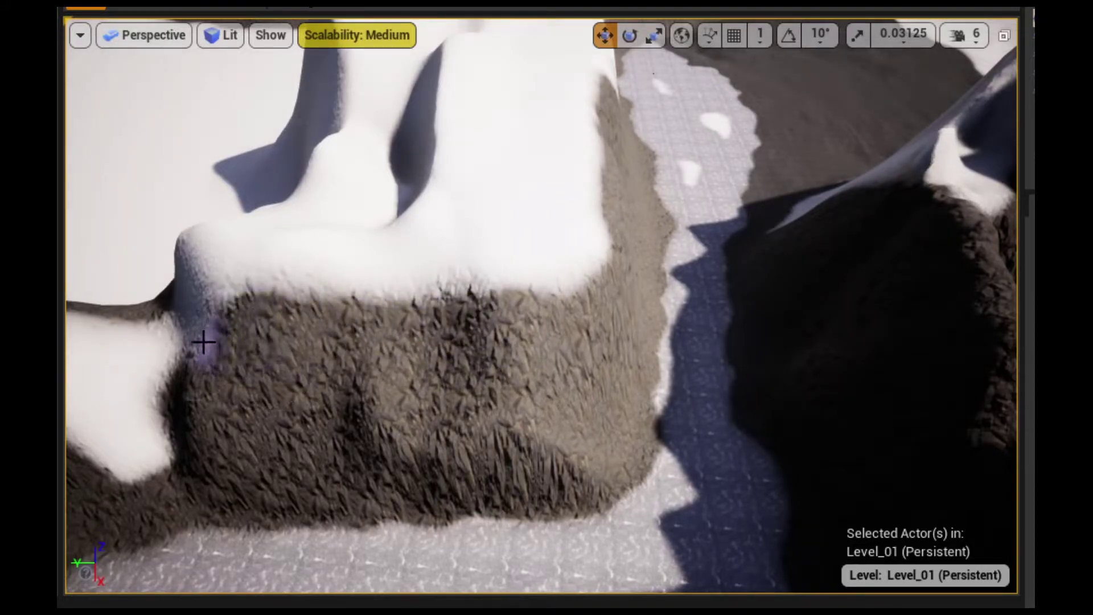
pyautogui.moveTo(587, 196); pyautogui.dragTo(346, 193, button='right')
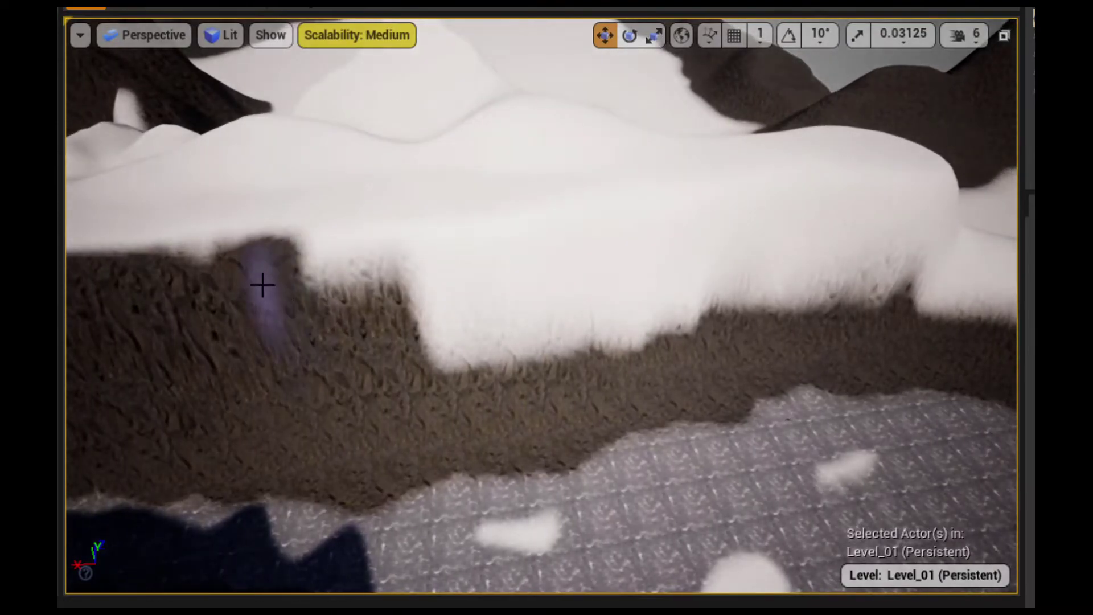
pyautogui.moveTo(460, 254); pyautogui.dragTo(683, 239)
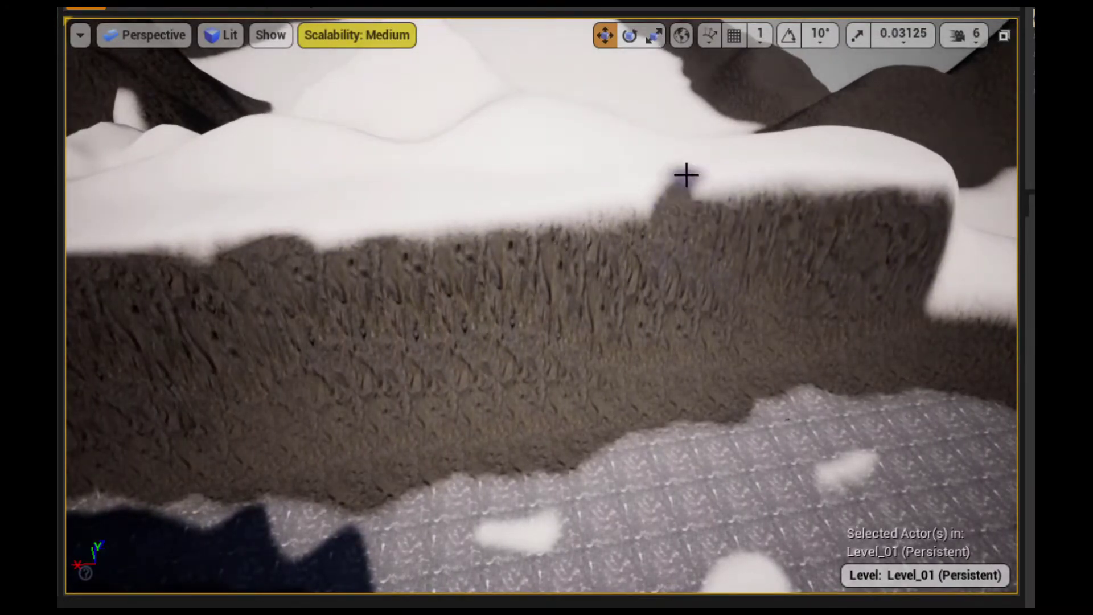
# Paint bare rock over the snow along the top of the rock ridge
pyautogui.moveTo(686, 174)
pyautogui.mouseDown(button='right')
pyautogui.moveTo(655, 274)
pyautogui.moveTo(568, 292)
pyautogui.mouseUp(button='right')
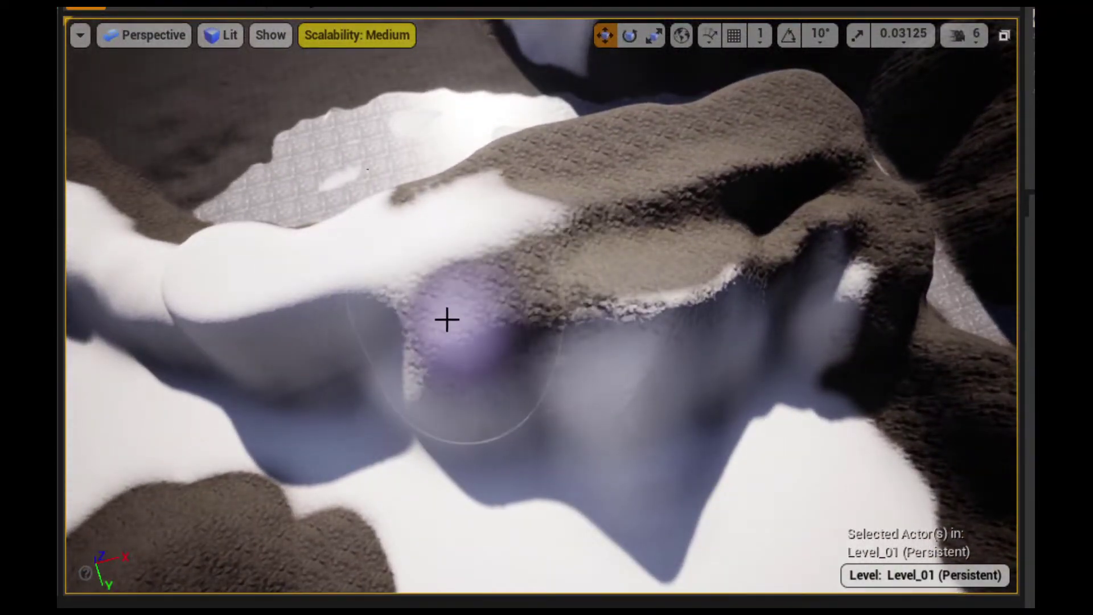
pyautogui.moveTo(447, 320); pyautogui.dragTo(336, 284)
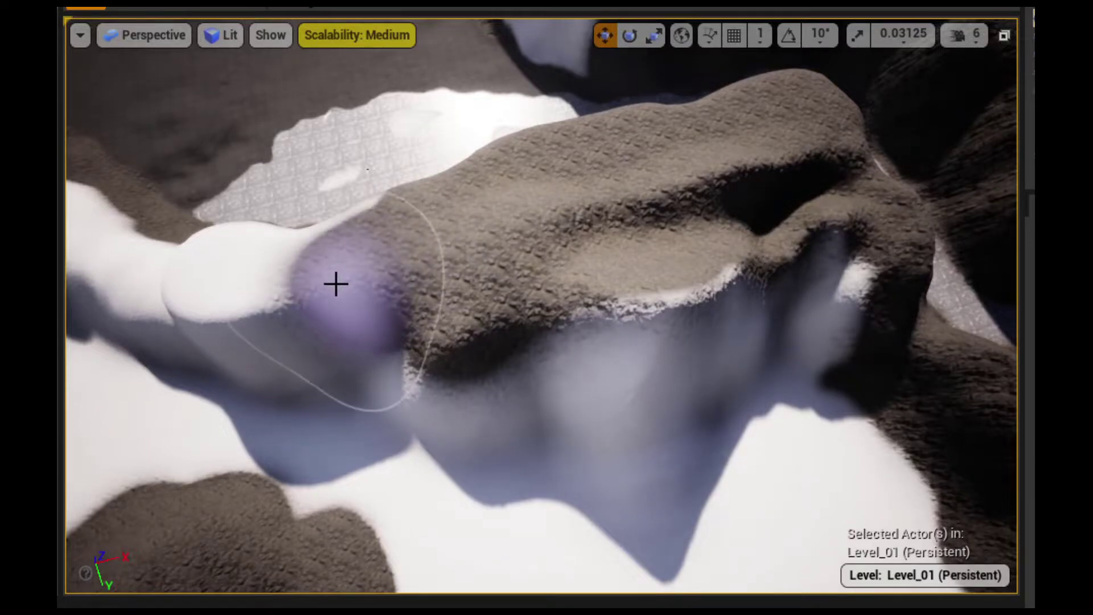
pyautogui.moveTo(254, 298)
pyautogui.mouseDown(button='right')
pyautogui.moveTo(296, 318)
pyautogui.moveTo(398, 309)
pyautogui.mouseUp(button='right')
pyautogui.moveTo(398, 310)
pyautogui.mouseDown()
pyautogui.moveTo(580, 318)
pyautogui.moveTo(319, 393)
pyautogui.mouseUp()
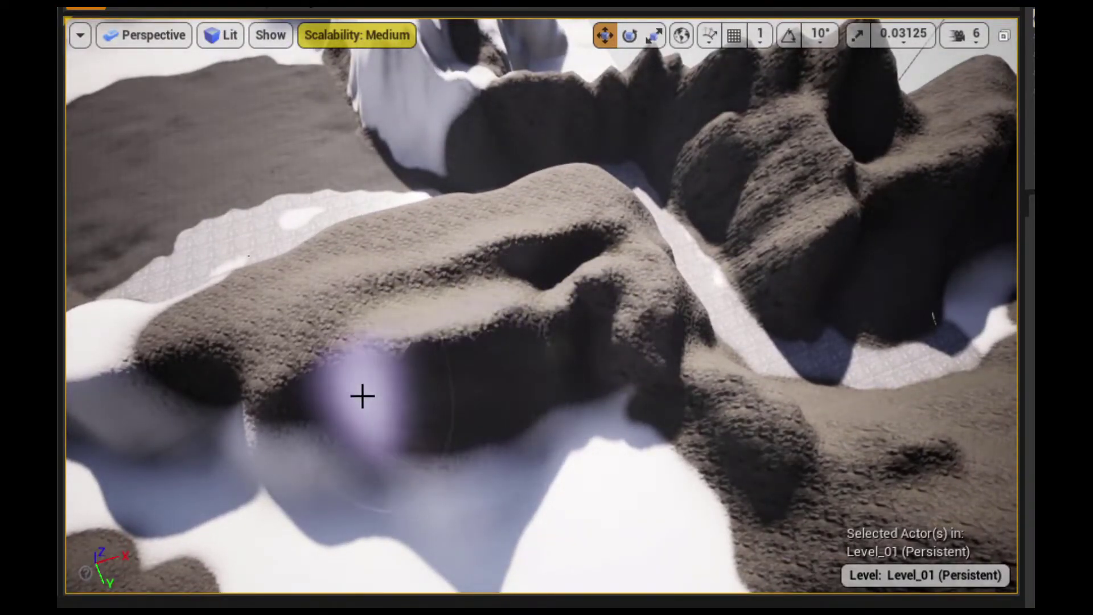
pyautogui.moveTo(262, 415)
pyautogui.mouseDown(button='right')
pyautogui.moveTo(308, 398)
pyautogui.moveTo(296, 265)
pyautogui.mouseUp(button='right')
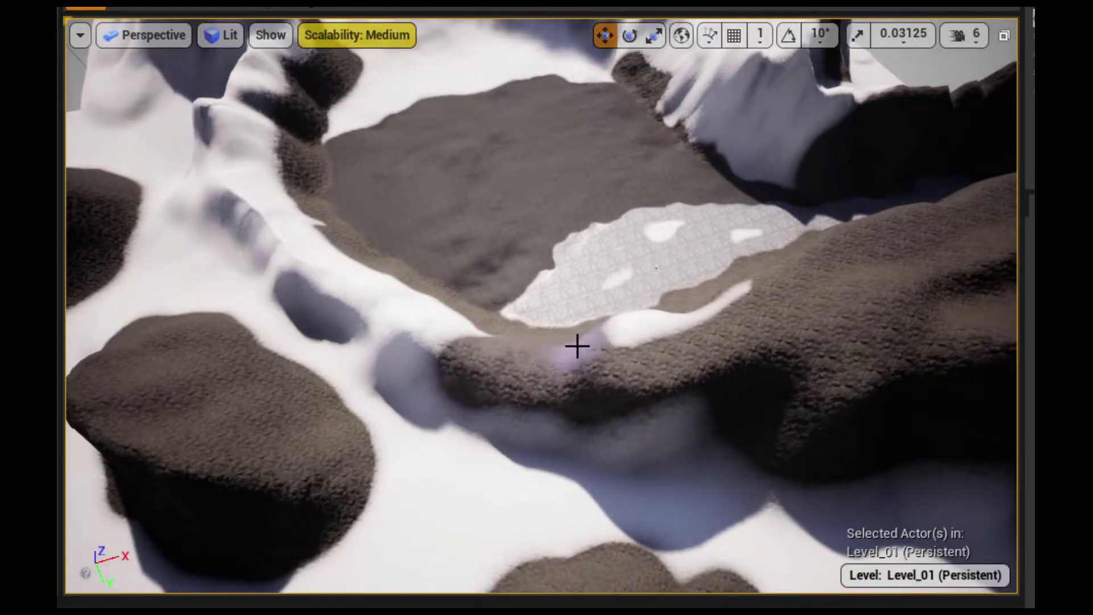
# Paint rock over the rocks beside the ice patch, exposing the ridge's lower face
pyautogui.moveTo(584, 355)
pyautogui.mouseDown(button='right')
pyautogui.moveTo(584, 319)
pyautogui.moveTo(658, 319)
pyautogui.mouseUp(button='right')
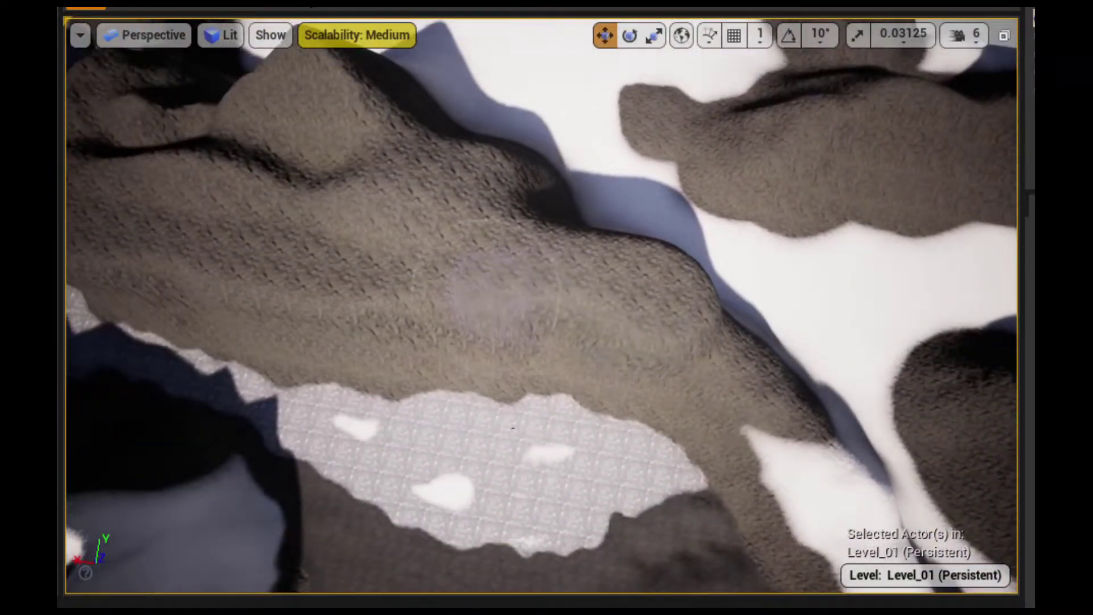
pyautogui.moveTo(501, 296); pyautogui.dragTo(480, 288, button='right')
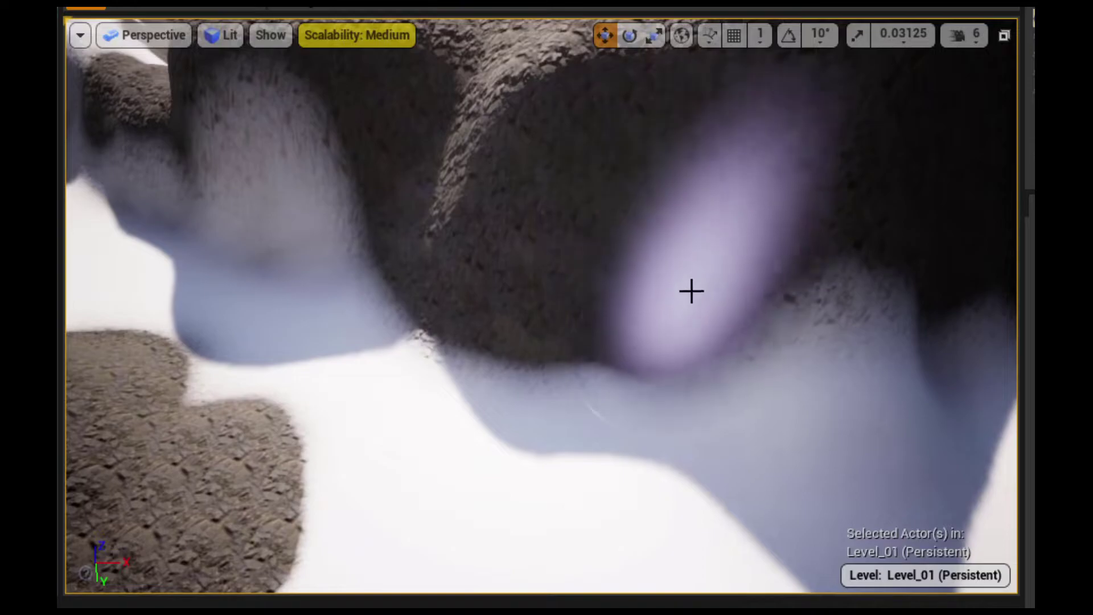
pyautogui.moveTo(885, 342); pyautogui.dragTo(886, 342, button='right')
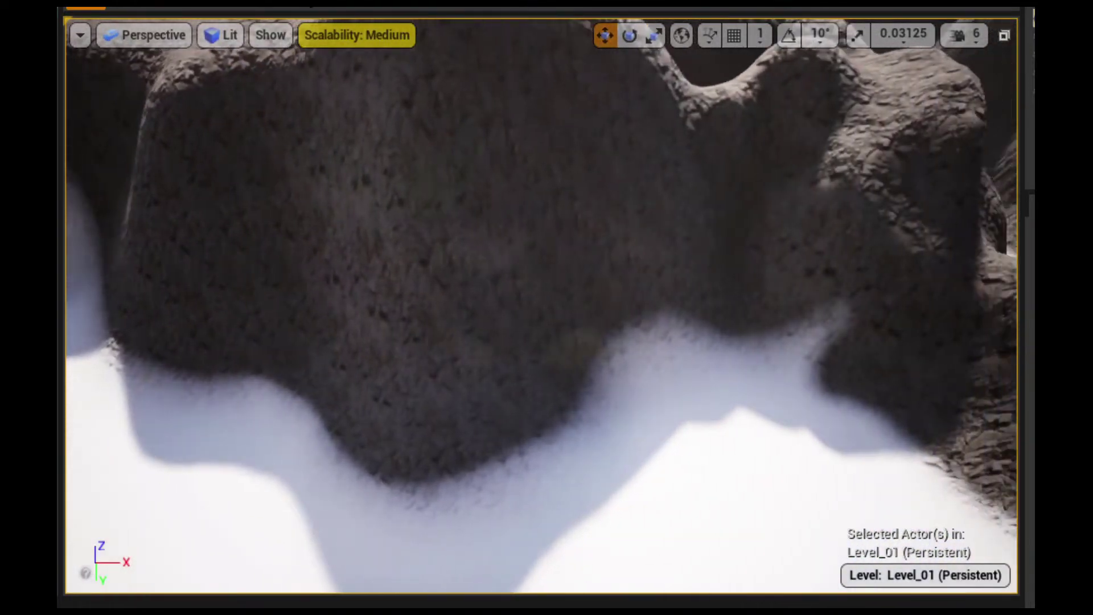
pyautogui.moveTo(499, 355); pyautogui.dragTo(499, 354, button='right')
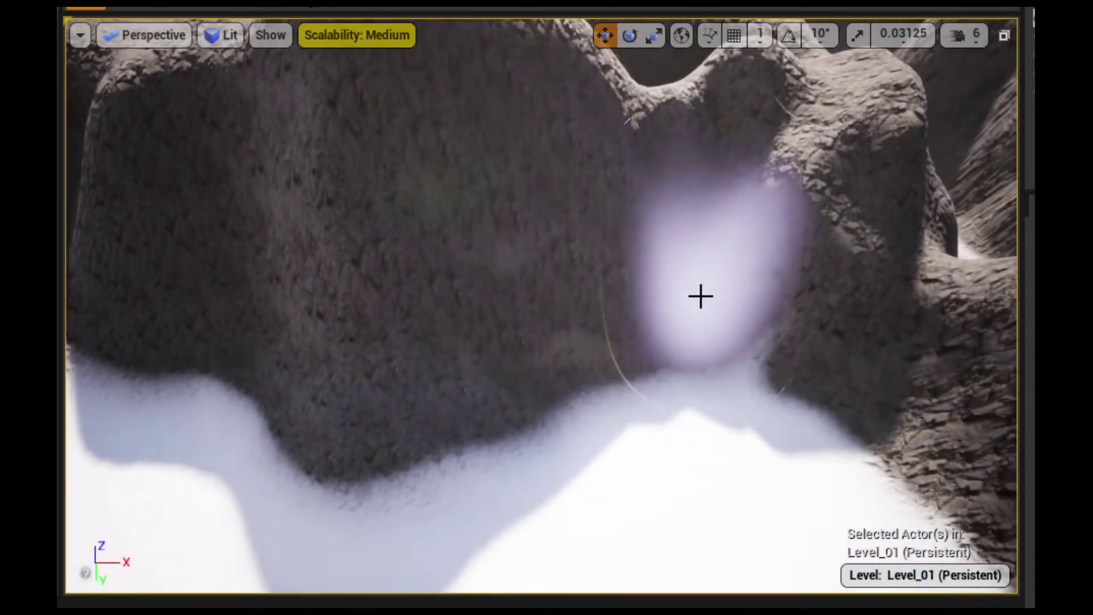
pyautogui.moveTo(647, 288); pyautogui.dragTo(682, 283, button='right')
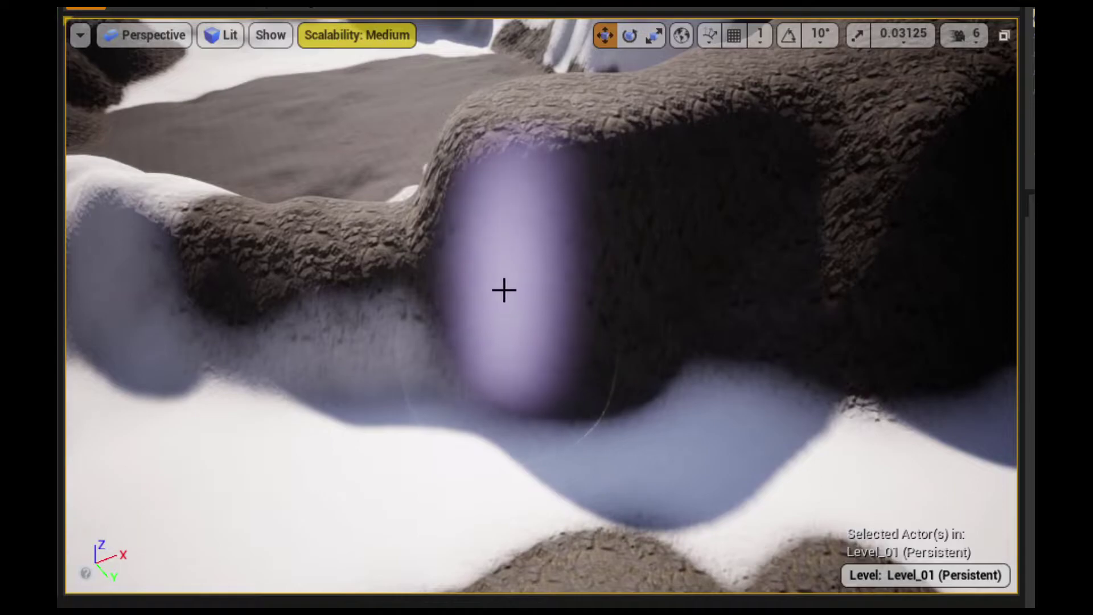
pyautogui.moveTo(504, 291); pyautogui.dragTo(510, 365, button='right')
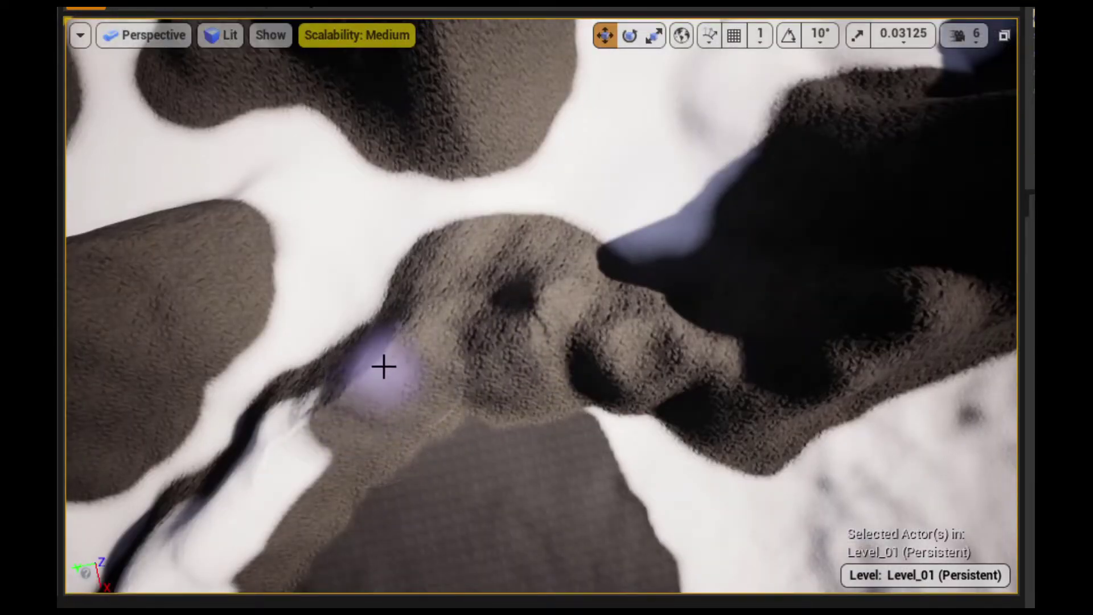
pyautogui.moveTo(384, 366); pyautogui.dragTo(488, 361, button='right')
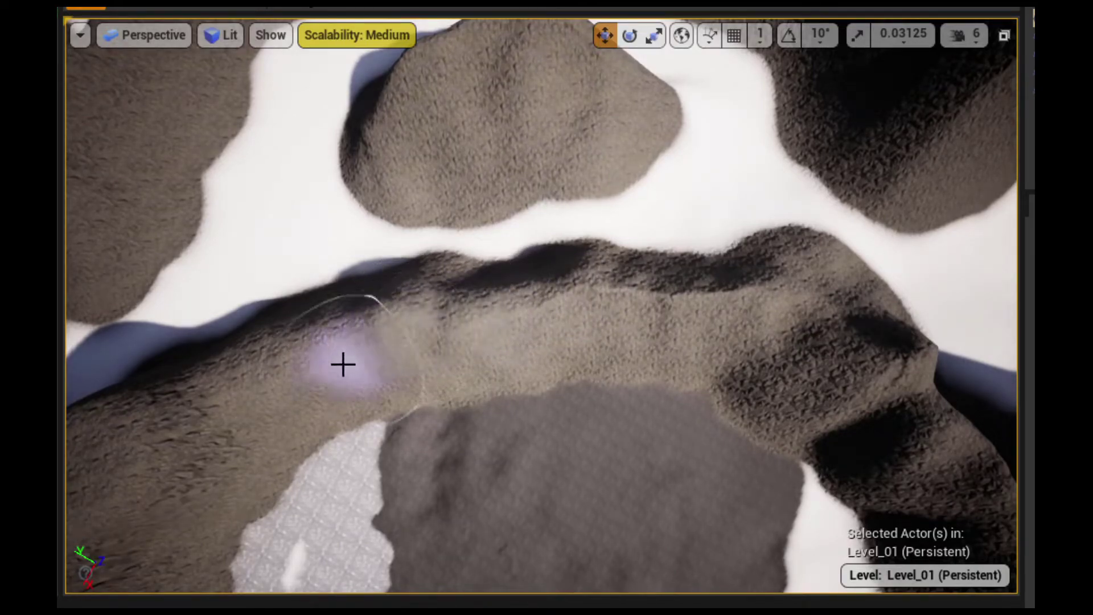
pyautogui.moveTo(343, 364)
pyautogui.mouseDown(button='right')
pyautogui.moveTo(421, 330)
pyautogui.moveTo(638, 432)
pyautogui.moveTo(577, 487)
pyautogui.moveTo(227, 362)
pyautogui.mouseUp(button='right')
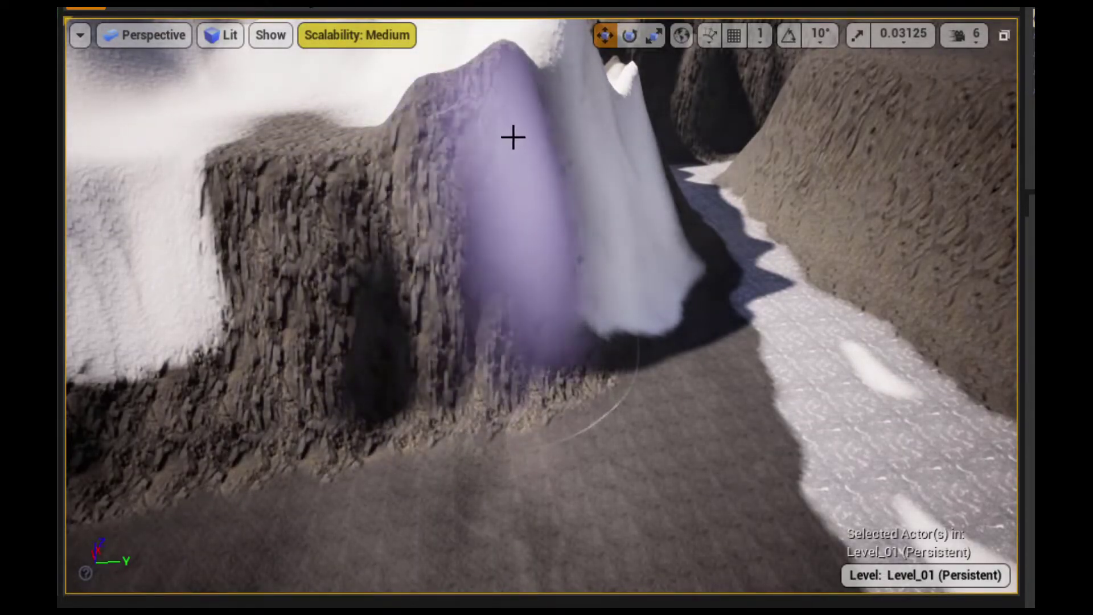
# Brush rock over the steep snowy cliff wall down to the flat pale ground, leaving snow at its base
pyautogui.moveTo(378, 86); pyautogui.dragTo(434, 103, button='right')
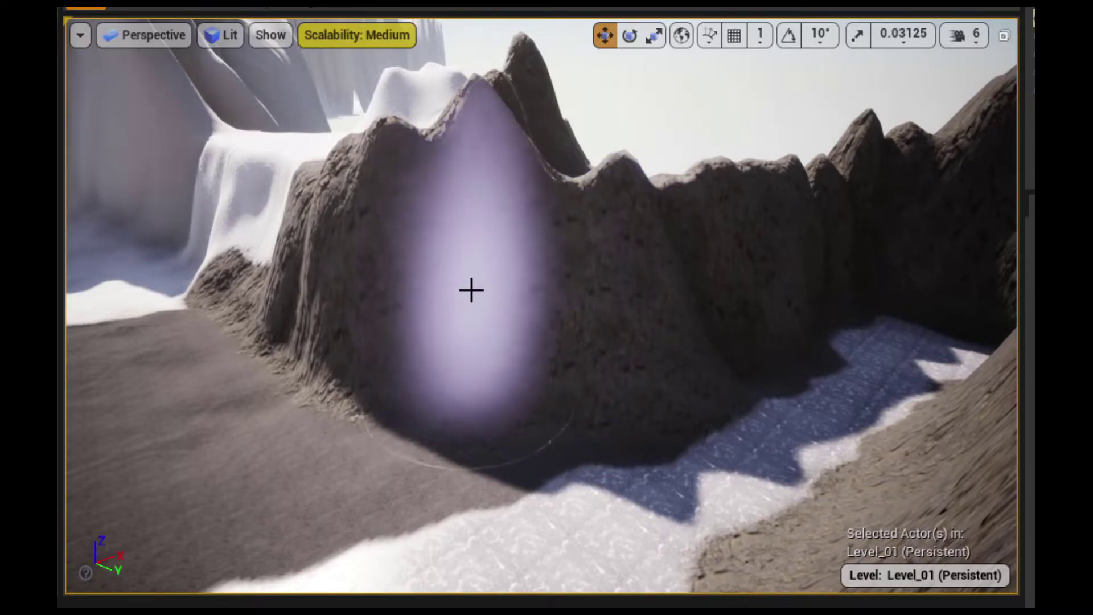
pyautogui.moveTo(612, 265)
pyautogui.mouseDown(button='right')
pyautogui.moveTo(618, 302)
pyautogui.moveTo(588, 244)
pyautogui.mouseUp(button='right')
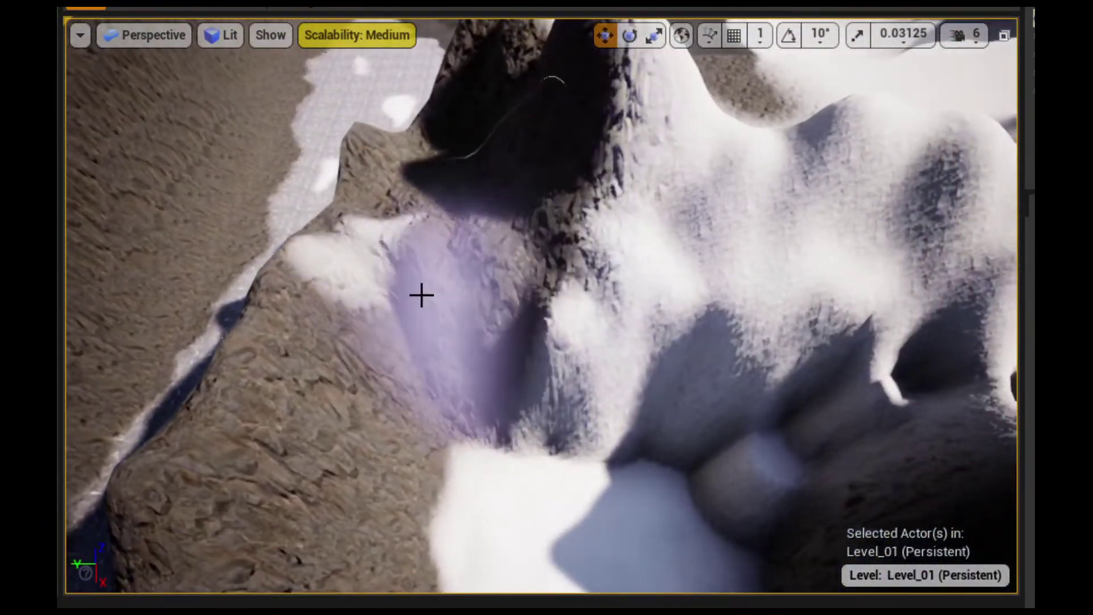
pyautogui.moveTo(416, 296); pyautogui.dragTo(418, 299, button='right')
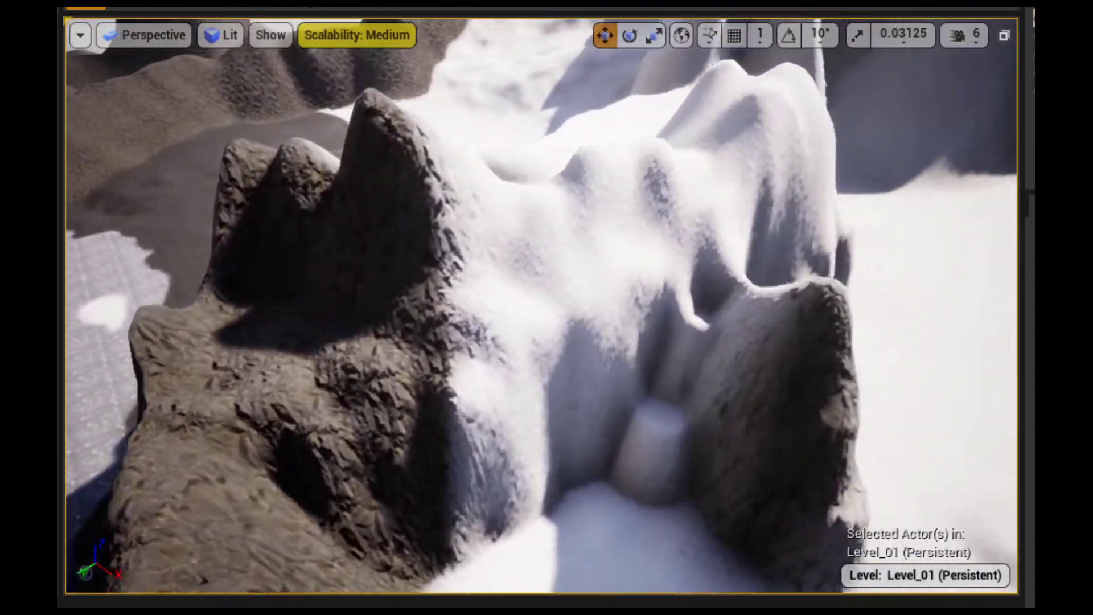
pyautogui.moveTo(231, 382); pyautogui.dragTo(231, 383, button='right')
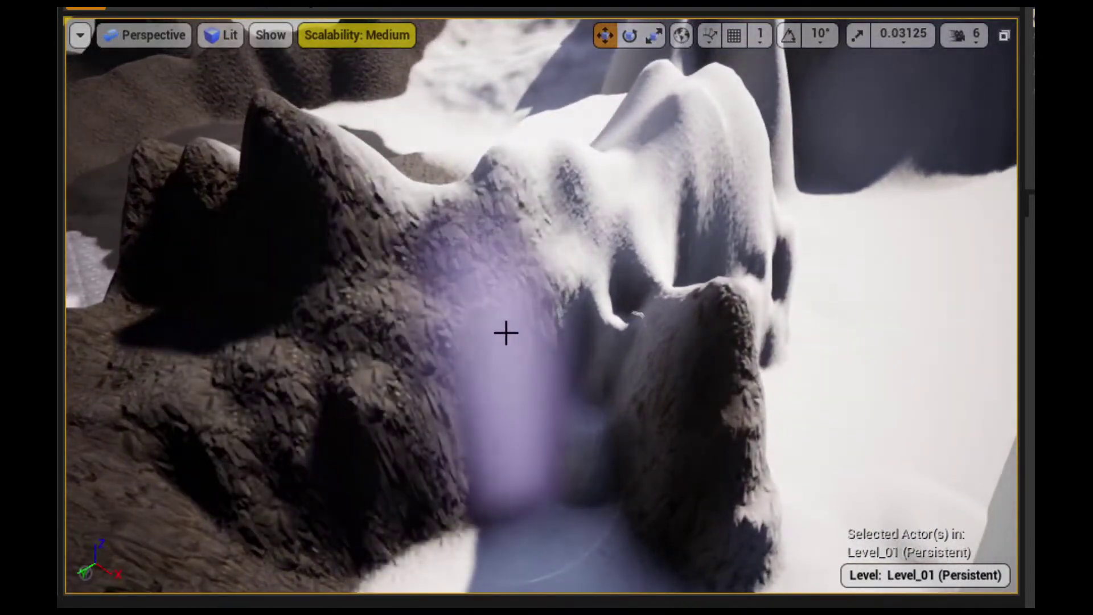
pyautogui.moveTo(583, 371); pyautogui.dragTo(593, 386, button='right')
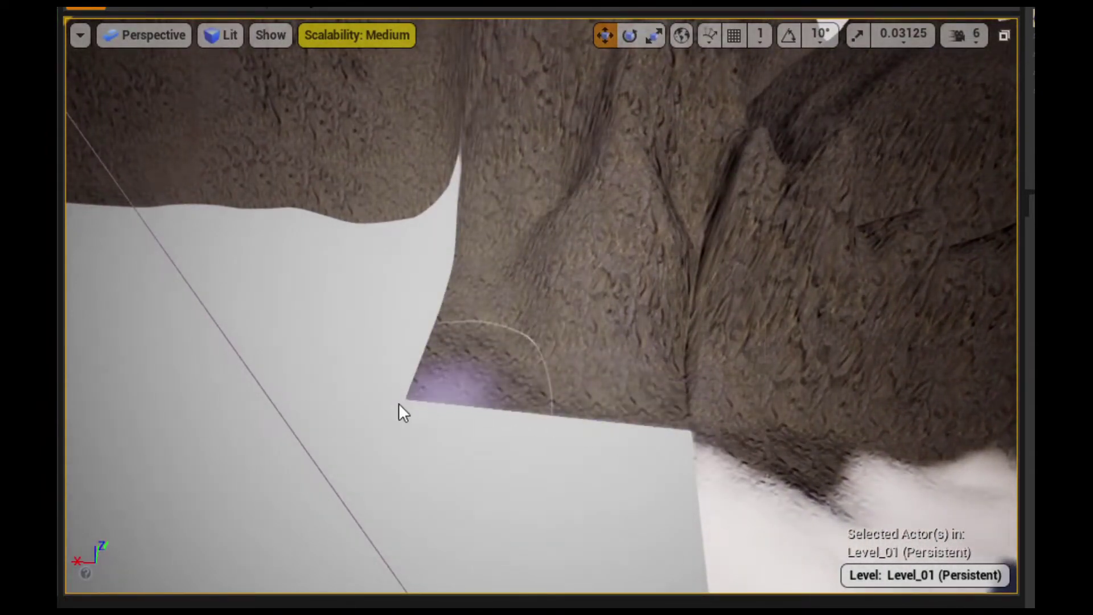
# Paint rock over the white snow patches on the outcrop and the snowy hollow beside the grey slab
pyautogui.moveTo(403, 412); pyautogui.dragTo(406, 416, button='right')
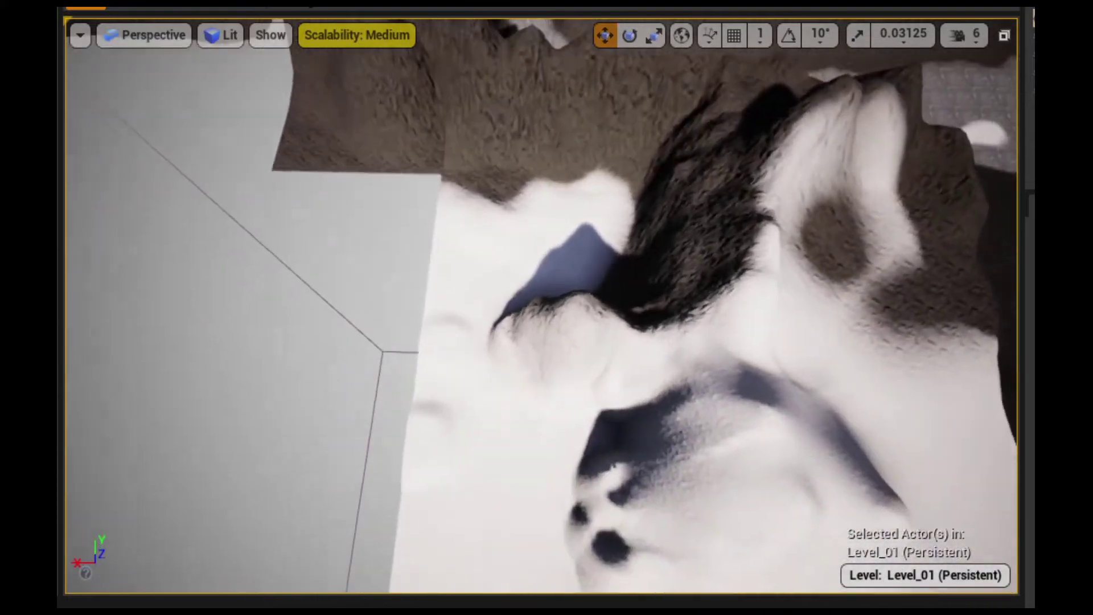
pyautogui.moveTo(484, 328); pyautogui.dragTo(484, 328, button='right')
pyautogui.moveTo(652, 431); pyautogui.dragTo(605, 424)
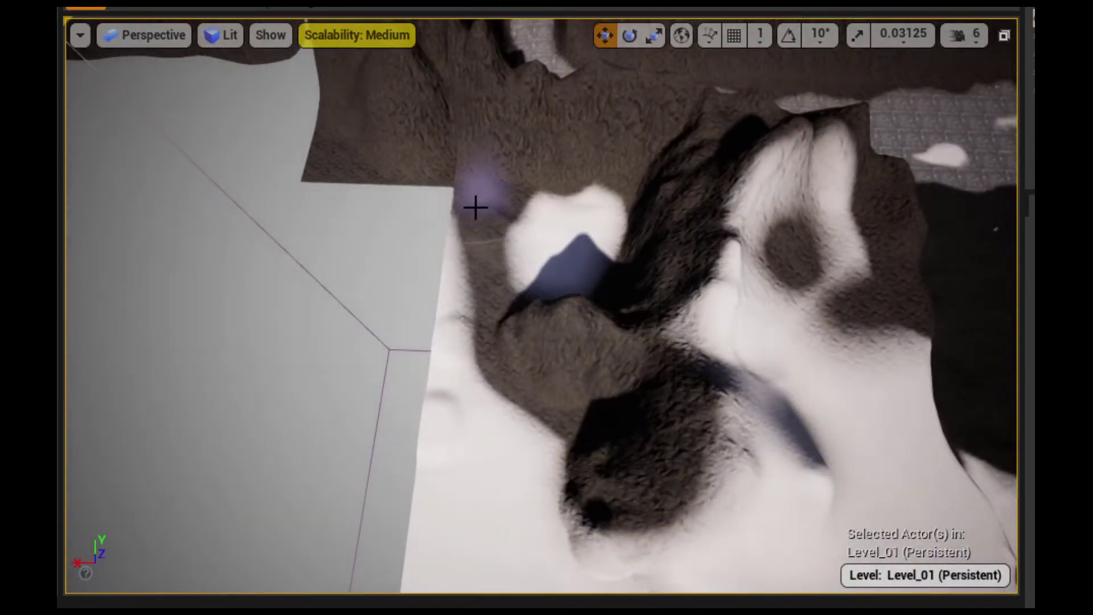
pyautogui.moveTo(528, 304); pyautogui.dragTo(608, 223)
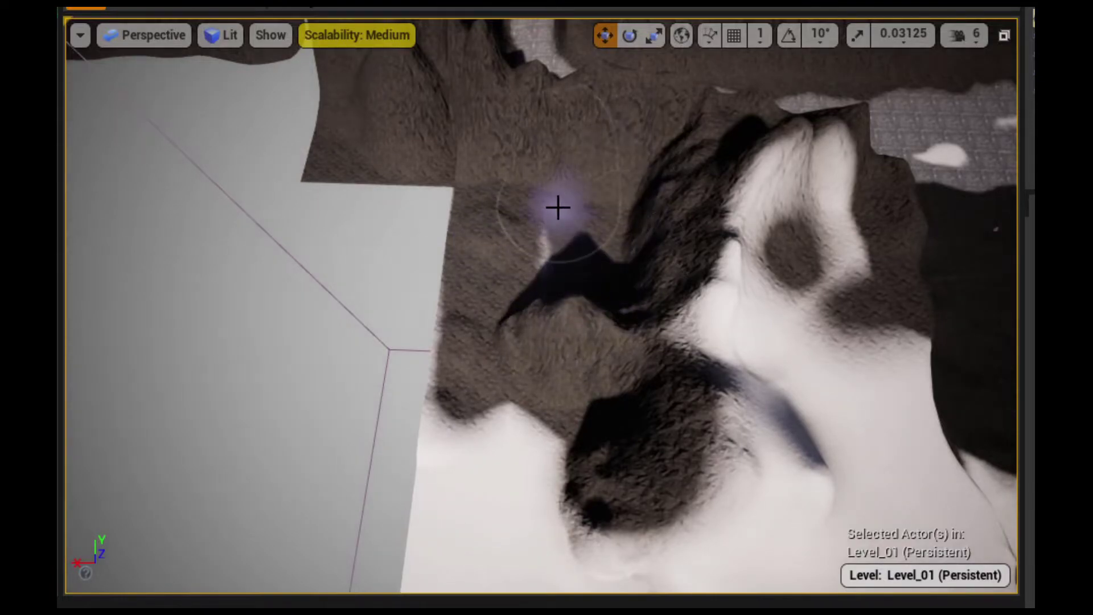
pyautogui.moveTo(744, 262); pyautogui.dragTo(858, 366)
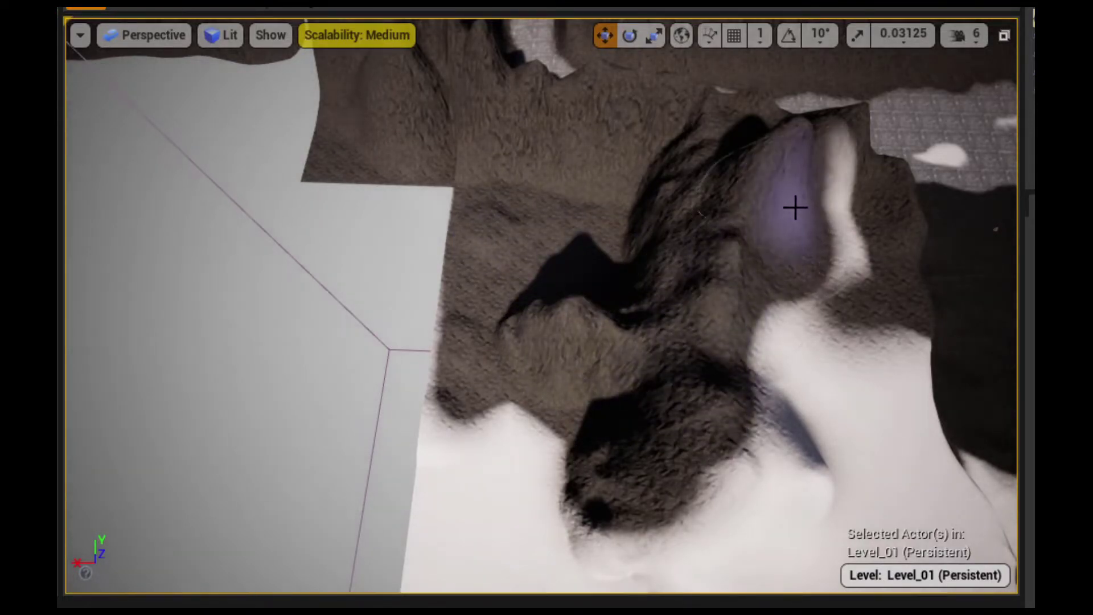
pyautogui.moveTo(858, 366)
pyautogui.mouseDown(button='right')
pyautogui.moveTo(797, 399)
pyautogui.moveTo(740, 370)
pyautogui.moveTo(781, 239)
pyautogui.mouseUp(button='right')
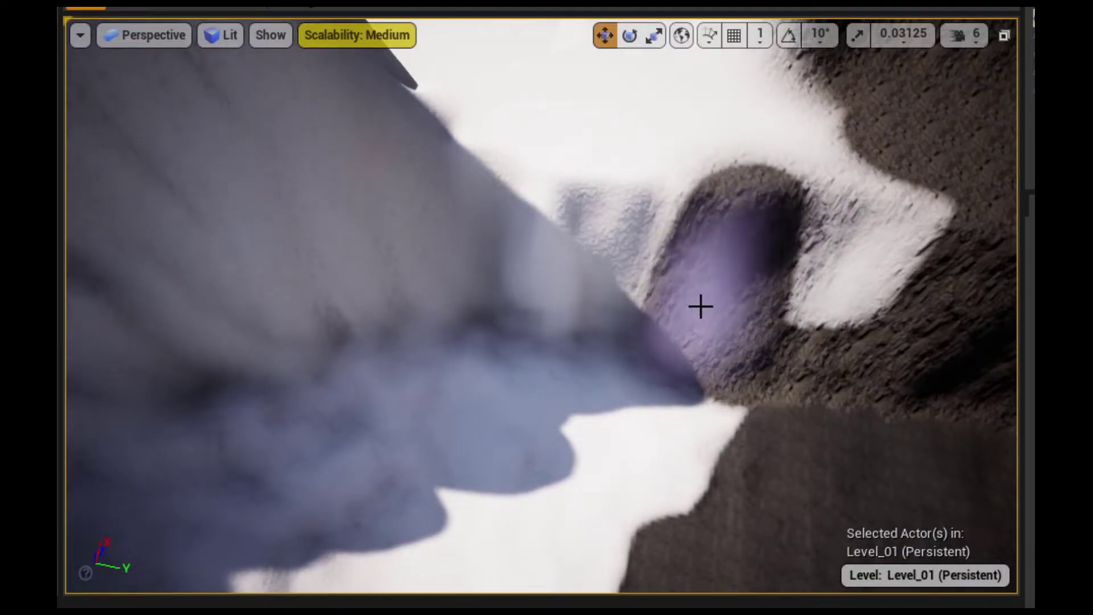
# Paint rock over the snow on the slope and ridge, down to the slope base
pyautogui.moveTo(700, 306); pyautogui.dragTo(665, 263)
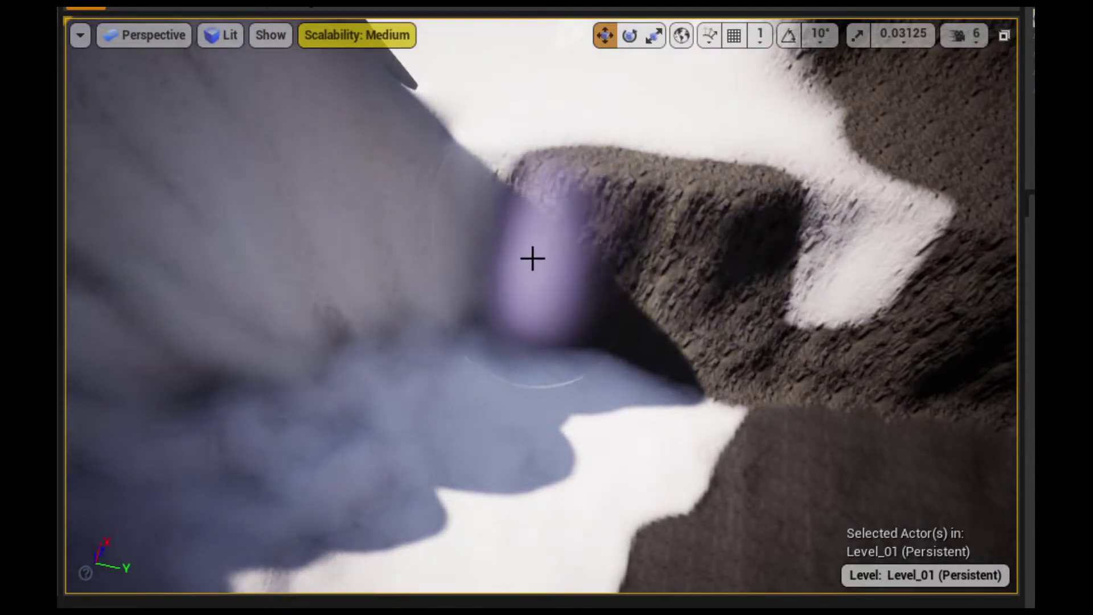
pyautogui.moveTo(496, 256); pyautogui.dragTo(416, 264)
pyautogui.moveTo(383, 283); pyautogui.dragTo(456, 273, button='right')
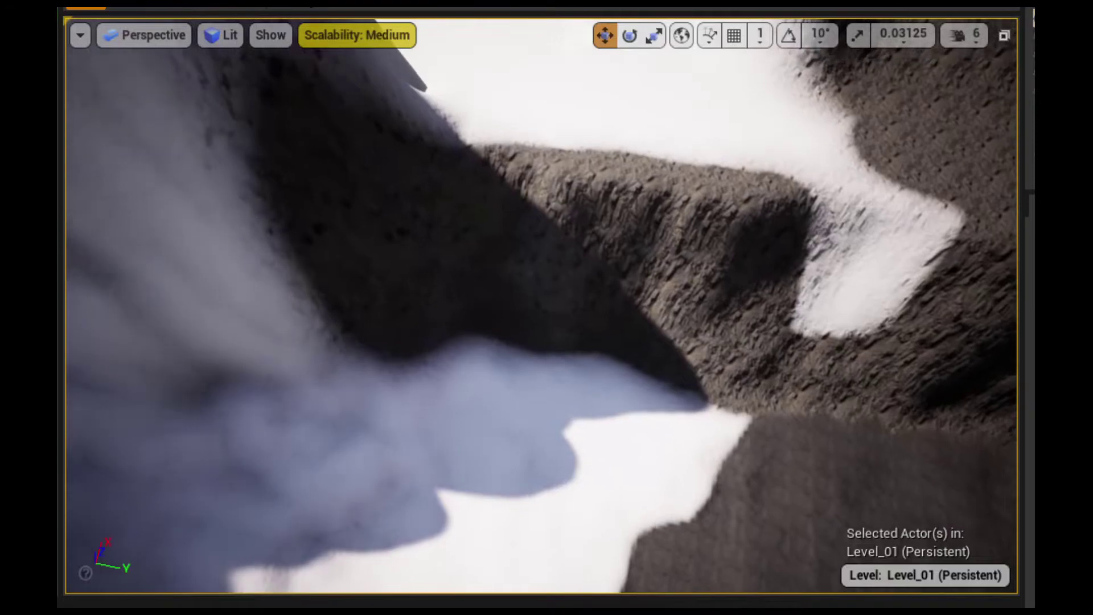
pyautogui.moveTo(388, 262); pyautogui.dragTo(388, 261, button='right')
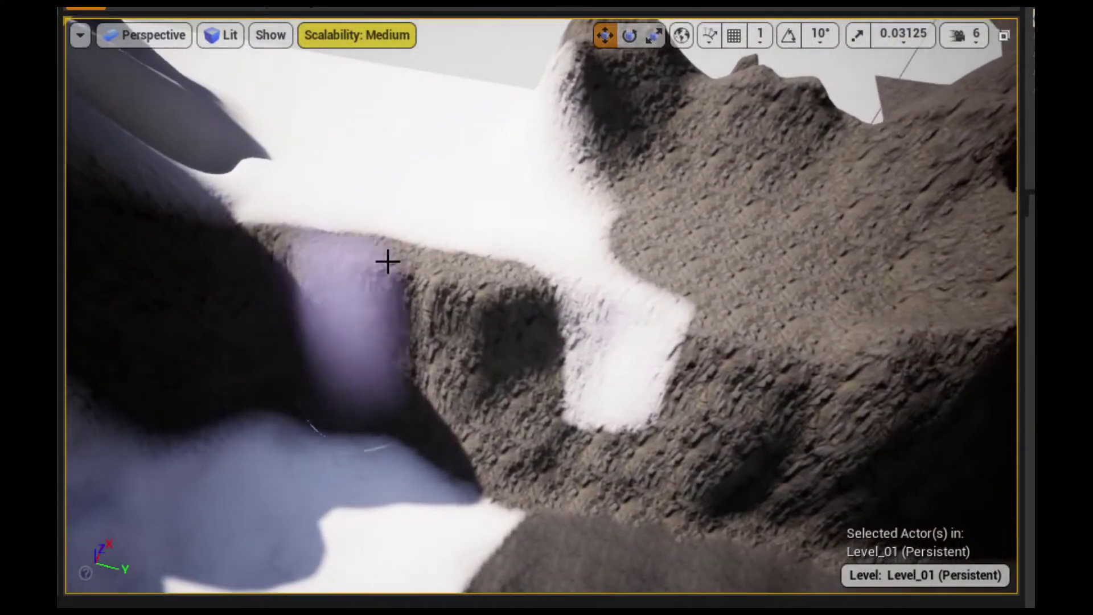
pyautogui.moveTo(388, 261); pyautogui.dragTo(600, 293)
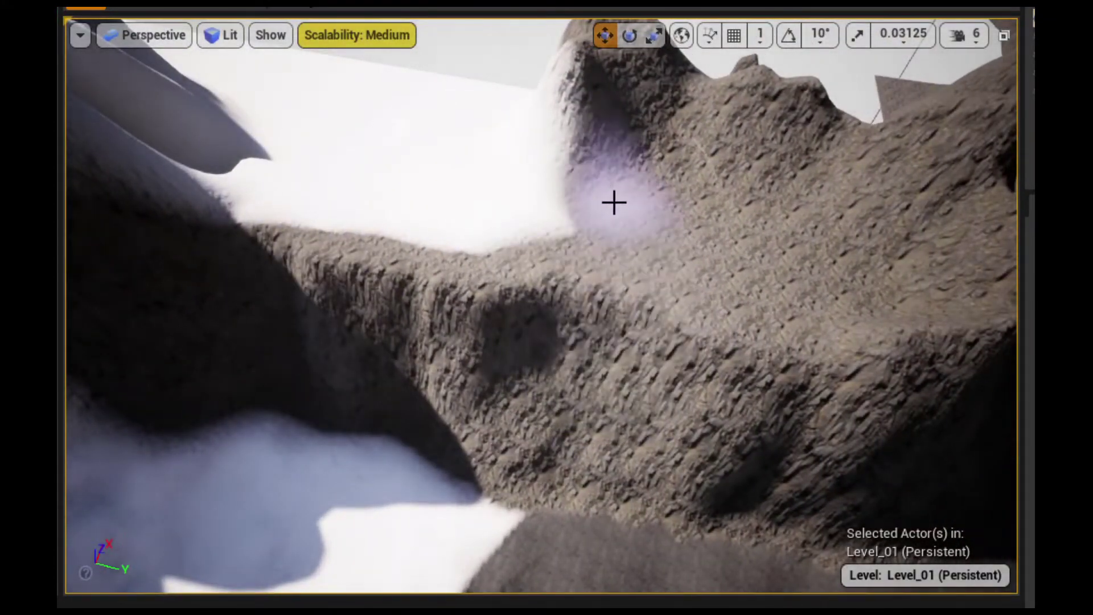
pyautogui.moveTo(645, 169); pyautogui.dragTo(645, 169, button='right')
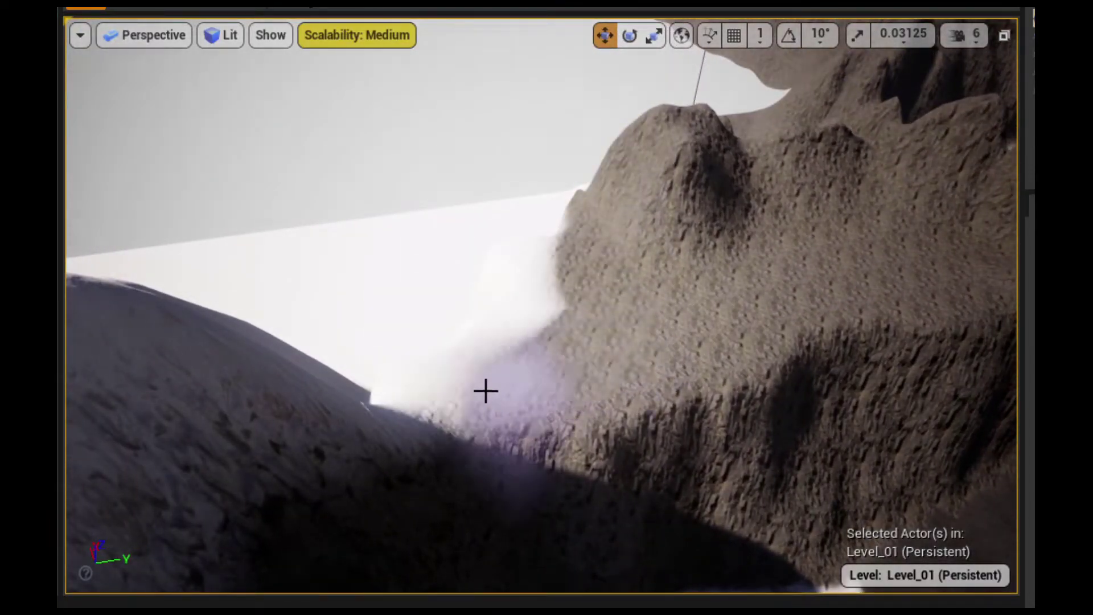
pyautogui.moveTo(485, 391)
pyautogui.mouseDown()
pyautogui.moveTo(371, 402)
pyautogui.moveTo(533, 281)
pyautogui.mouseUp()
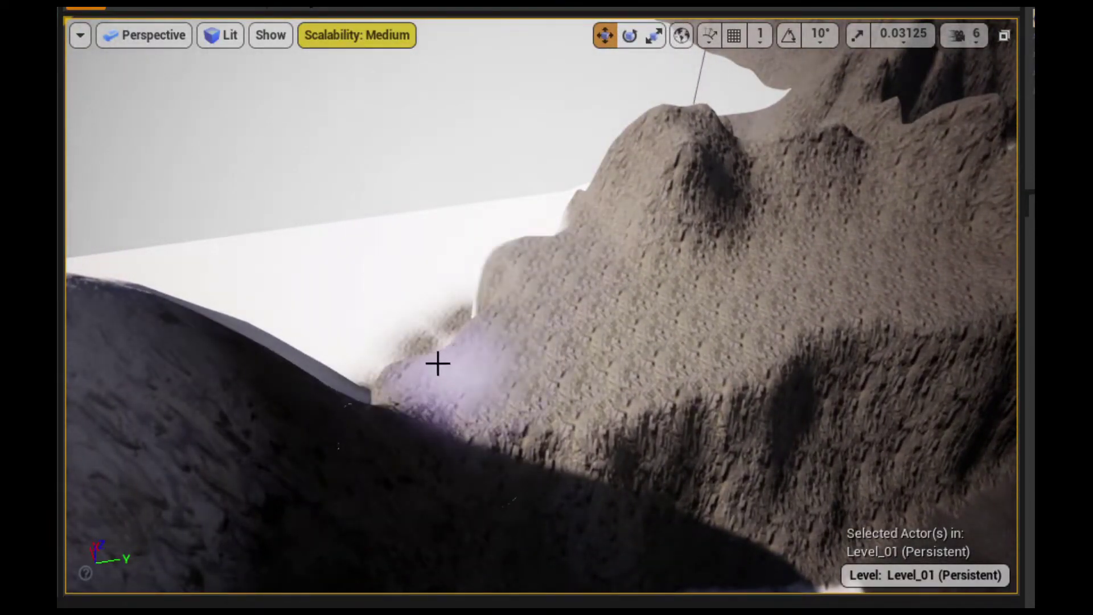
# Paint rock up the side of the peak and over the right rock face
pyautogui.moveTo(500, 265); pyautogui.dragTo(462, 262, button='right')
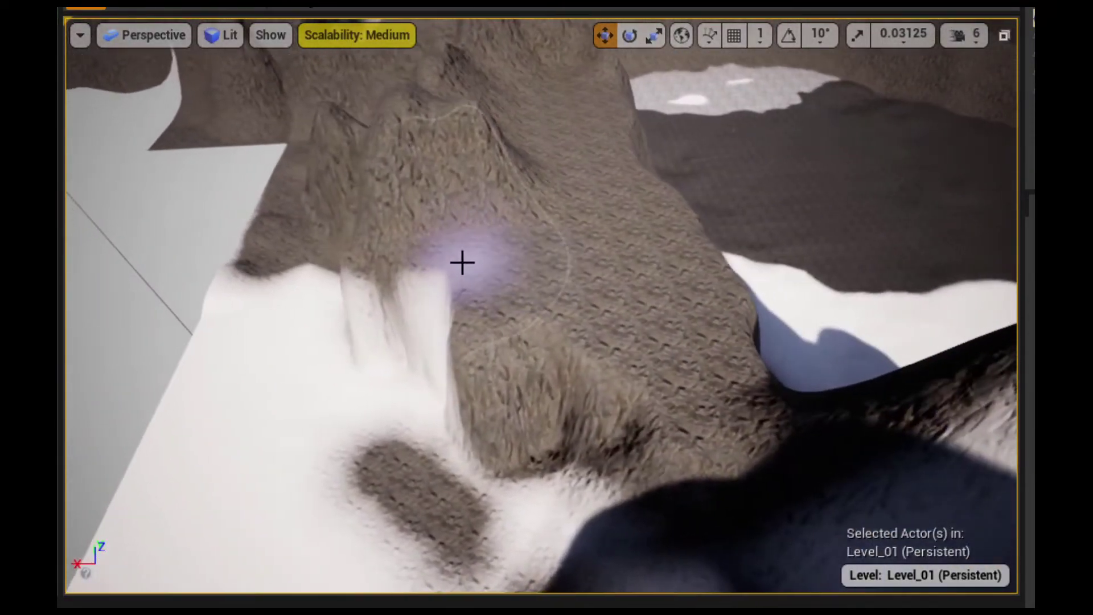
pyautogui.moveTo(519, 328); pyautogui.dragTo(519, 327, button='right')
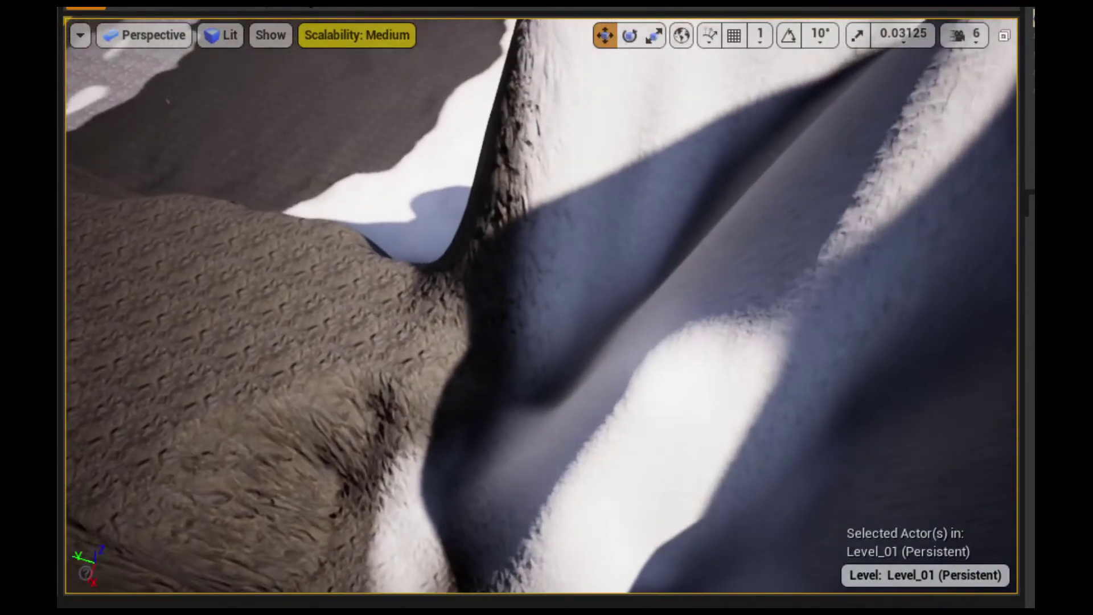
pyautogui.moveTo(556, 419); pyautogui.dragTo(556, 419, button='right')
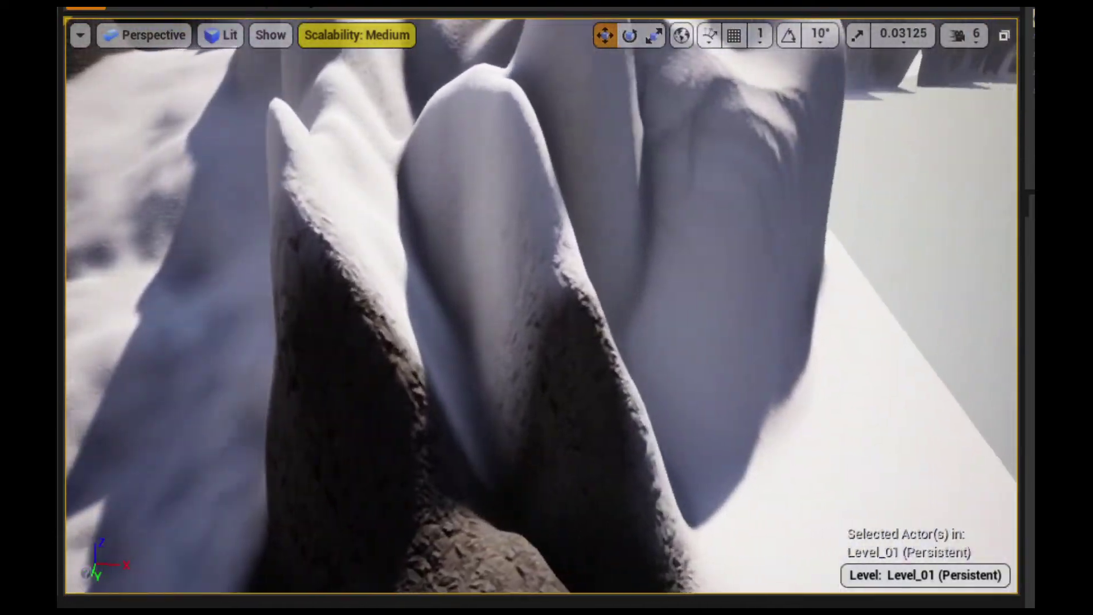
pyautogui.moveTo(483, 435); pyautogui.dragTo(484, 434, button='right')
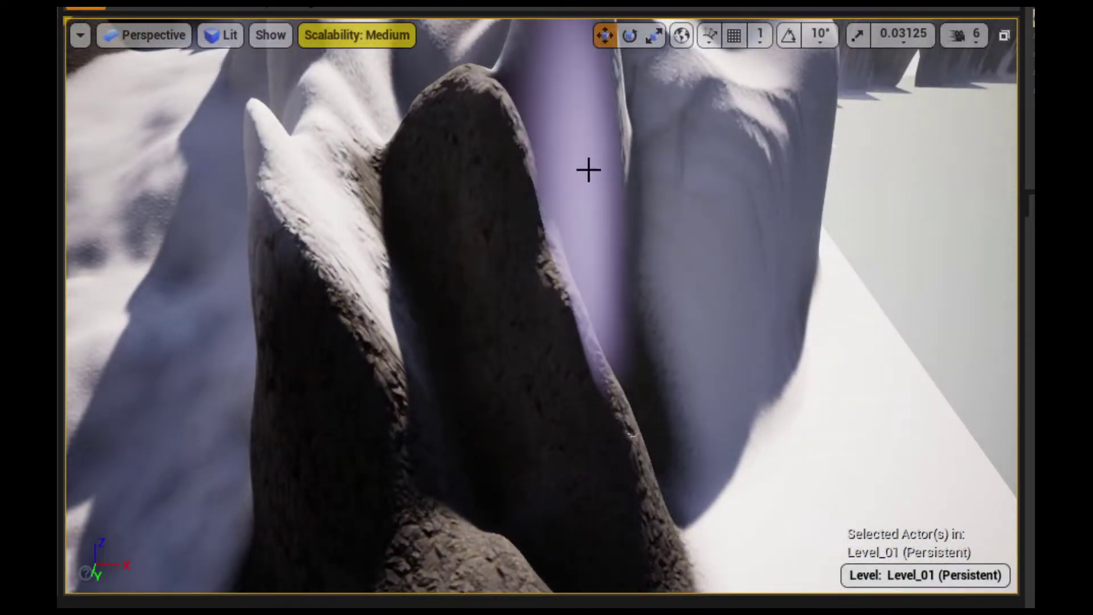
pyautogui.moveTo(643, 158); pyautogui.dragTo(779, 273)
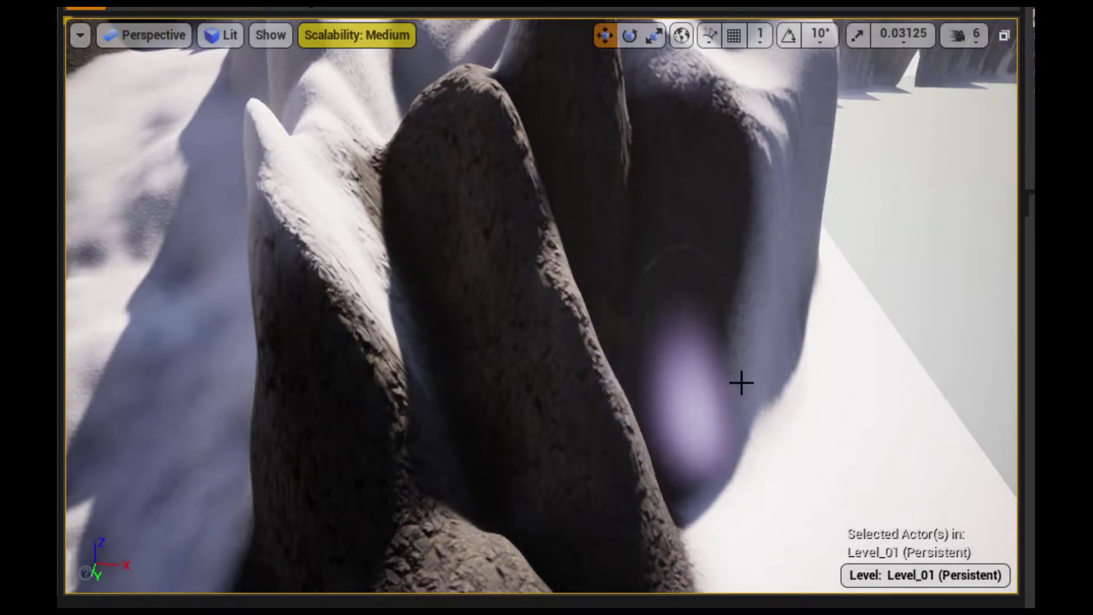
pyautogui.moveTo(773, 262); pyautogui.dragTo(613, 379, button='right')
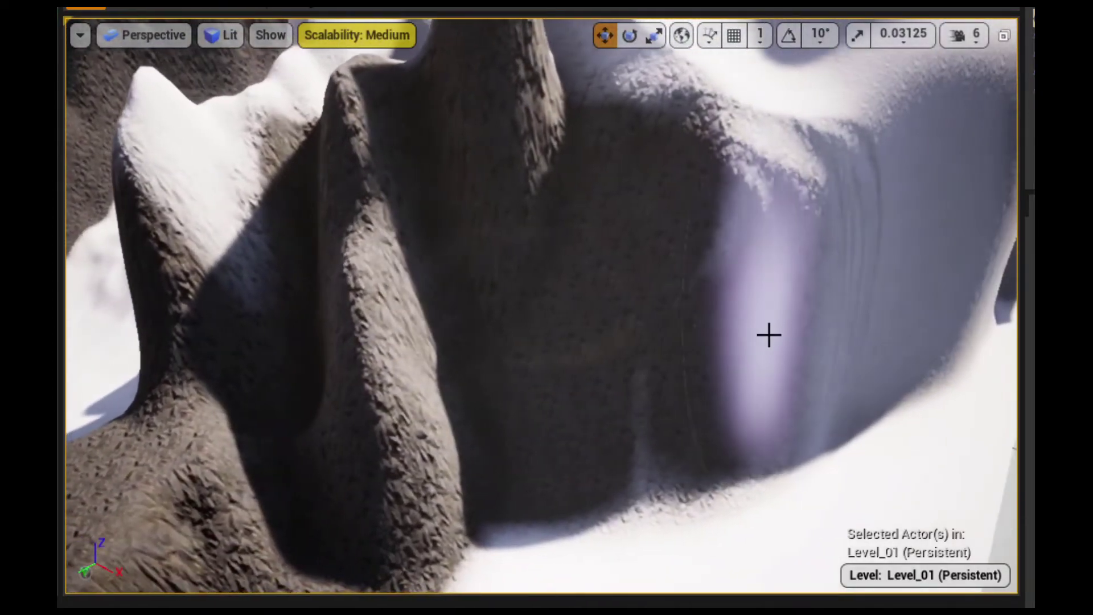
# Paint rock over the snowy slope on the left between the rocky peaks
pyautogui.moveTo(531, 407); pyautogui.dragTo(345, 306, button='right')
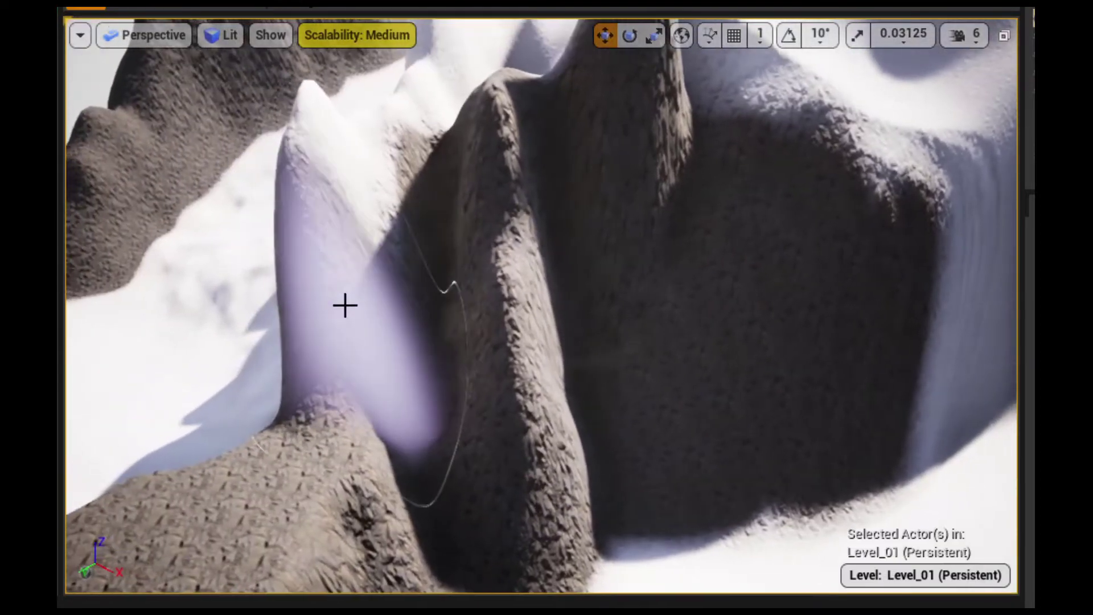
pyautogui.moveTo(382, 204)
pyautogui.mouseDown(button='right')
pyautogui.moveTo(296, 239)
pyautogui.moveTo(375, 191)
pyautogui.mouseUp(button='right')
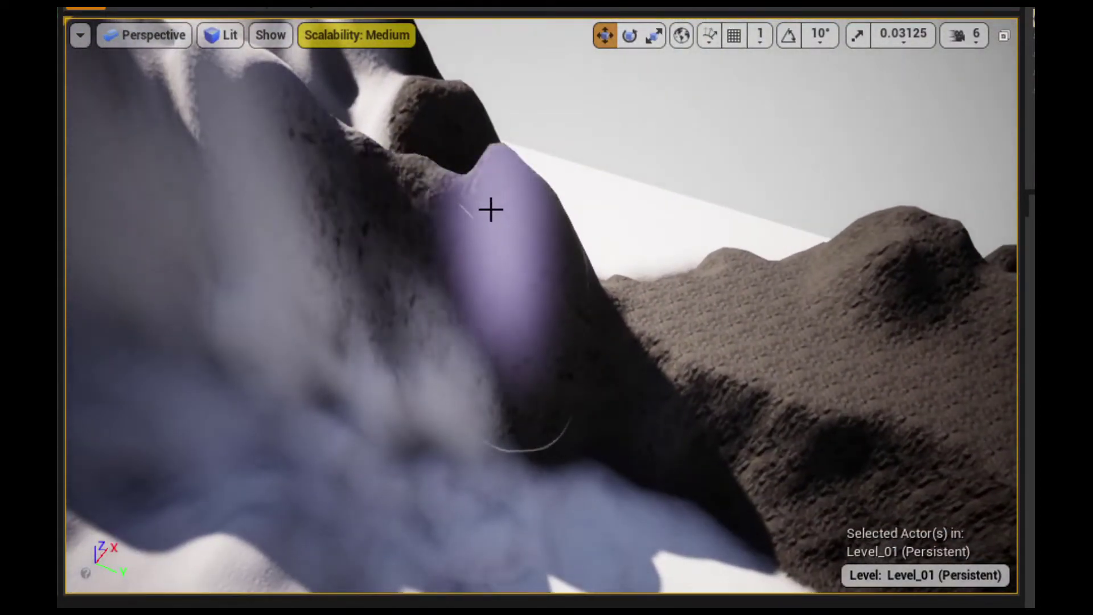
pyautogui.moveTo(151, 93); pyautogui.dragTo(131, 103, button='right')
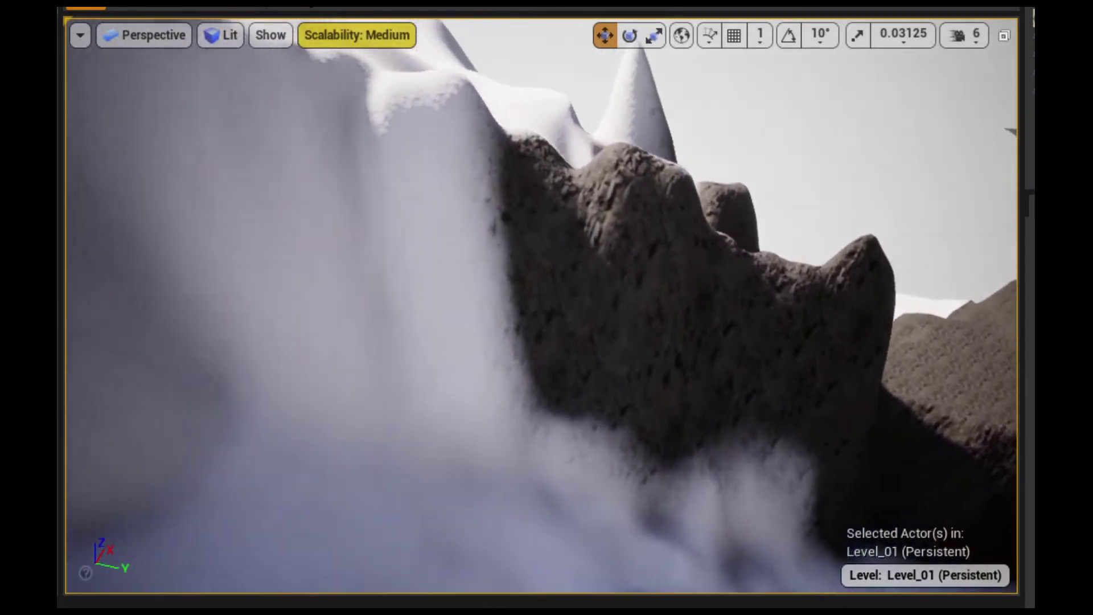
pyautogui.moveTo(366, 183); pyautogui.dragTo(366, 183, button='right')
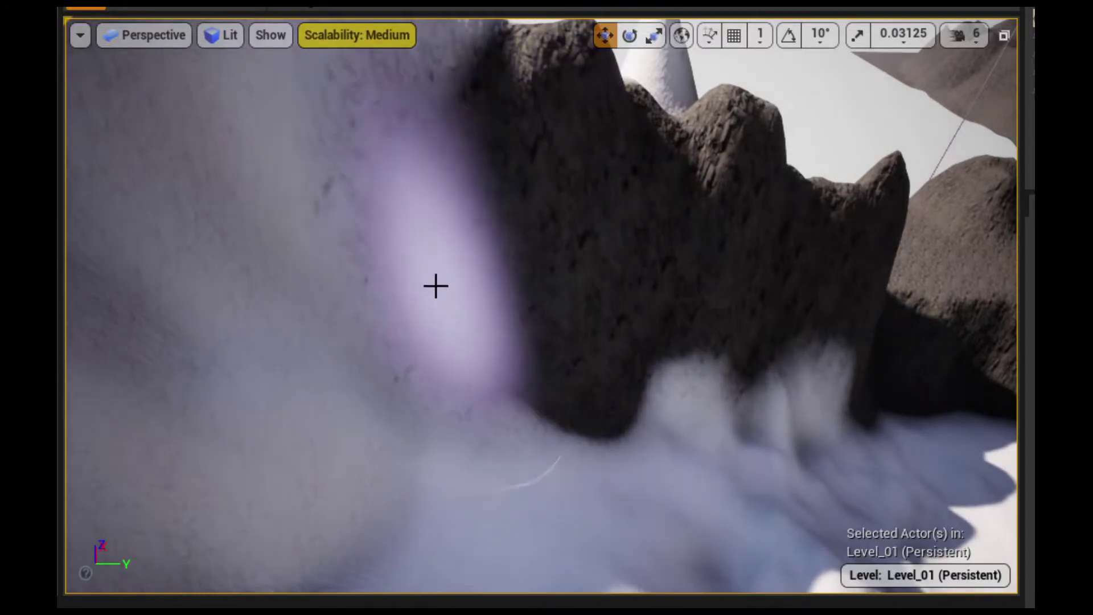
pyautogui.moveTo(417, 290); pyautogui.dragTo(274, 496)
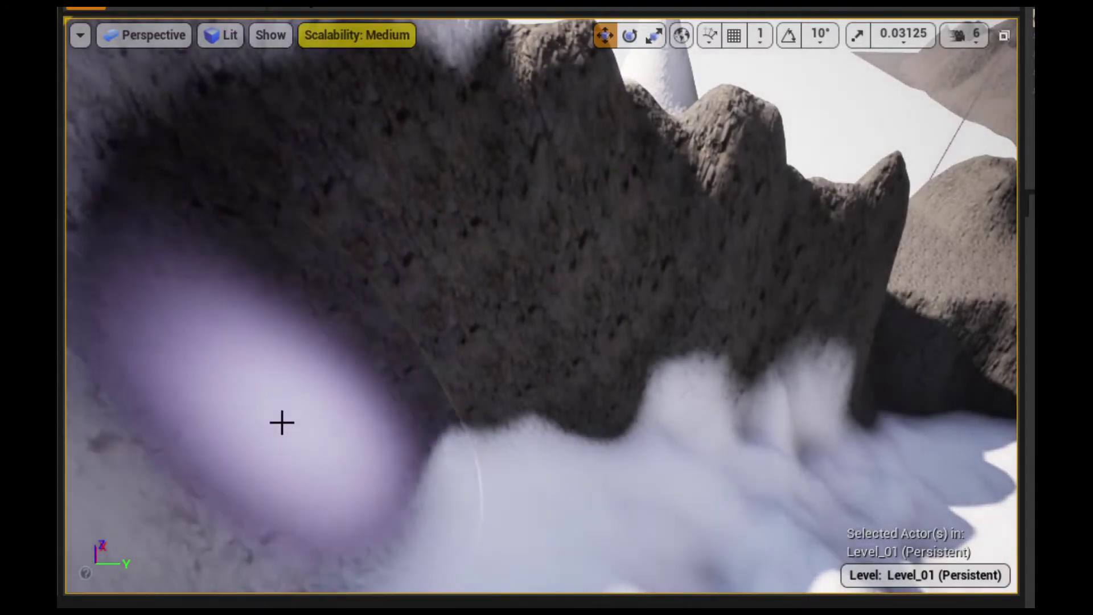
pyautogui.moveTo(274, 496); pyautogui.dragTo(666, 313, button='right')
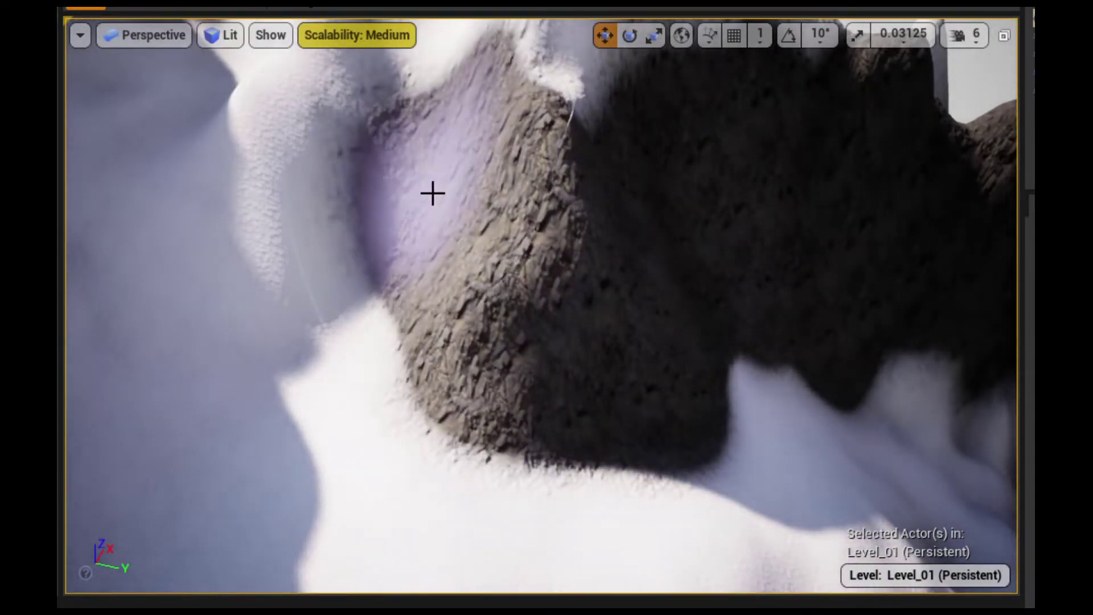
# Paint rock over the upper snow area and extend the rock band leftward along the ridge
pyautogui.moveTo(321, 144); pyautogui.dragTo(319, 142, button='right')
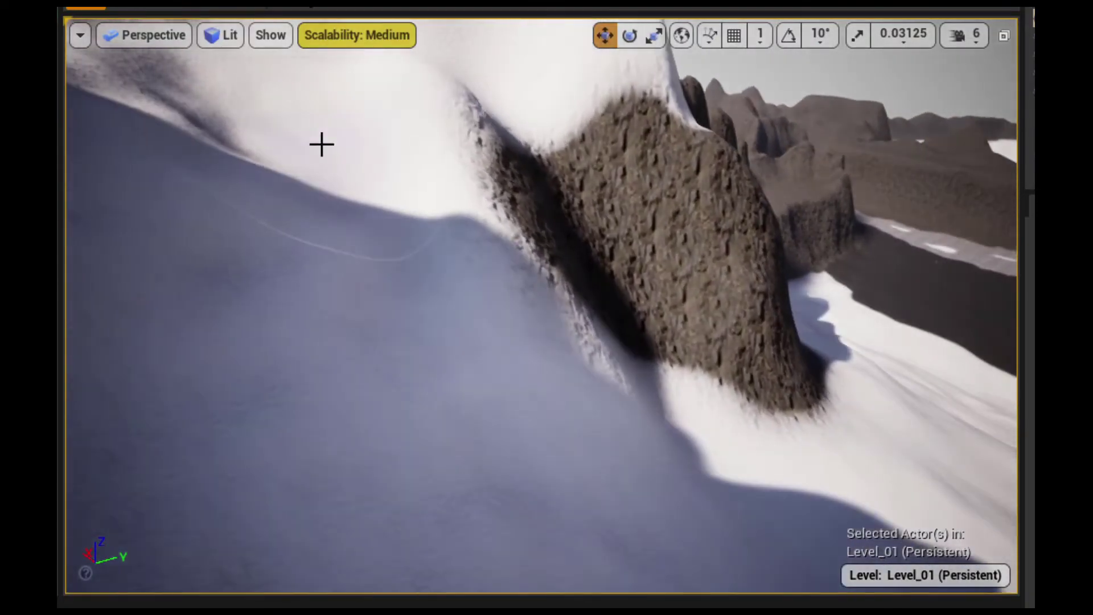
pyautogui.moveTo(420, 166)
pyautogui.mouseDown(button='right')
pyautogui.moveTo(433, 150)
pyautogui.moveTo(649, 200)
pyautogui.mouseUp(button='right')
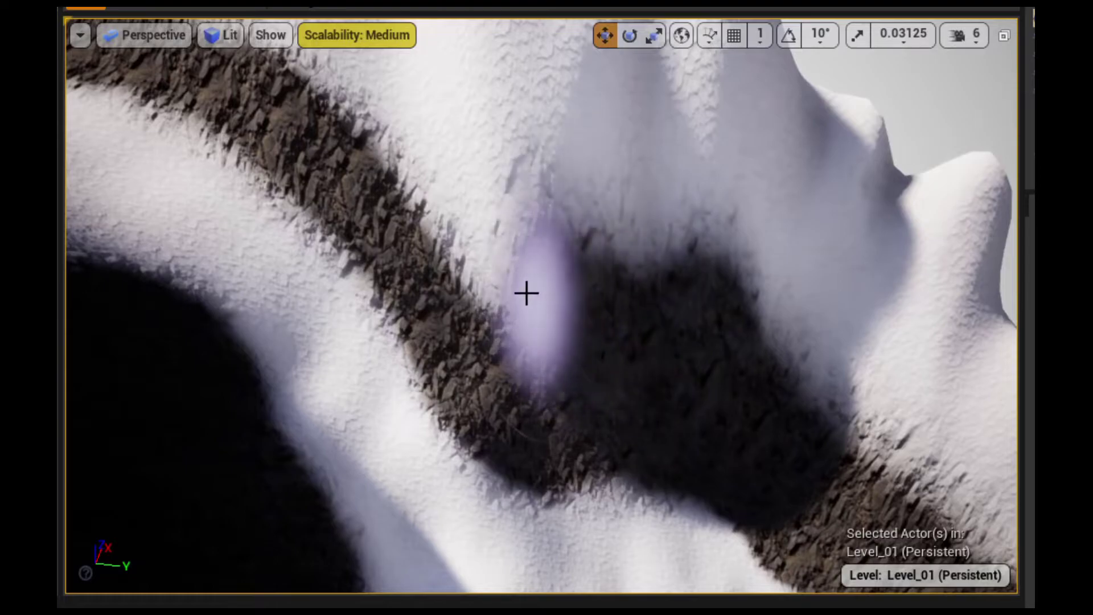
pyautogui.moveTo(526, 293); pyautogui.dragTo(940, 434)
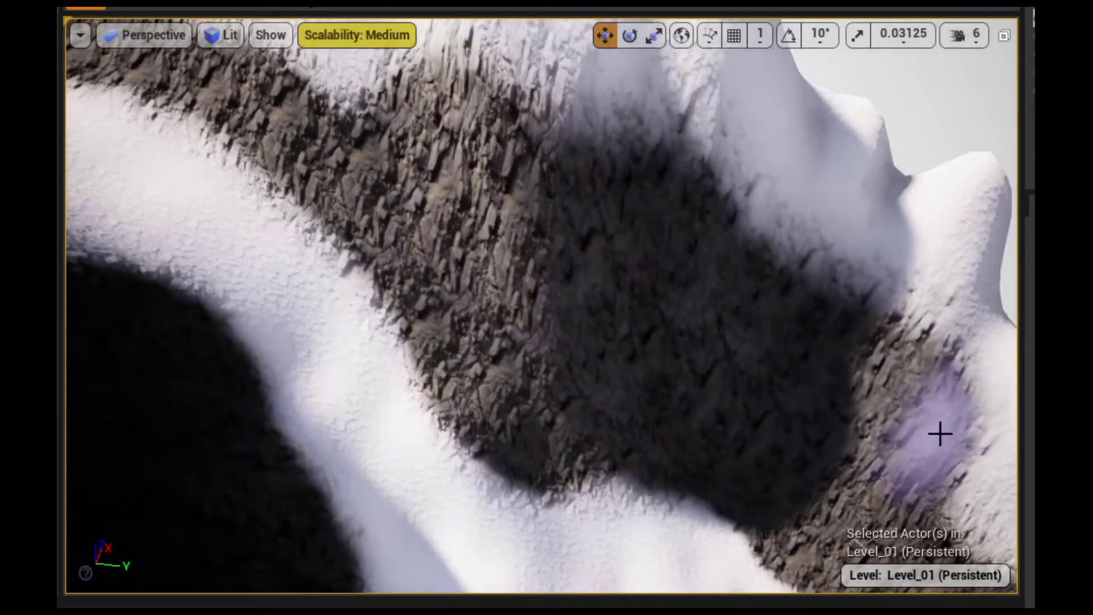
pyautogui.moveTo(940, 434); pyautogui.dragTo(853, 387, button='right')
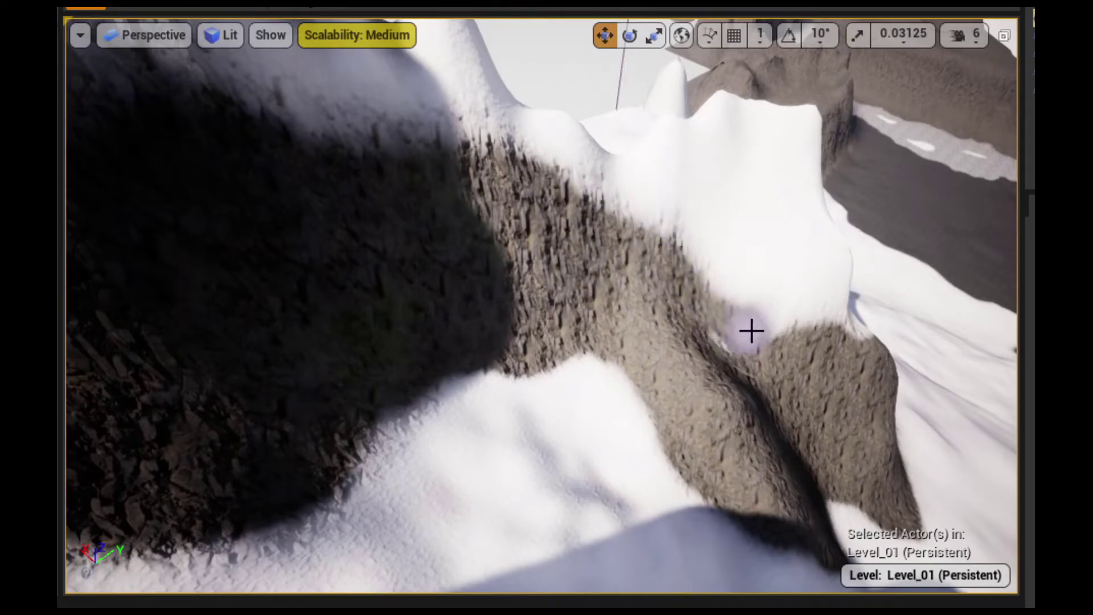
pyautogui.moveTo(815, 323); pyautogui.dragTo(815, 324, button='right')
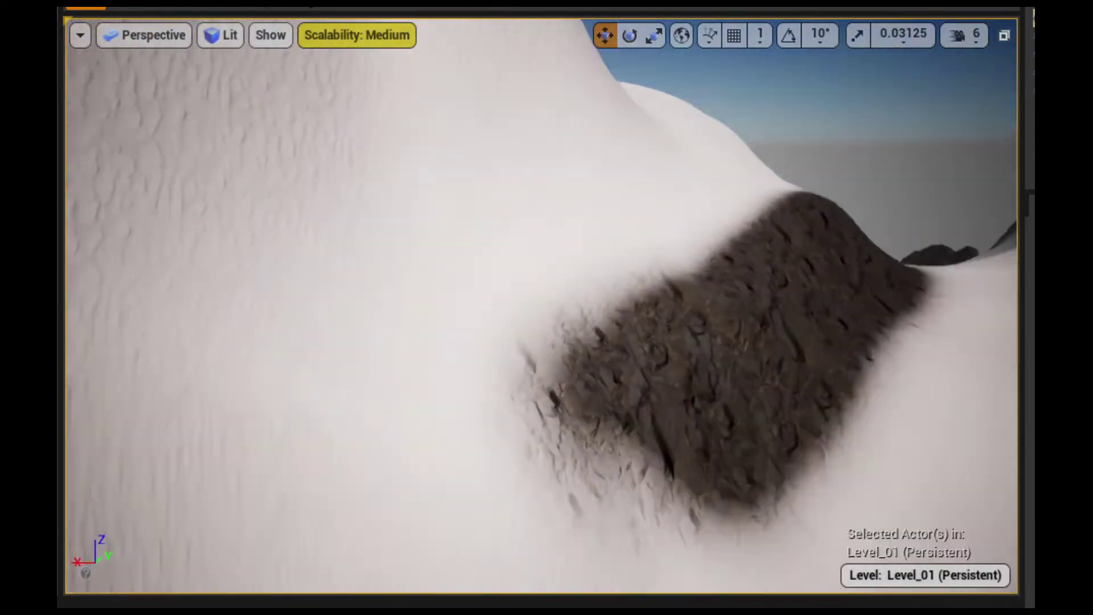
pyautogui.moveTo(810, 267); pyautogui.dragTo(810, 267, button='right')
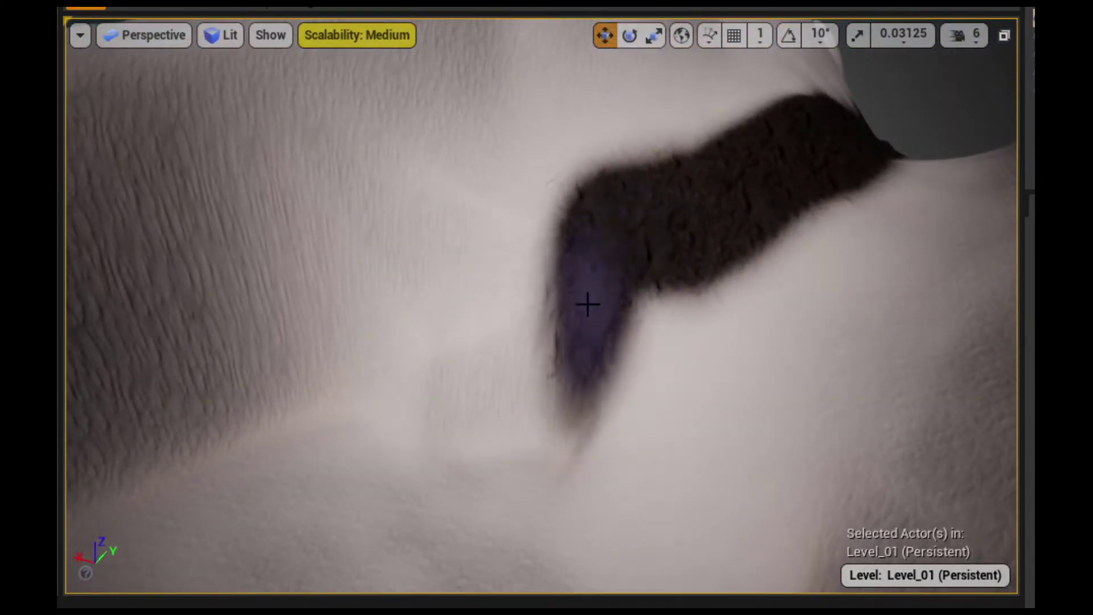
pyautogui.moveTo(562, 354); pyautogui.dragTo(279, 334)
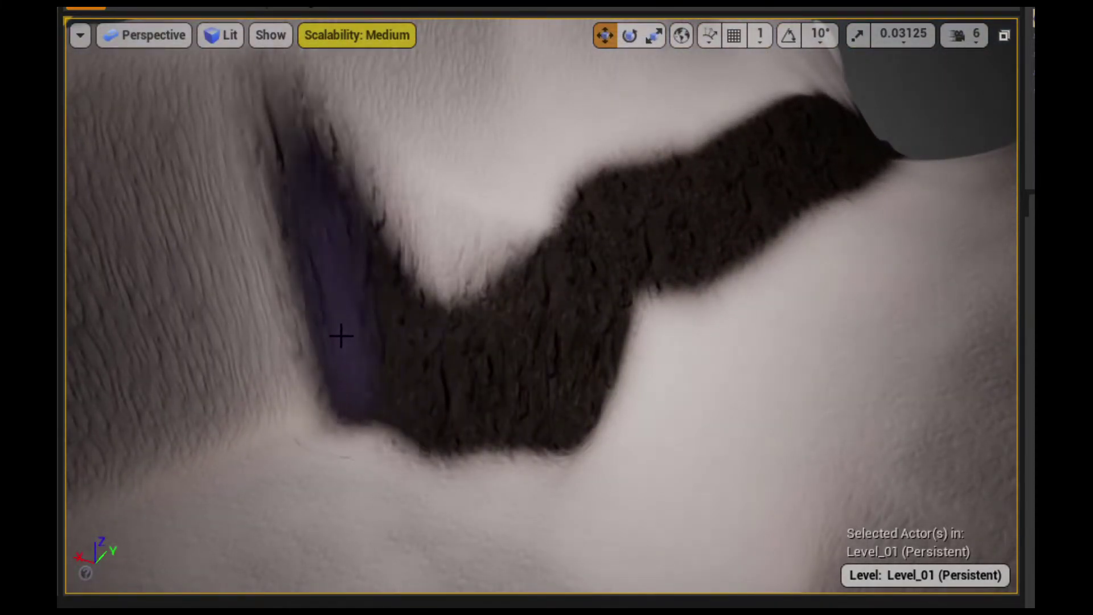
# Spread the rock paint further left and up-left across the slope, through the dark hollow
pyautogui.moveTo(280, 335); pyautogui.dragTo(279, 335, button='right')
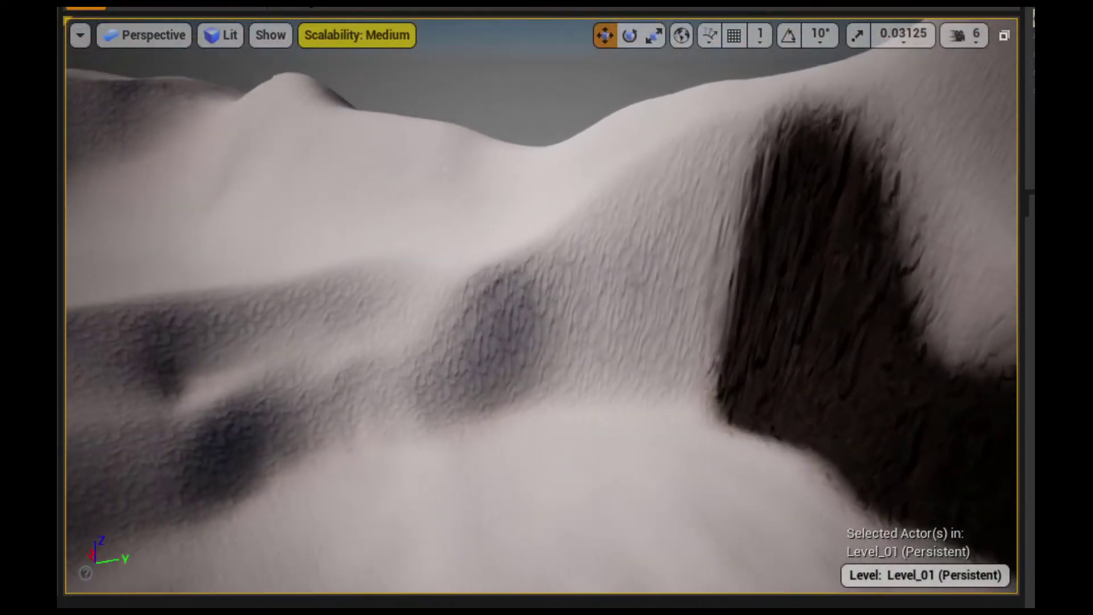
pyautogui.moveTo(661, 283); pyautogui.dragTo(661, 283, button='right')
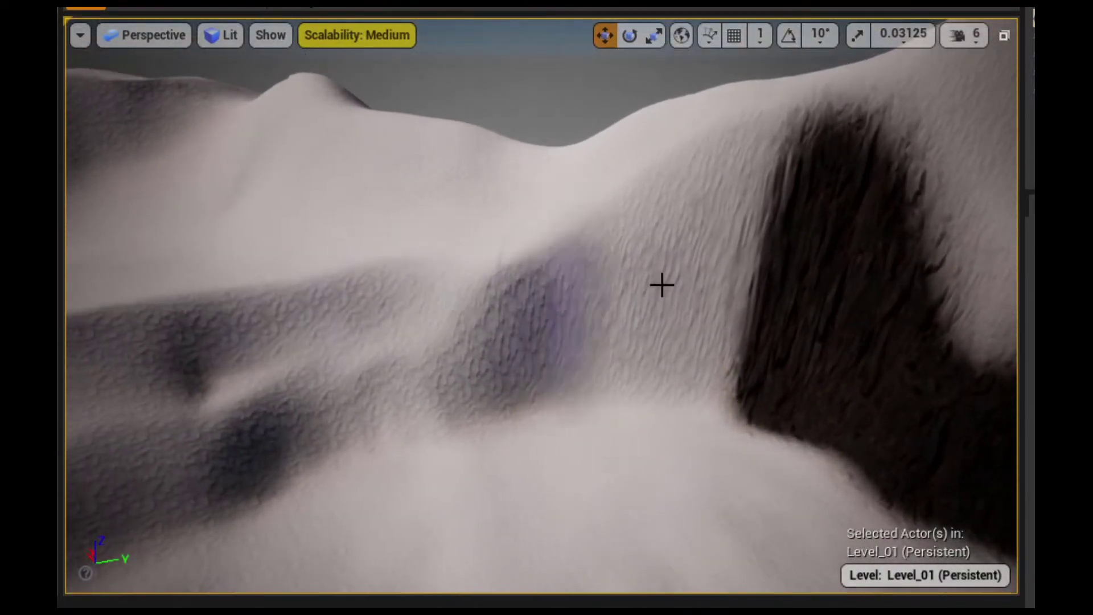
pyautogui.moveTo(780, 308); pyautogui.dragTo(629, 304)
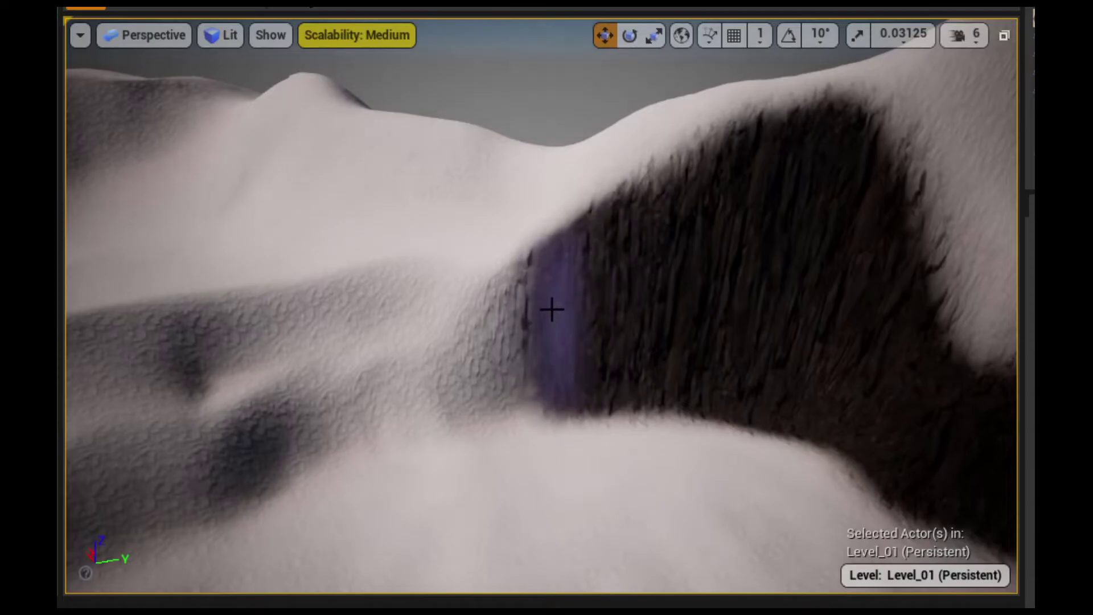
pyautogui.moveTo(552, 310); pyautogui.dragTo(456, 342)
pyautogui.moveTo(455, 342); pyautogui.dragTo(455, 341, button='right')
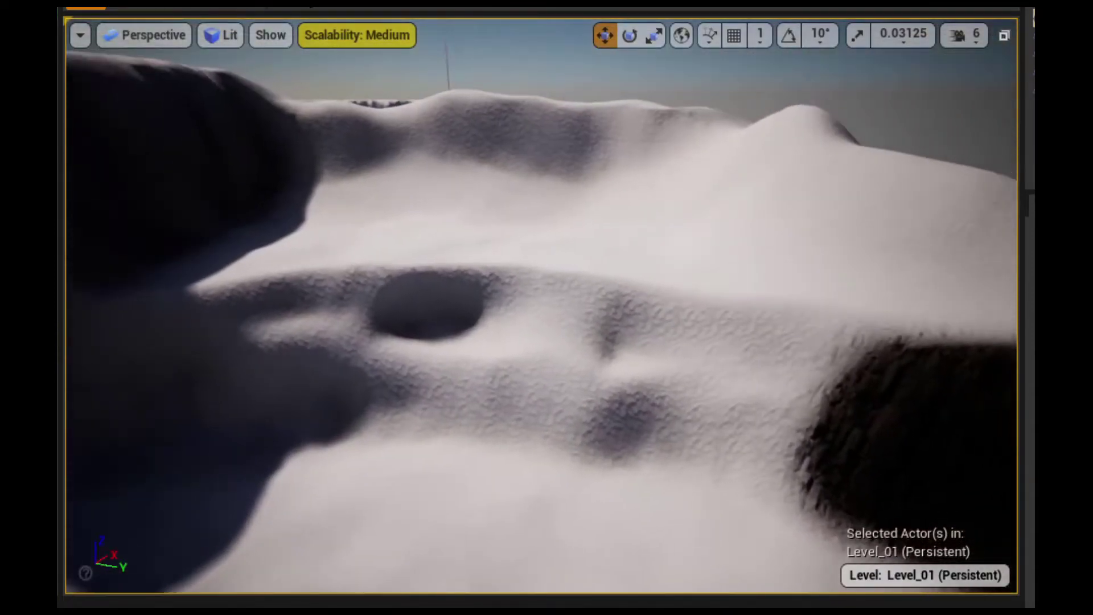
pyautogui.moveTo(381, 302); pyautogui.dragTo(381, 302, button='right')
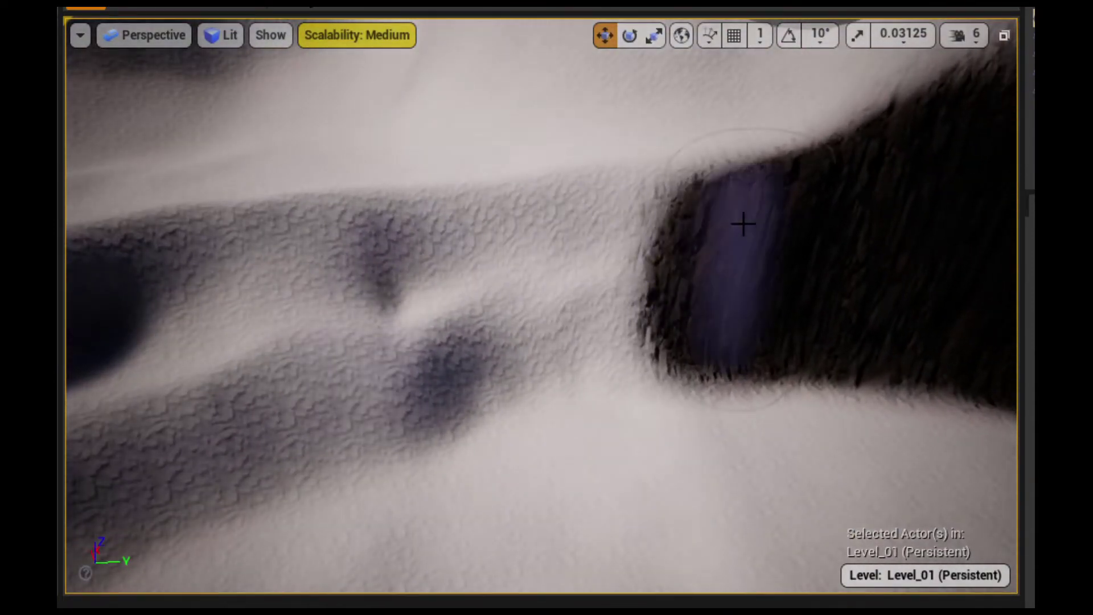
pyautogui.moveTo(743, 223); pyautogui.dragTo(597, 156)
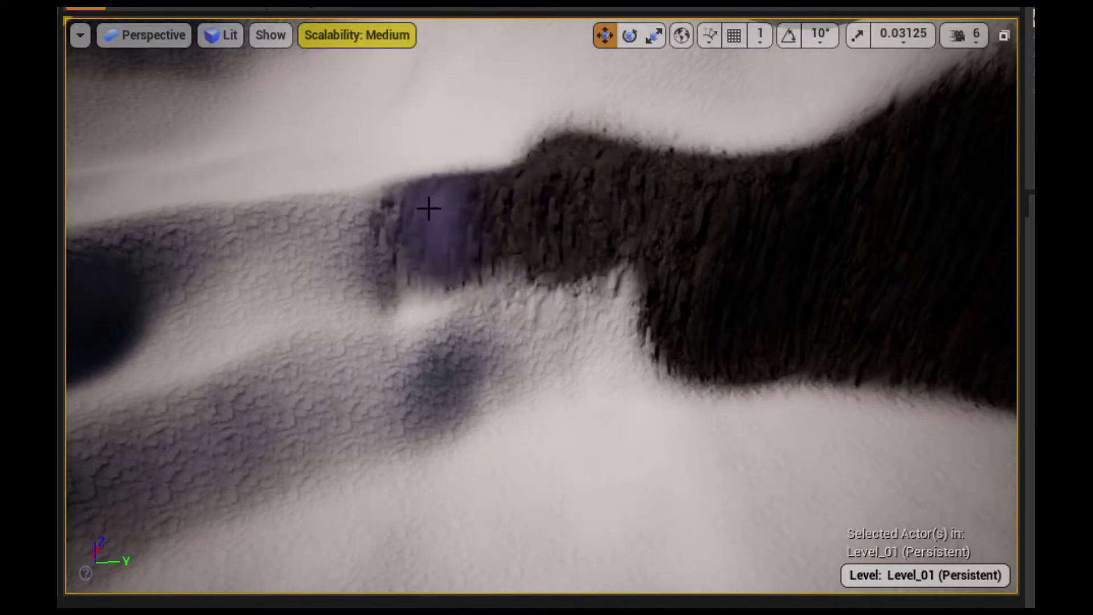
pyautogui.moveTo(665, 219); pyautogui.dragTo(665, 219, button='right')
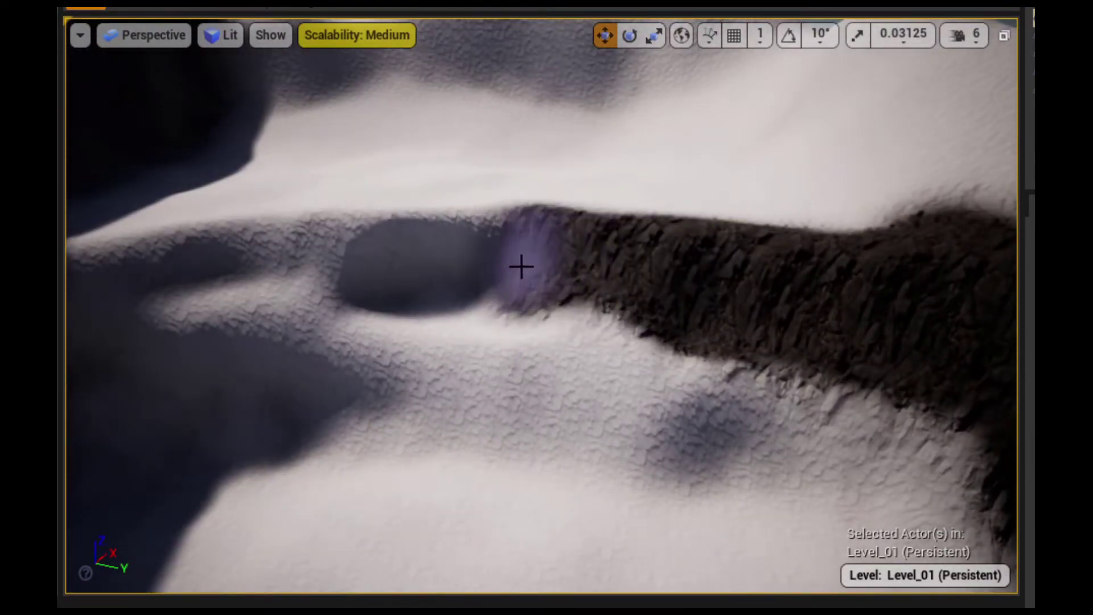
pyautogui.moveTo(433, 252); pyautogui.dragTo(433, 252, button='right')
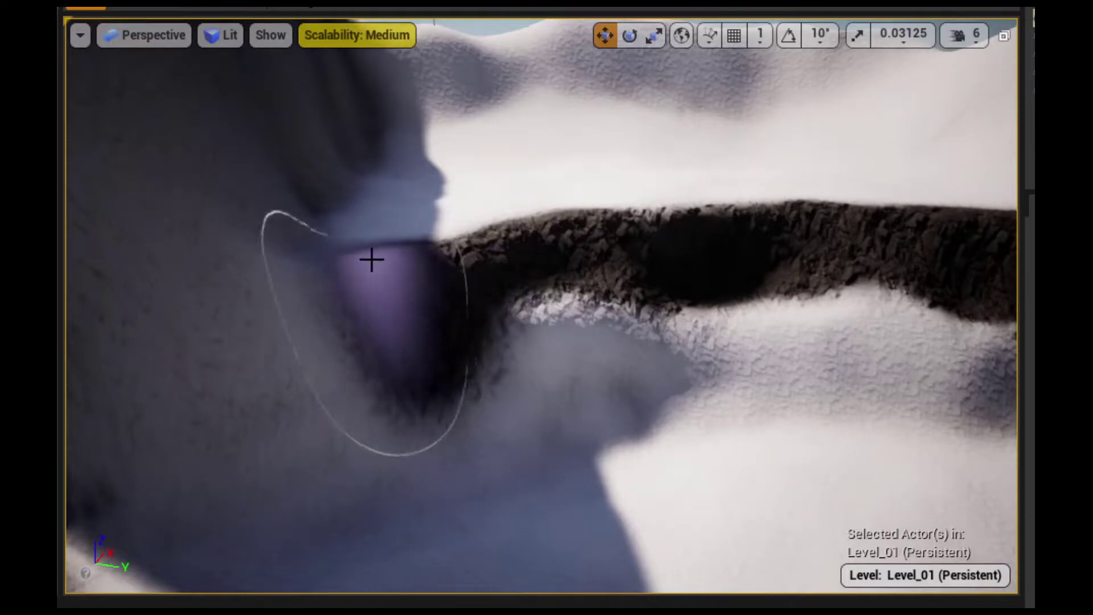
# Paint rock up the slope from the band into a curving arm that hooks into the snow
pyautogui.moveTo(371, 260); pyautogui.dragTo(372, 259, button='right')
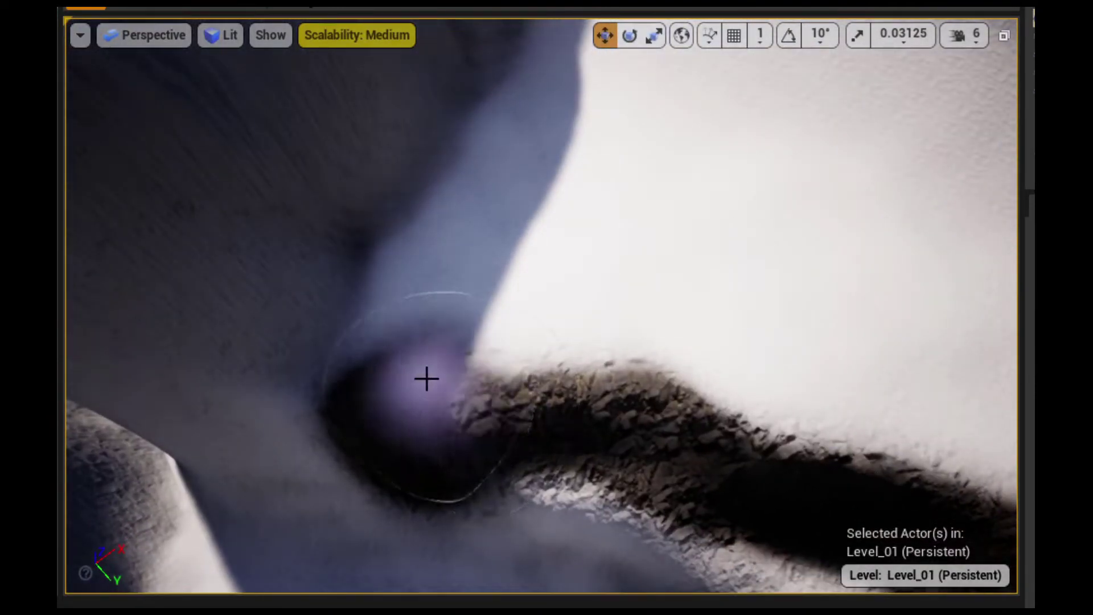
pyautogui.moveTo(426, 378); pyautogui.dragTo(415, 275)
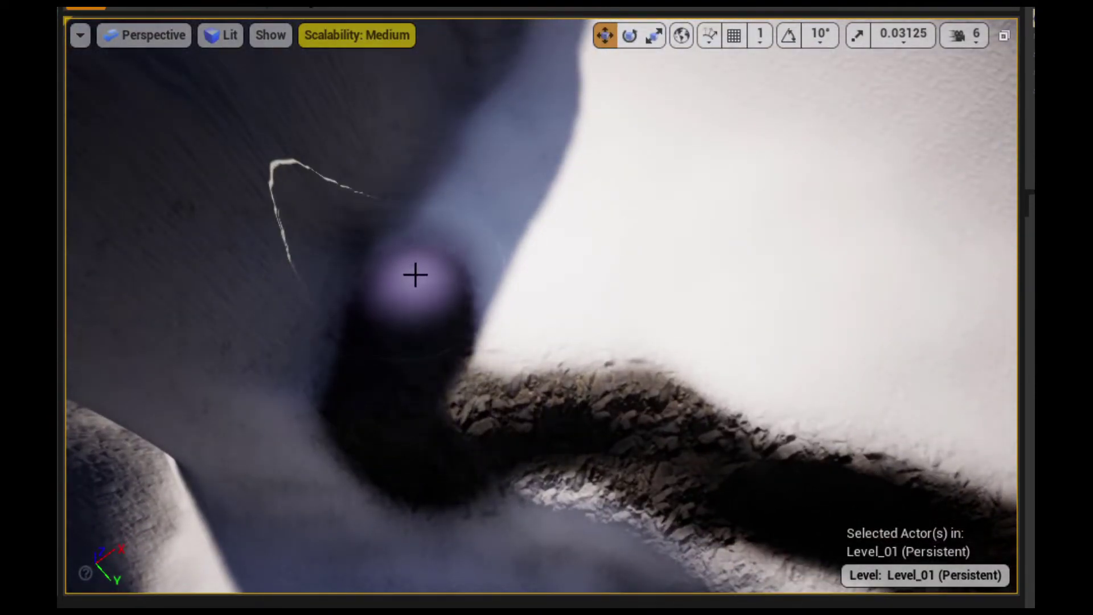
pyautogui.moveTo(455, 222); pyautogui.dragTo(518, 119)
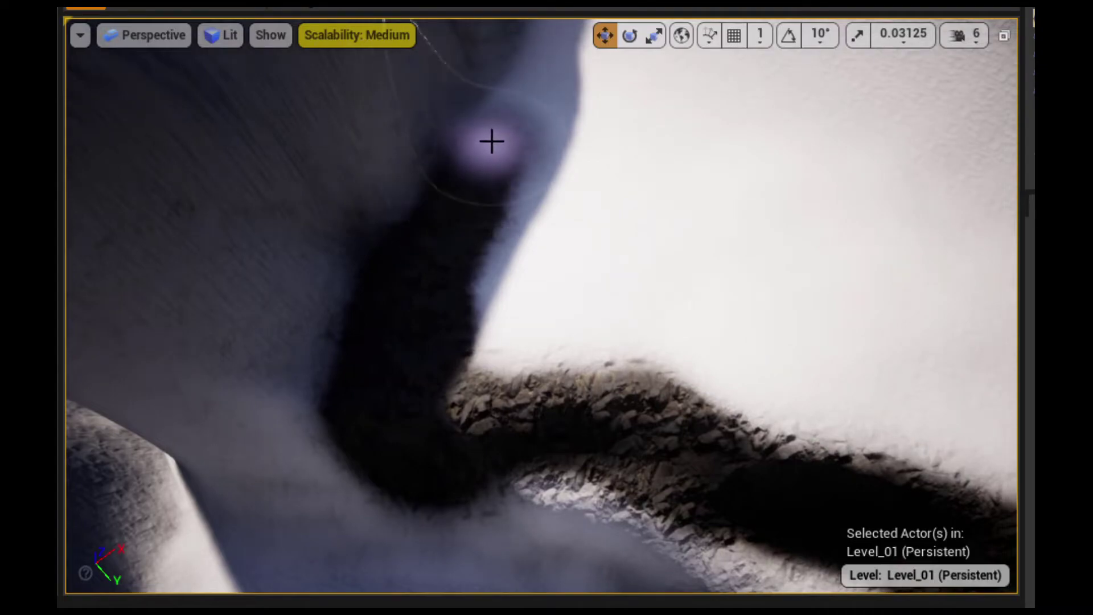
pyautogui.moveTo(590, 336); pyautogui.dragTo(558, 238)
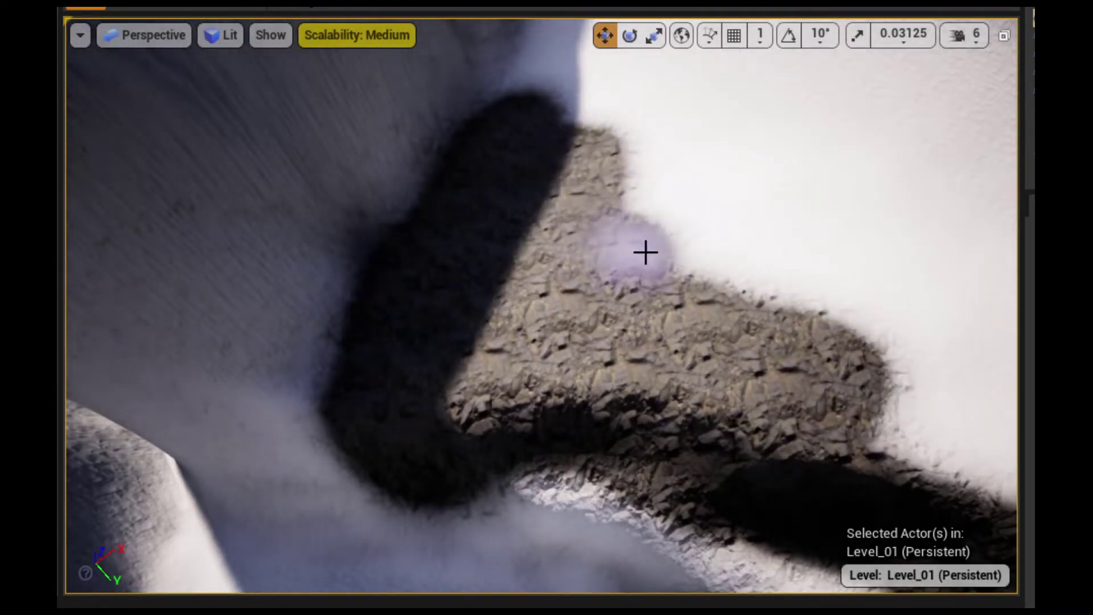
pyautogui.moveTo(646, 143); pyautogui.dragTo(643, 142, button='right')
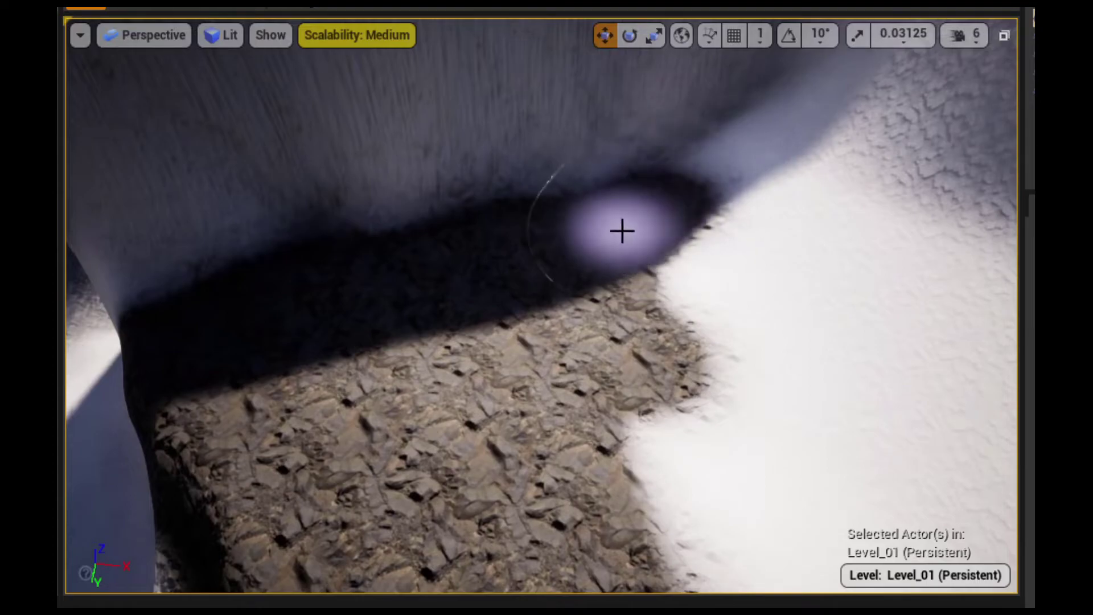
pyautogui.moveTo(708, 227); pyautogui.dragTo(709, 227, button='right')
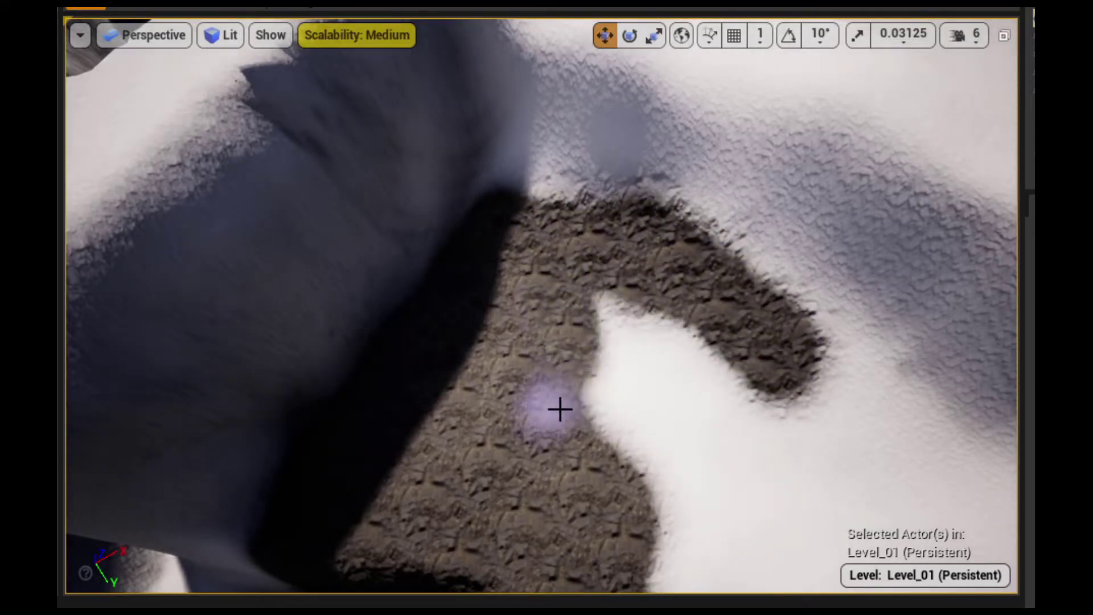
pyautogui.moveTo(742, 385); pyautogui.dragTo(742, 385, button='right')
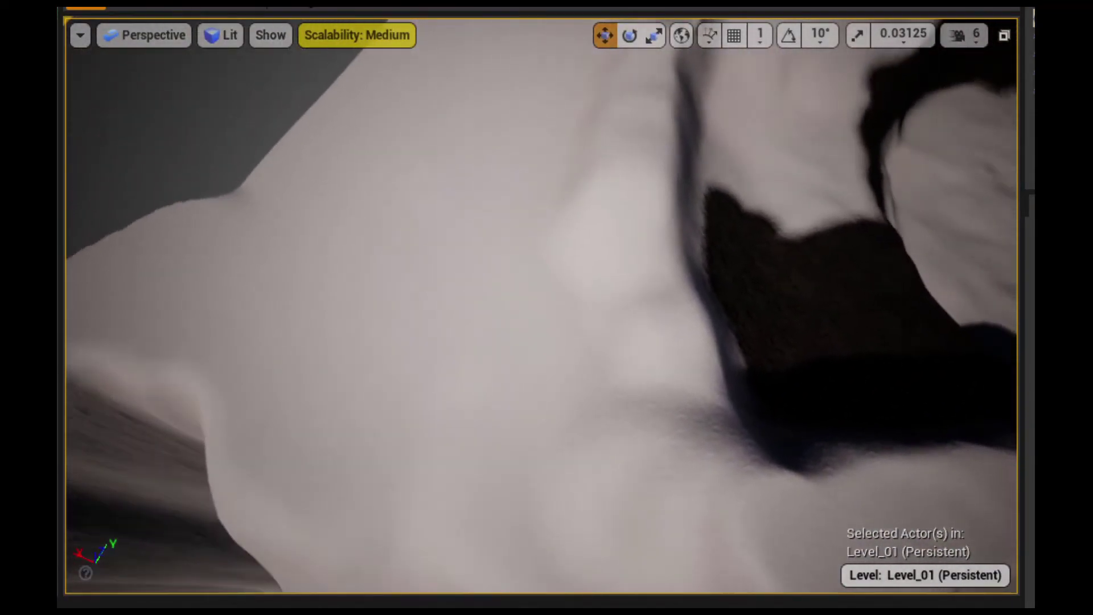
# Paint rock along the snowy trench wall near the dark rock hollow
pyautogui.moveTo(647, 344); pyautogui.dragTo(647, 343, button='right')
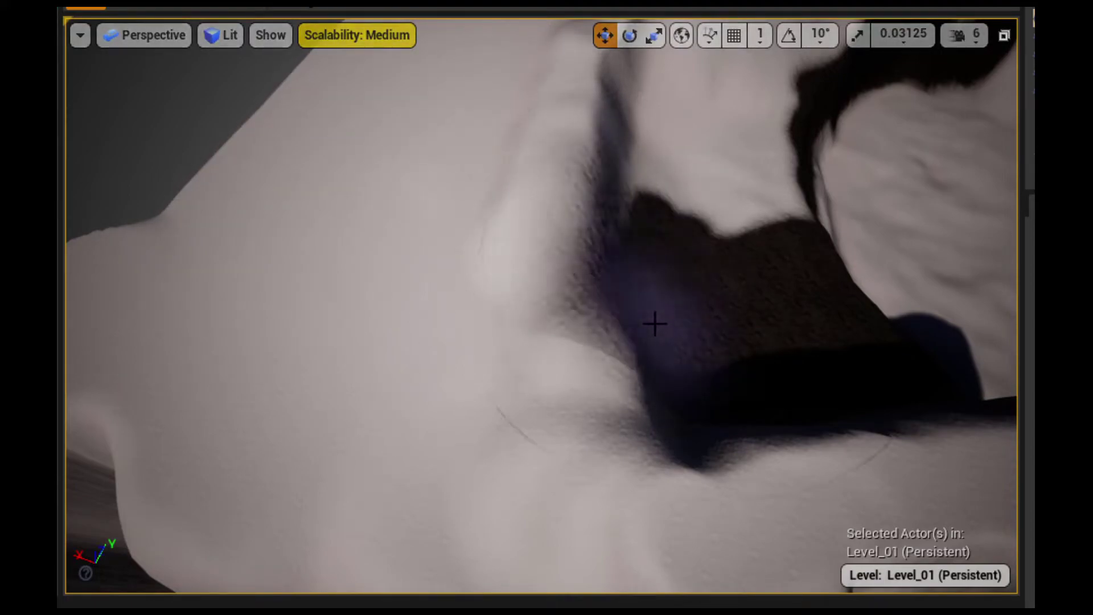
pyautogui.moveTo(654, 323); pyautogui.dragTo(629, 363)
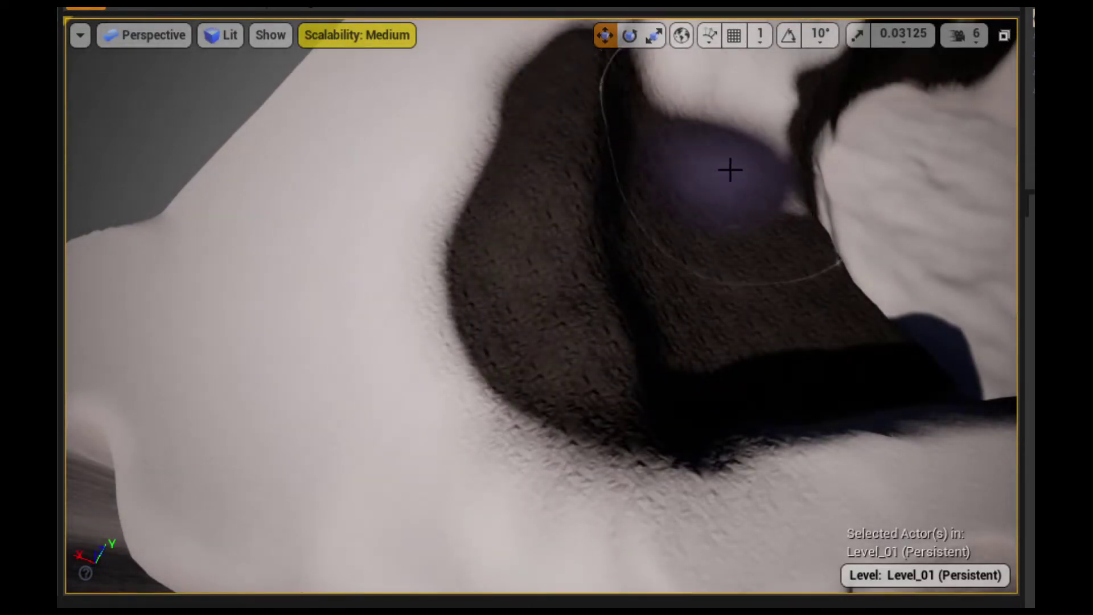
pyautogui.moveTo(730, 170); pyautogui.dragTo(545, 221, button='right')
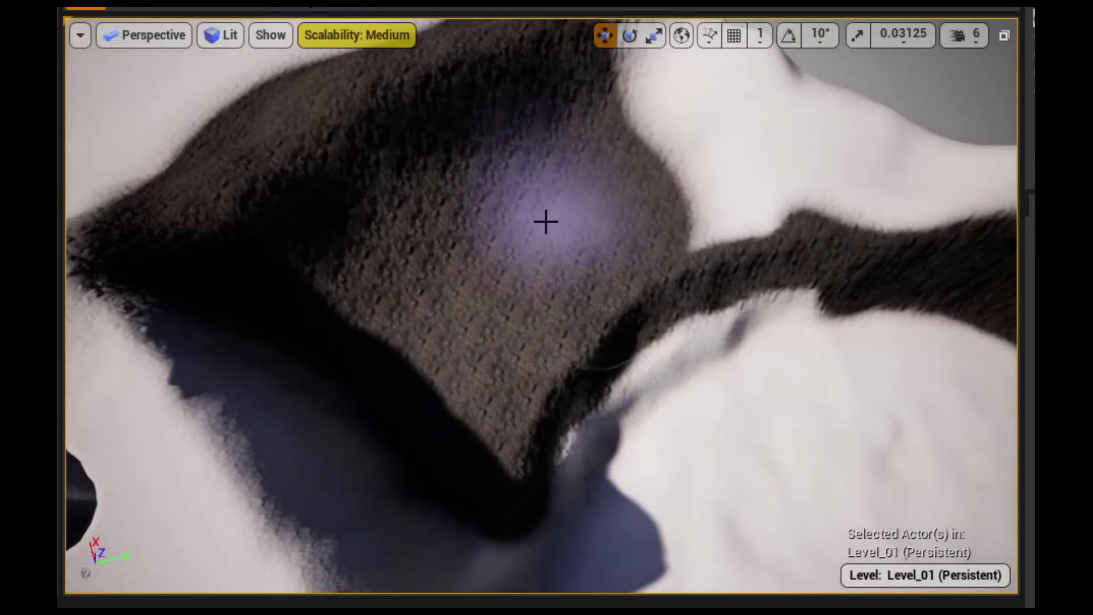
pyautogui.moveTo(703, 70); pyautogui.dragTo(700, 170, button='right')
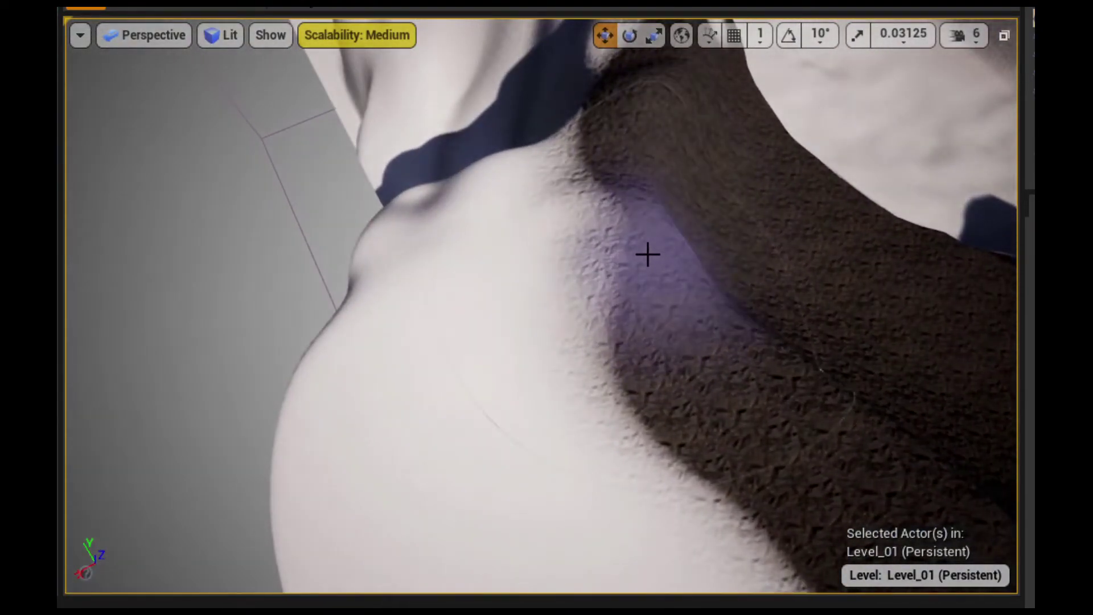
pyautogui.moveTo(409, 229)
pyautogui.mouseDown(button='right')
pyautogui.moveTo(342, 256)
pyautogui.moveTo(399, 239)
pyautogui.moveTo(398, 284)
pyautogui.moveTo(427, 230)
pyautogui.mouseUp(button='right')
# Paint rock over the snowy strip up the slope, merging it with the zigzag rock band
pyautogui.moveTo(712, 422); pyautogui.dragTo(322, 316)
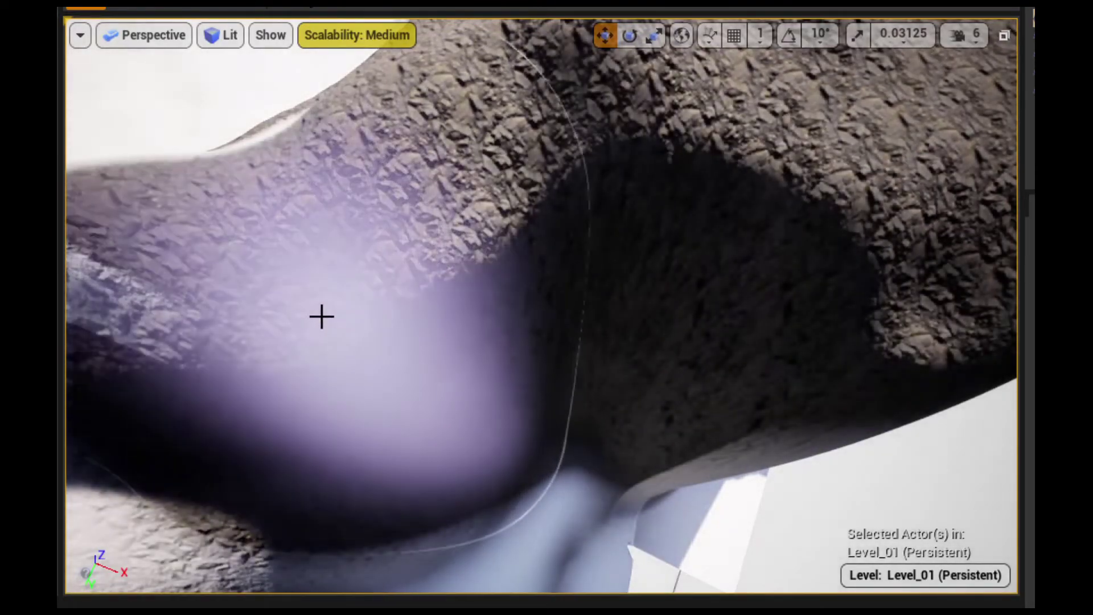
pyautogui.moveTo(322, 316); pyautogui.dragTo(248, 395, button='right')
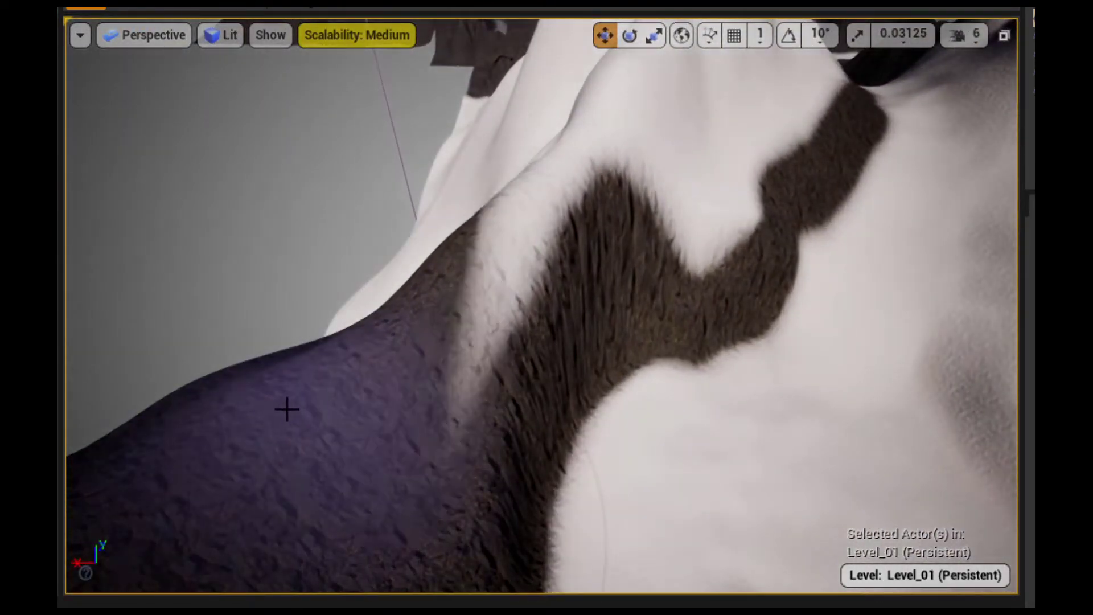
pyautogui.moveTo(286, 408); pyautogui.dragTo(405, 291)
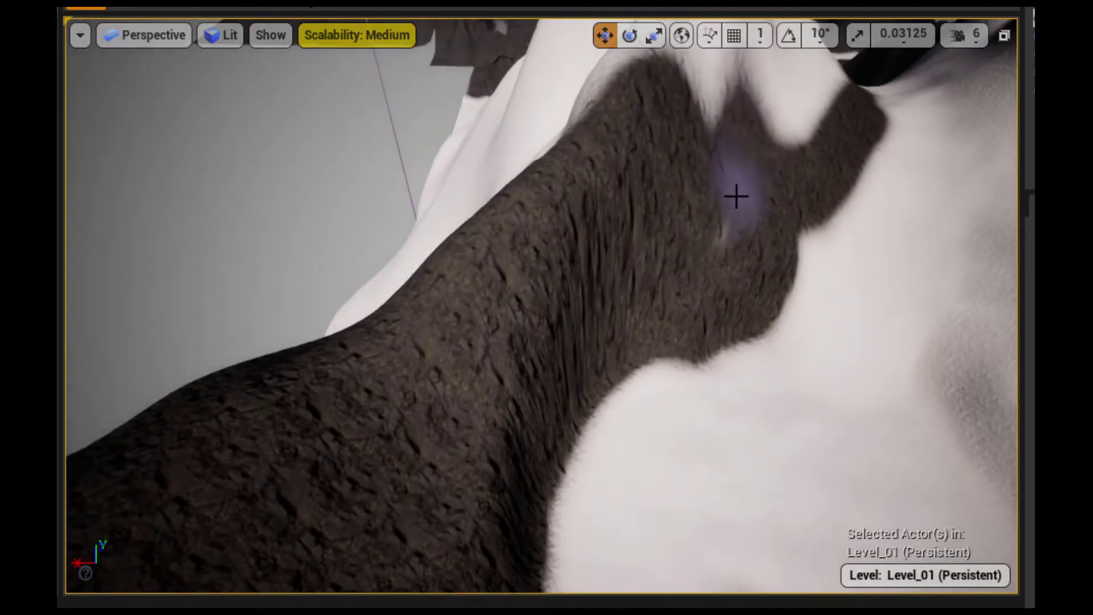
pyautogui.scroll(-5, 573, 252)
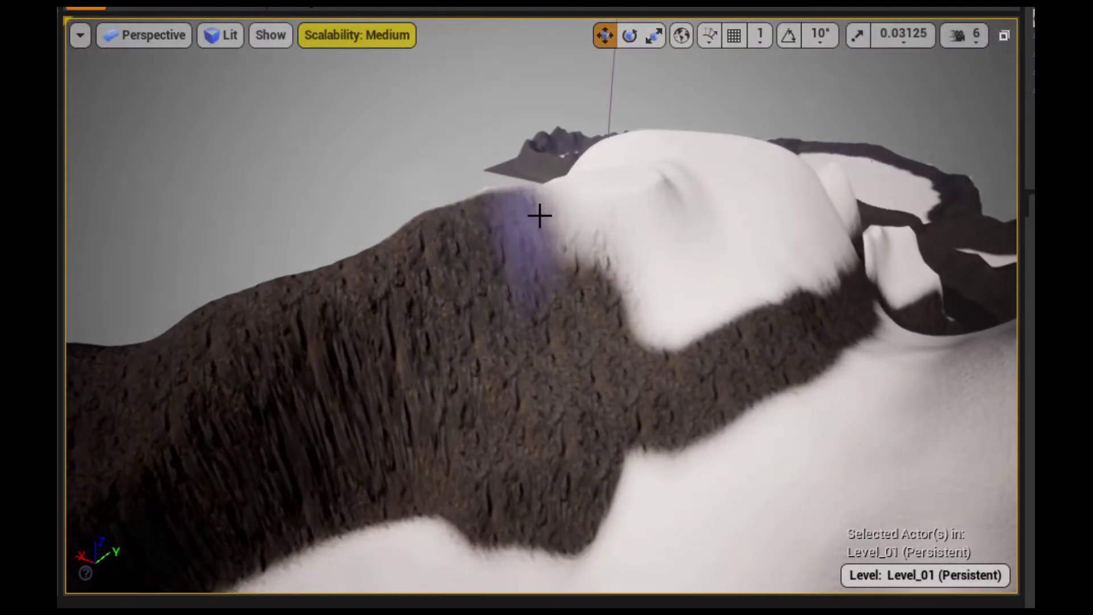
# Paint rock over the remaining white snow patches across the ridge face and onto its top
pyautogui.moveTo(771, 270); pyautogui.dragTo(745, 269)
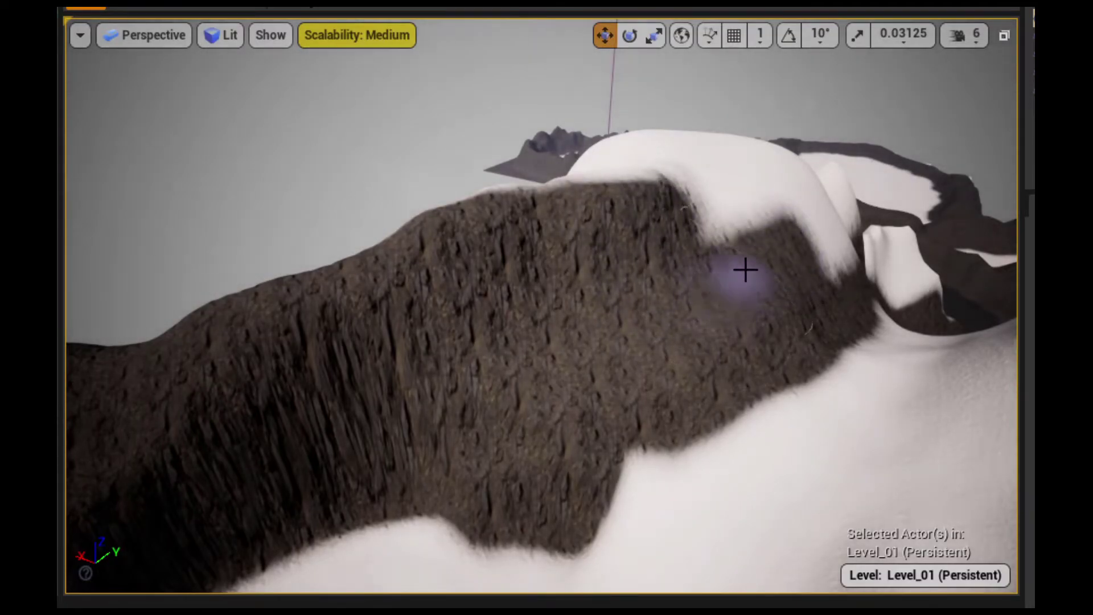
pyautogui.moveTo(794, 220); pyautogui.dragTo(787, 200, button='right')
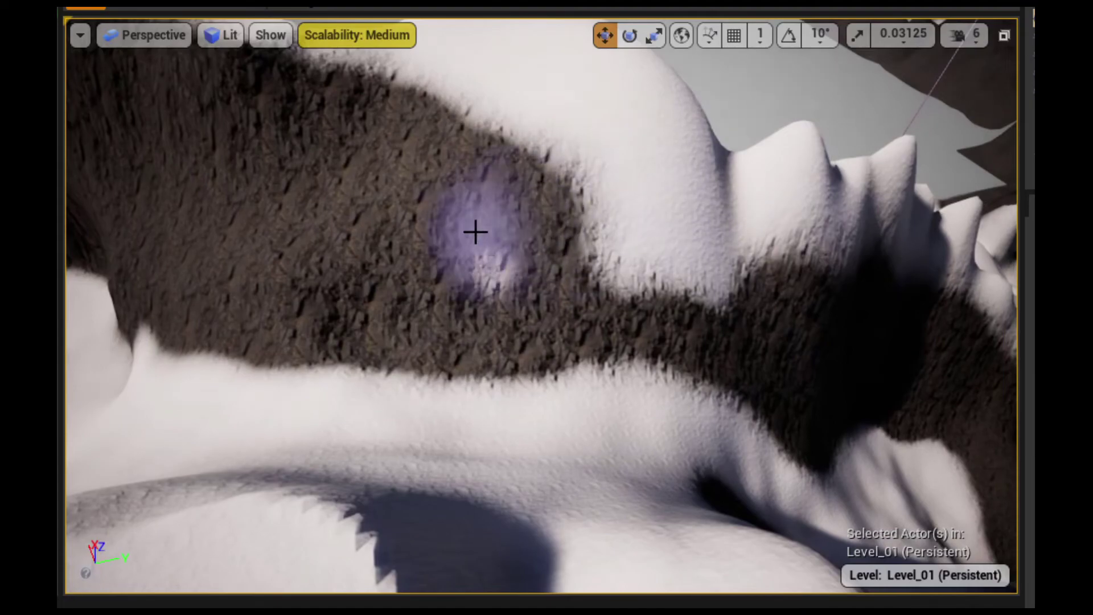
pyautogui.moveTo(476, 232)
pyautogui.mouseDown()
pyautogui.moveTo(592, 220)
pyautogui.moveTo(789, 236)
pyautogui.mouseUp()
pyautogui.moveTo(642, 230); pyautogui.dragTo(684, 149)
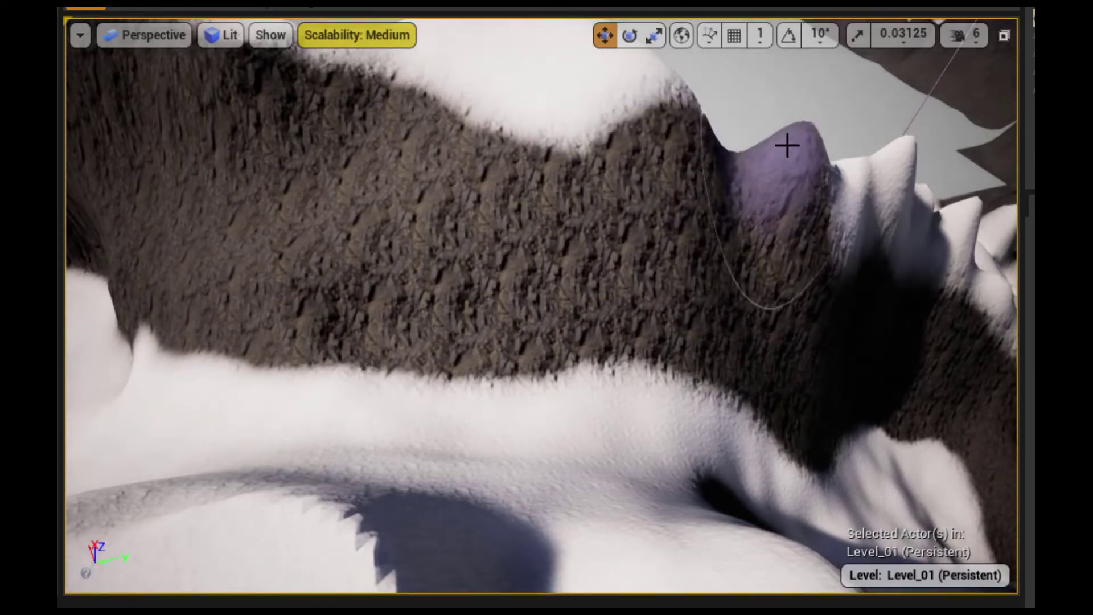
pyautogui.moveTo(682, 194); pyautogui.dragTo(682, 194, button='right')
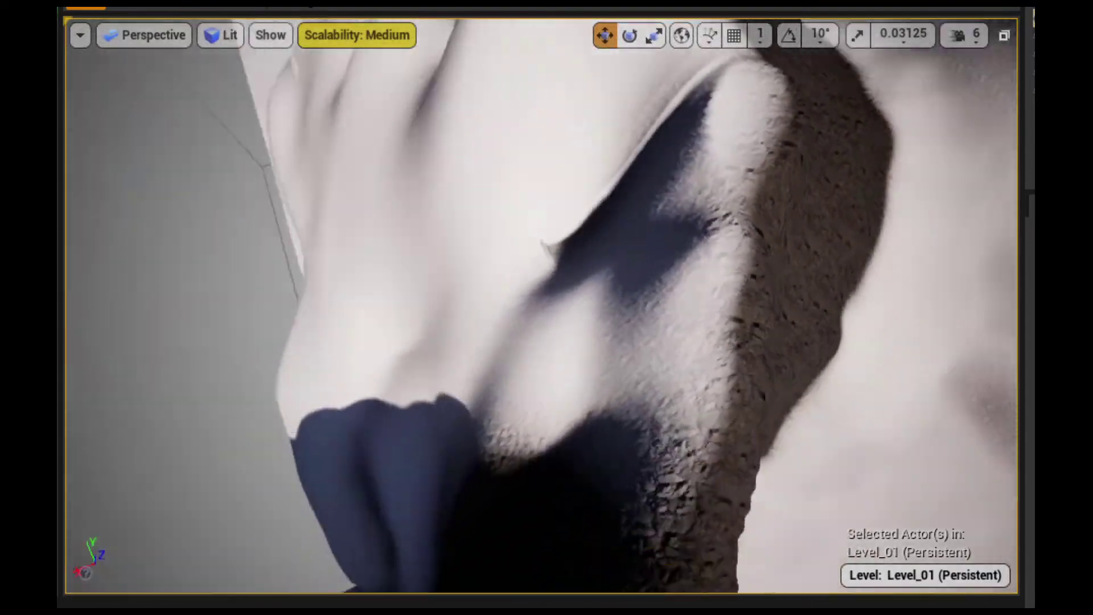
pyautogui.moveTo(459, 110); pyautogui.dragTo(459, 110, button='right')
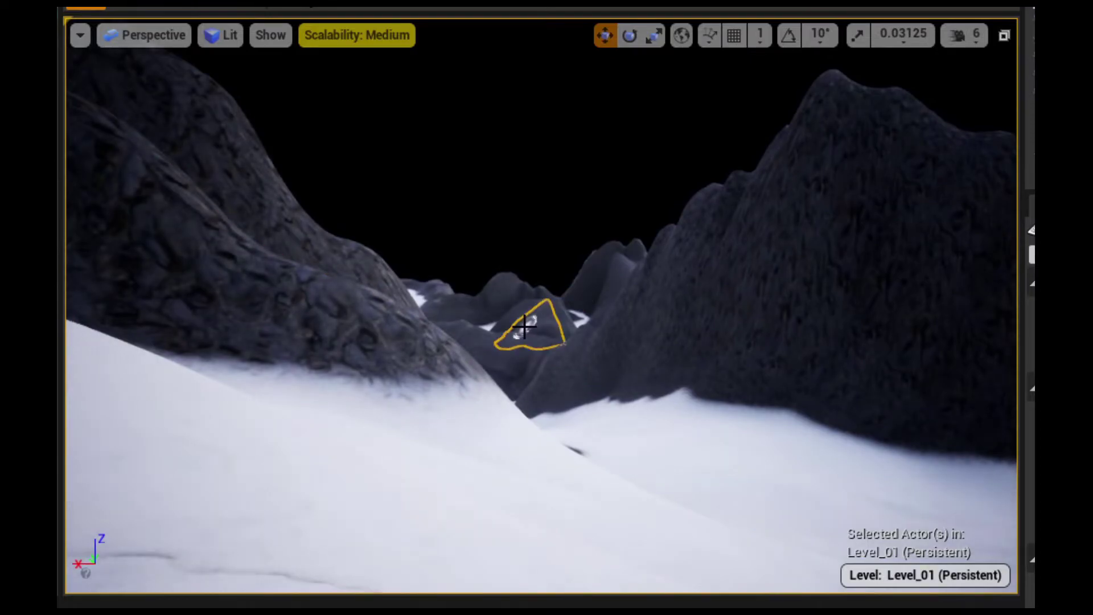
pyautogui.moveTo(364, 437); pyautogui.dragTo(362, 444, button='right')
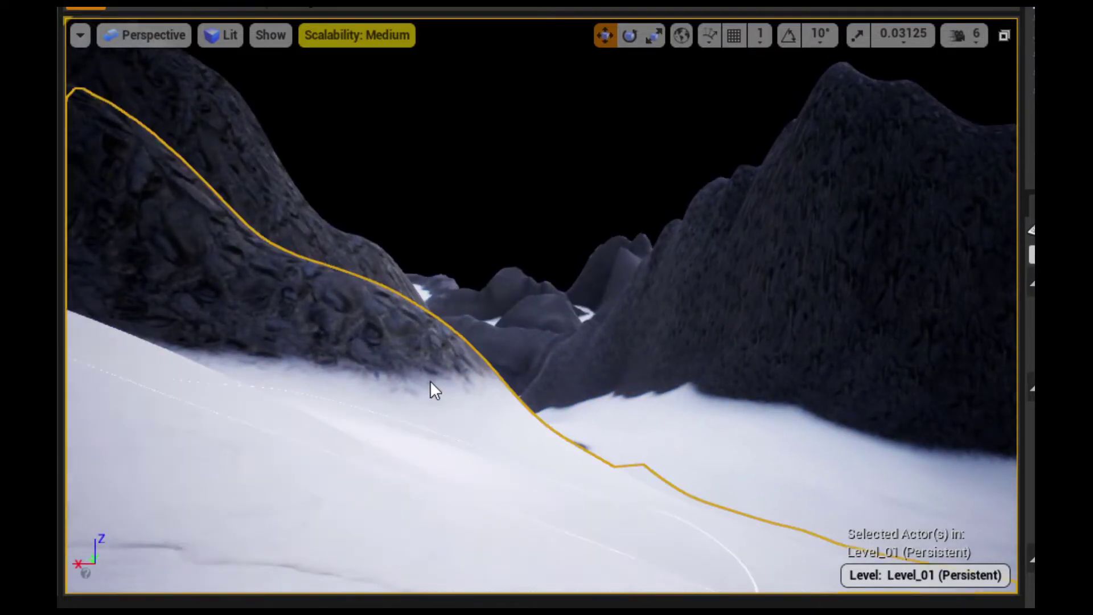
pyautogui.hotkey('alt', 'p')
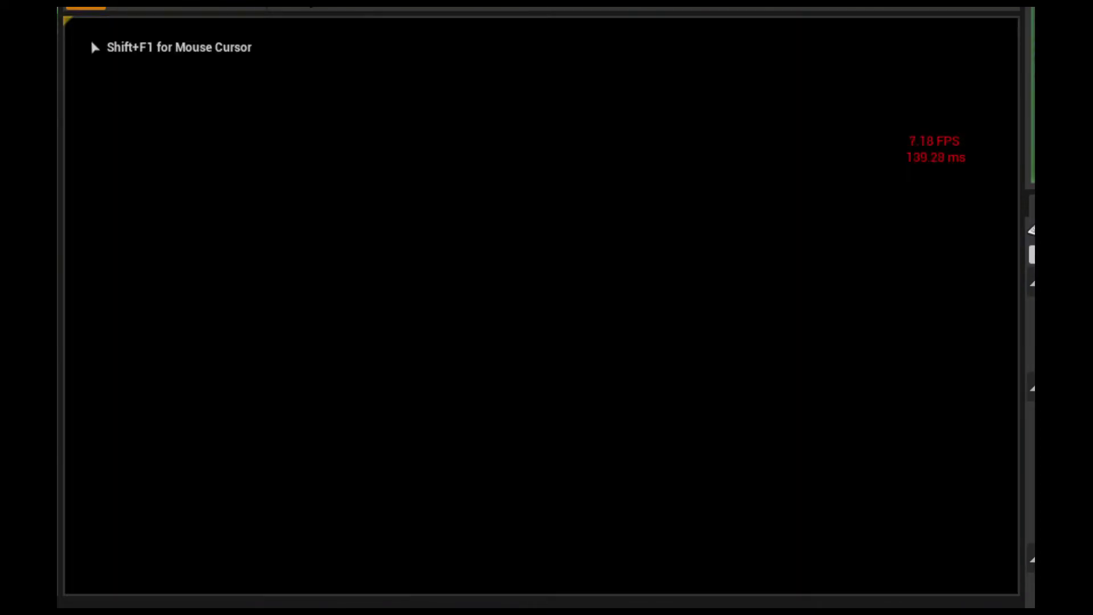
pyautogui.press('w')
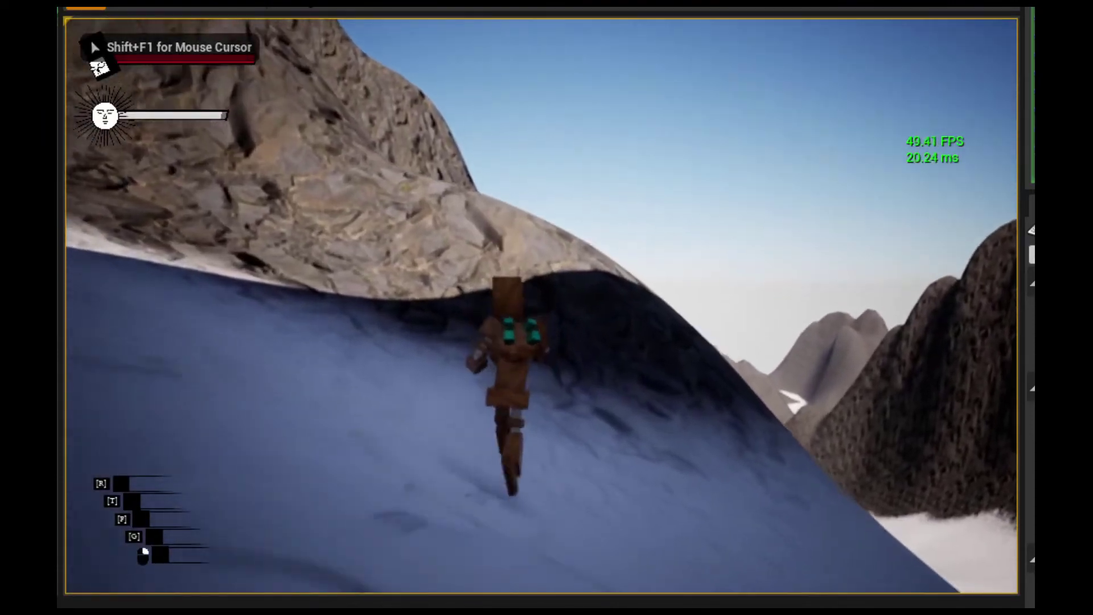
pyautogui.press('w')
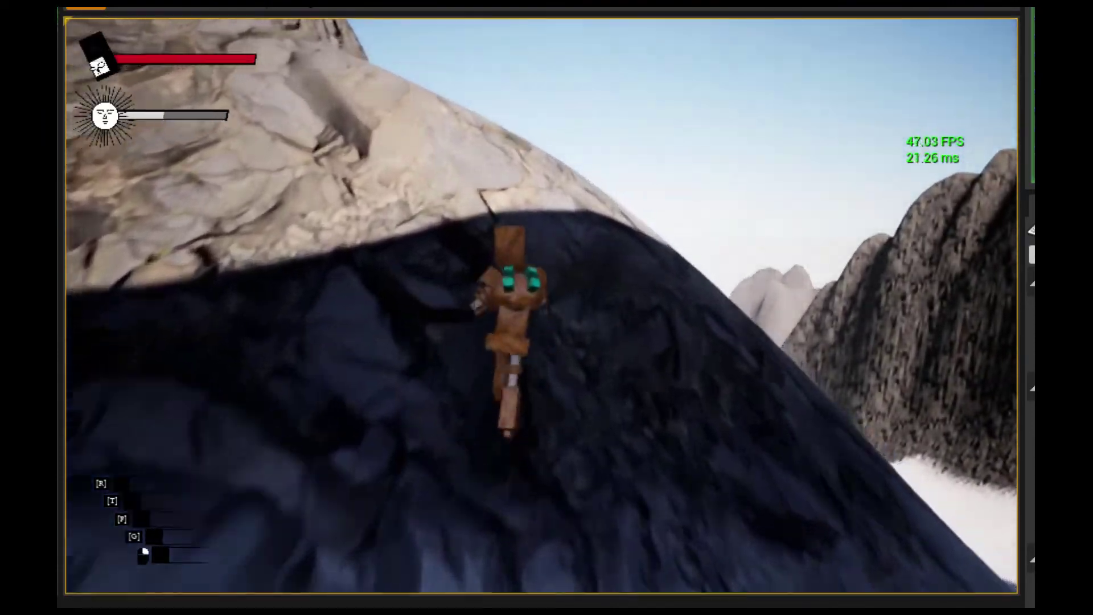
pyautogui.press('w')
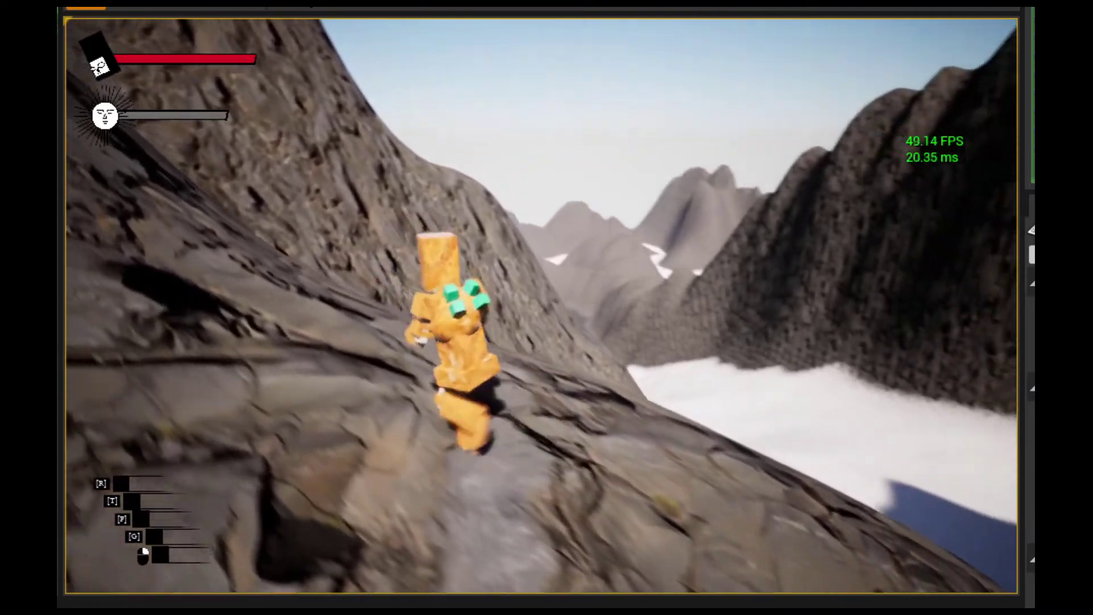
pyautogui.press('w')
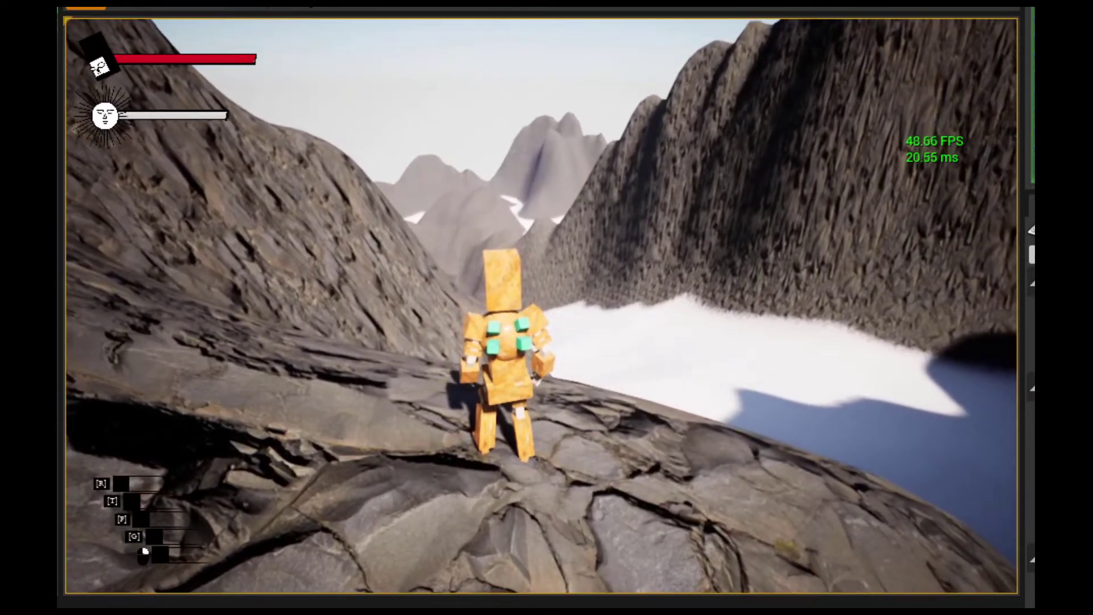
pyautogui.press('w')
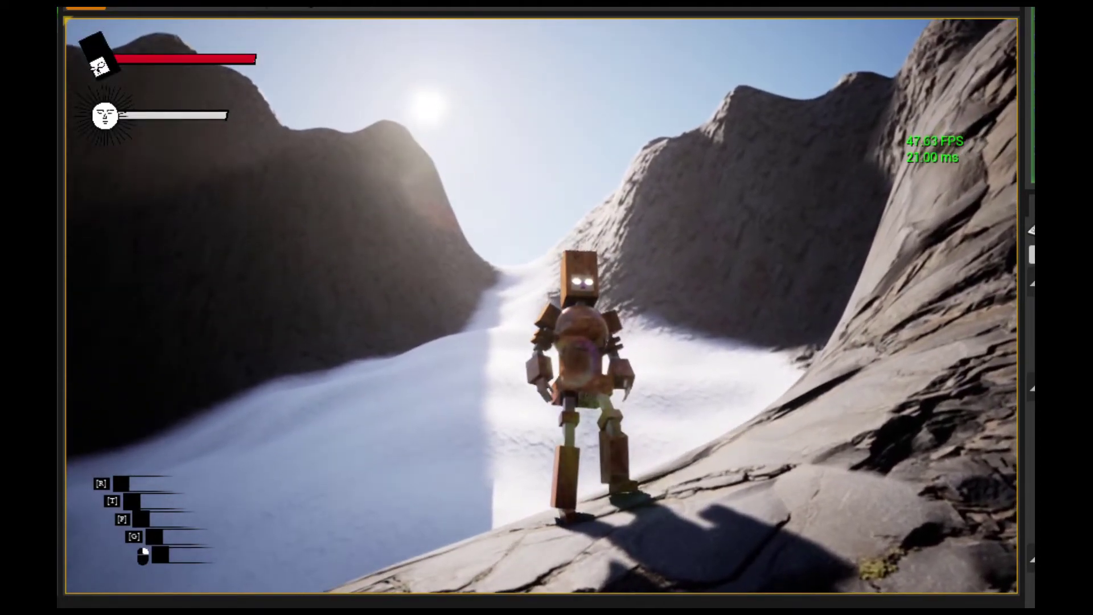
pyautogui.press('Escape')
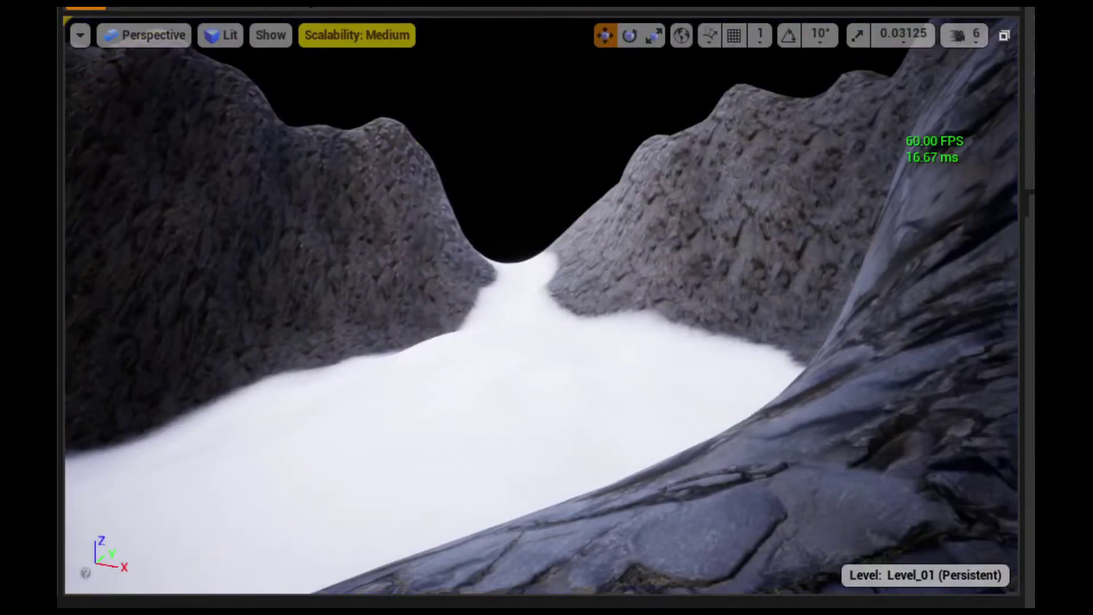
pyautogui.press('w')
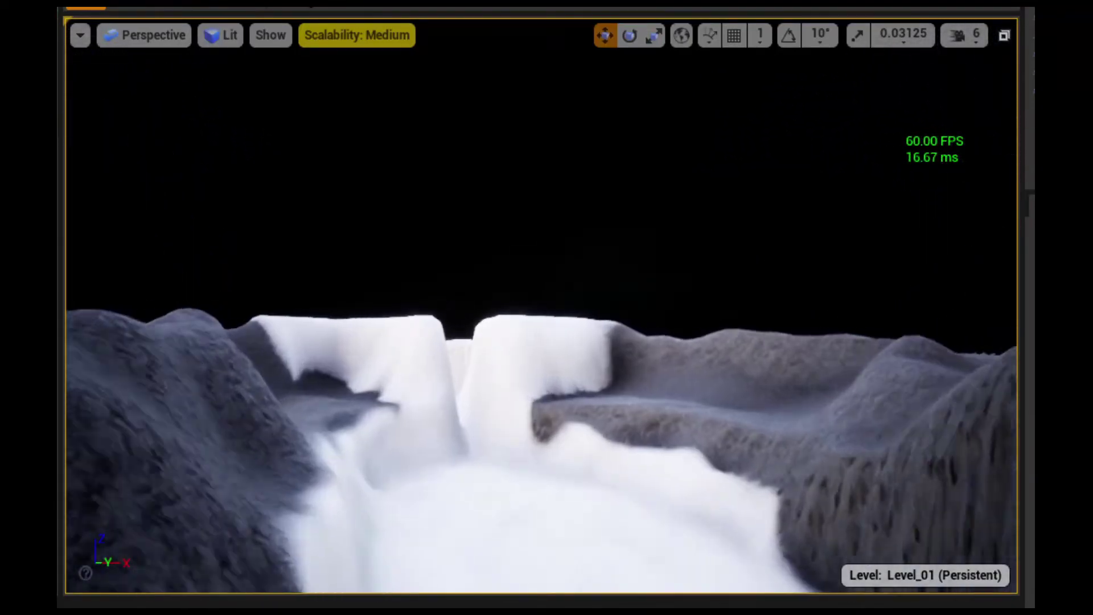
pyautogui.press('w')
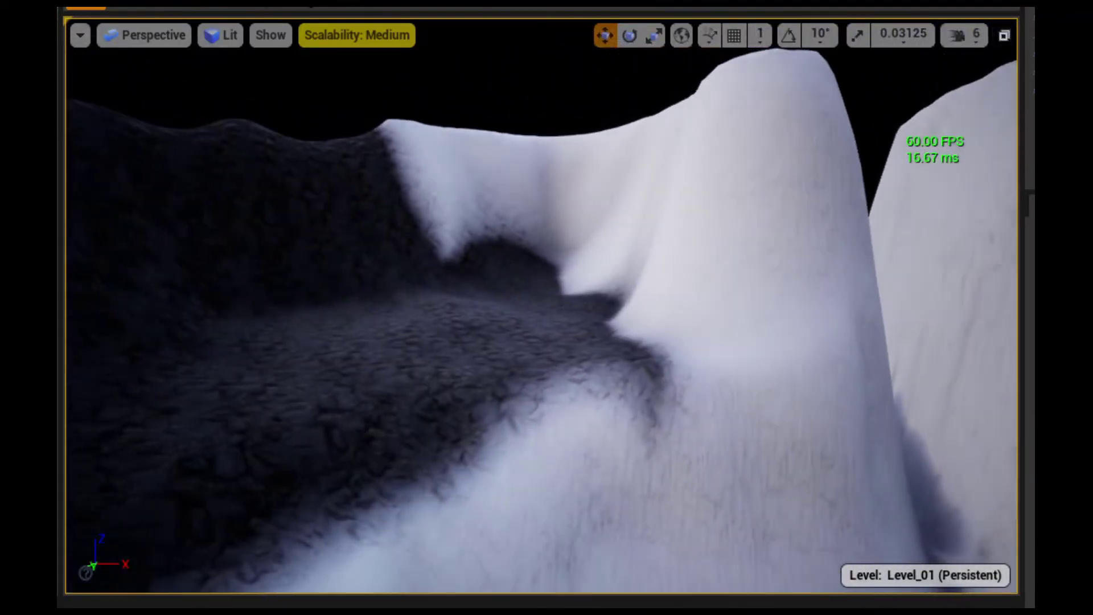
pyautogui.click(418, 121)
pyautogui.press('w')
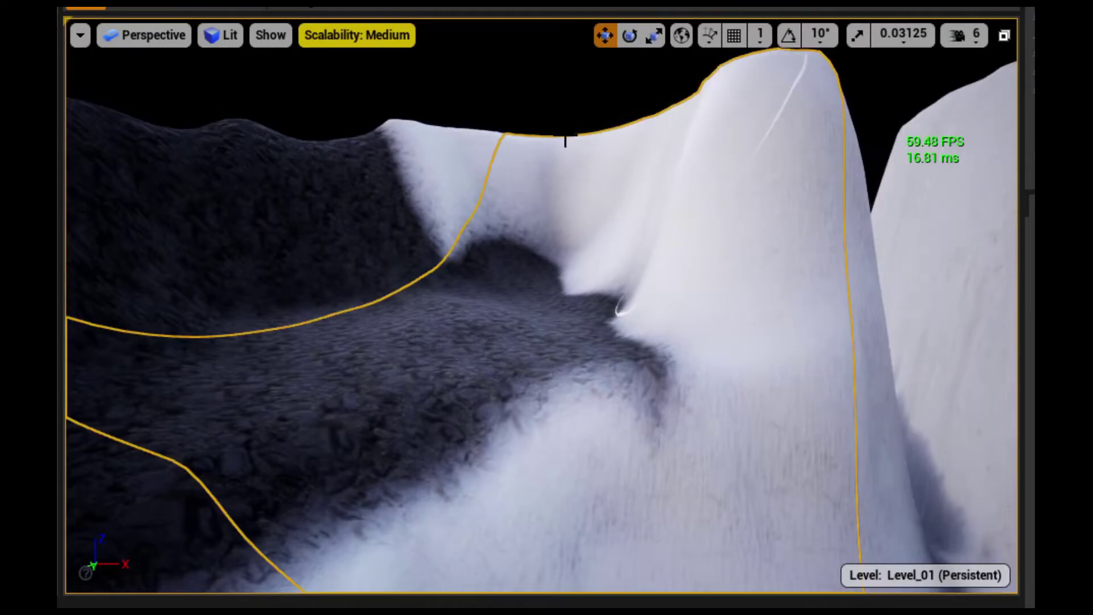
pyautogui.press('w')
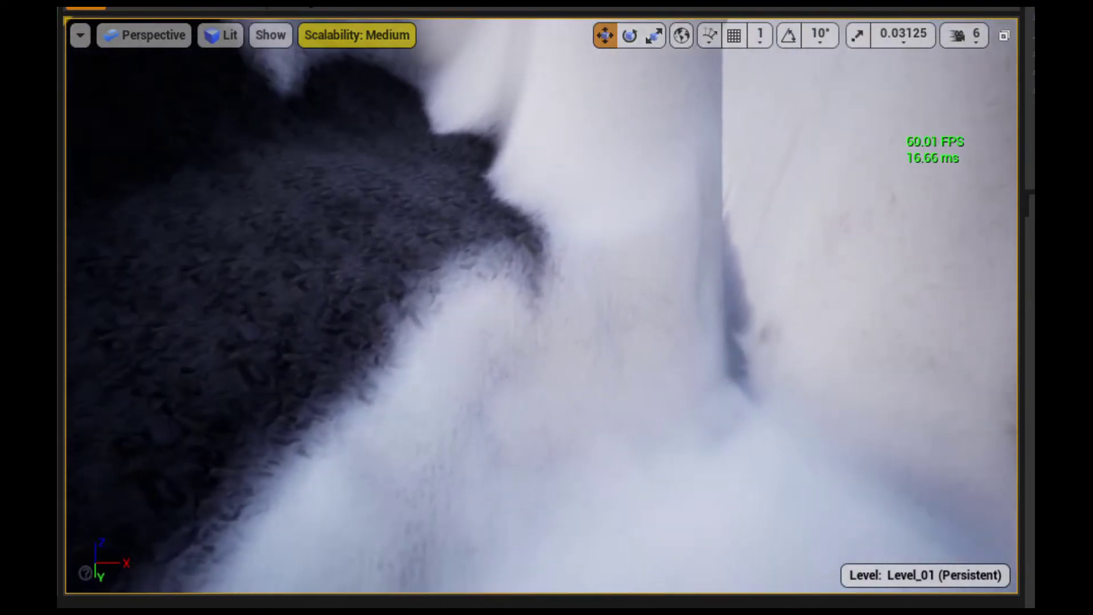
pyautogui.press('w')
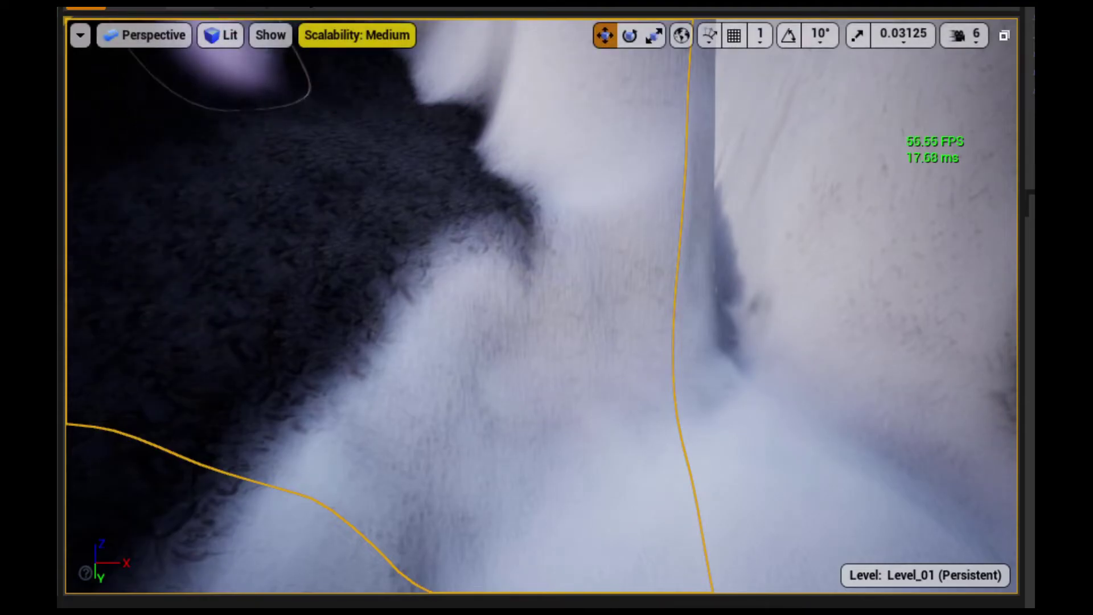
pyautogui.moveTo(592, 218); pyautogui.dragTo(593, 218, button='right')
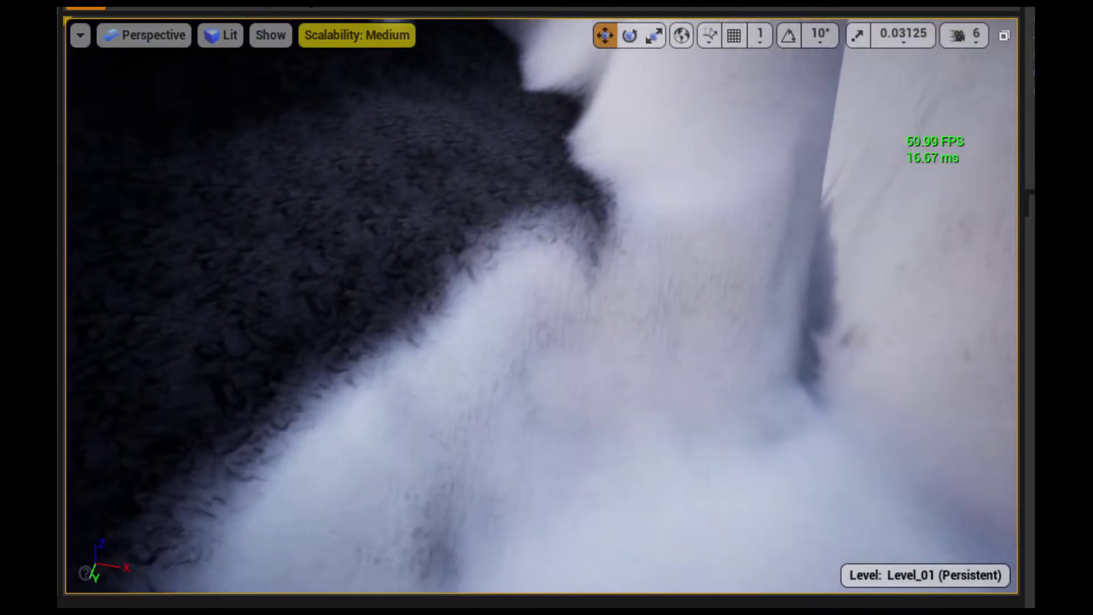
pyautogui.moveTo(514, 169); pyautogui.dragTo(514, 169, button='right')
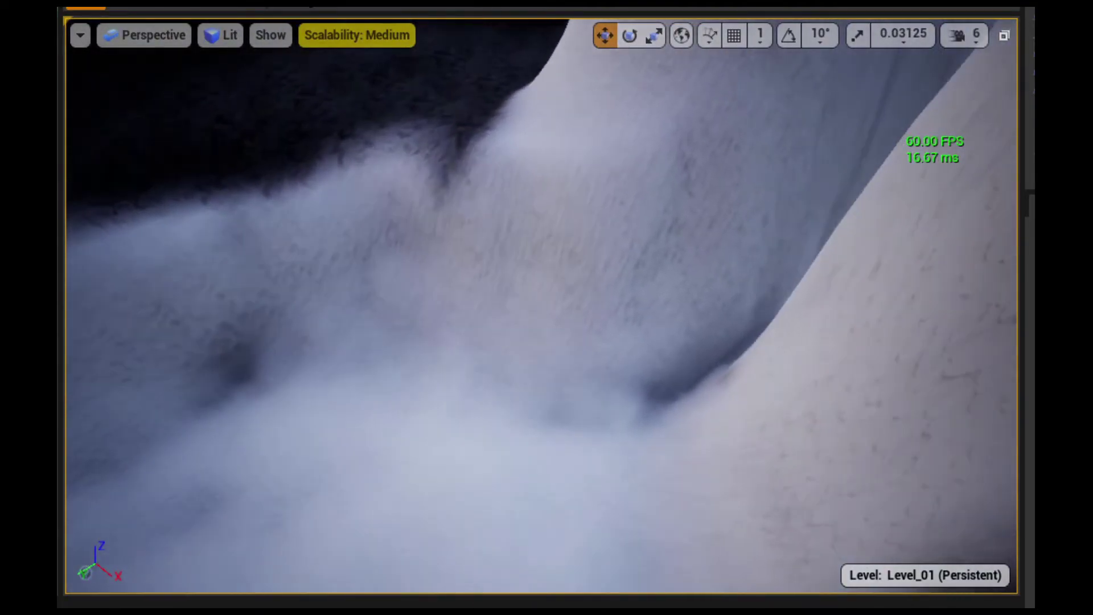
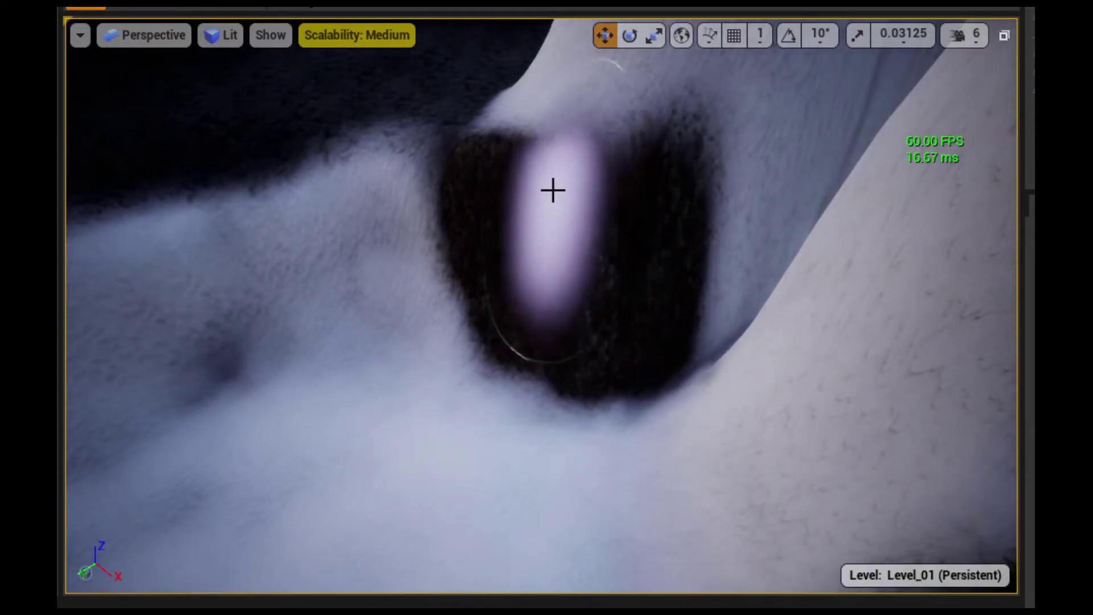
# Paint a dark streak down the snow next to the gravel, then cover it with brown rock
pyautogui.moveTo(552, 188)
pyautogui.mouseDown(button='right')
pyautogui.moveTo(575, 199)
pyautogui.moveTo(546, 182)
pyautogui.mouseUp(button='right')
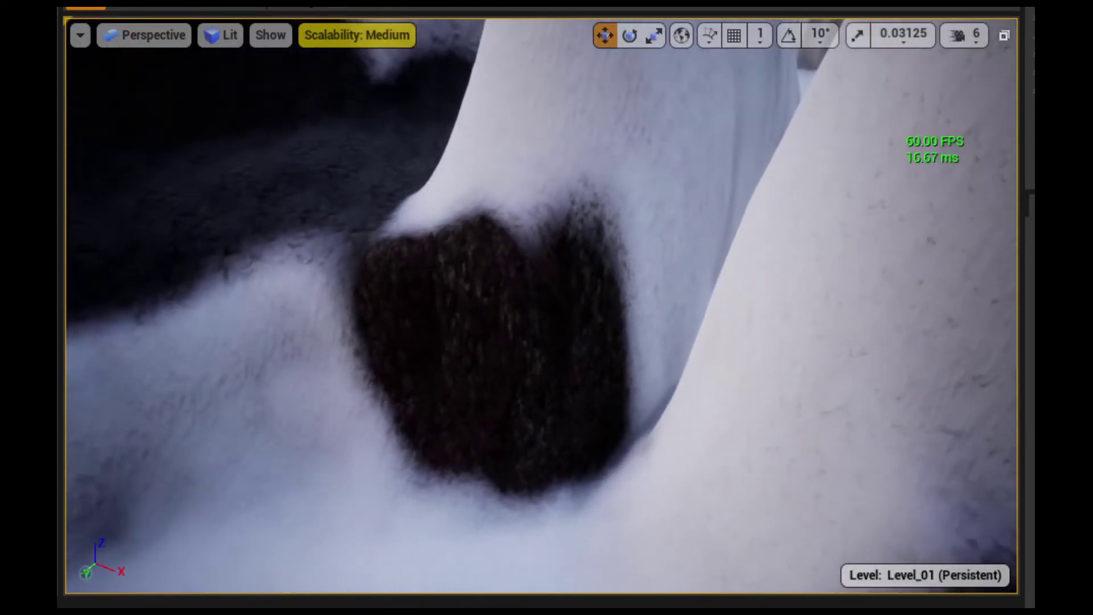
pyautogui.moveTo(732, 260); pyautogui.dragTo(762, 267, button='right')
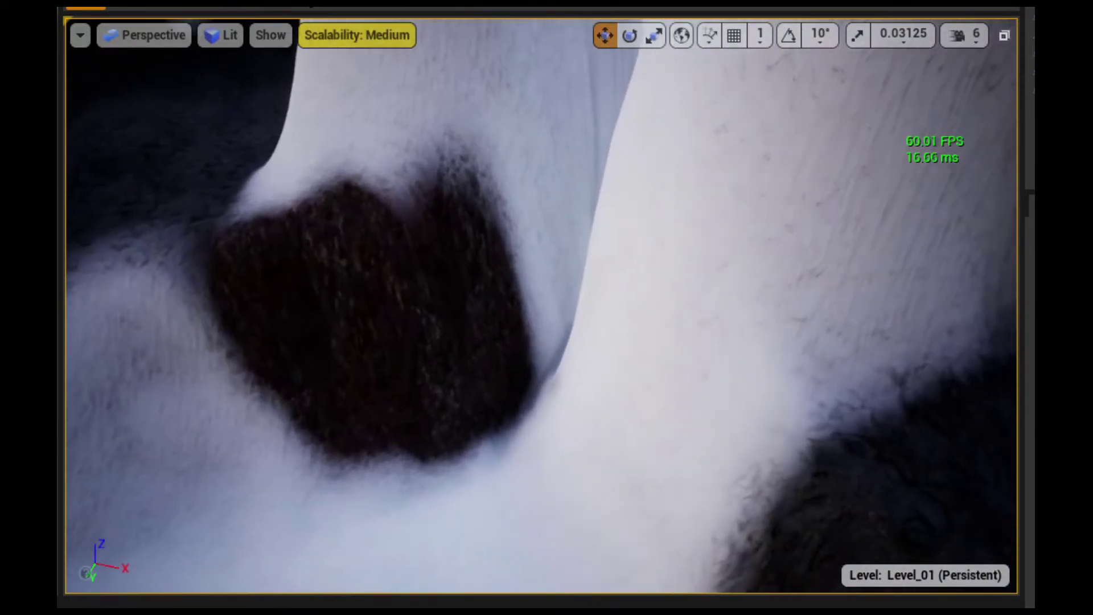
pyautogui.moveTo(565, 268); pyautogui.dragTo(565, 268, button='right')
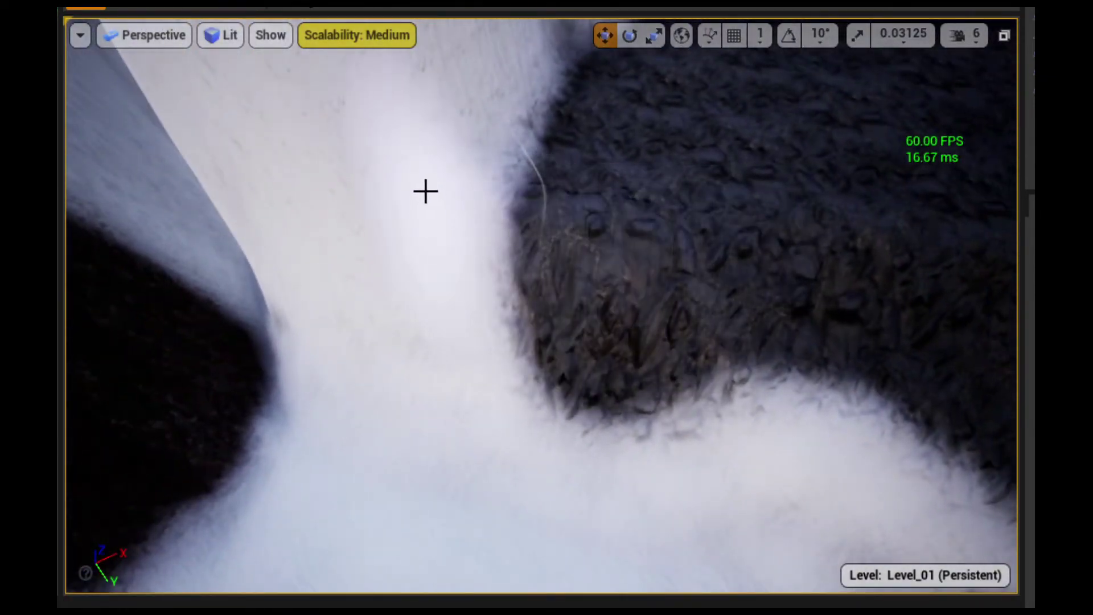
pyautogui.moveTo(426, 191); pyautogui.dragTo(436, 272)
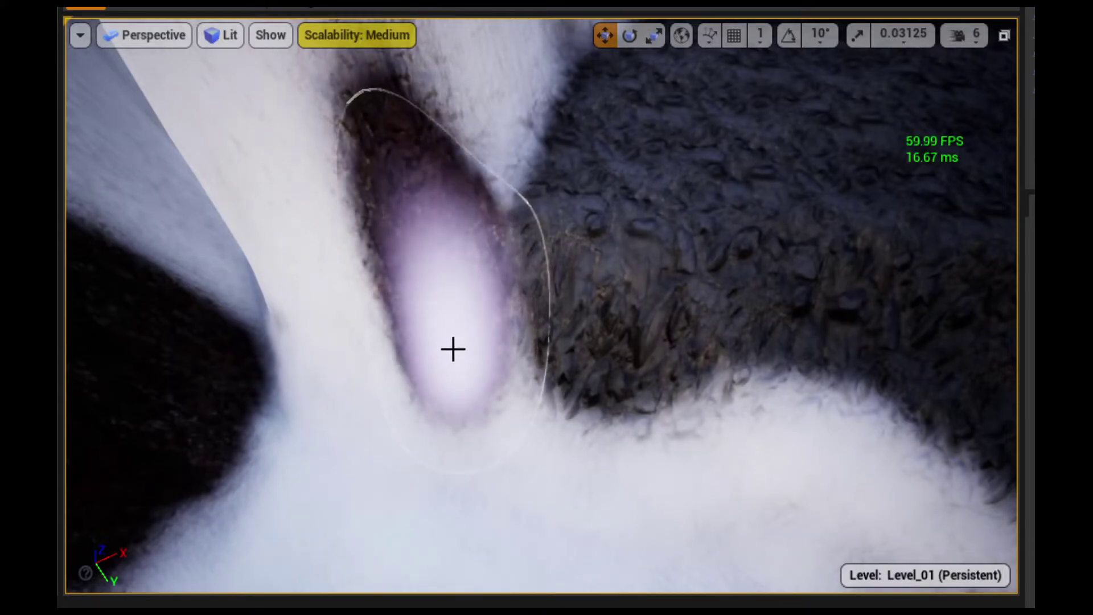
pyautogui.moveTo(458, 362); pyautogui.dragTo(459, 362, button='right')
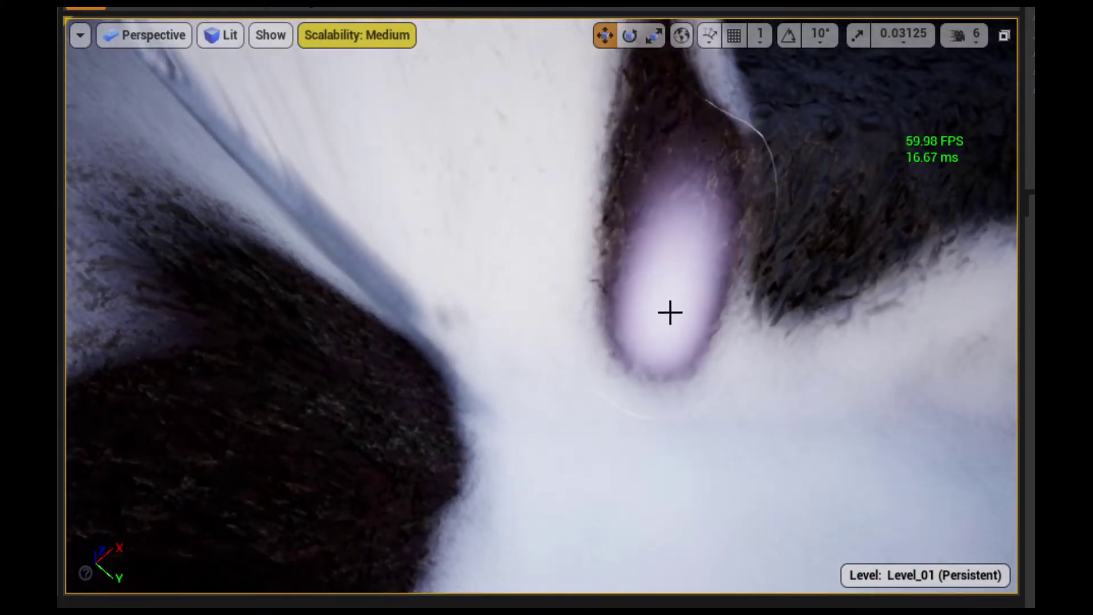
pyautogui.moveTo(662, 311)
pyautogui.mouseDown()
pyautogui.moveTo(598, 322)
pyautogui.moveTo(488, 280)
pyautogui.moveTo(454, 240)
pyautogui.mouseUp()
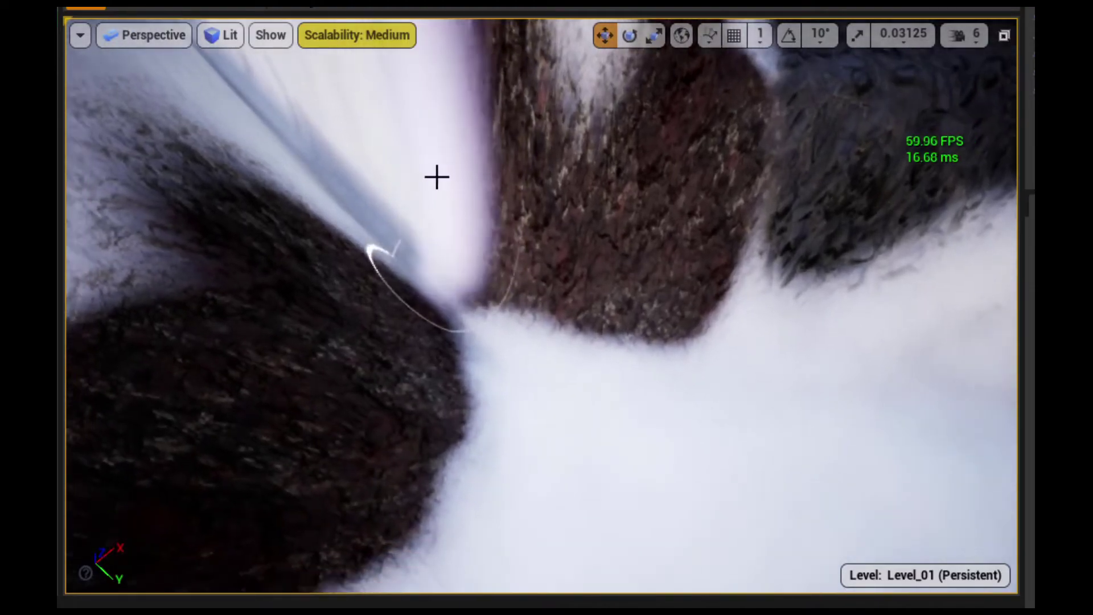
# Fly the view over the snow and gravel, past the rock face, toward another cliff
pyautogui.moveTo(434, 175); pyautogui.dragTo(434, 176, button='right')
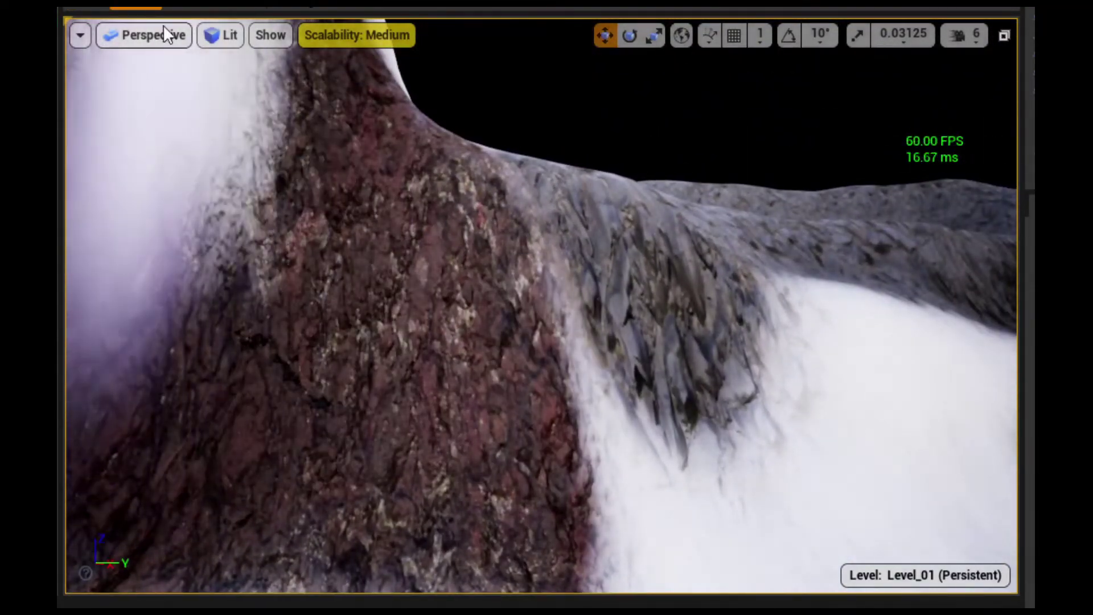
pyautogui.moveTo(541, 308); pyautogui.dragTo(541, 308, button='right')
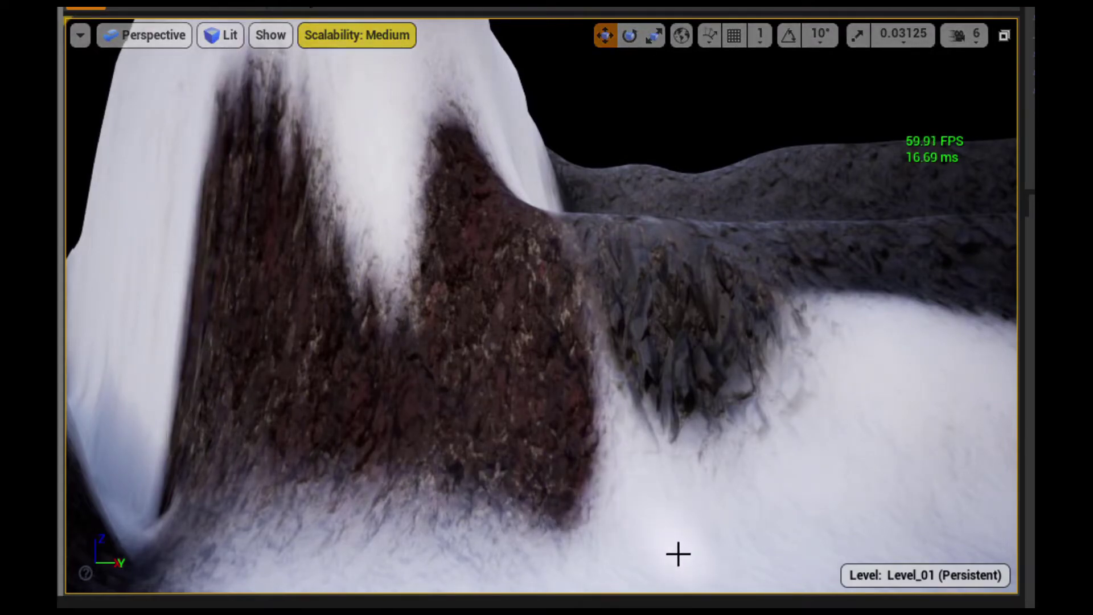
pyautogui.moveTo(676, 498); pyautogui.dragTo(676, 497, button='right')
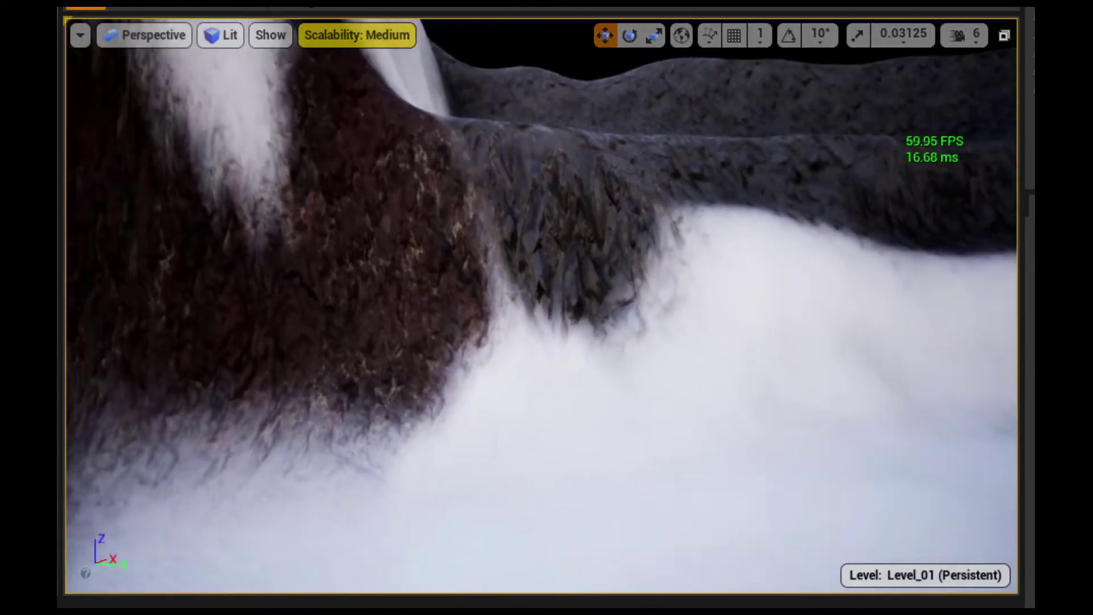
pyautogui.moveTo(618, 422); pyautogui.dragTo(617, 422, button='right')
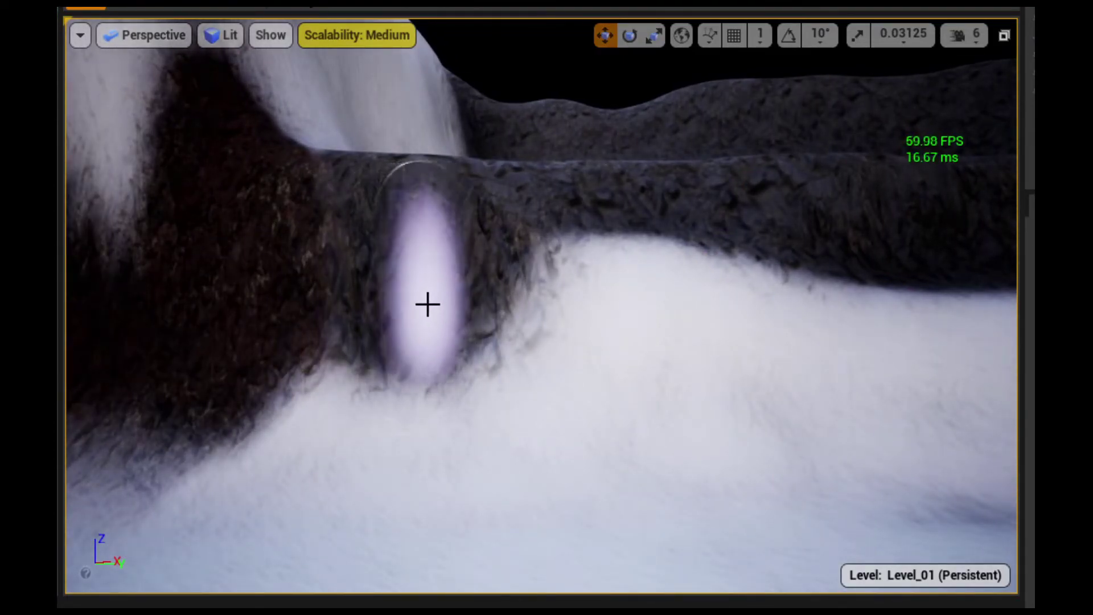
pyautogui.moveTo(545, 212); pyautogui.dragTo(545, 211, button='right')
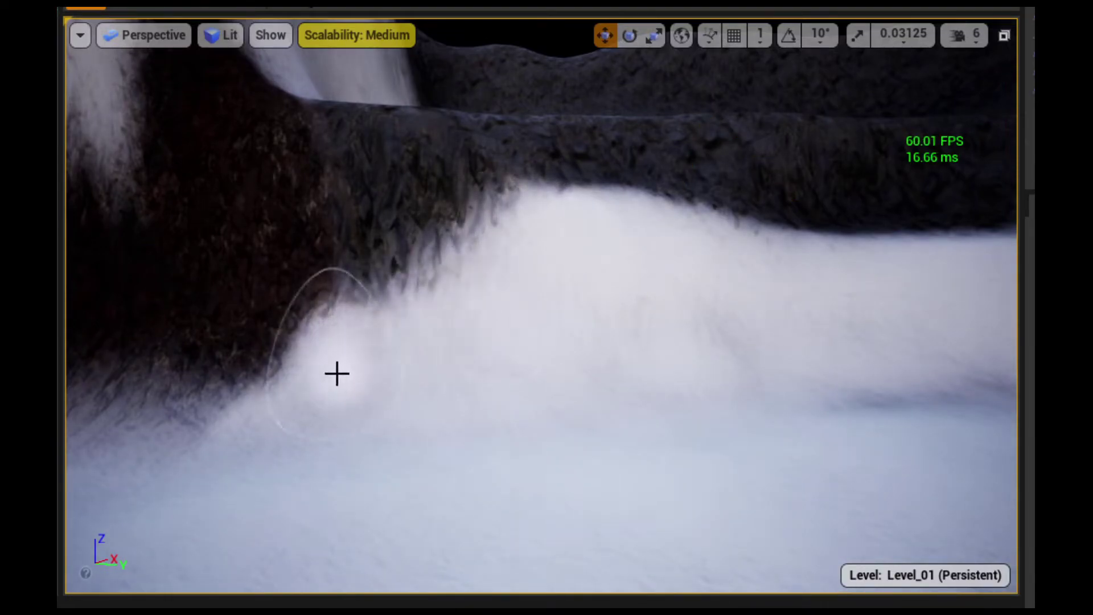
pyautogui.moveTo(546, 212); pyautogui.dragTo(545, 212, button='right')
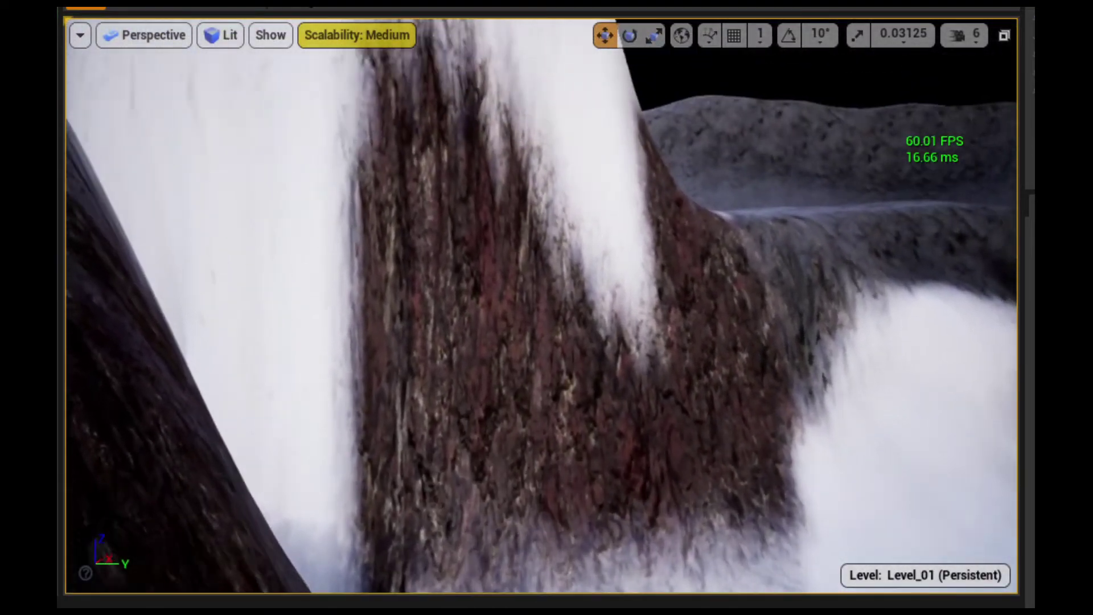
# Fly along the snowy cliff walls to the snowy slope and paint dark rock over one patch
pyautogui.moveTo(217, 95); pyautogui.dragTo(217, 95, button='right')
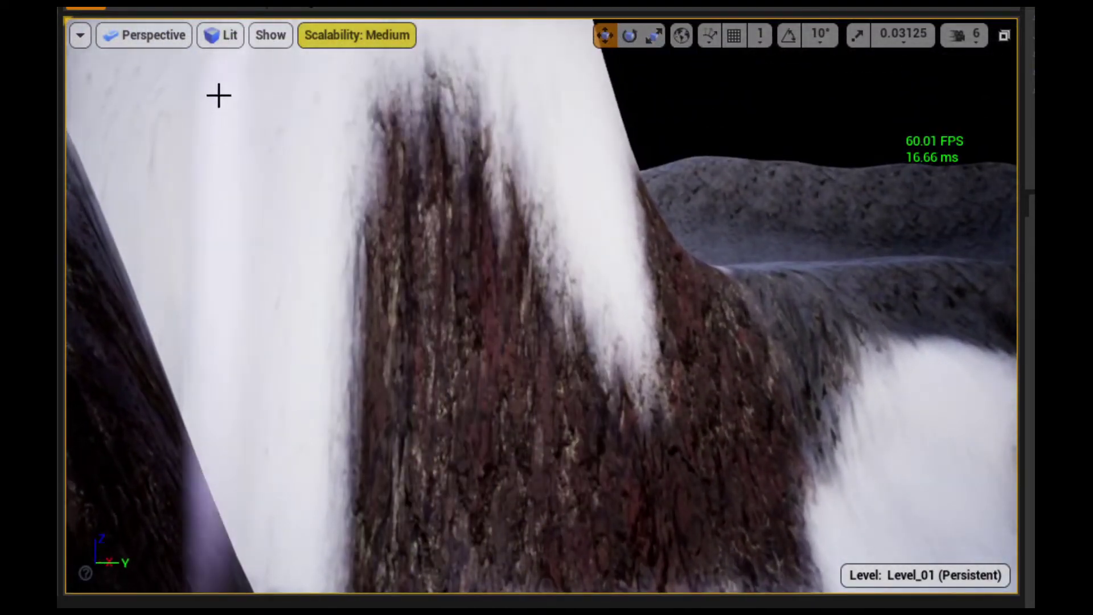
pyautogui.moveTo(480, 444); pyautogui.dragTo(597, 326, button='right')
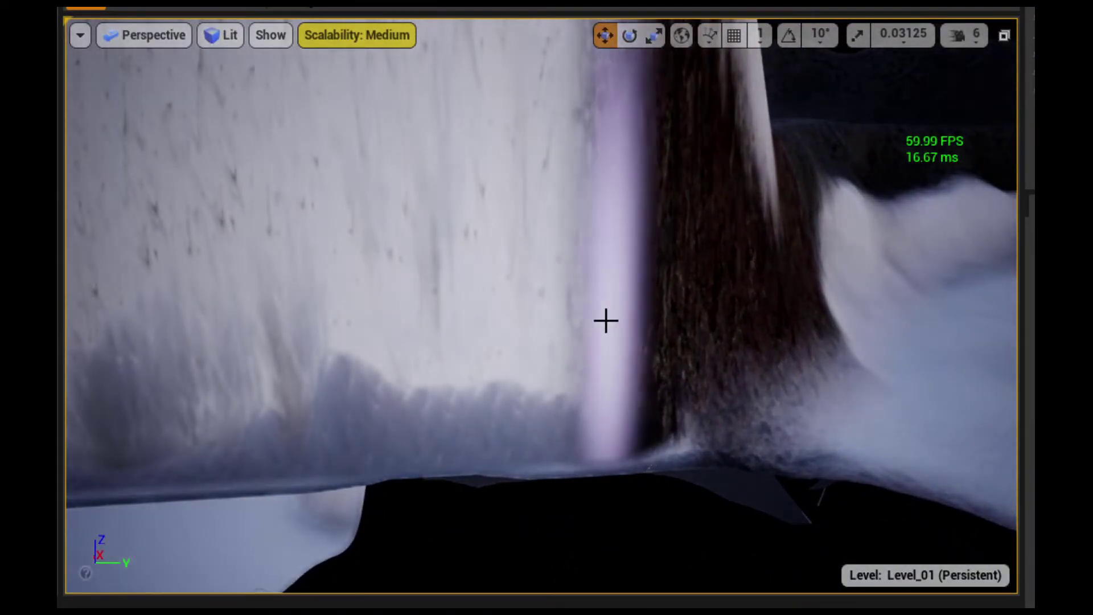
pyautogui.moveTo(606, 321)
pyautogui.mouseDown()
pyautogui.moveTo(74, 306)
pyautogui.moveTo(608, 313)
pyautogui.moveTo(815, 287)
pyautogui.moveTo(594, 315)
pyautogui.mouseUp()
pyautogui.moveTo(506, 352); pyautogui.dragTo(506, 319)
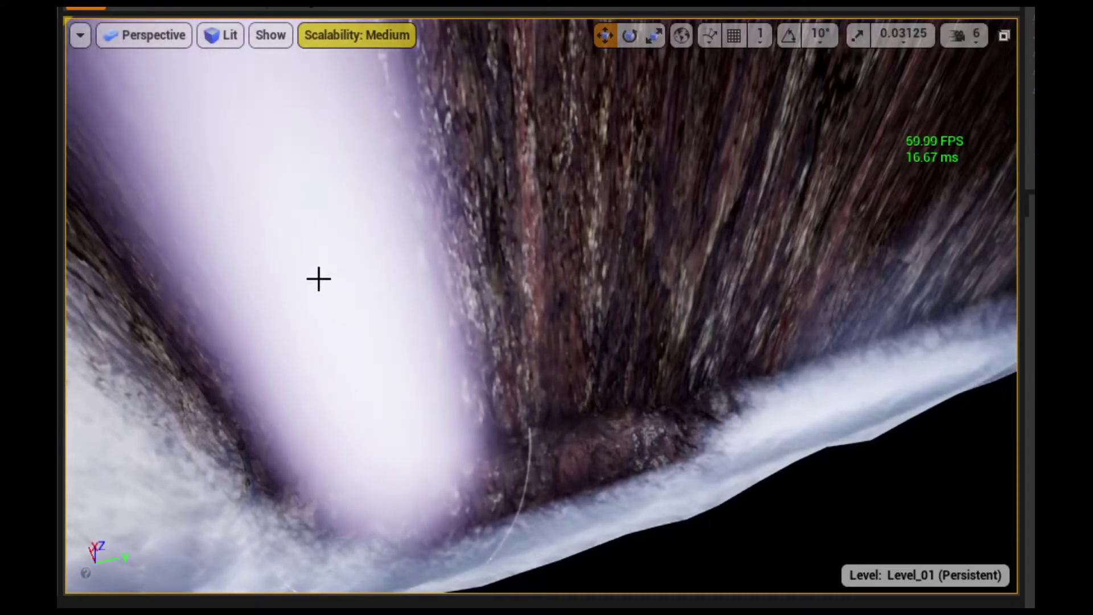
pyautogui.moveTo(319, 279); pyautogui.dragTo(319, 279, button='right')
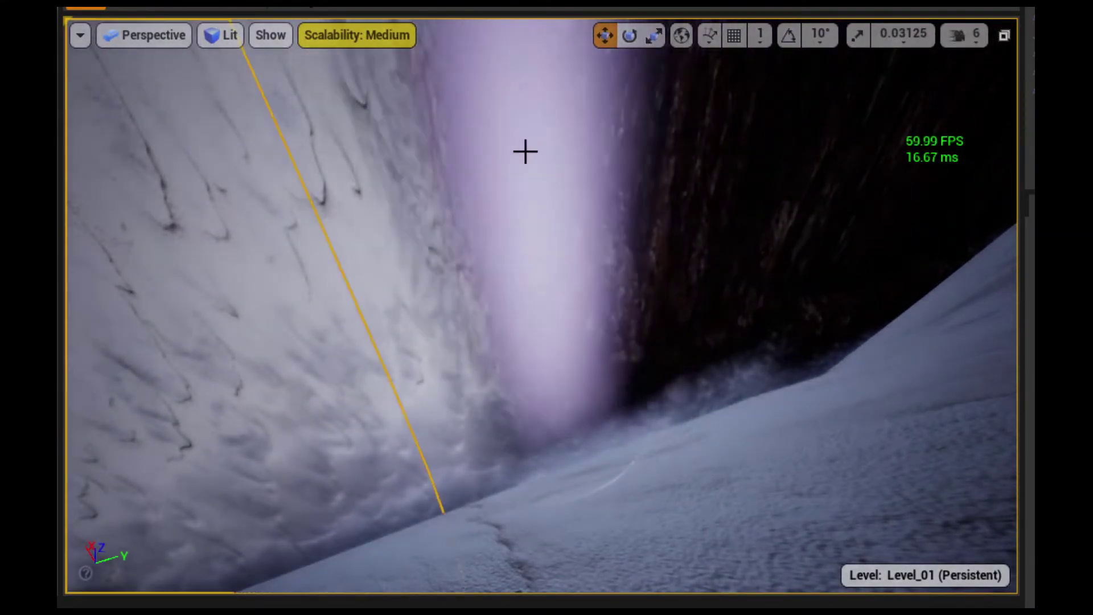
pyautogui.moveTo(525, 152); pyautogui.dragTo(286, 274, button='right')
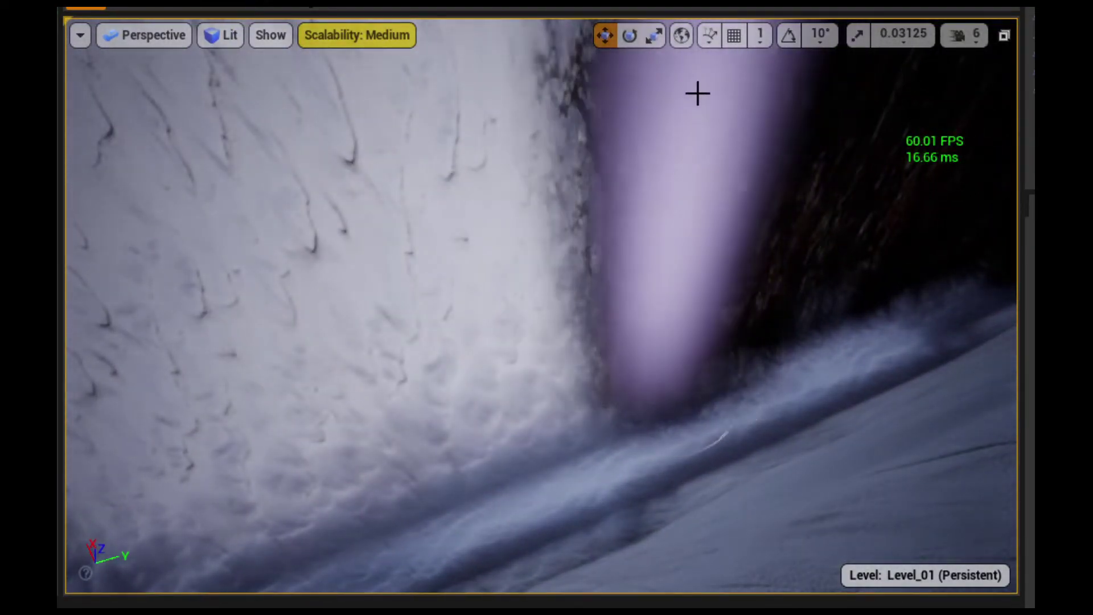
pyautogui.moveTo(519, 172); pyautogui.dragTo(763, 148, button='right')
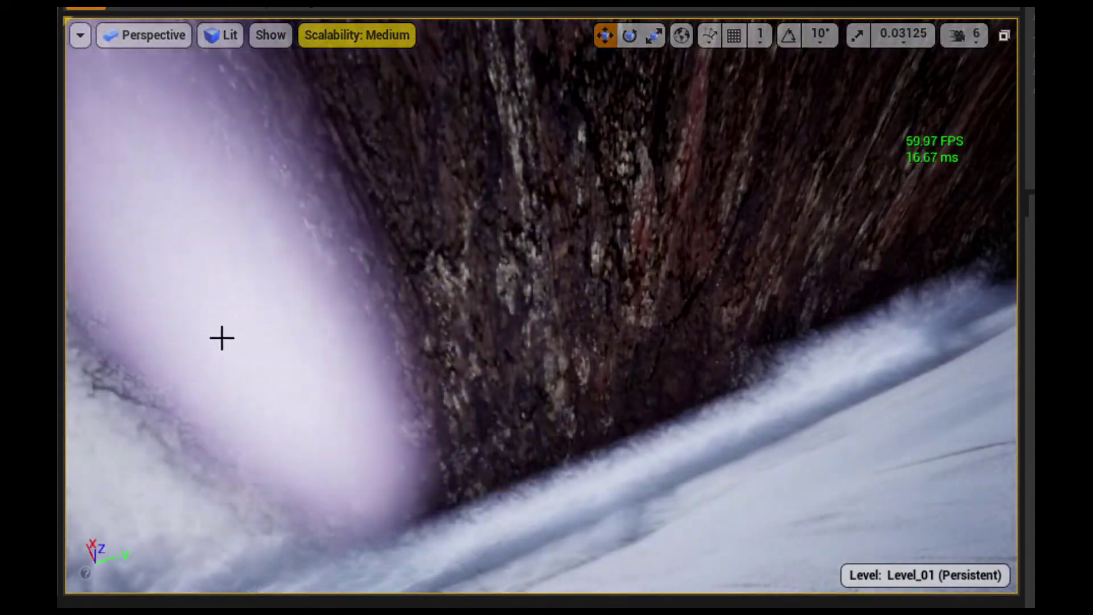
pyautogui.moveTo(222, 337); pyautogui.dragTo(212, 342, button='right')
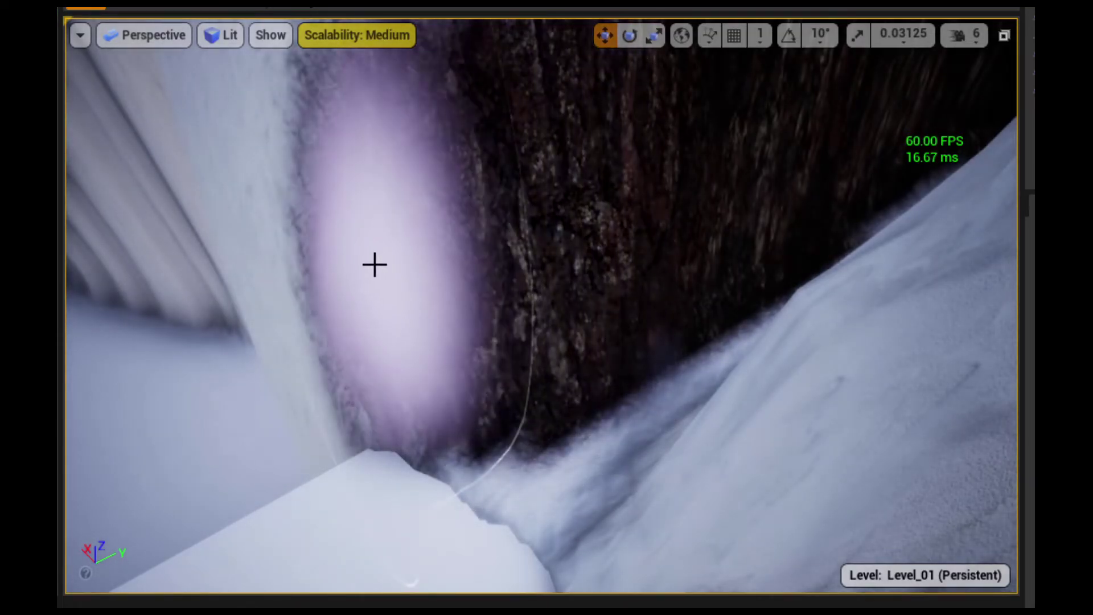
pyautogui.moveTo(374, 265); pyautogui.dragTo(375, 264, button='right')
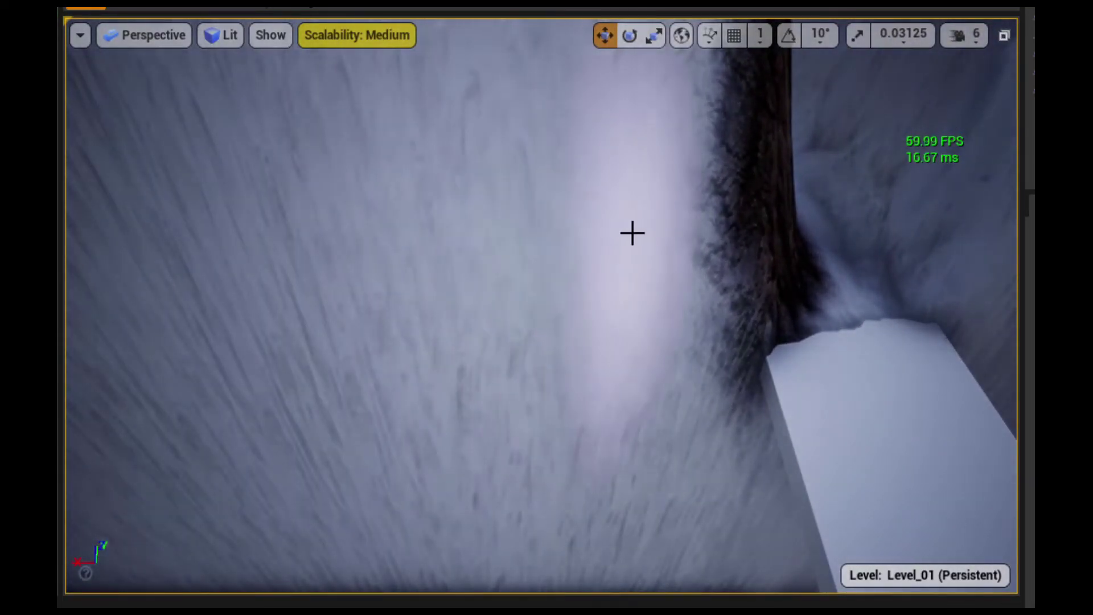
pyautogui.moveTo(505, 304); pyautogui.dragTo(669, 103)
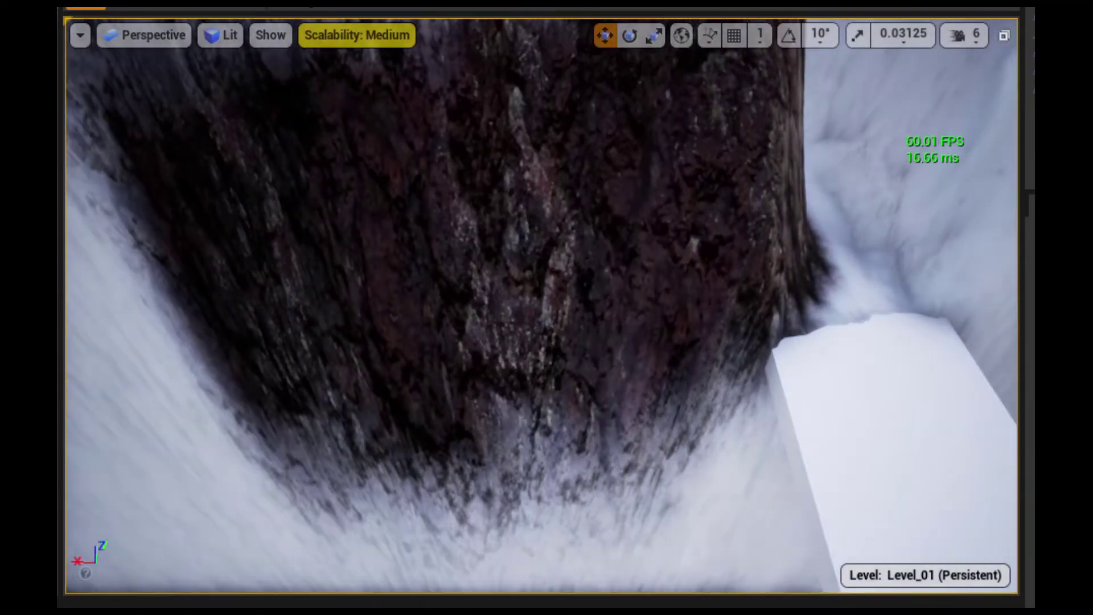
# Paint more dark rock across the remaining snow on the slope, extending it to the right
pyautogui.moveTo(465, 357); pyautogui.dragTo(465, 357, button='right')
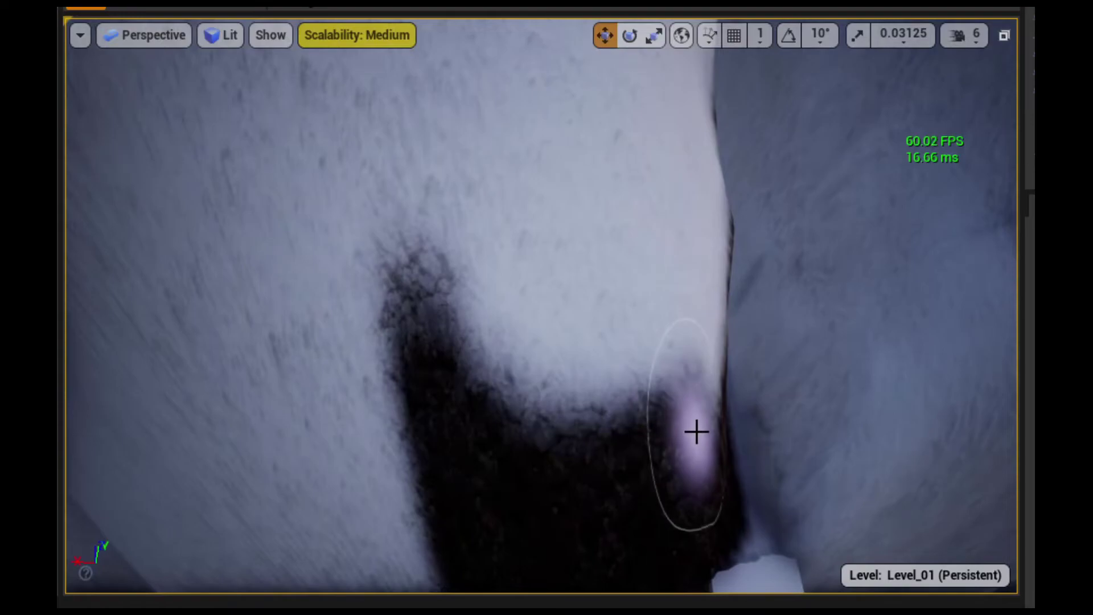
pyautogui.moveTo(697, 432); pyautogui.dragTo(671, 455, button='right')
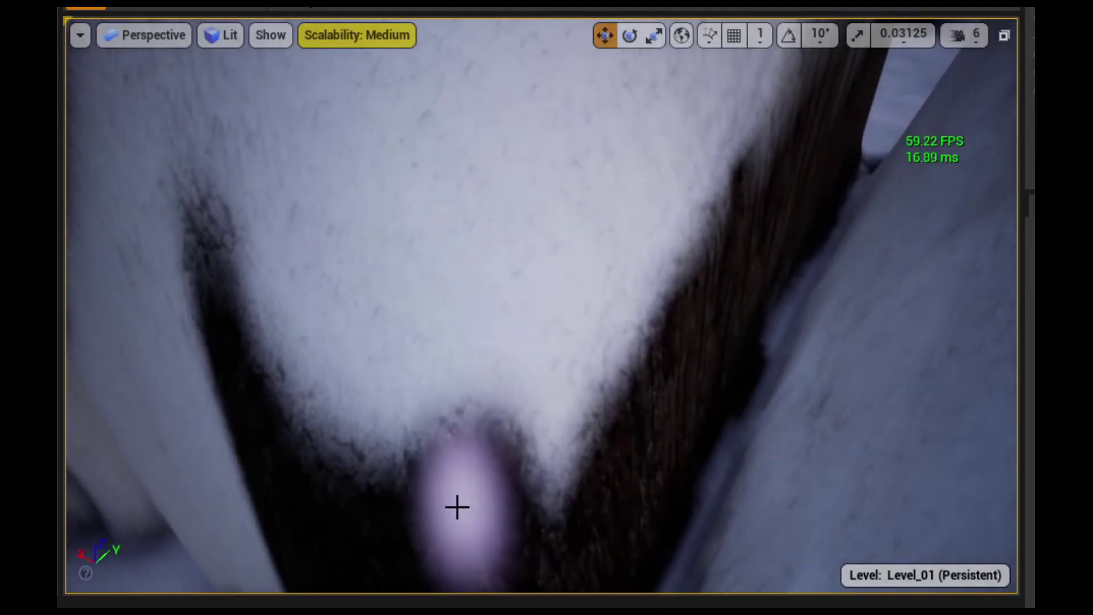
pyautogui.moveTo(428, 360); pyautogui.dragTo(612, 327)
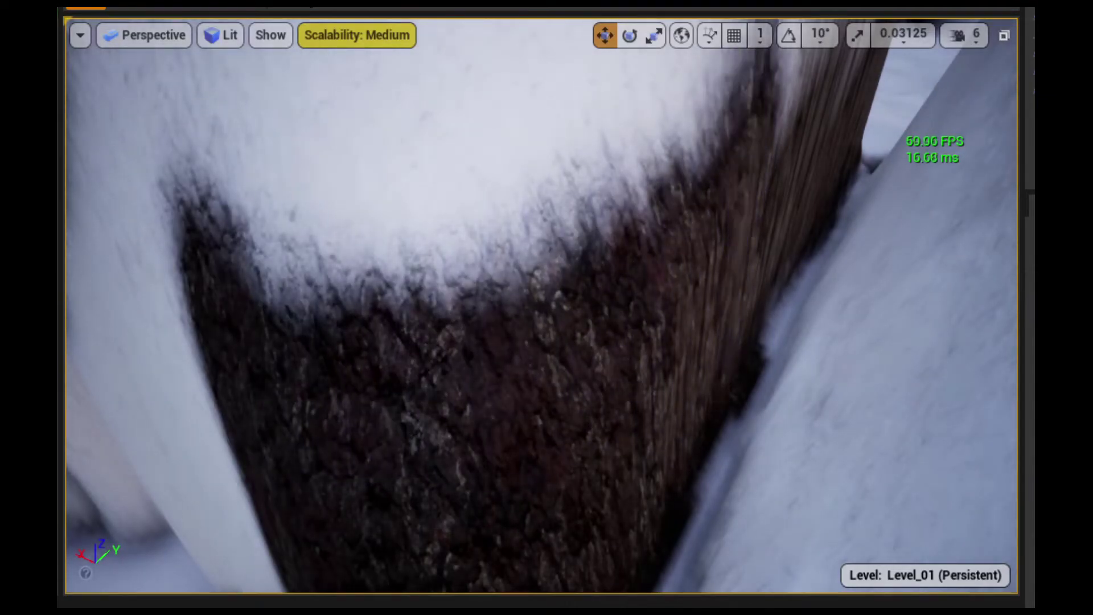
pyautogui.moveTo(613, 327); pyautogui.dragTo(612, 327, button='right')
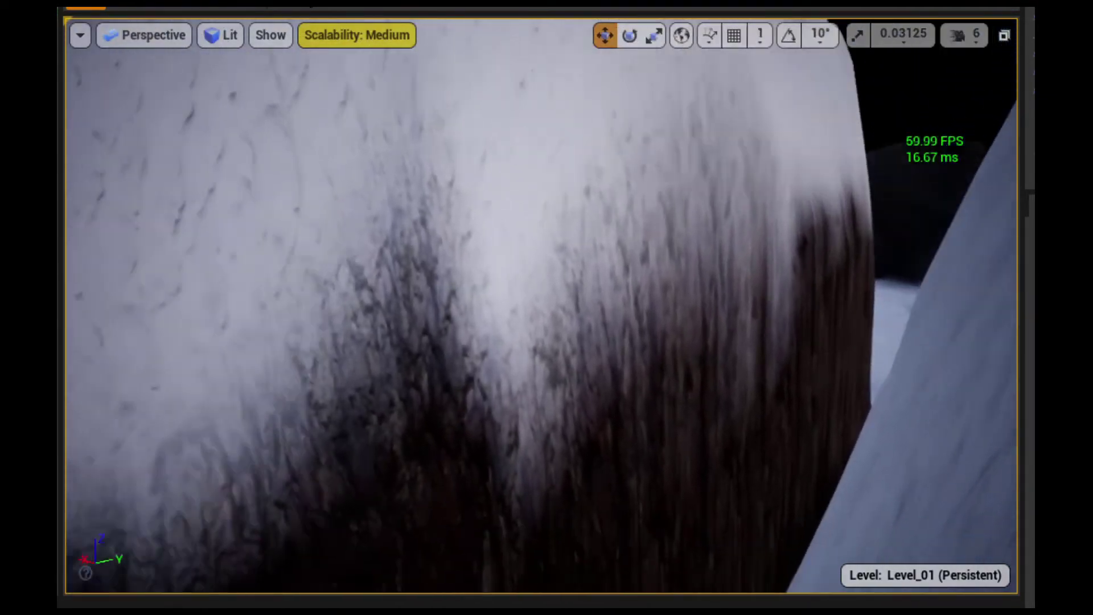
pyautogui.moveTo(518, 261); pyautogui.dragTo(751, 212)
pyautogui.moveTo(751, 213); pyautogui.dragTo(752, 212, button='right')
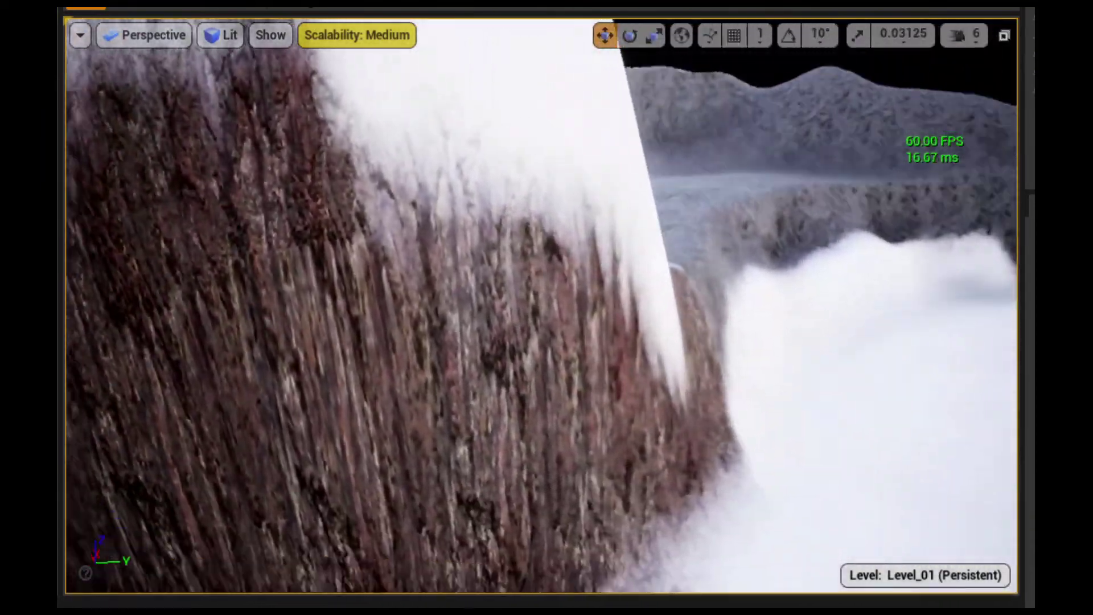
# Paint rock over the snow covering the cliff face and its snowy corner
pyautogui.moveTo(510, 119); pyautogui.dragTo(740, 209)
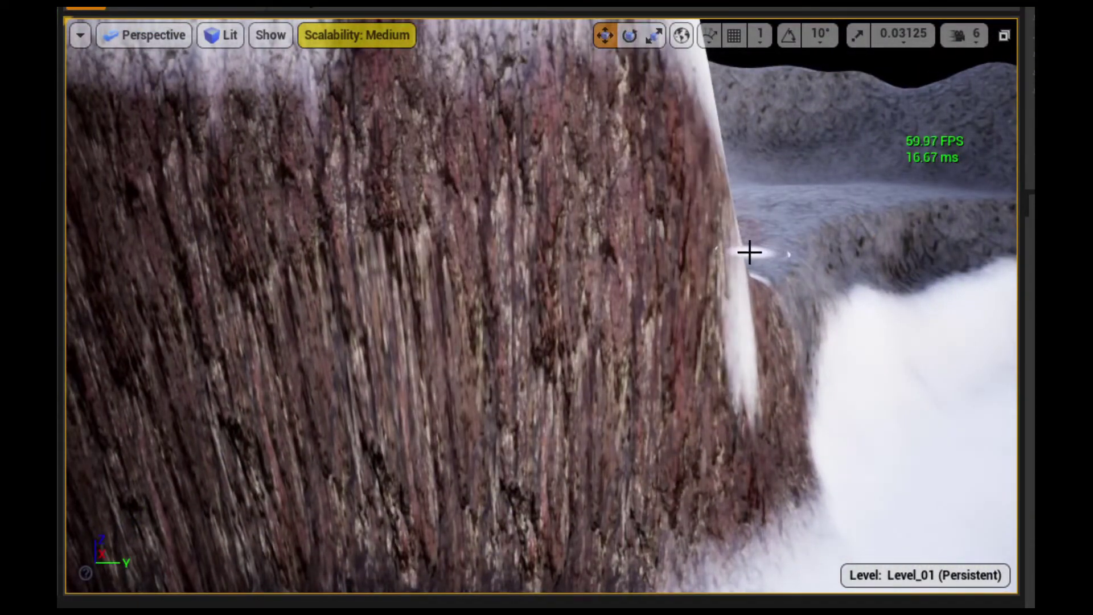
pyautogui.moveTo(711, 262); pyautogui.dragTo(711, 262, button='right')
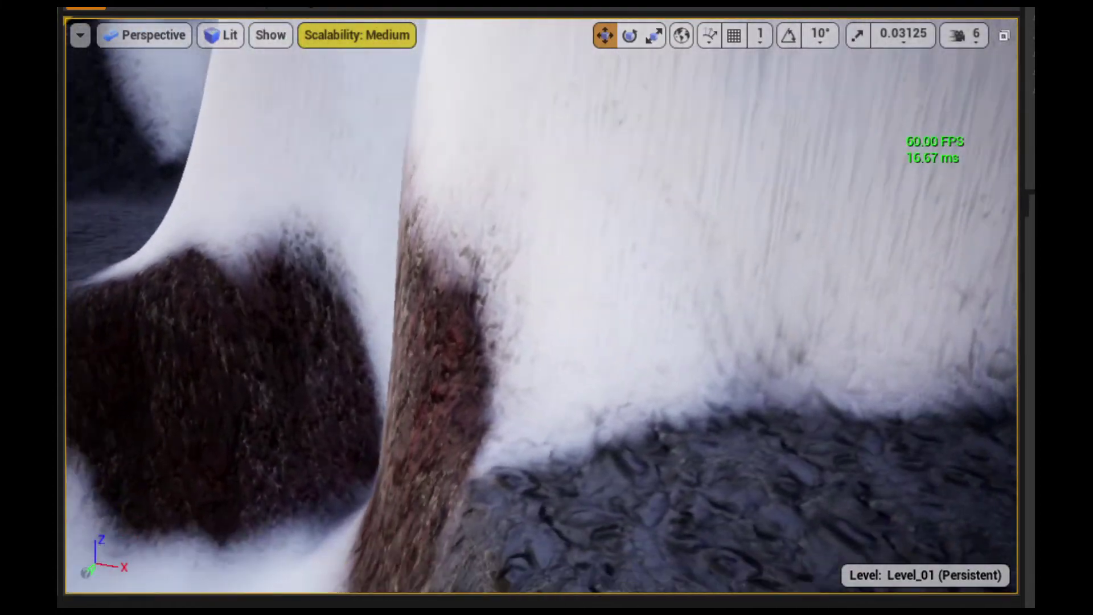
pyautogui.moveTo(483, 222); pyautogui.dragTo(483, 221, button='right')
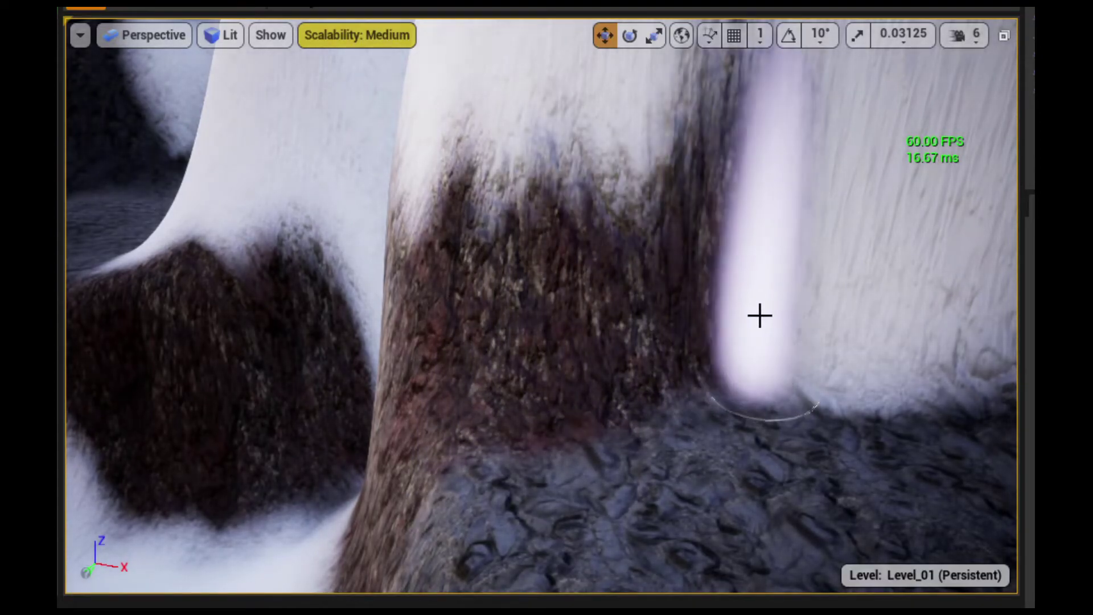
pyautogui.moveTo(744, 321)
pyautogui.mouseDown()
pyautogui.moveTo(879, 375)
pyautogui.moveTo(937, 332)
pyautogui.mouseUp()
pyautogui.moveTo(937, 332)
pyautogui.mouseDown(button='right')
pyautogui.moveTo(854, 341)
pyautogui.moveTo(815, 268)
pyautogui.mouseUp(button='right')
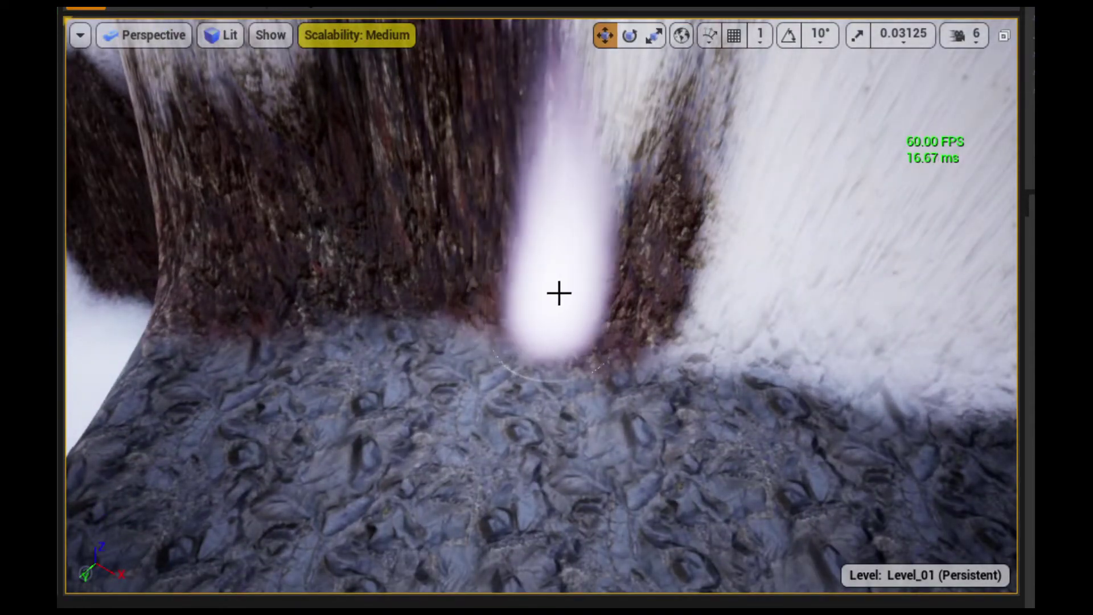
pyautogui.moveTo(642, 291)
pyautogui.mouseDown()
pyautogui.moveTo(888, 369)
pyautogui.moveTo(810, 333)
pyautogui.mouseUp()
# Paint a brown rock streak up the snow wall and across the lower snow
pyautogui.moveTo(462, 356); pyautogui.dragTo(462, 356, button='right')
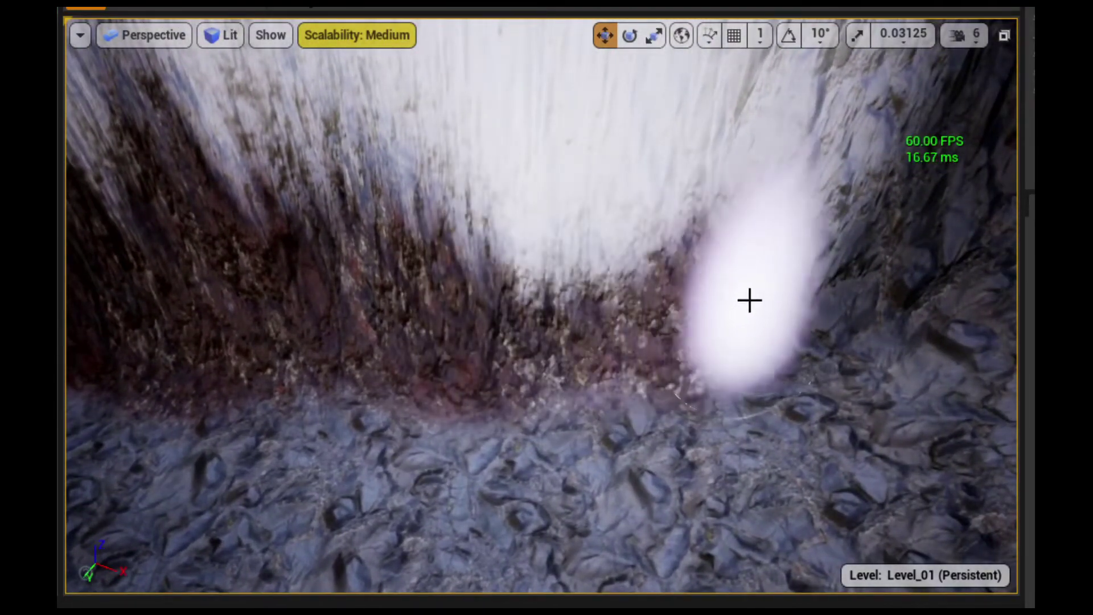
pyautogui.moveTo(769, 277); pyautogui.dragTo(764, 422, button='right')
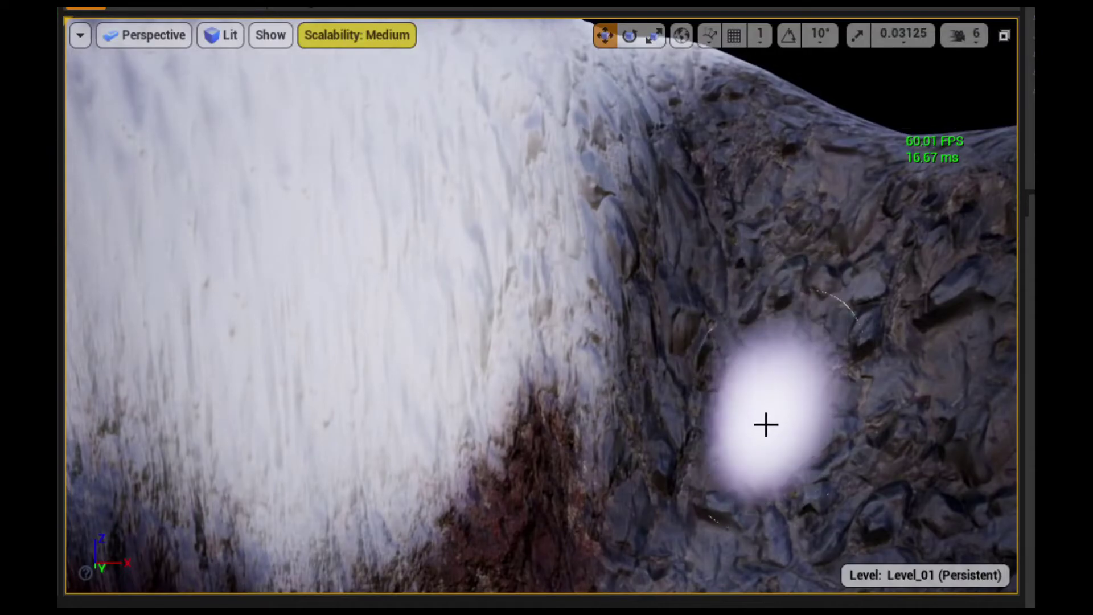
pyautogui.moveTo(516, 496); pyautogui.dragTo(585, 342)
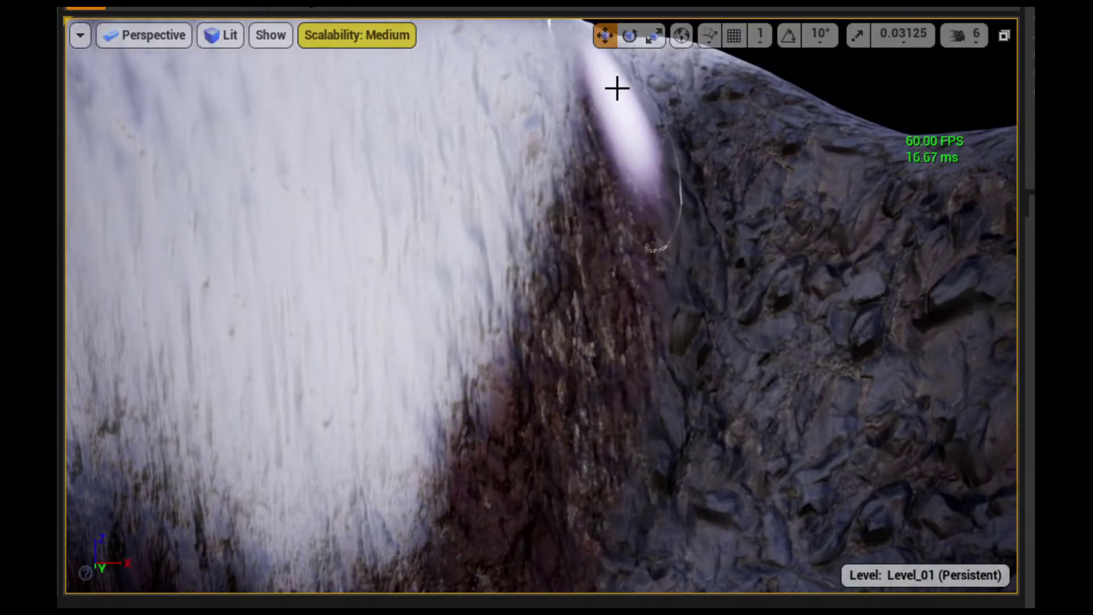
pyautogui.moveTo(516, 181); pyautogui.dragTo(341, 501)
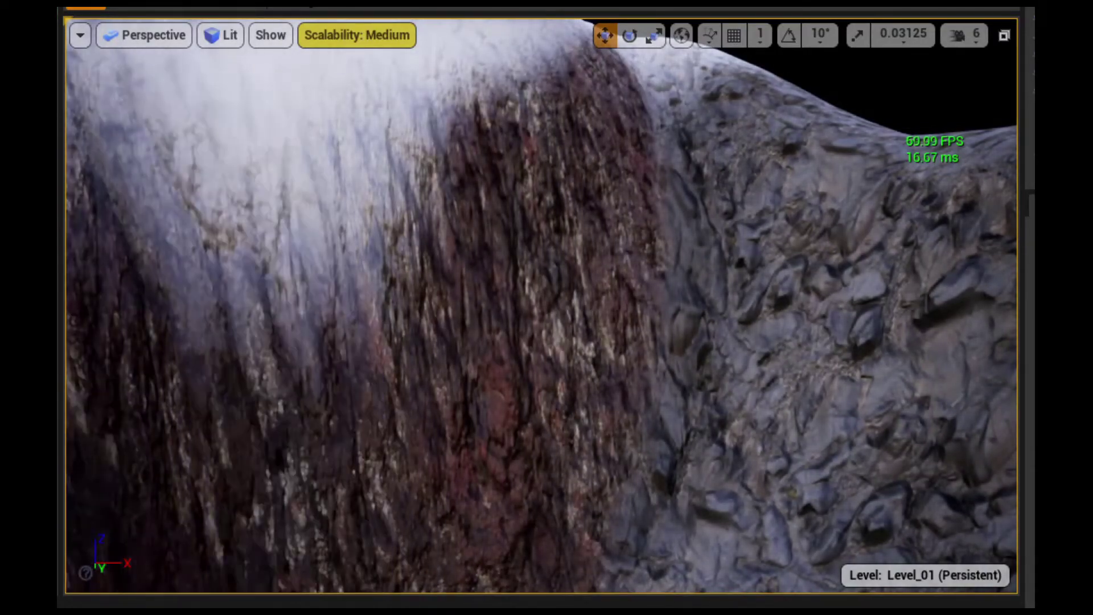
pyautogui.moveTo(341, 500)
pyautogui.mouseDown(button='right')
pyautogui.moveTo(399, 456)
pyautogui.moveTo(399, 425)
pyautogui.mouseUp(button='right')
# Fly to the snow-capped ridge above the valley and paint rock into its snowy hollow
pyautogui.moveTo(524, 352); pyautogui.dragTo(213, 378, button='right')
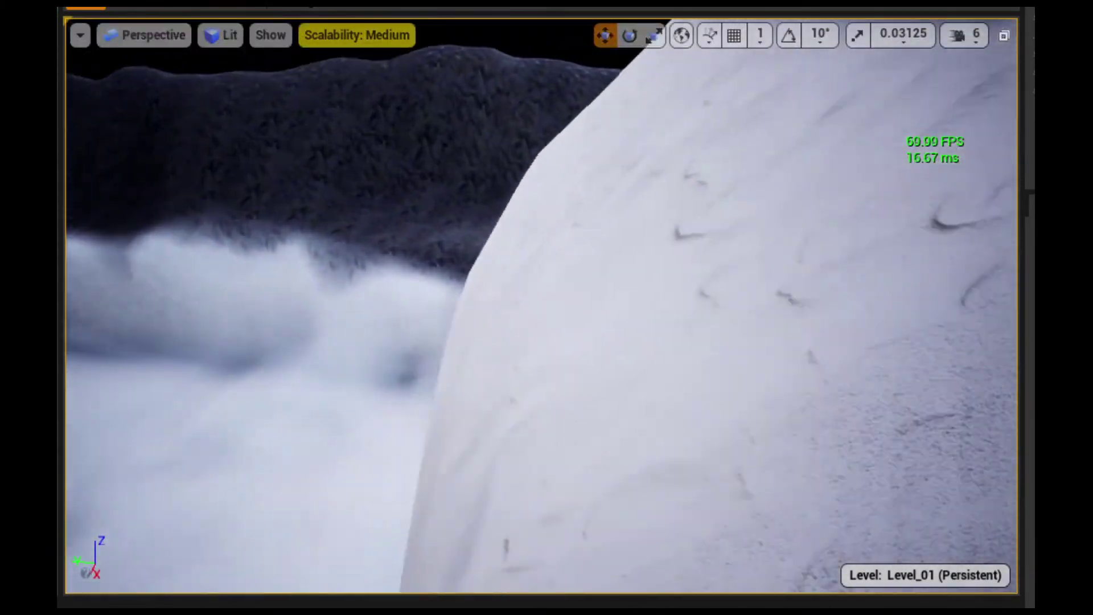
pyautogui.moveTo(541, 307); pyautogui.dragTo(541, 307, button='right')
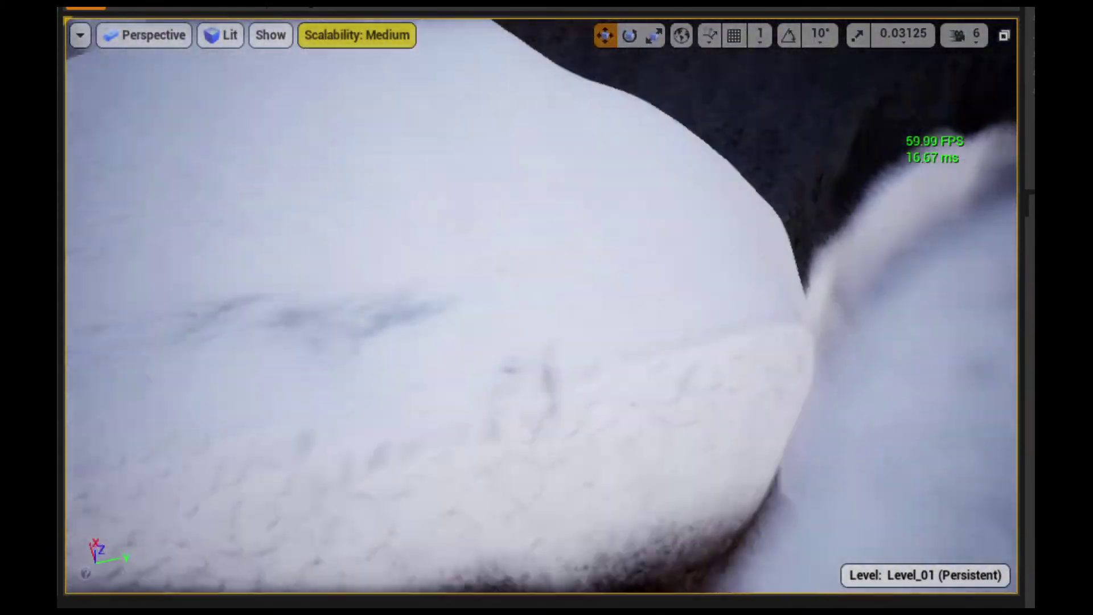
pyautogui.moveTo(213, 379); pyautogui.dragTo(213, 379, button='right')
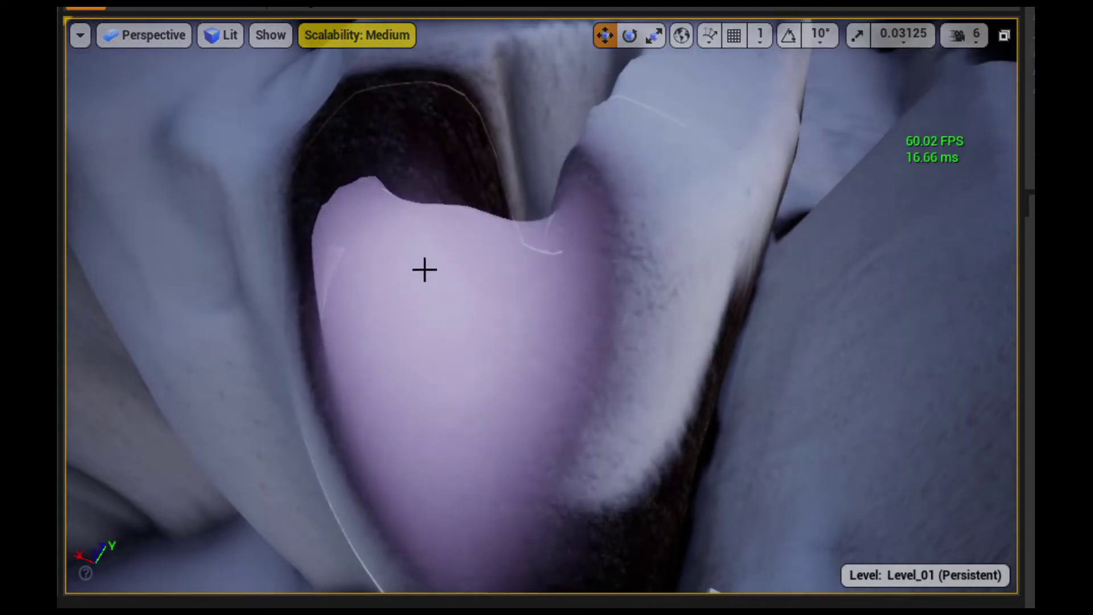
pyautogui.click(557, 192)
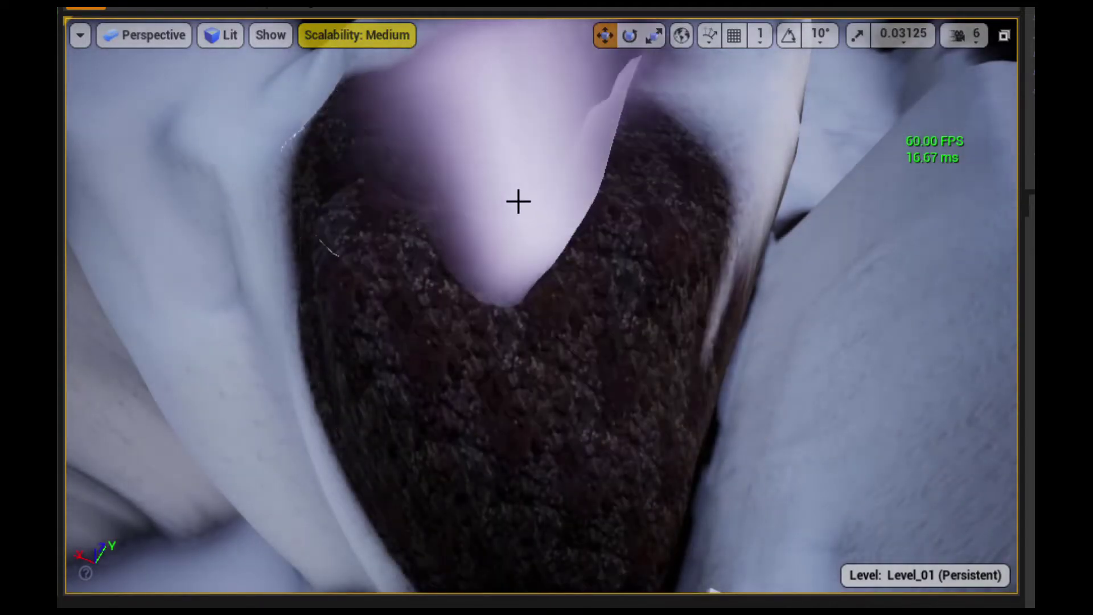
# Inspect the painted rock mound and the nearby white board from several angles
pyautogui.moveTo(518, 201); pyautogui.dragTo(518, 201, button='right')
pyautogui.moveTo(501, 207); pyautogui.dragTo(241, 272)
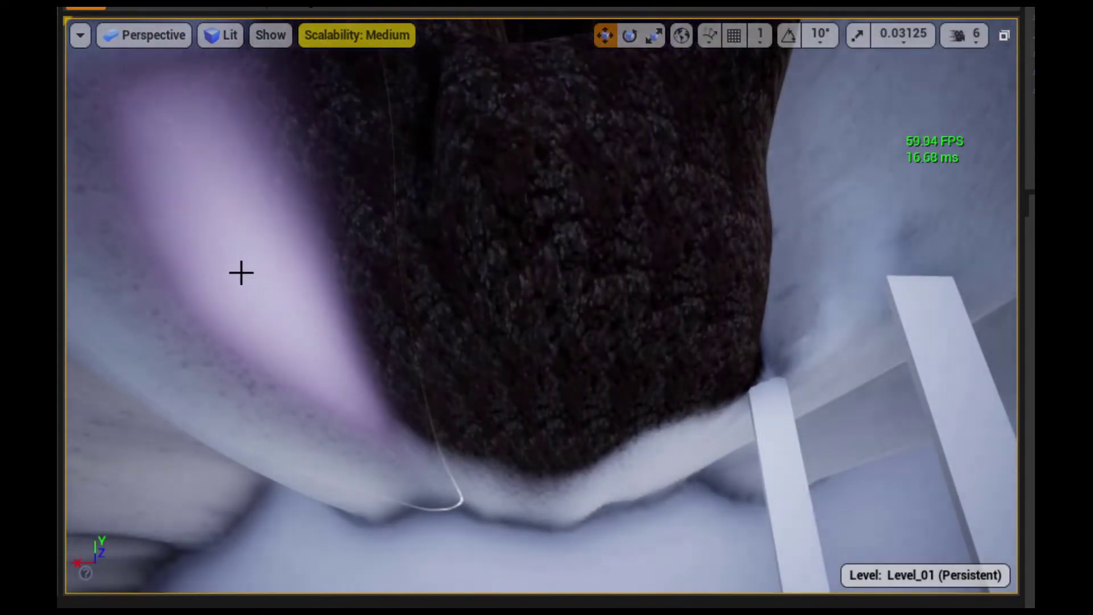
pyautogui.moveTo(241, 273); pyautogui.dragTo(241, 273, button='right')
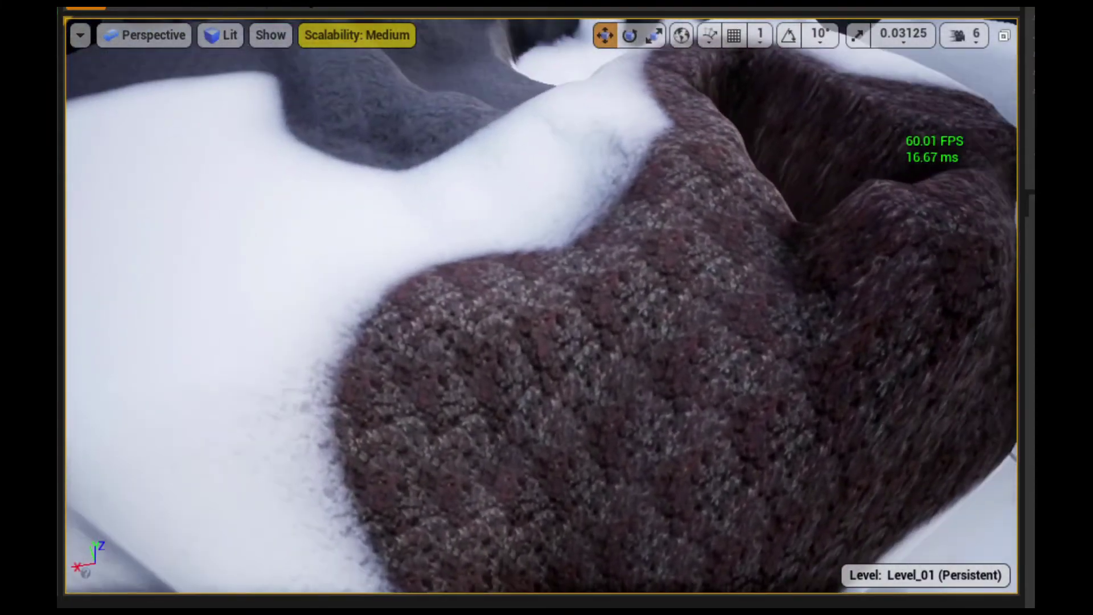
pyautogui.moveTo(395, 332); pyautogui.dragTo(395, 332, button='right')
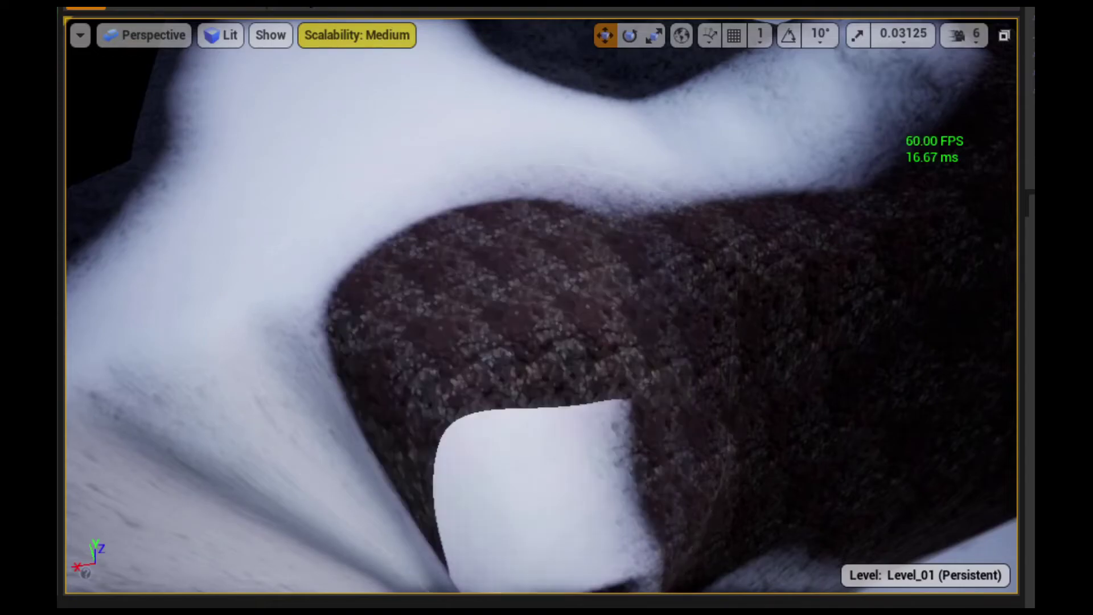
pyautogui.moveTo(546, 308); pyautogui.dragTo(546, 307, button='right')
pyautogui.moveTo(522, 422); pyautogui.dragTo(522, 422, button='right')
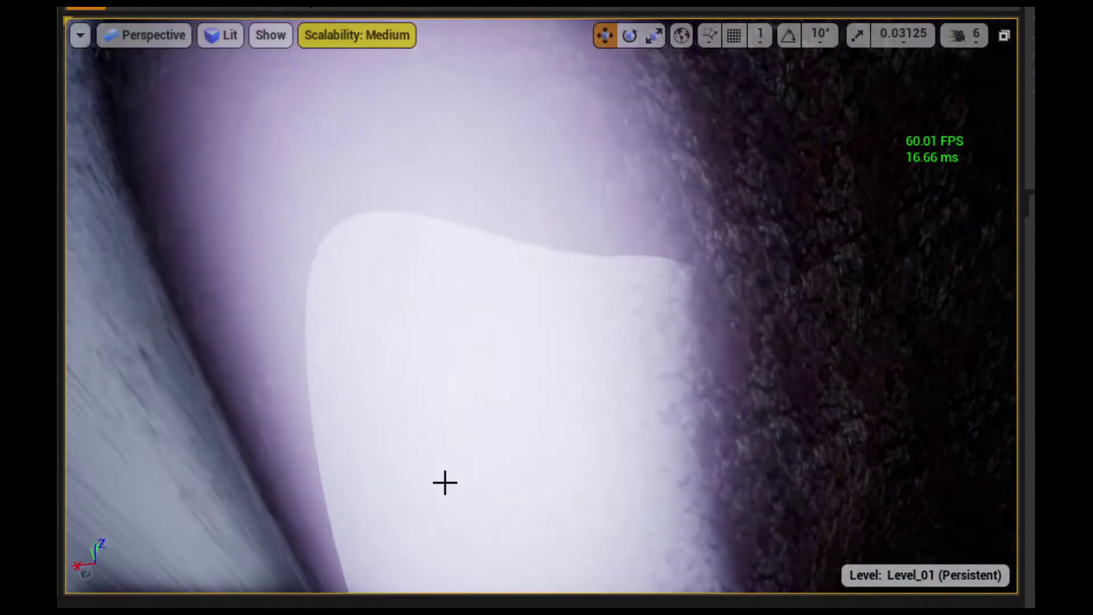
pyautogui.moveTo(445, 482); pyautogui.dragTo(444, 482, button='right')
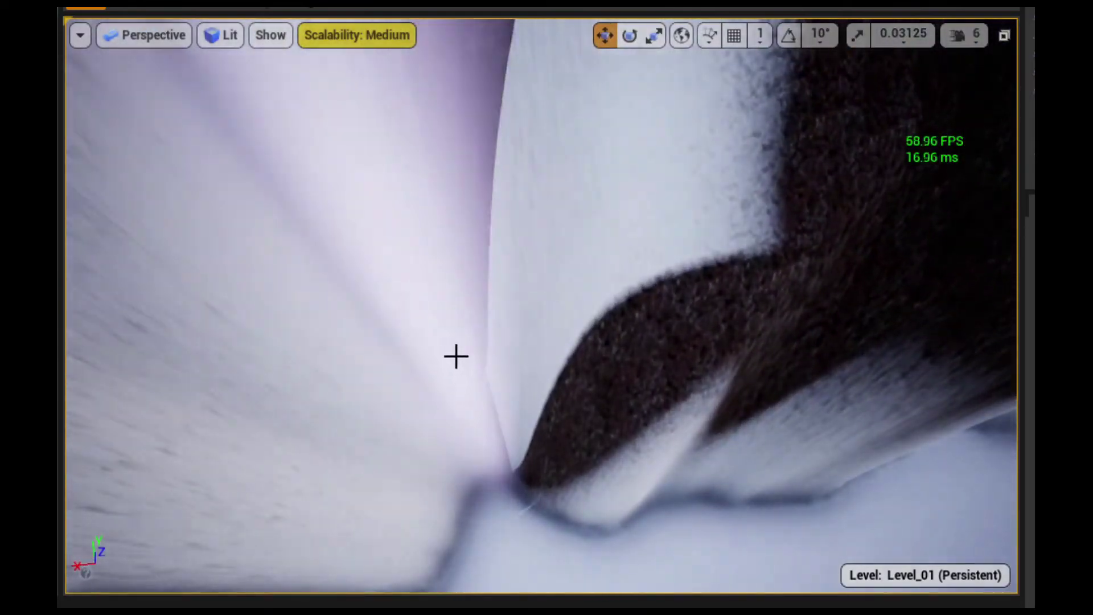
pyautogui.moveTo(456, 357); pyautogui.dragTo(652, 214, button='right')
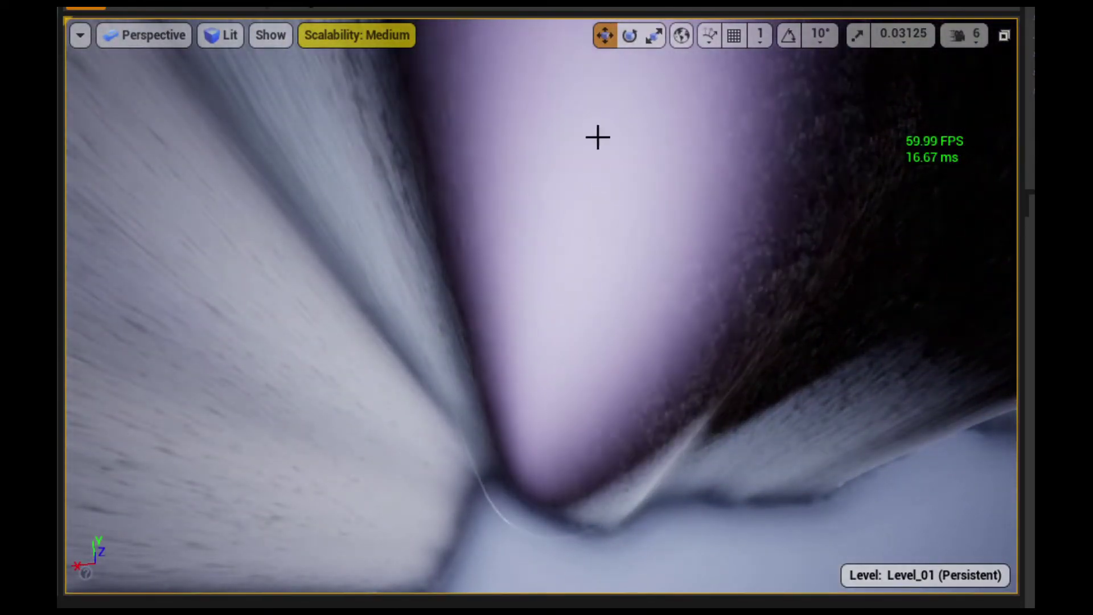
pyautogui.moveTo(598, 138); pyautogui.dragTo(598, 137, button='right')
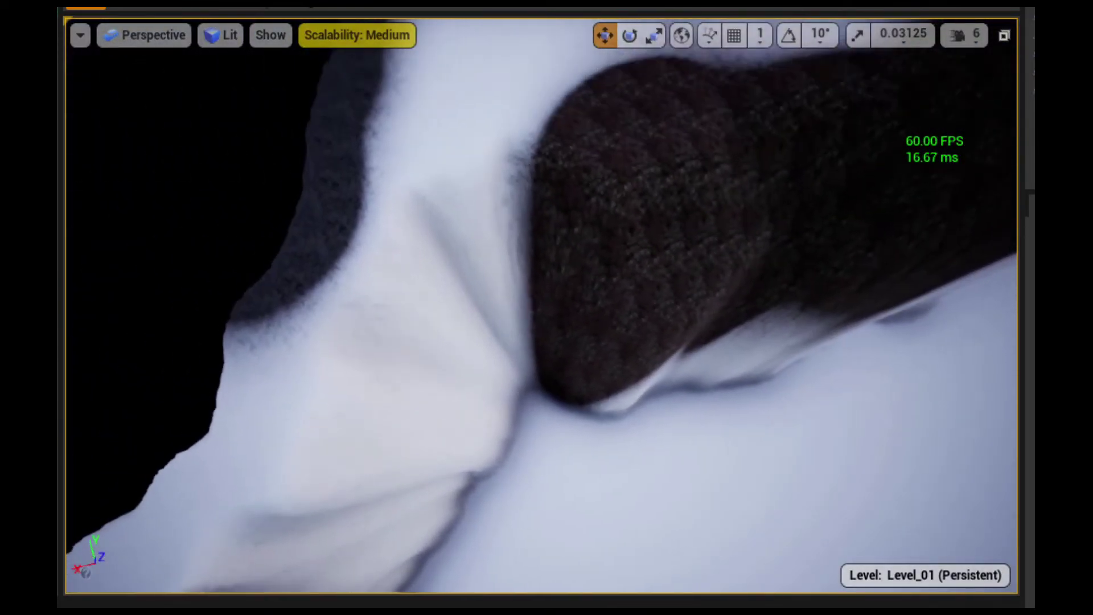
pyautogui.moveTo(611, 100); pyautogui.dragTo(611, 100, button='right')
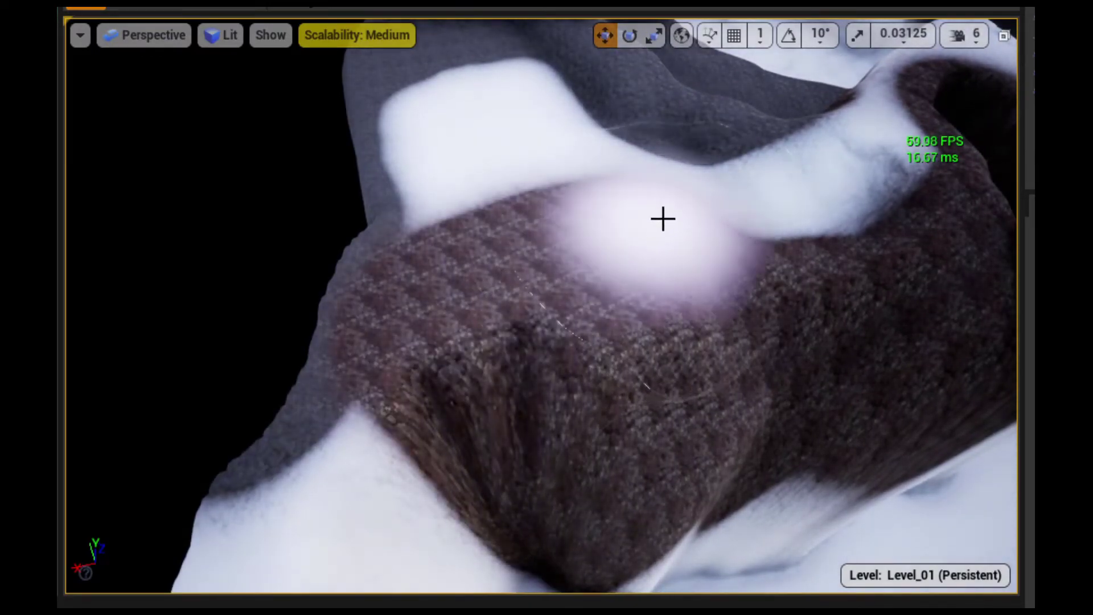
pyautogui.moveTo(751, 222); pyautogui.dragTo(752, 222, button='right')
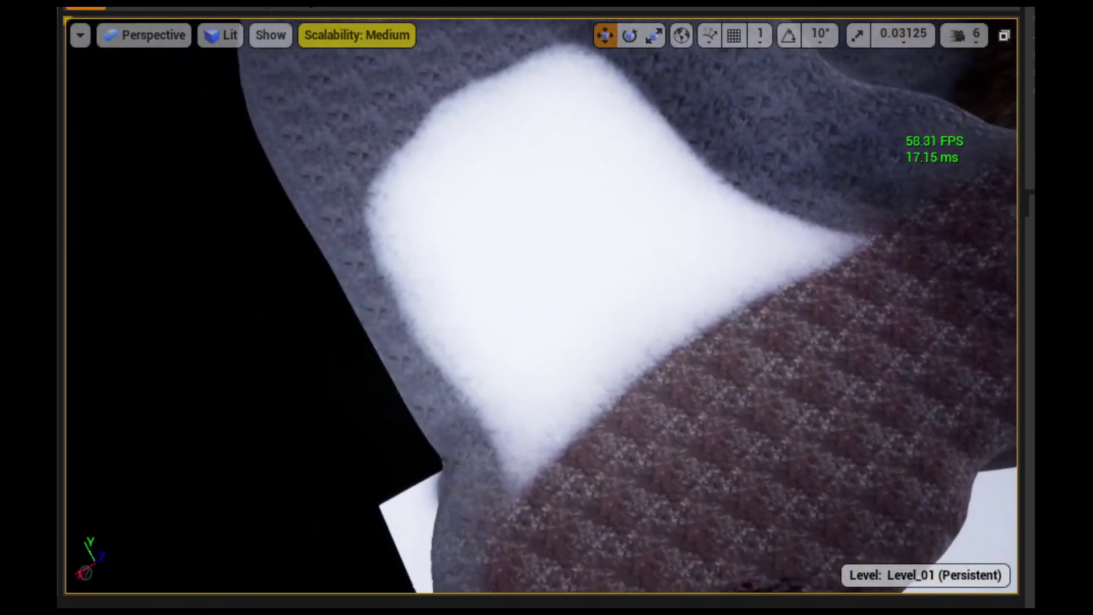
pyautogui.moveTo(624, 219); pyautogui.dragTo(624, 218, button='right')
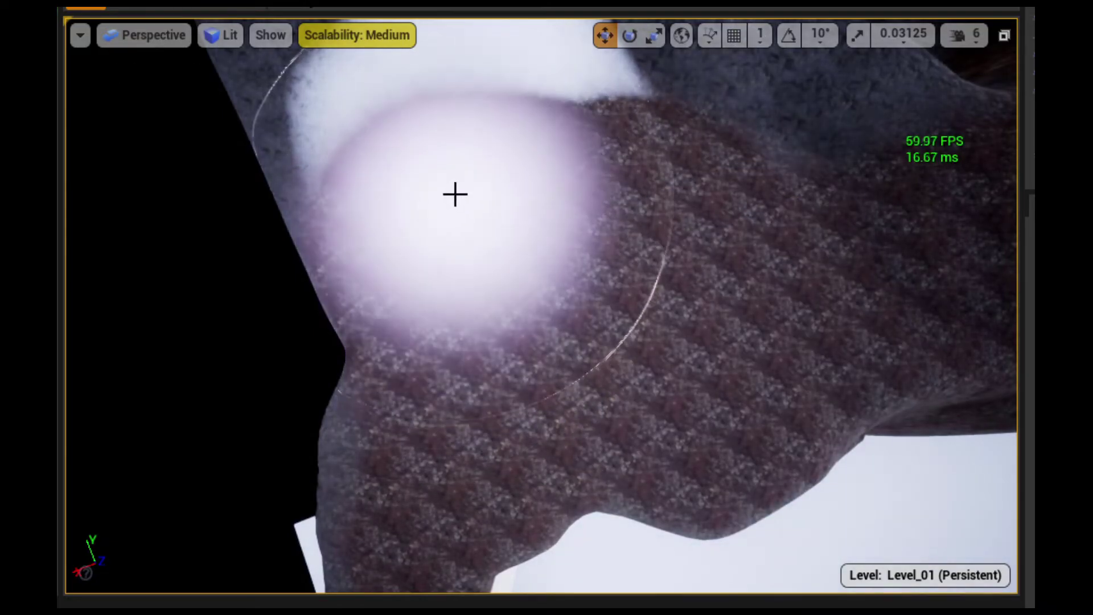
pyautogui.moveTo(518, 128); pyautogui.dragTo(518, 128, button='right')
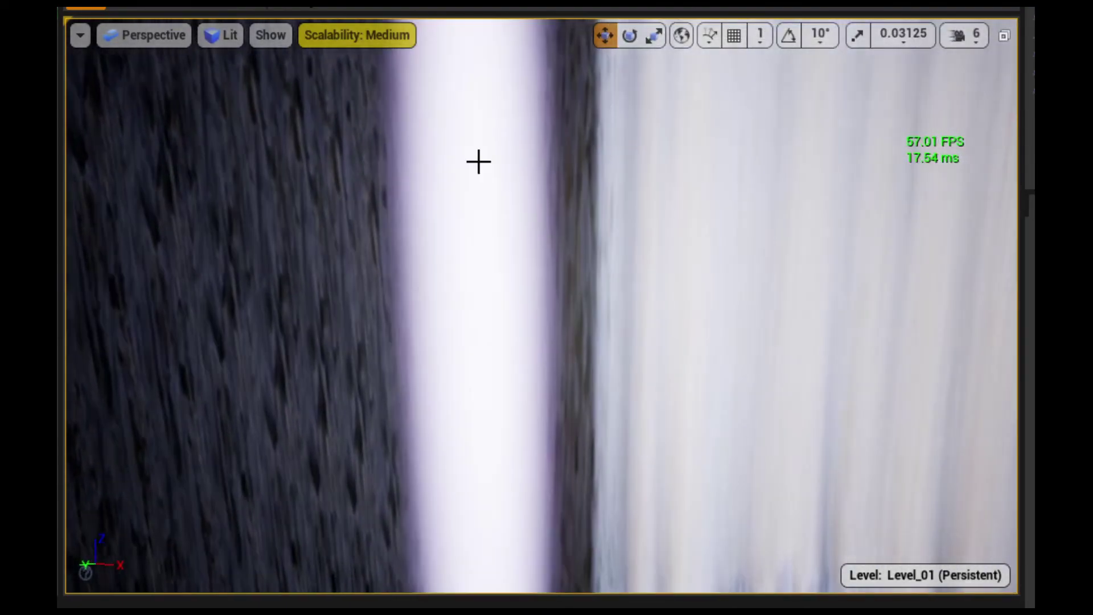
# Fly past the tall snow cliffs and select a rock column at the canyon floor's edge
pyautogui.moveTo(518, 128); pyautogui.dragTo(732, 166, button='right')
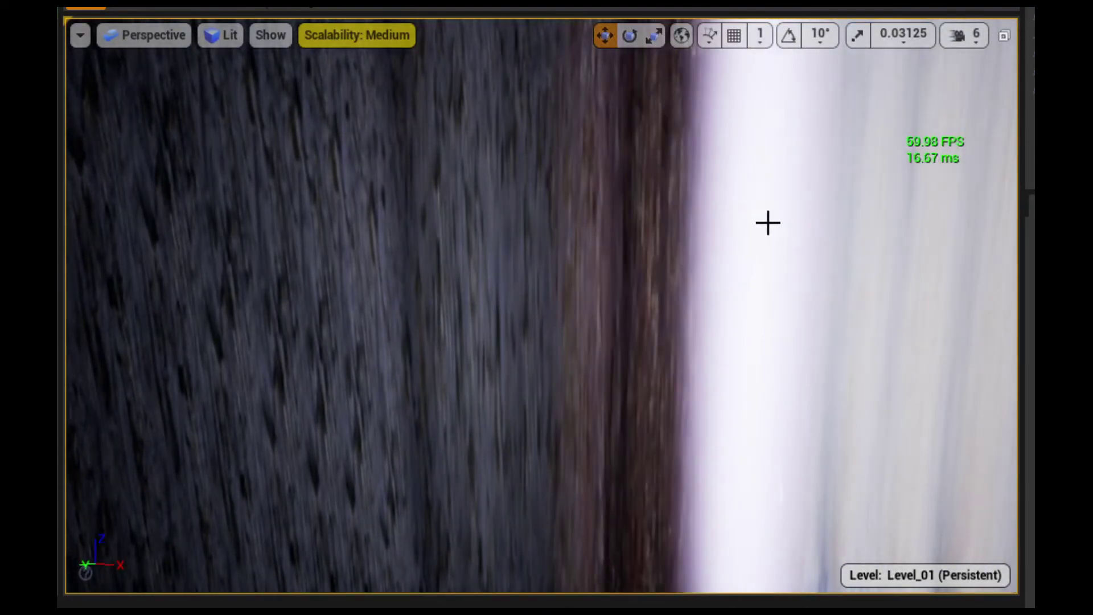
pyautogui.moveTo(871, 229)
pyautogui.mouseDown(button='right')
pyautogui.moveTo(642, 247)
pyautogui.moveTo(638, 311)
pyautogui.mouseUp(button='right')
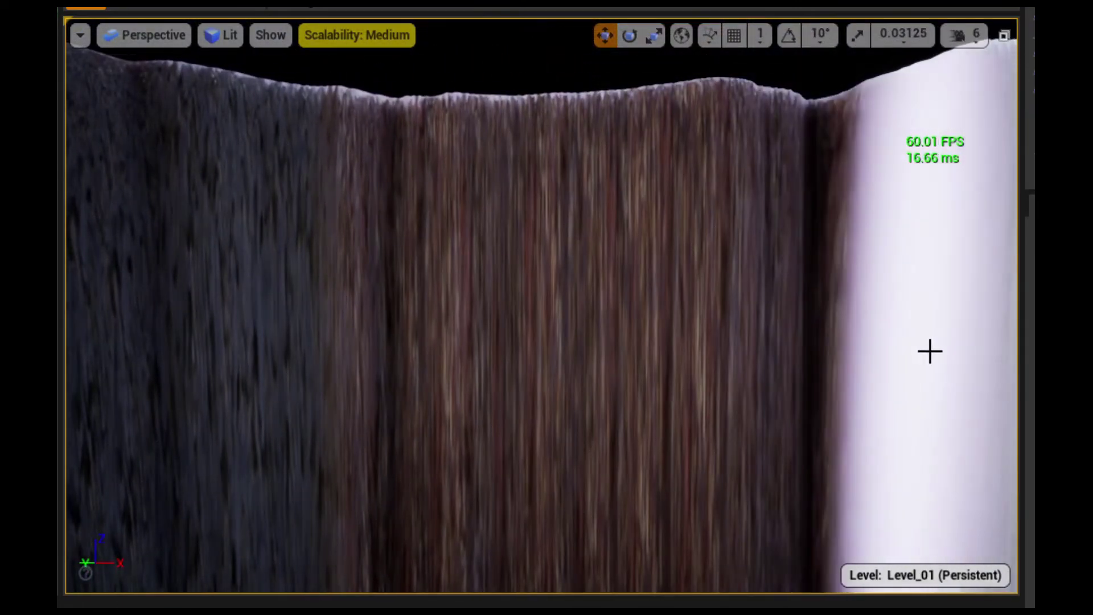
pyautogui.moveTo(834, 361)
pyautogui.mouseDown(button='right')
pyautogui.moveTo(797, 398)
pyautogui.moveTo(641, 340)
pyautogui.mouseUp(button='right')
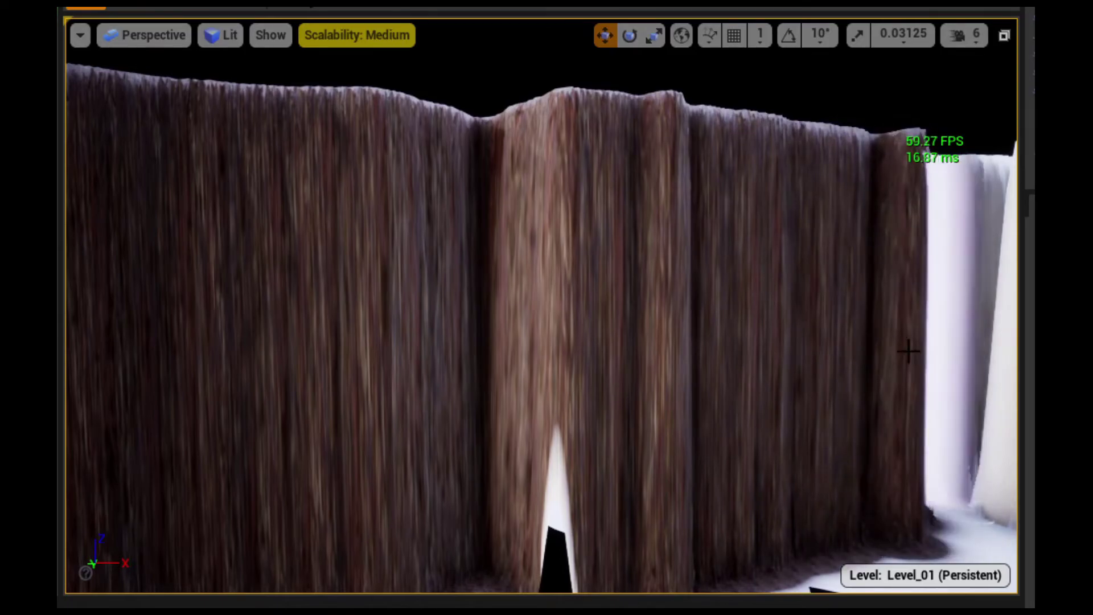
pyautogui.moveTo(909, 350); pyautogui.dragTo(740, 331, button='right')
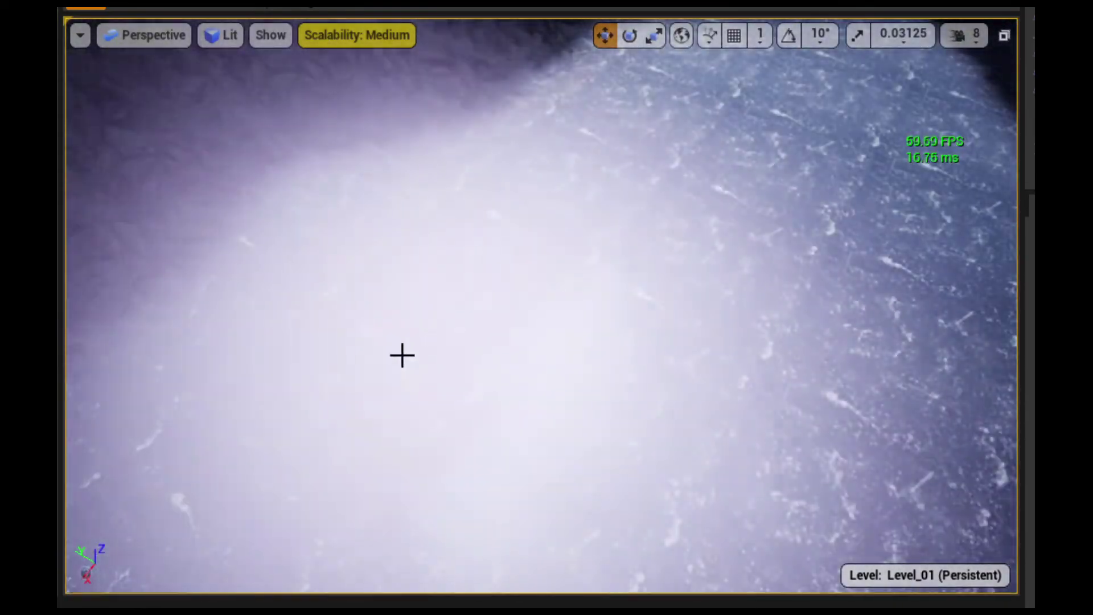
pyautogui.click(398, 354)
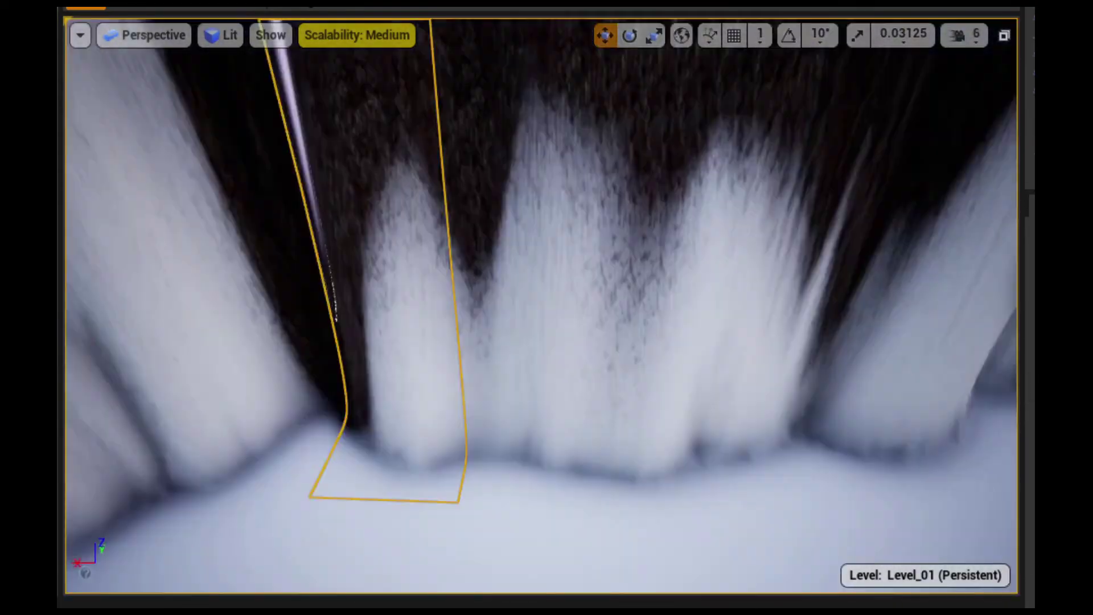
# Brush dark rock over the snow running down the selected column, then tilt up to review
pyautogui.moveTo(344, 370); pyautogui.dragTo(460, 320)
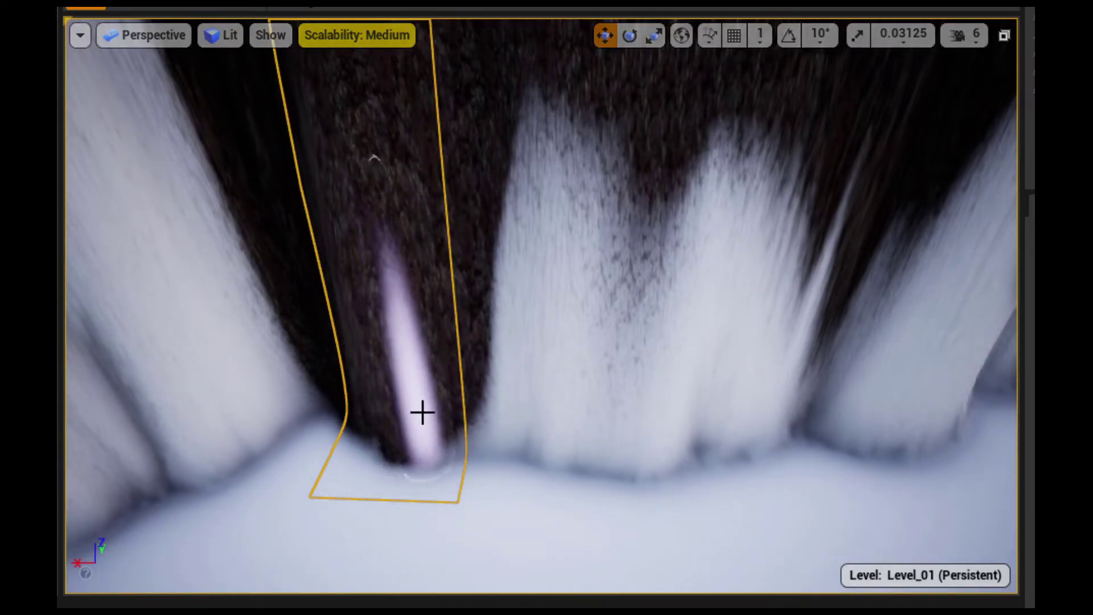
pyautogui.moveTo(543, 274)
pyautogui.mouseDown()
pyautogui.moveTo(617, 285)
pyautogui.moveTo(512, 367)
pyautogui.mouseUp()
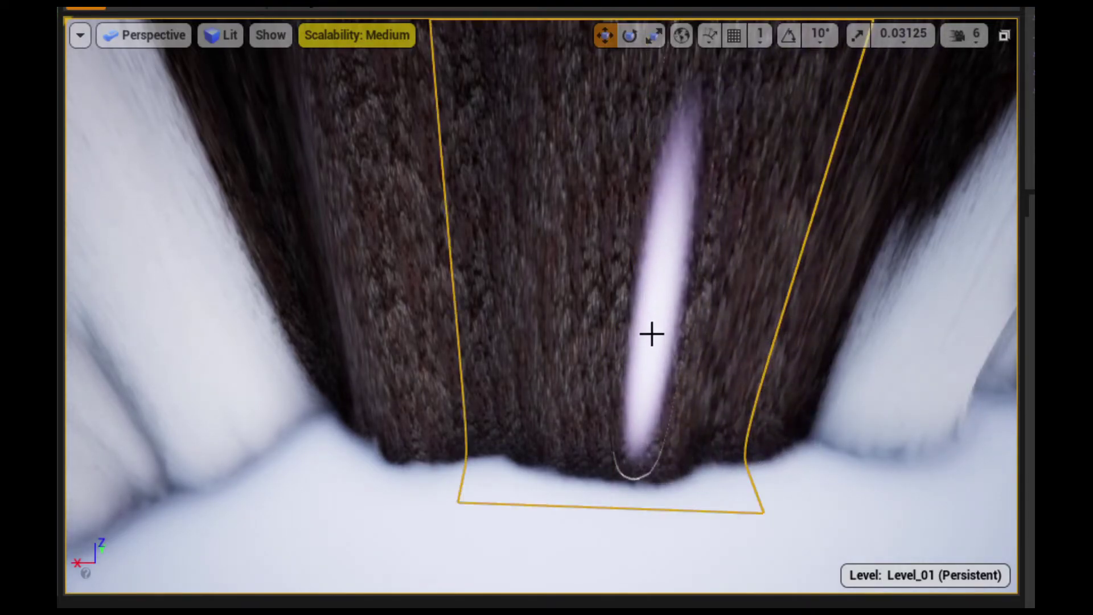
pyautogui.moveTo(651, 332)
pyautogui.mouseDown(button='right')
pyautogui.moveTo(654, 273)
pyautogui.moveTo(655, 319)
pyautogui.moveTo(671, 353)
pyautogui.moveTo(660, 342)
pyautogui.moveTo(666, 296)
pyautogui.moveTo(664, 341)
pyautogui.moveTo(976, 63)
pyautogui.mouseUp(button='right')
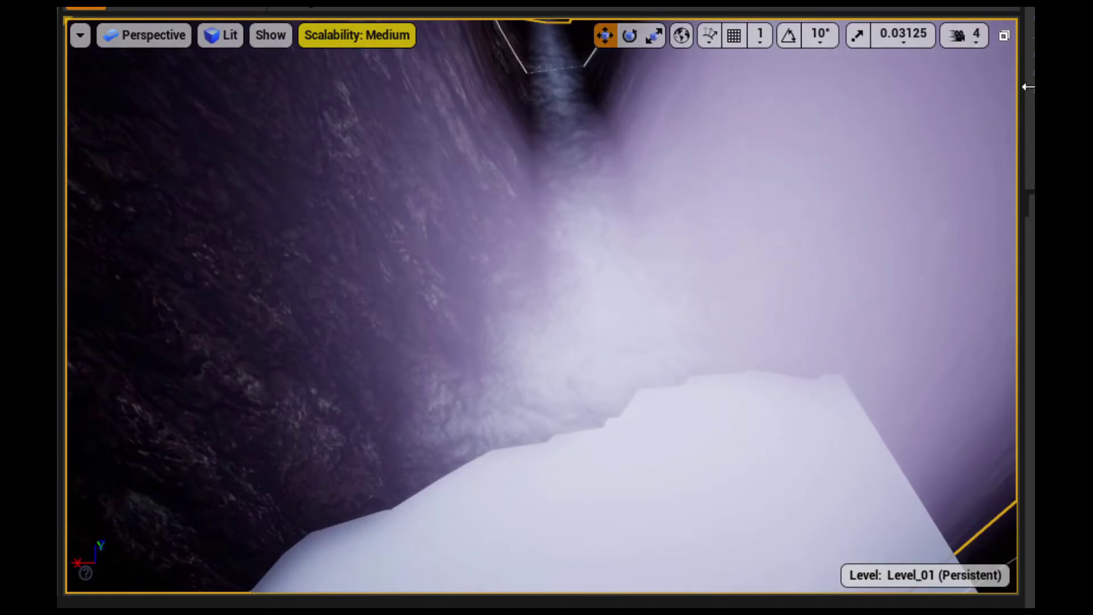
pyautogui.moveTo(319, 148); pyautogui.dragTo(254, 121, button='right')
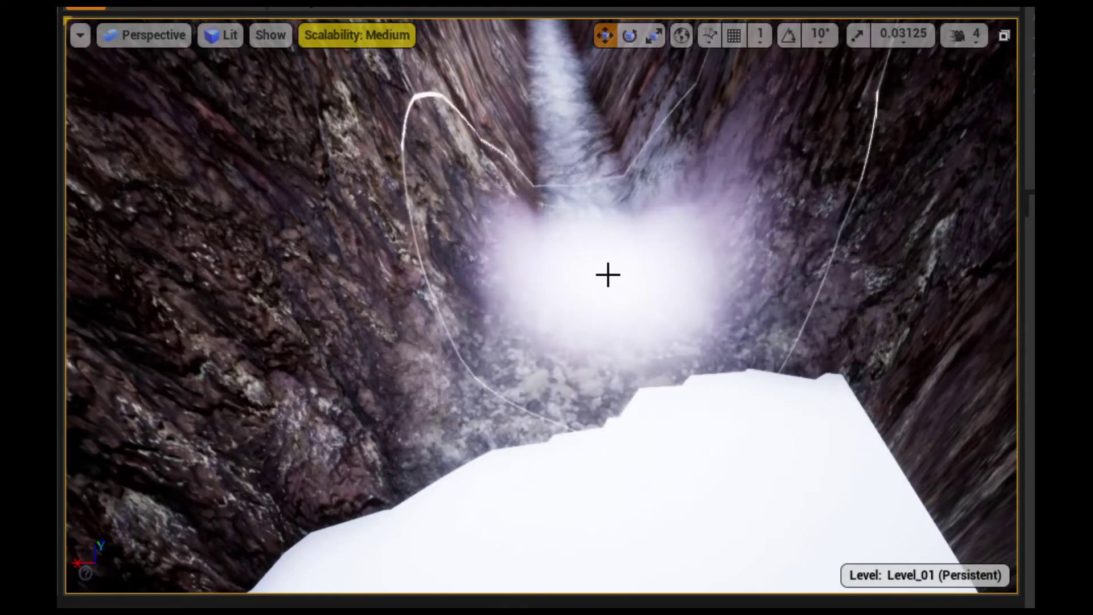
pyautogui.moveTo(608, 274); pyautogui.dragTo(608, 268, button='right')
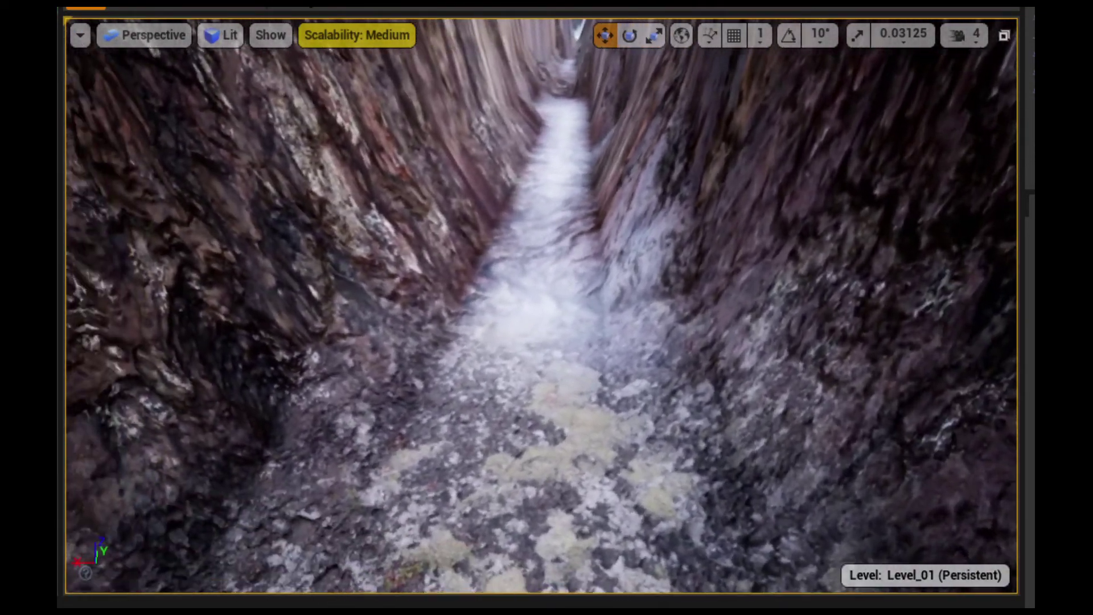
pyautogui.moveTo(491, 69); pyautogui.dragTo(491, 55, button='right')
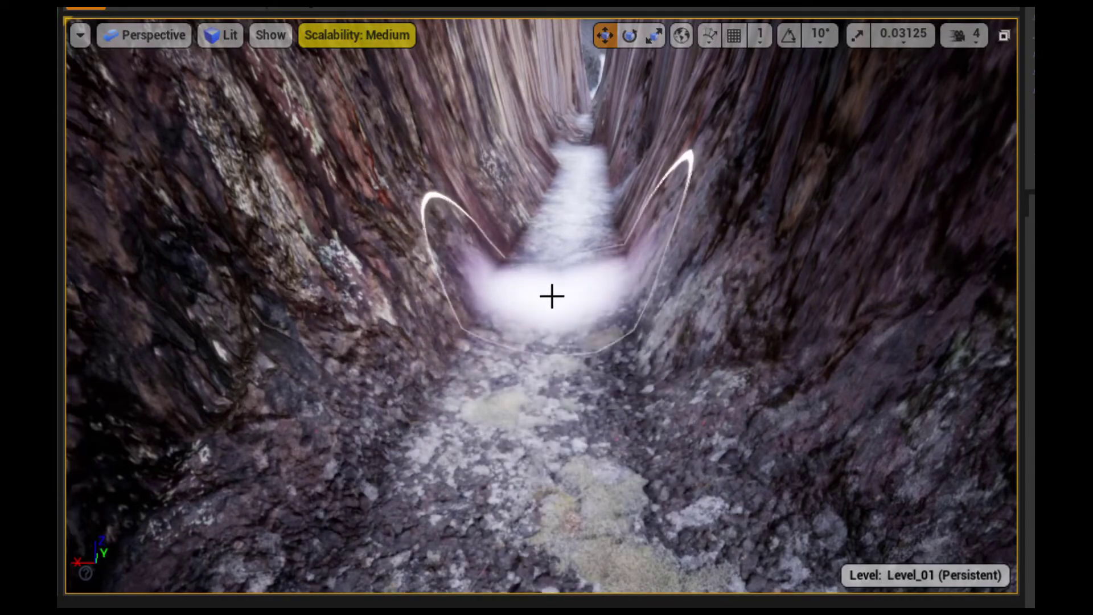
pyautogui.moveTo(566, 235)
pyautogui.mouseDown(button='right')
pyautogui.moveTo(626, 284)
pyautogui.moveTo(615, 227)
pyautogui.moveTo(548, 383)
pyautogui.moveTo(513, 357)
pyautogui.mouseUp(button='right')
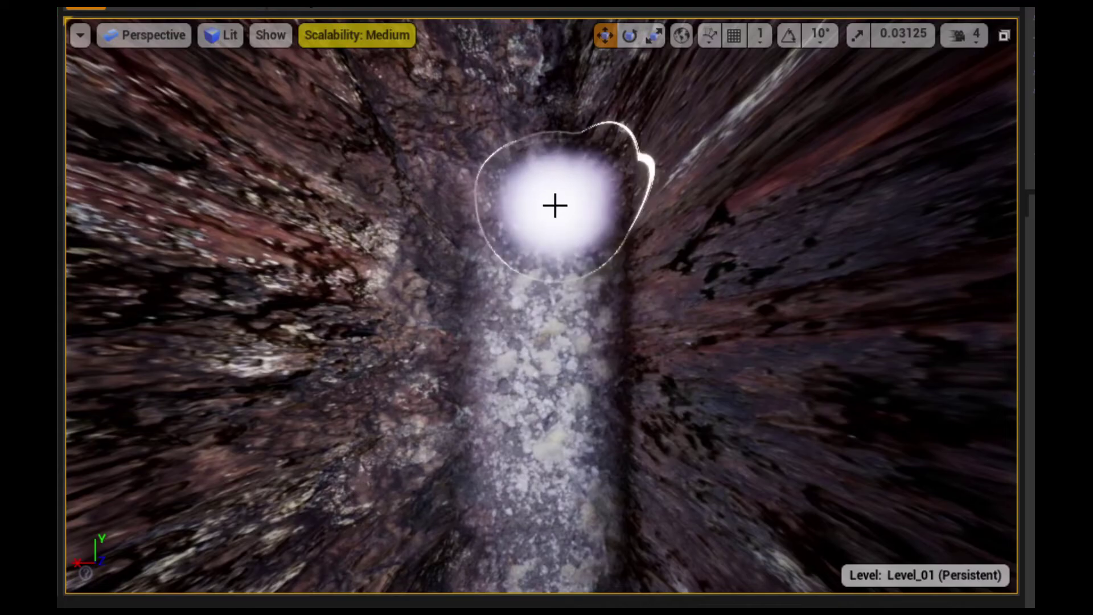
pyautogui.moveTo(522, 161)
pyautogui.mouseDown(button='right')
pyautogui.moveTo(534, 311)
pyautogui.moveTo(535, 256)
pyautogui.mouseUp(button='right')
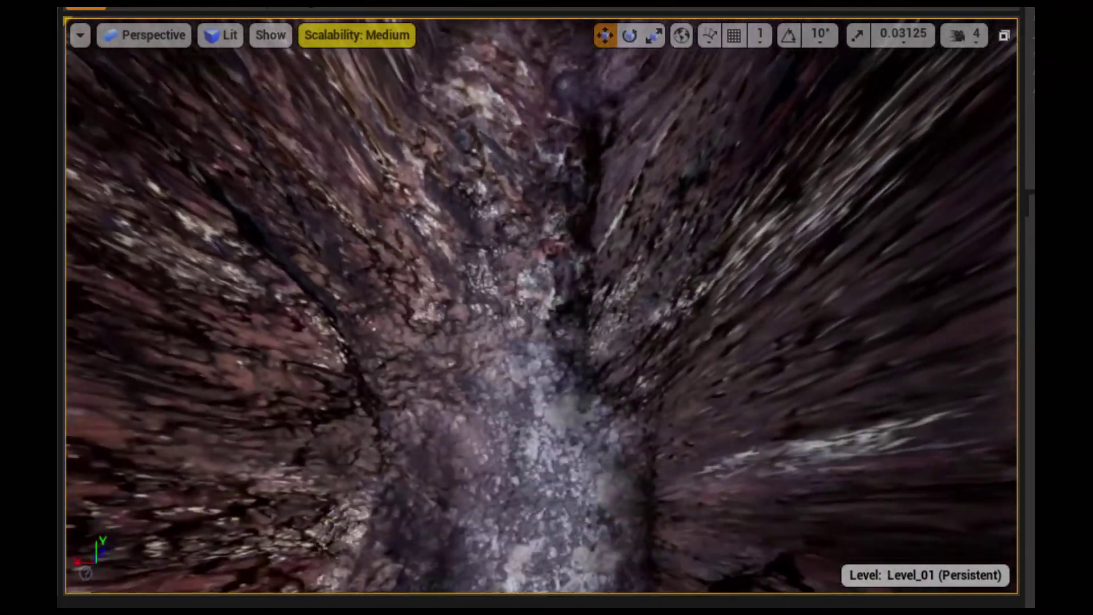
pyautogui.moveTo(535, 256); pyautogui.dragTo(569, 420, button='right')
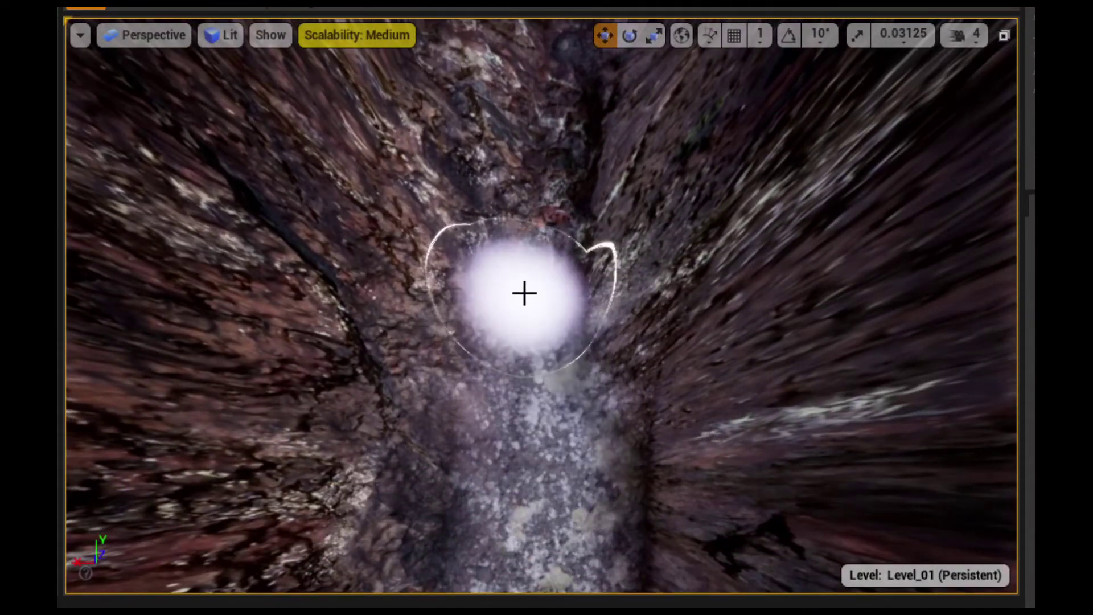
pyautogui.moveTo(540, 468)
pyautogui.mouseDown(button='right')
pyautogui.moveTo(541, 341)
pyautogui.moveTo(531, 432)
pyautogui.mouseUp(button='right')
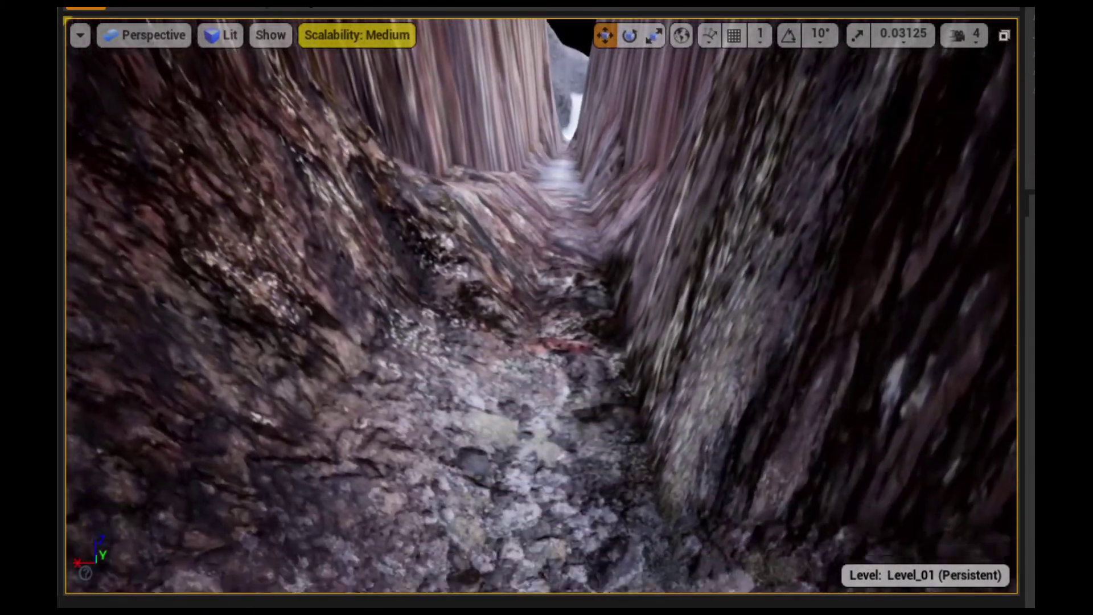
pyautogui.moveTo(531, 343); pyautogui.dragTo(591, 256, button='right')
pyautogui.moveTo(596, 359); pyautogui.dragTo(595, 256, button='right')
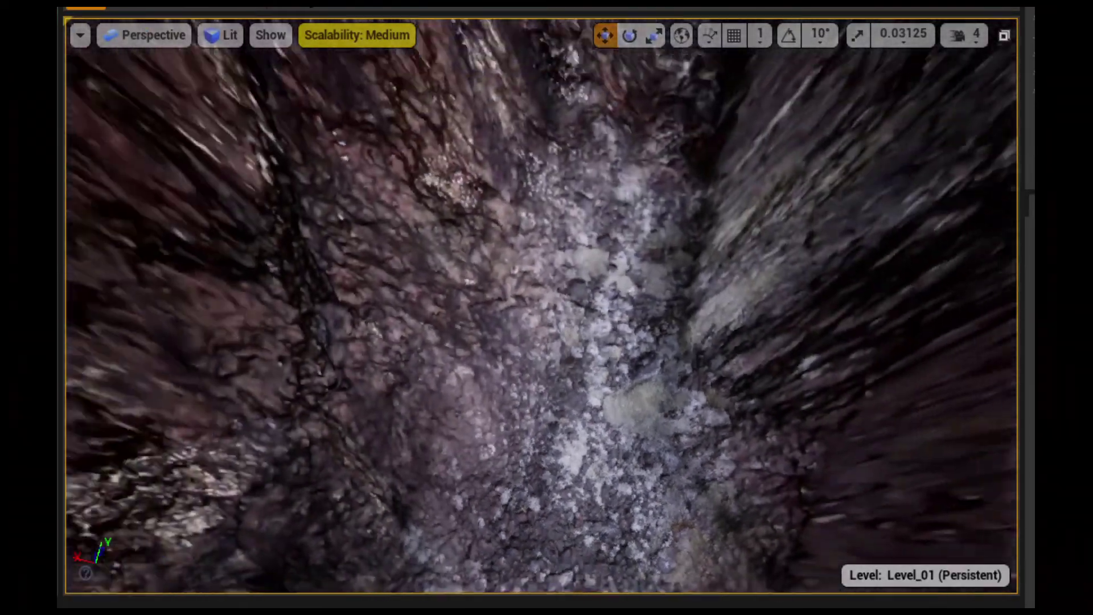
pyautogui.moveTo(531, 471); pyautogui.dragTo(530, 370, button='right')
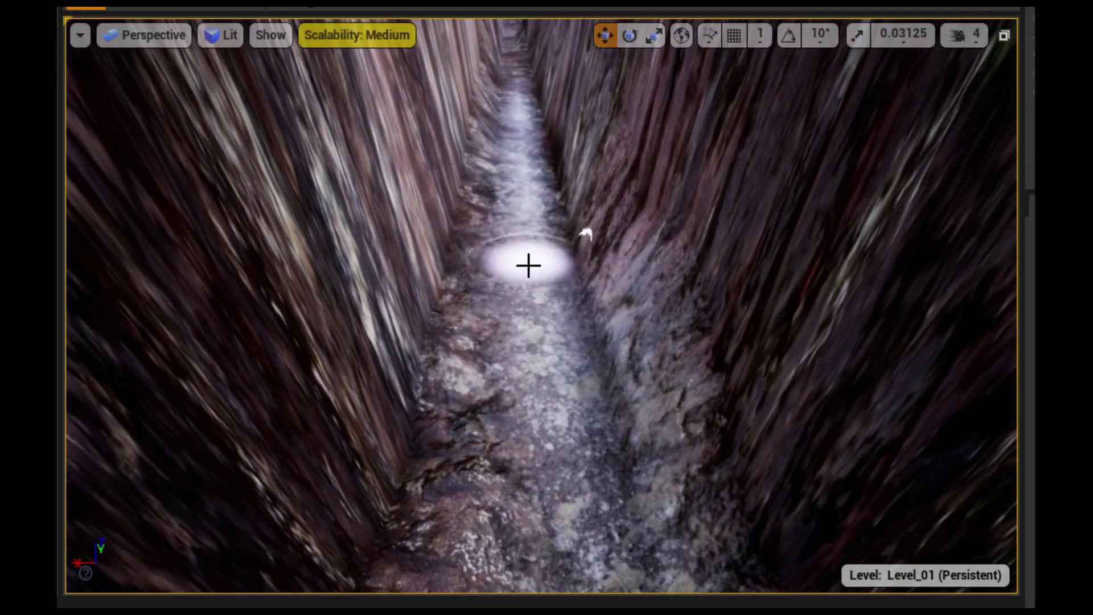
pyautogui.moveTo(532, 209); pyautogui.dragTo(532, 262, button='right')
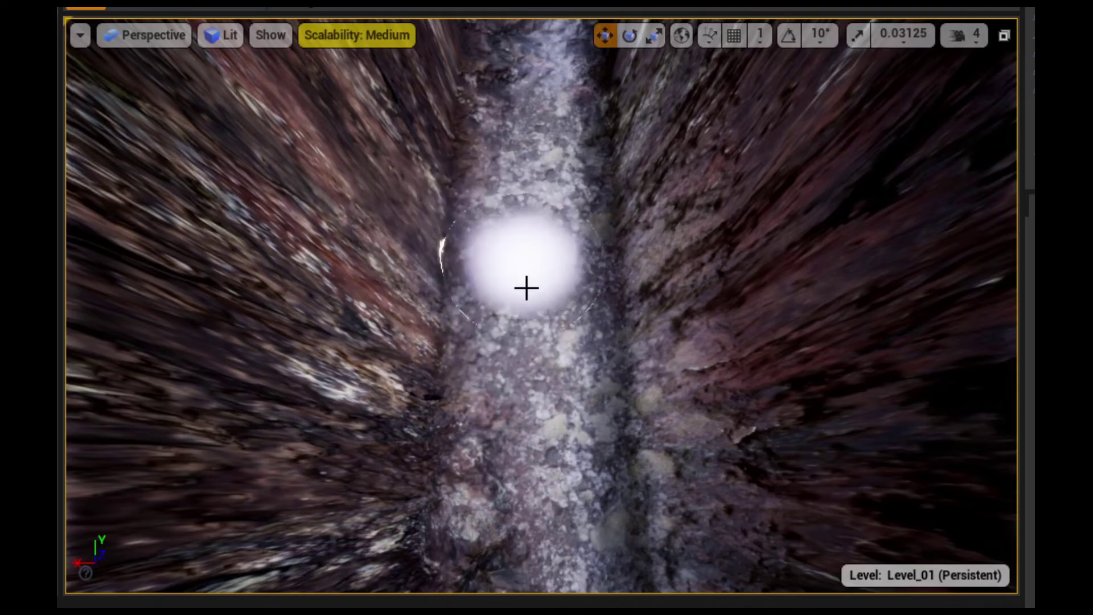
pyautogui.moveTo(515, 201); pyautogui.dragTo(515, 201, button='right')
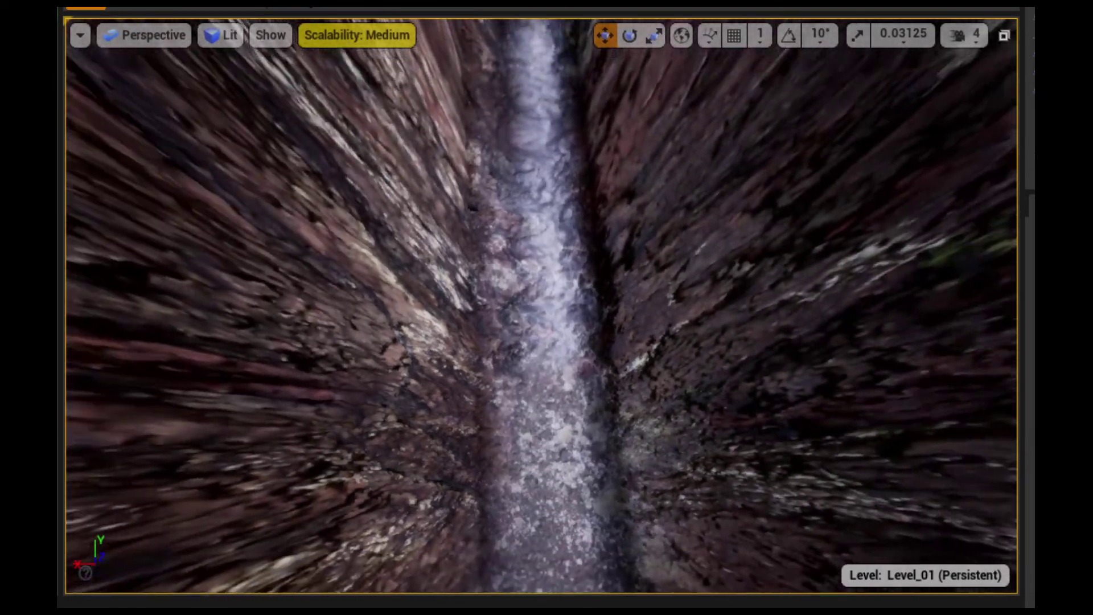
pyautogui.moveTo(555, 276); pyautogui.dragTo(555, 276, button='right')
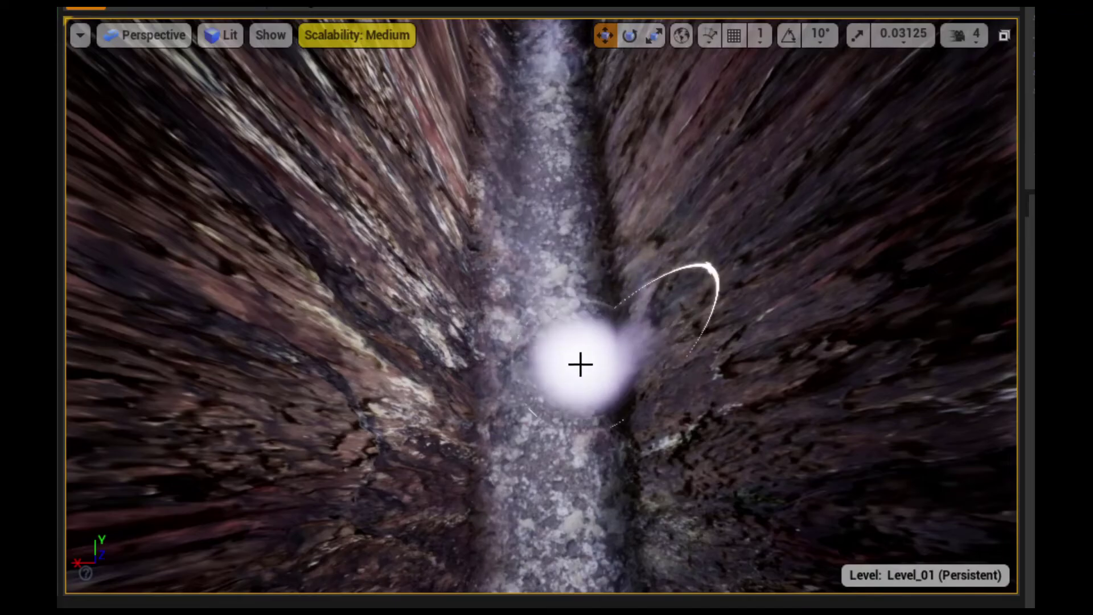
pyautogui.moveTo(573, 439); pyautogui.dragTo(573, 439, button='right')
pyautogui.moveTo(545, 374); pyautogui.dragTo(545, 374, button='right')
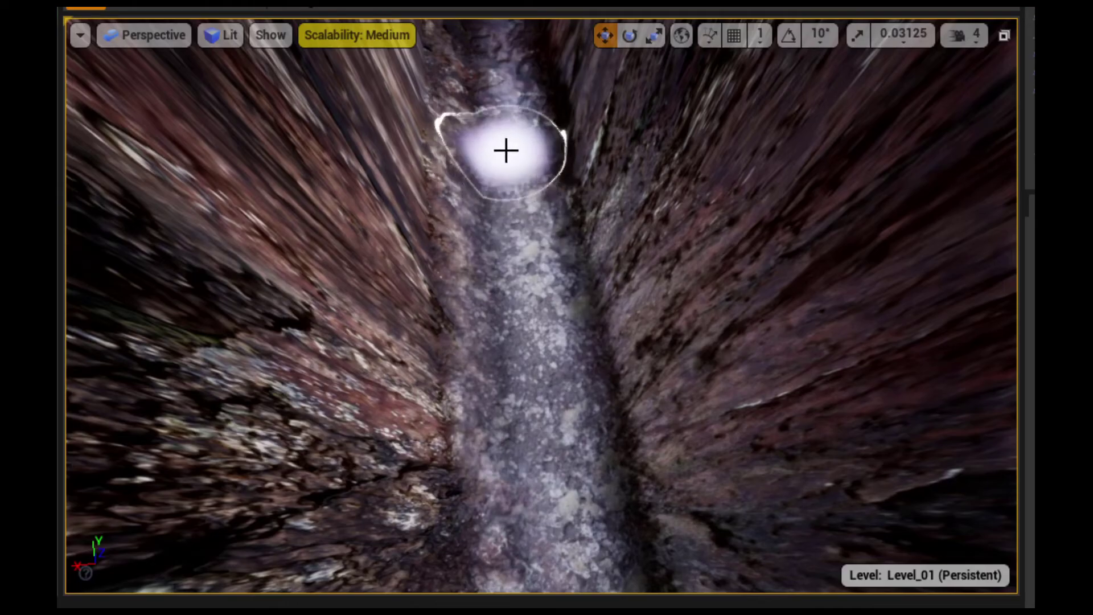
pyautogui.moveTo(524, 275); pyautogui.dragTo(524, 245, button='right')
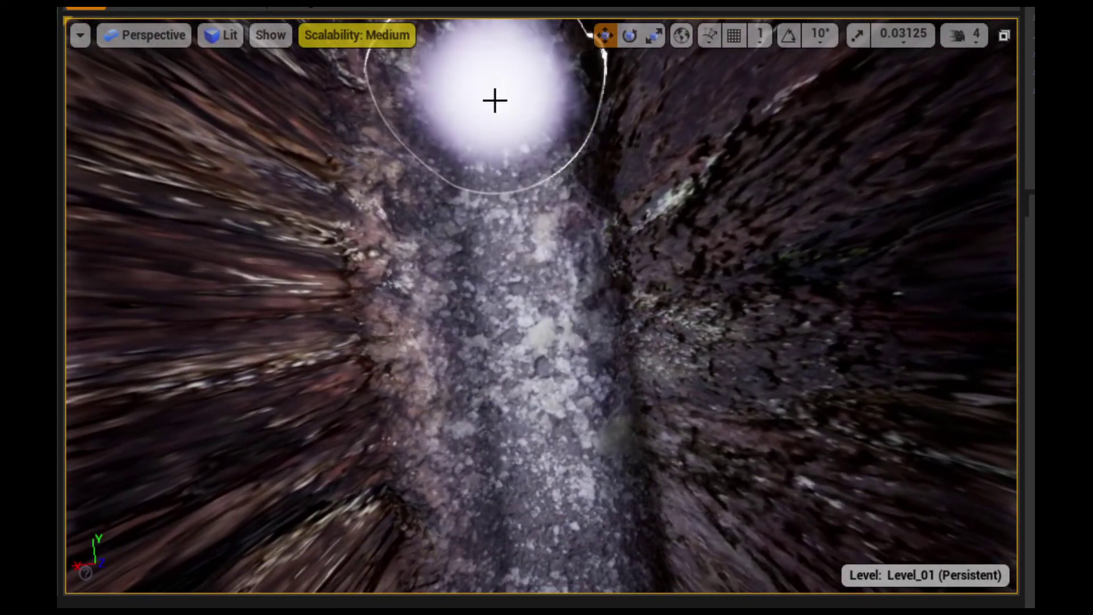
pyautogui.moveTo(487, 152); pyautogui.dragTo(486, 153, button='right')
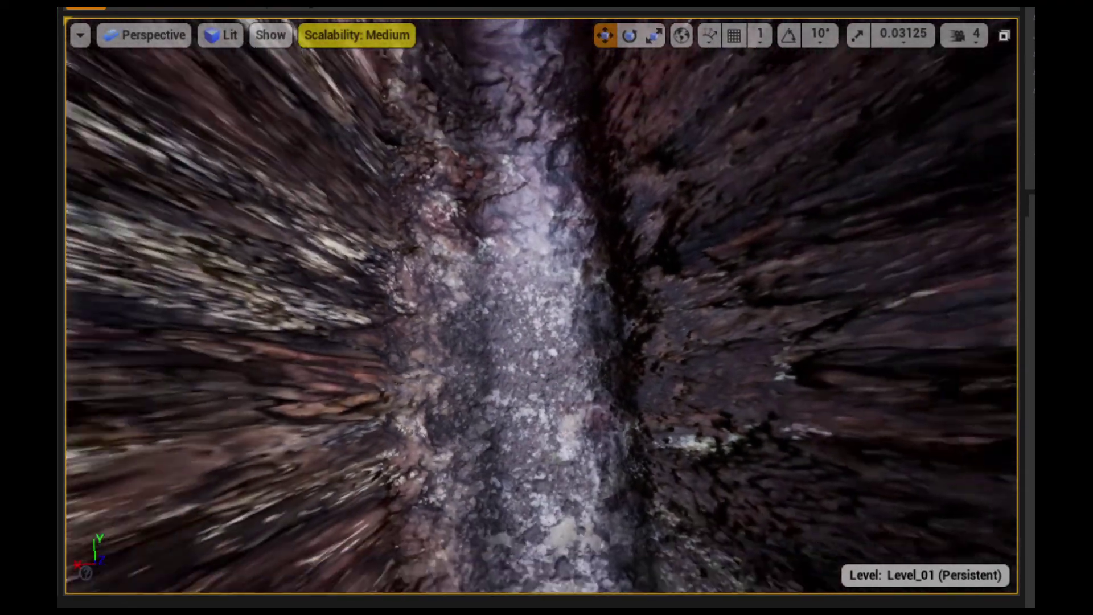
pyautogui.moveTo(500, 191); pyautogui.dragTo(500, 190, button='right')
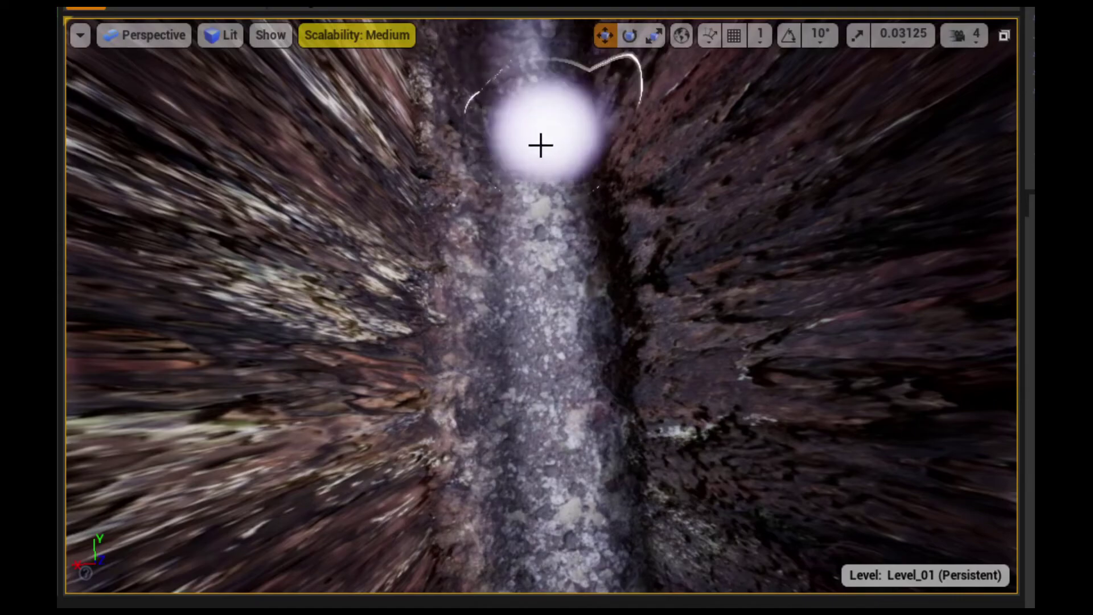
pyautogui.moveTo(540, 146); pyautogui.dragTo(541, 146, button='right')
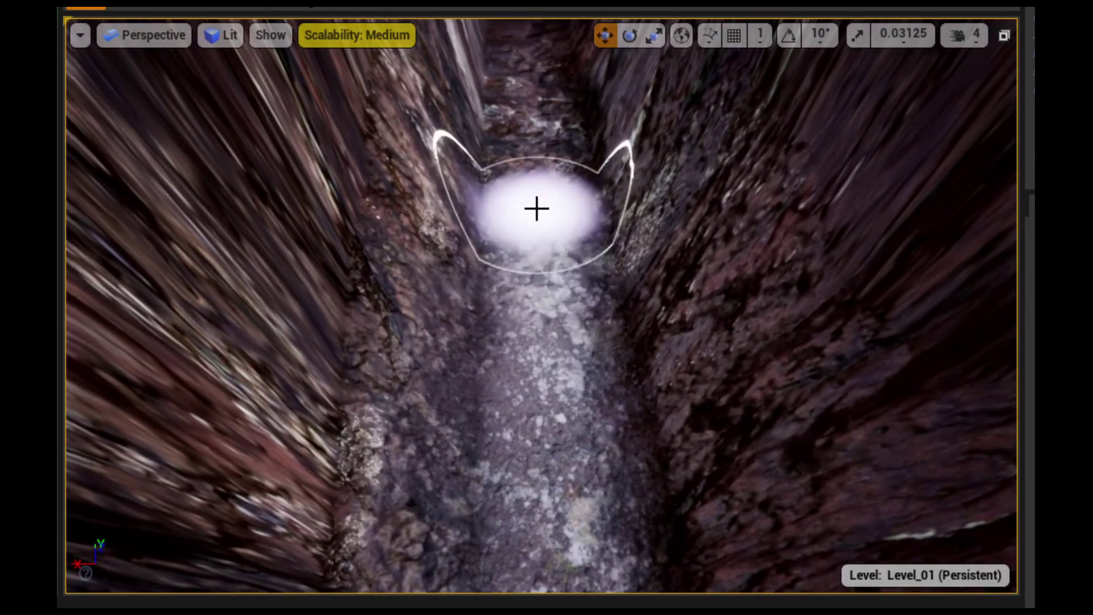
pyautogui.moveTo(534, 151); pyautogui.dragTo(557, 171, button='right')
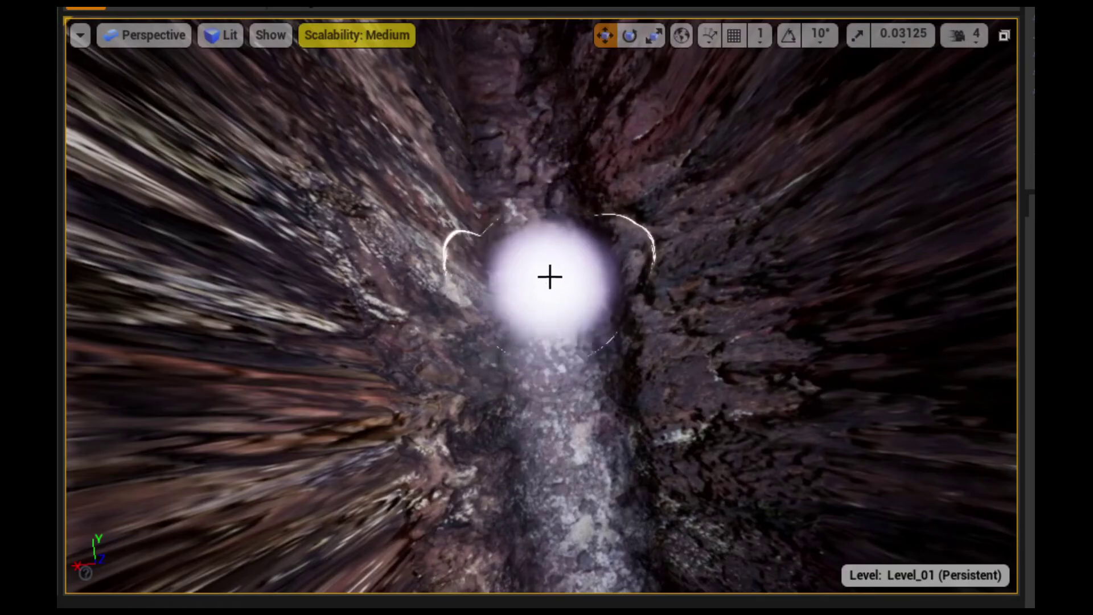
pyautogui.moveTo(546, 158); pyautogui.dragTo(545, 159, button='right')
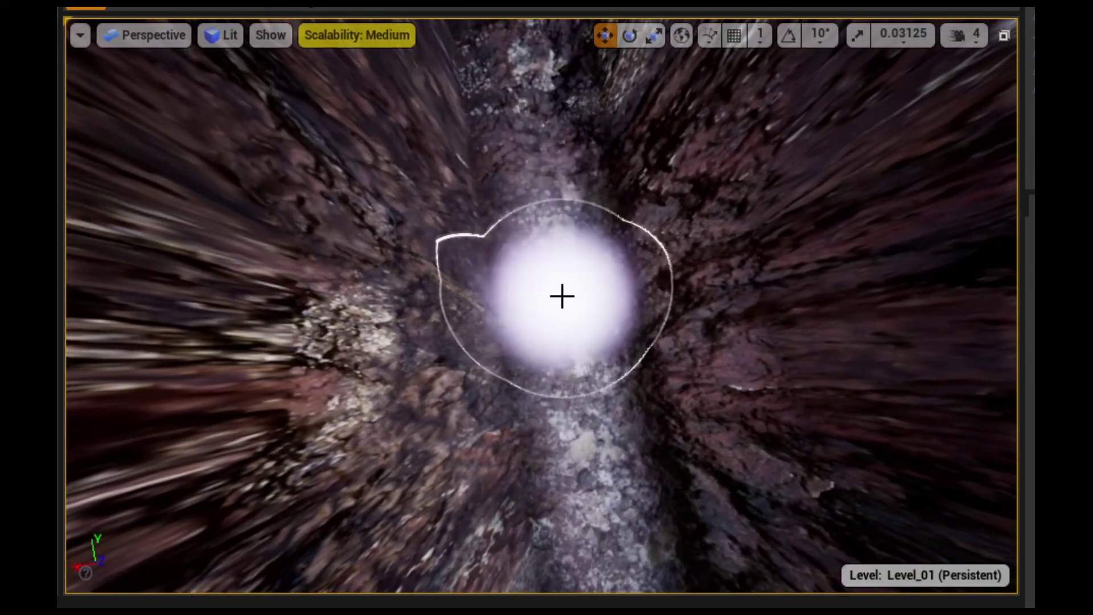
pyautogui.moveTo(536, 163); pyautogui.dragTo(550, 427, button='right')
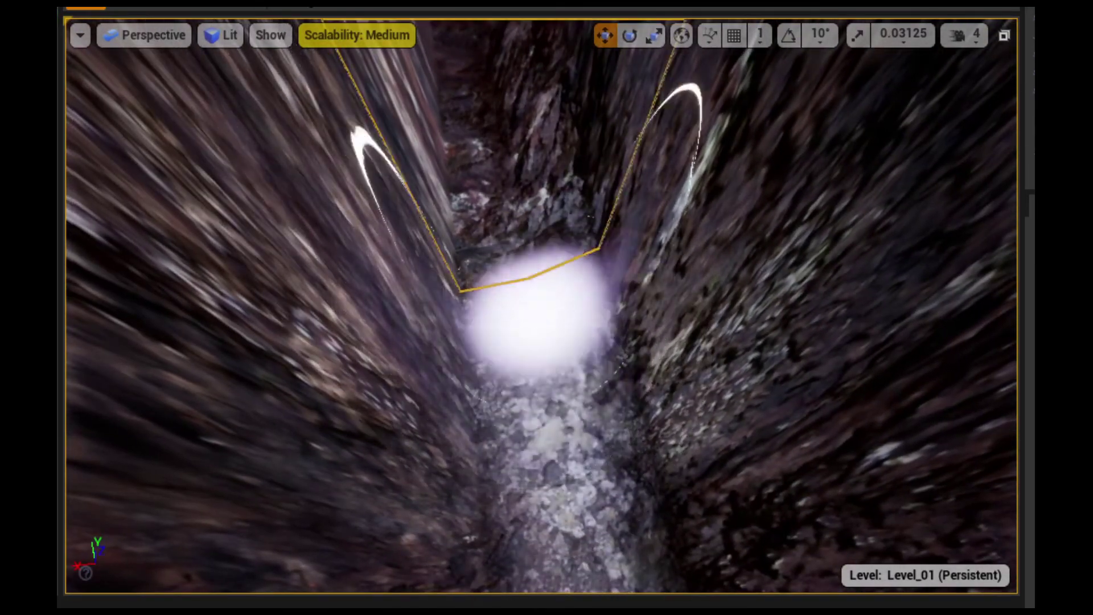
pyautogui.moveTo(538, 313); pyautogui.dragTo(538, 313, button='right')
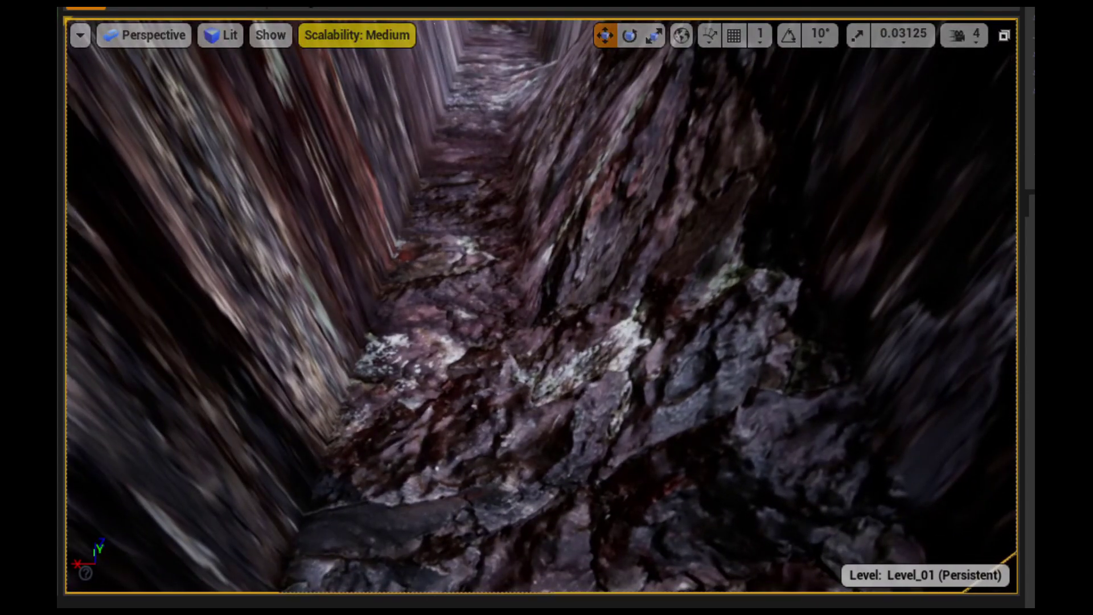
# Play in editor, run the robot up the slope into the narrow rock gap, and trigger its R ability
pyautogui.hotkey('alt', 'p')
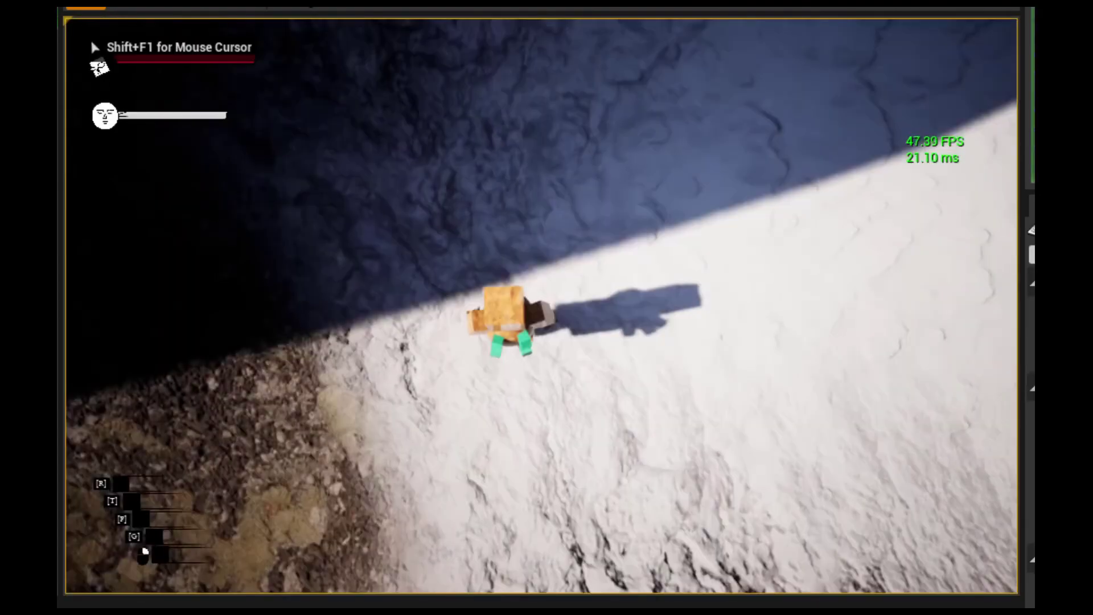
pyautogui.press('w')
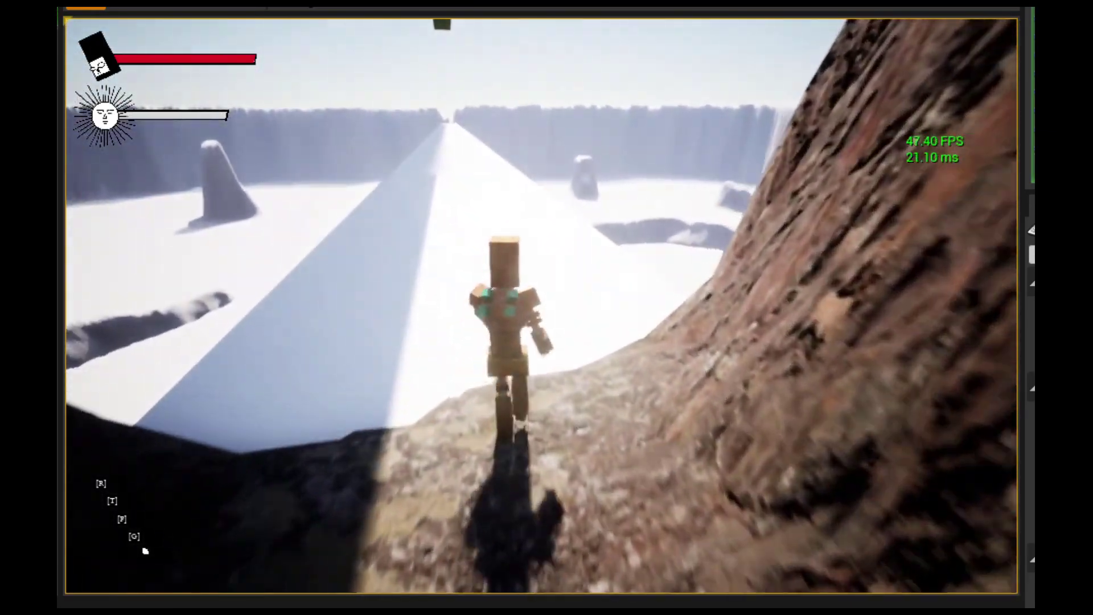
pyautogui.press('w')
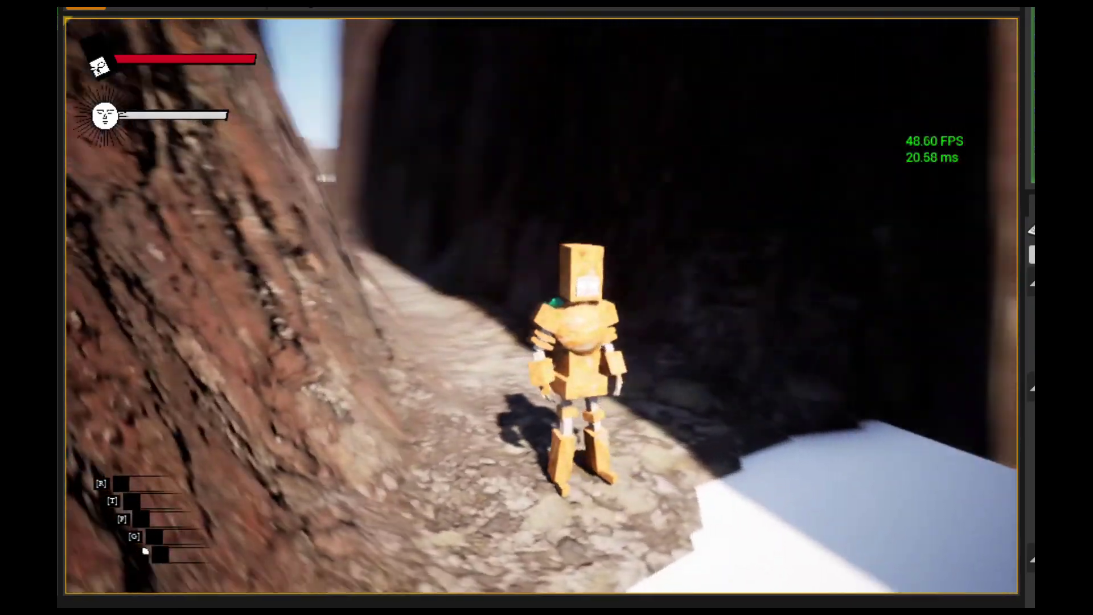
pyautogui.press('w')
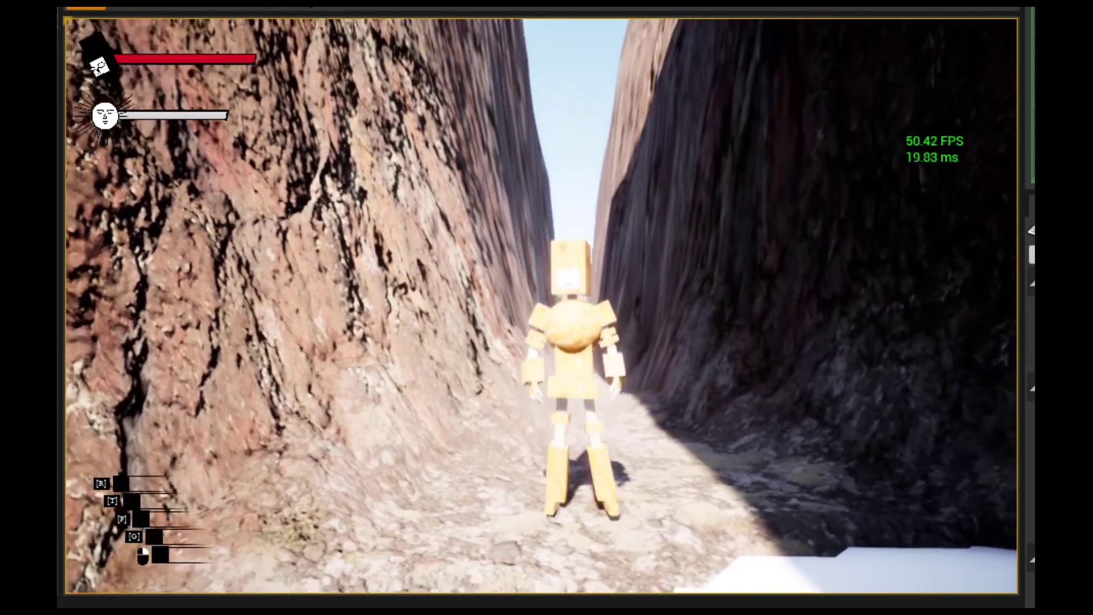
pyautogui.press('w')
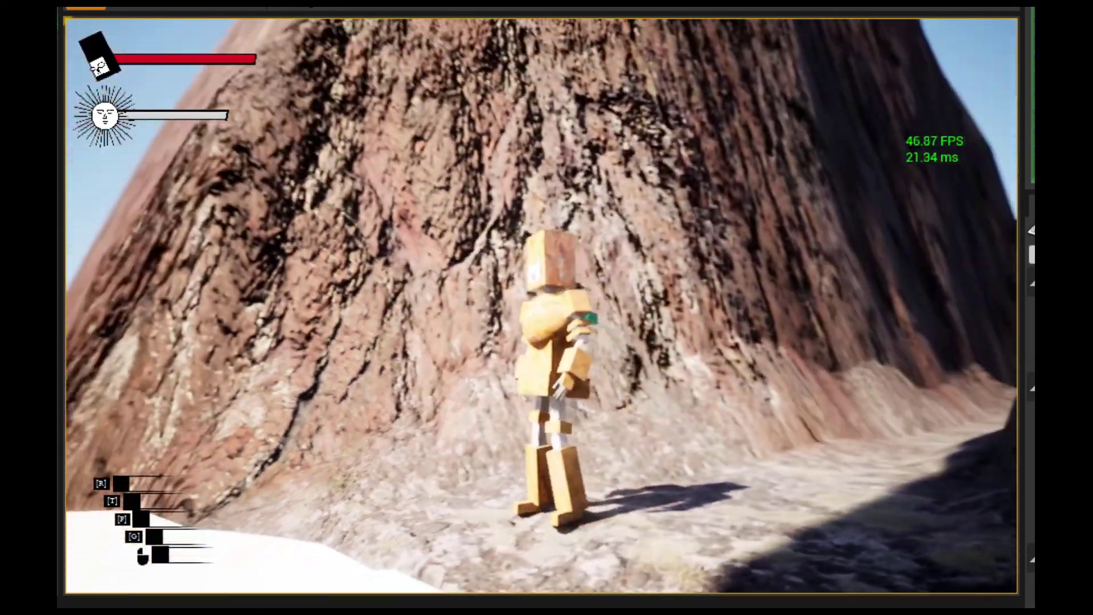
pyautogui.press('w')
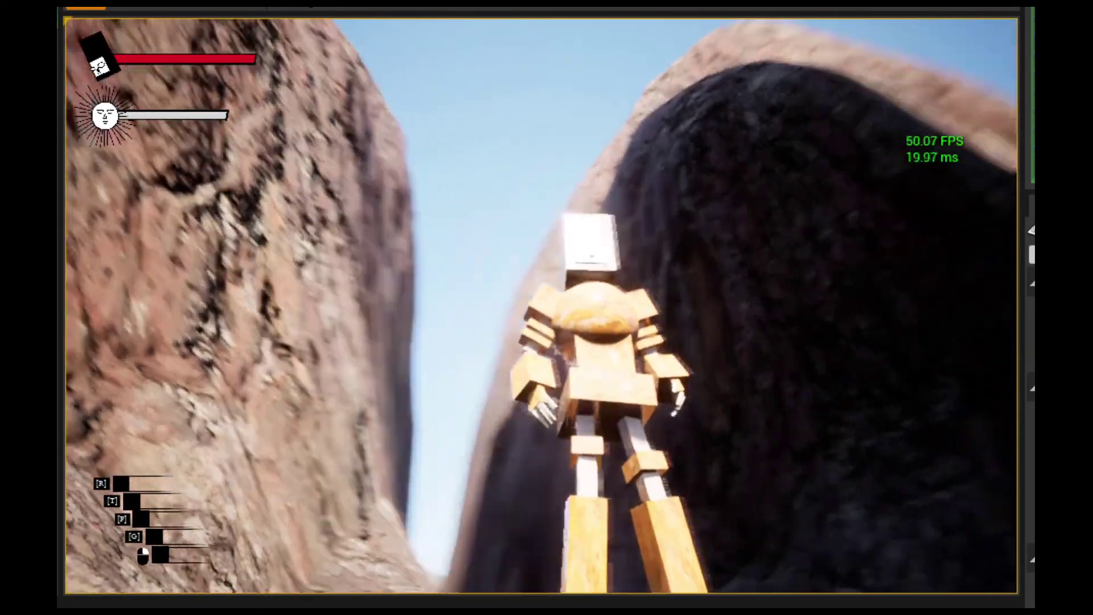
pyautogui.press('r')
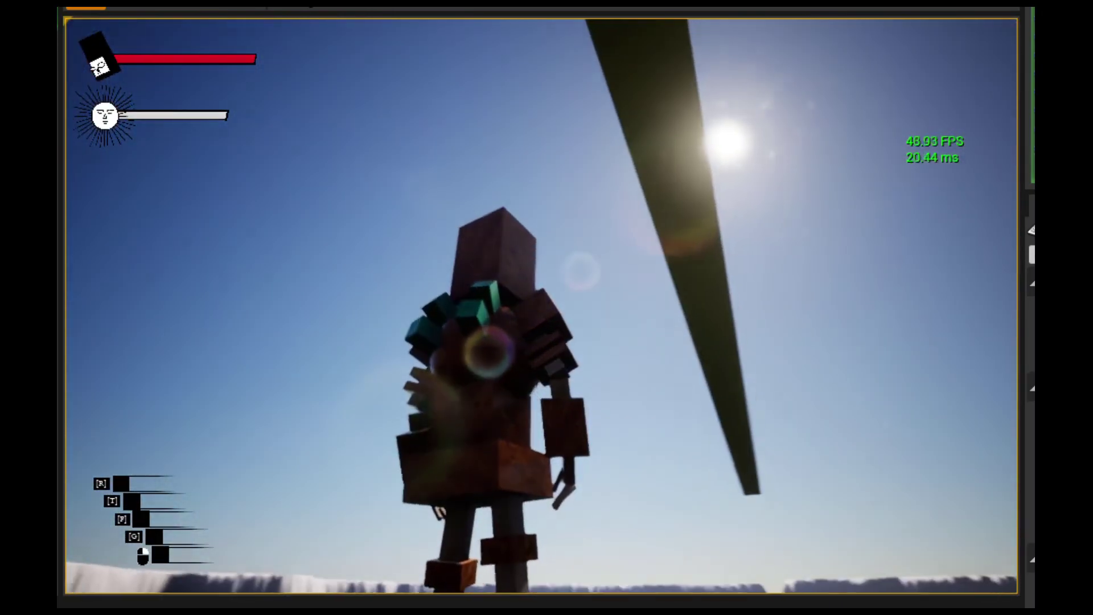